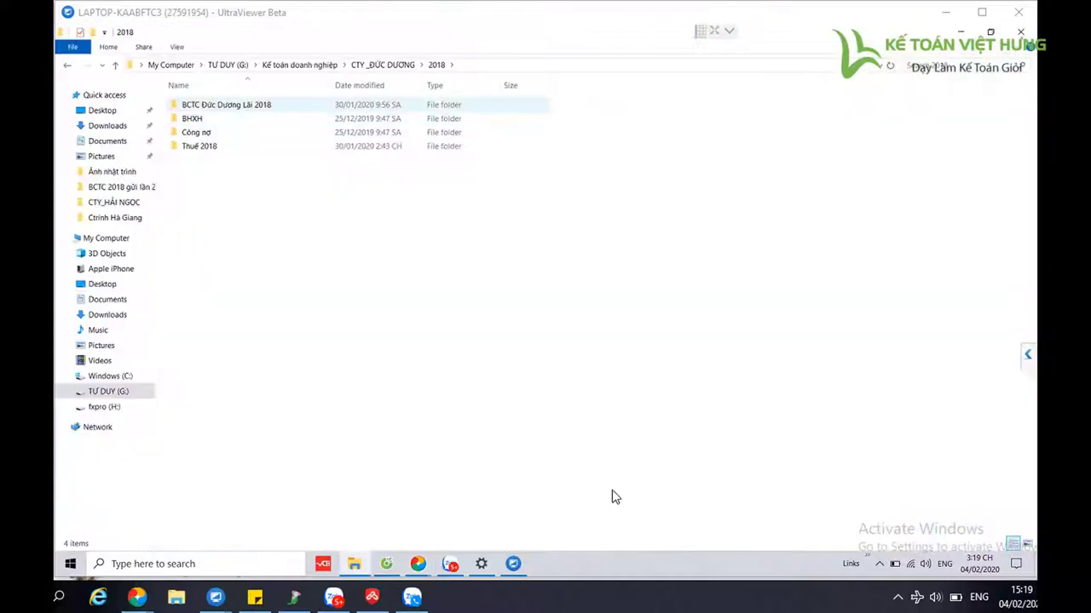
# Open the folder BCTC Đức Dương Lãi 2018 and its subfolder BCTC 2018 gửi lần 2.
pyautogui.press('Return')
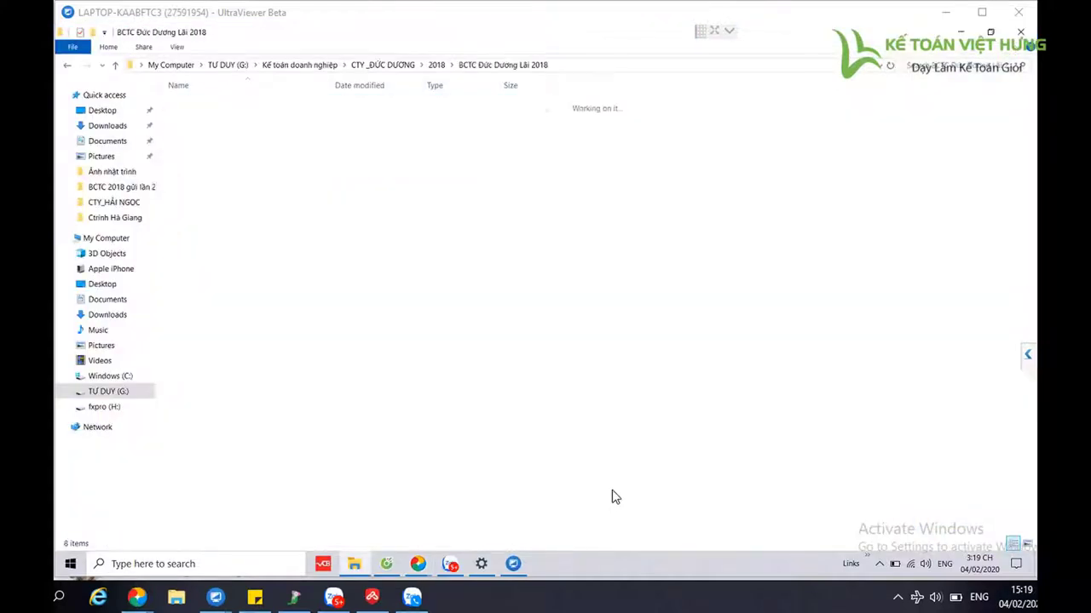
pyautogui.press('Down')
pyautogui.press('Down')
pyautogui.press('Down')
pyautogui.press('Down')
pyautogui.press('Return')
# Open the trial balance workbook Bang_can_doi_tai_khoanC2 from the folder.
pyautogui.press('Down')
pyautogui.press('Down')
pyautogui.press('Down')
pyautogui.press('Down')
pyautogui.press('Down')
pyautogui.press('Down')
pyautogui.press('Down')
pyautogui.press('Down')
pyautogui.press('Down')
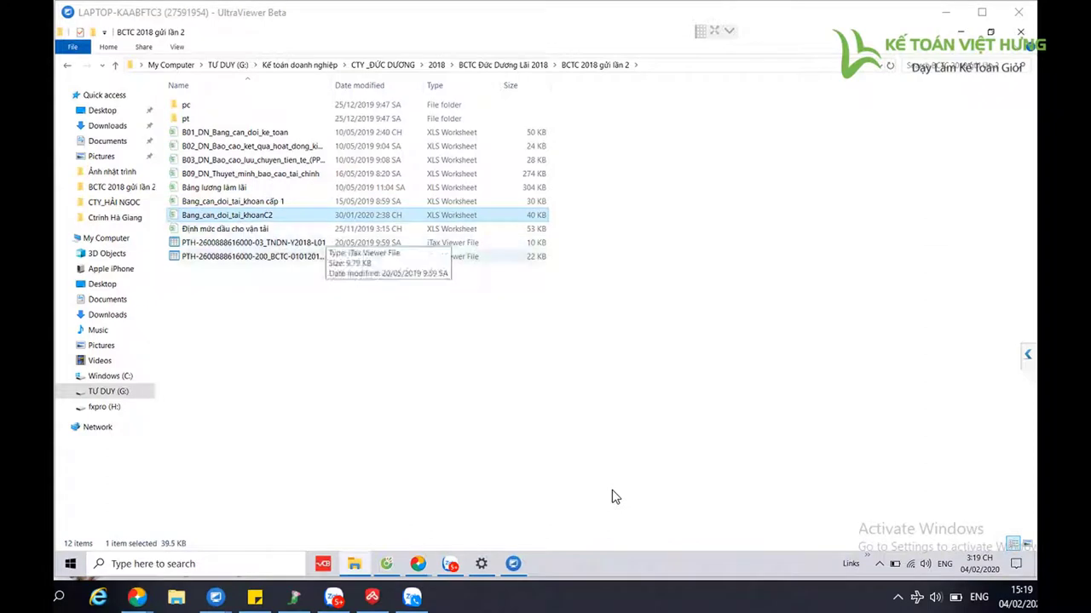
pyautogui.press('Return')
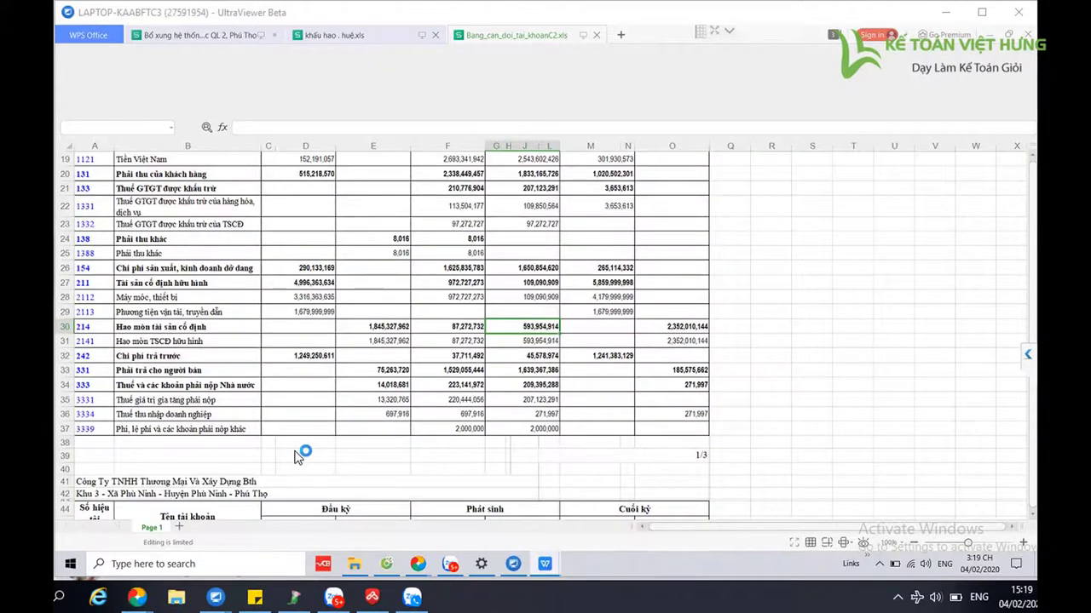
# Examine the trial balance sheet's revenue, production cost, expense and result accounts down to the Cộng total row.
pyautogui.scroll(-10, 297, 456)
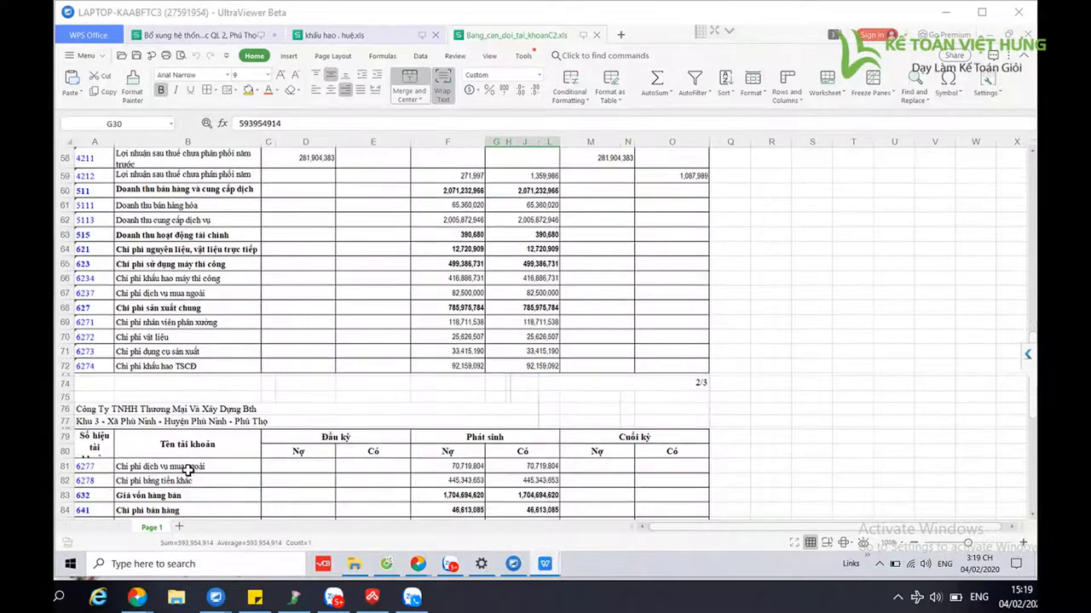
pyautogui.scroll(-4, 188, 471)
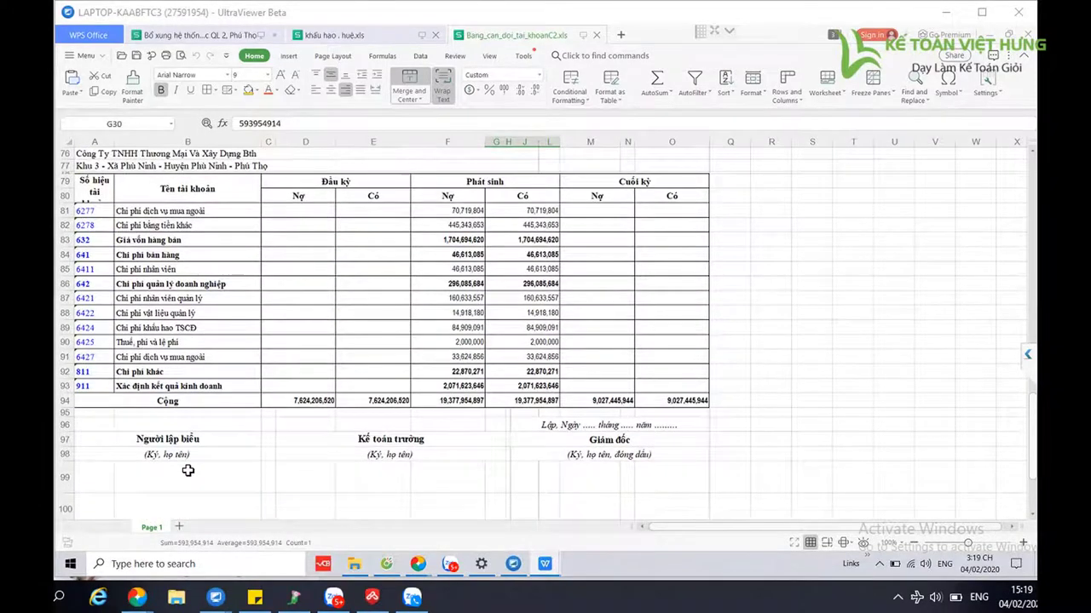
pyautogui.scroll(4, 187, 471)
pyautogui.scroll(-1, 188, 471)
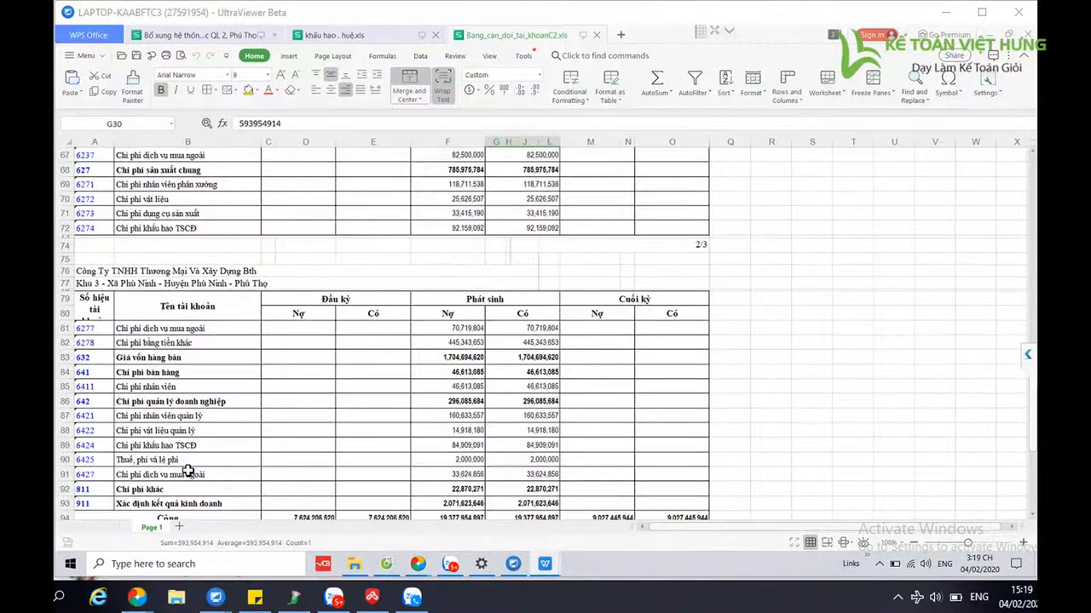
pyautogui.scroll(2, 187, 471)
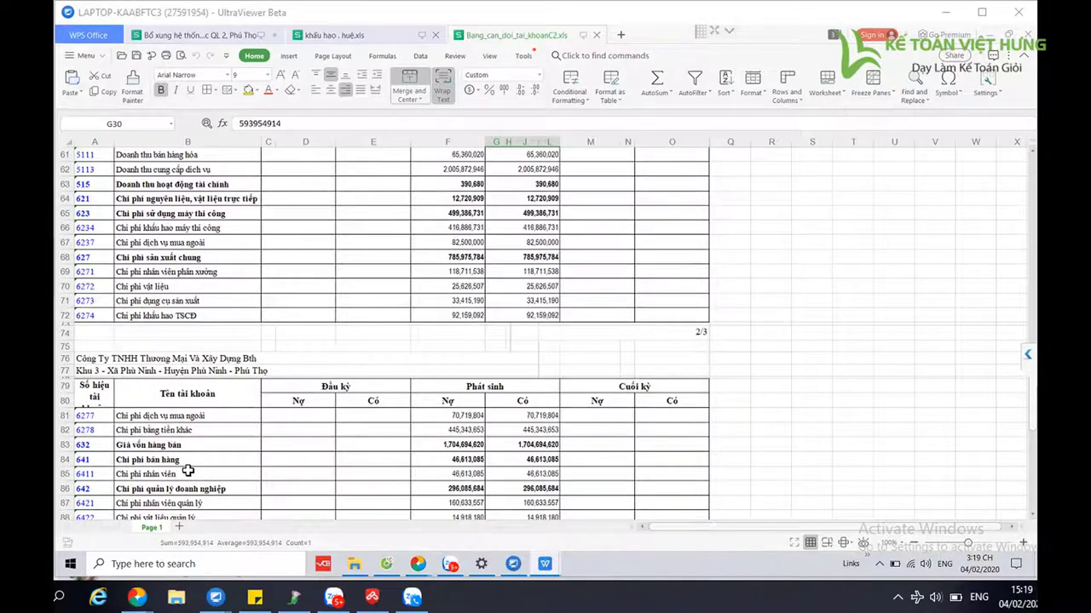
pyautogui.scroll(2, 187, 472)
pyautogui.scroll(-3, 188, 471)
pyautogui.scroll(-2, 188, 472)
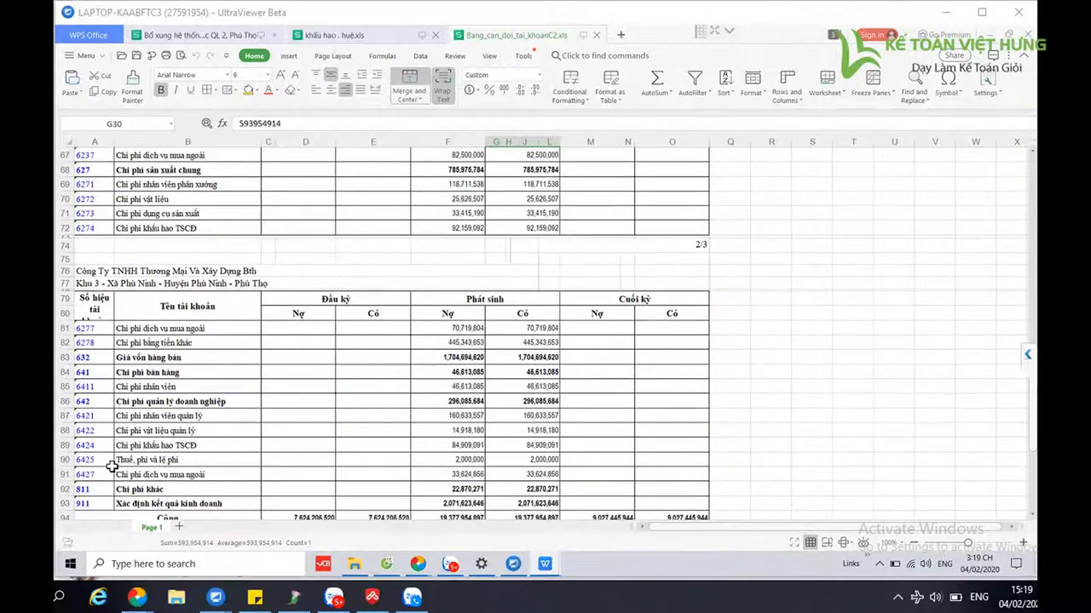
pyautogui.scroll(4, 114, 467)
pyautogui.scroll(4, 134, 432)
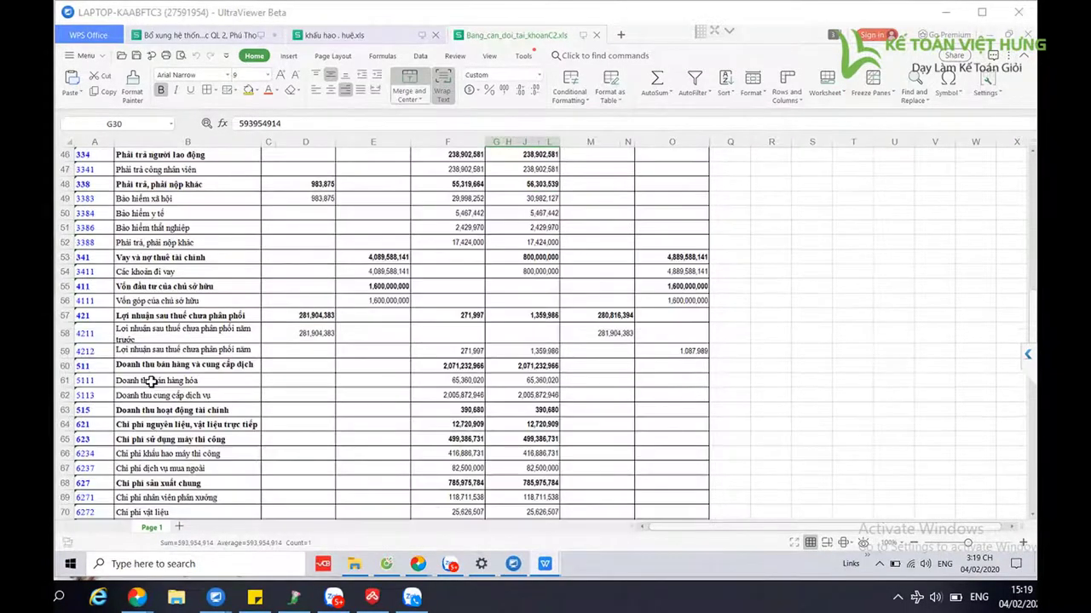
# Inspect the debit and credit movement cells of account 4212, current-year undistributed profit after tax.
pyautogui.click(469, 353)
pyautogui.moveTo(469, 352)
pyautogui.mouseDown()
pyautogui.moveTo(523, 348)
pyautogui.moveTo(461, 351)
pyautogui.mouseUp()
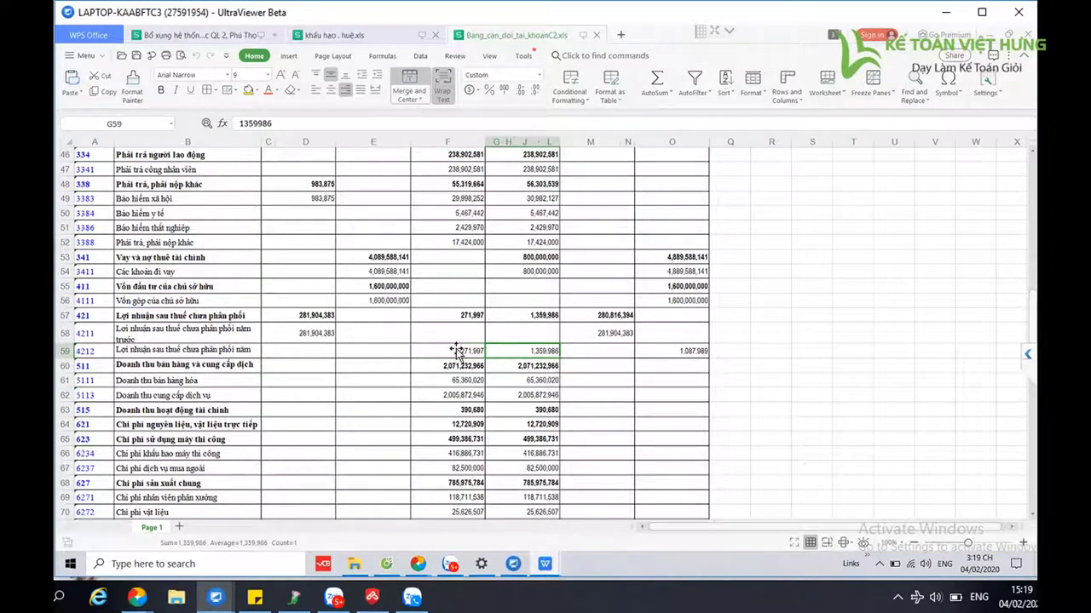
pyautogui.moveTo(528, 350)
pyautogui.mouseDown()
pyautogui.moveTo(470, 350)
pyautogui.moveTo(518, 350)
pyautogui.mouseUp()
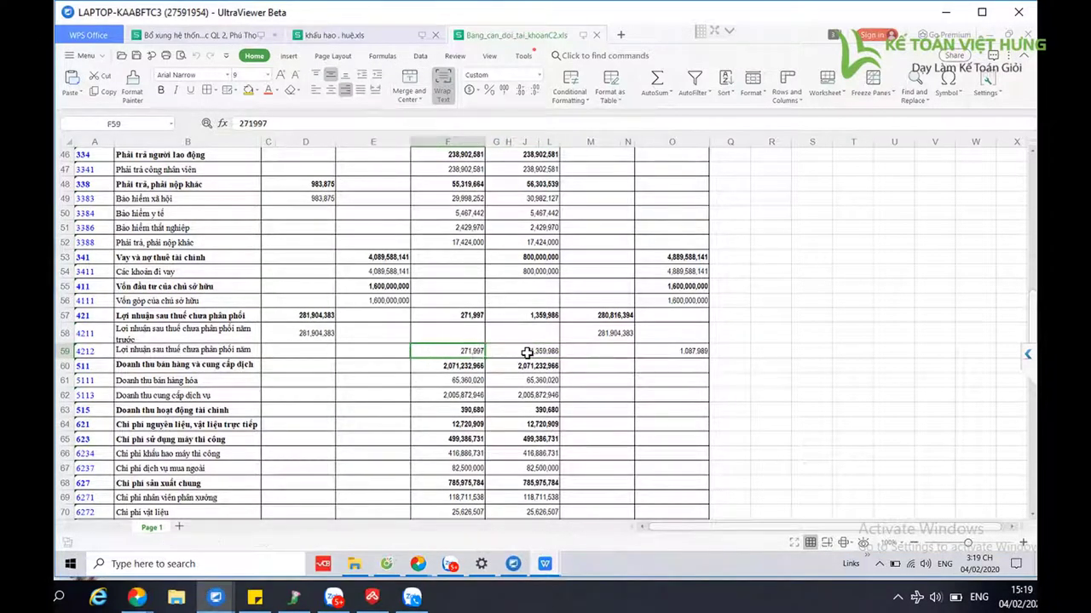
pyautogui.click(528, 356)
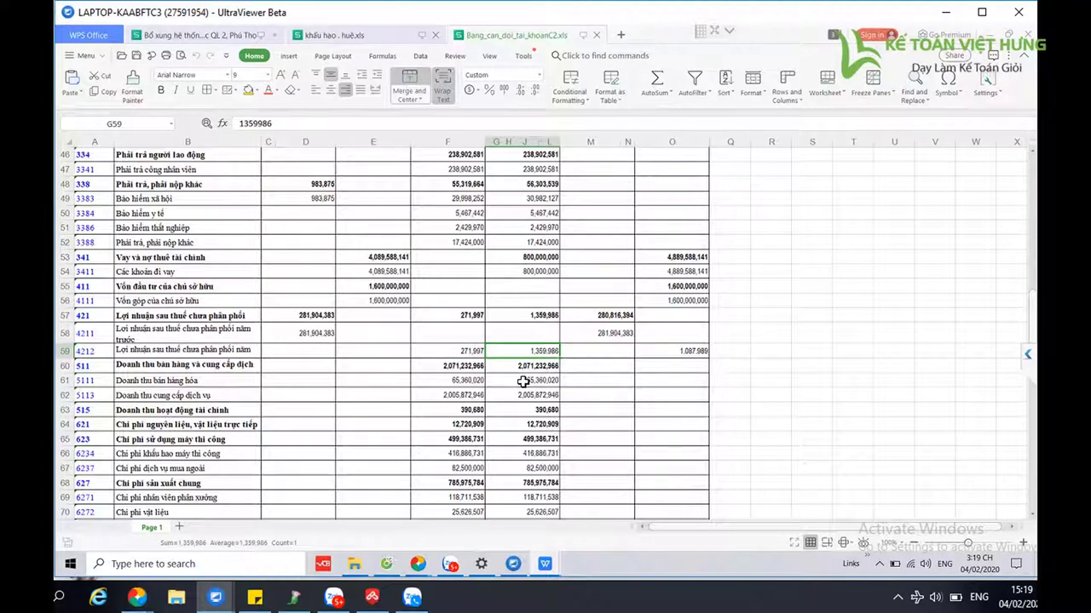
pyautogui.scroll(2, 523, 381)
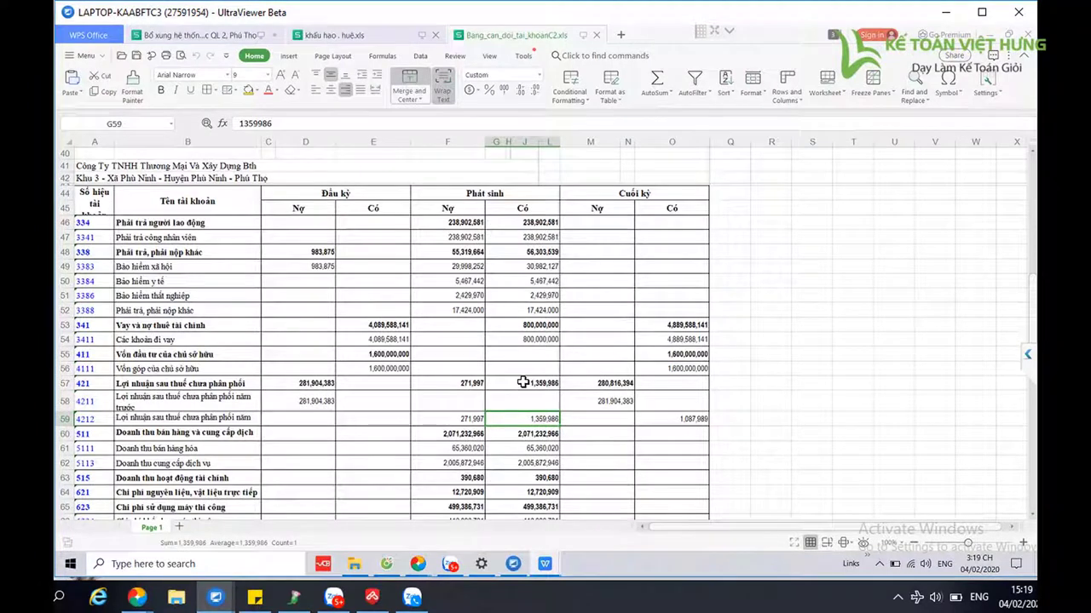
pyautogui.scroll(-1, 522, 381)
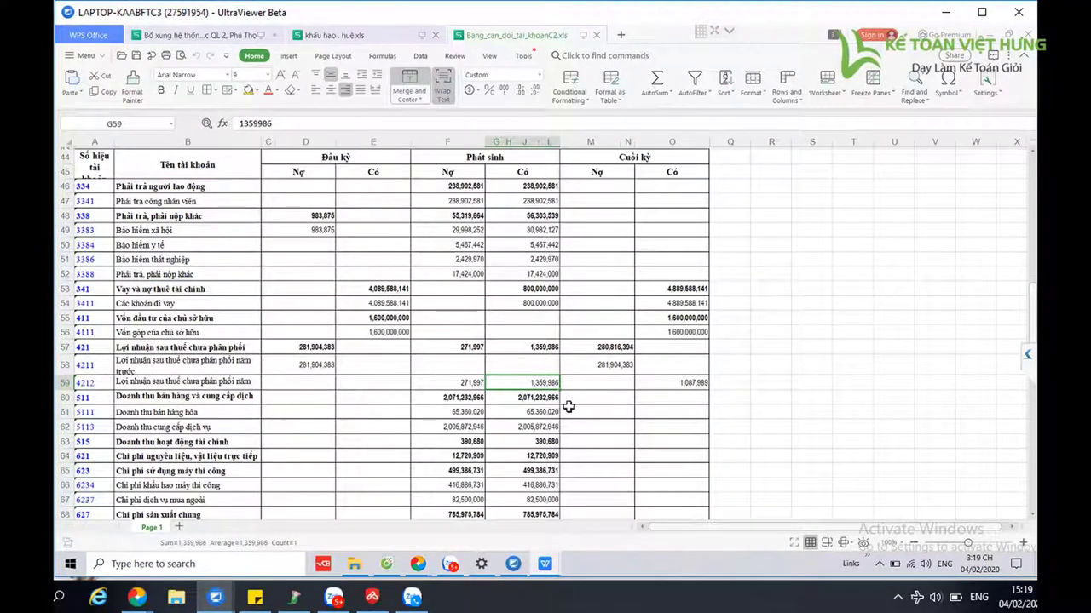
# Switch to the MISA SME.NET report Bảng cân đối tài khoản (Mẫu quản trị) and examine its account 421 and 4212 lines.
pyautogui.moveTo(417, 573)
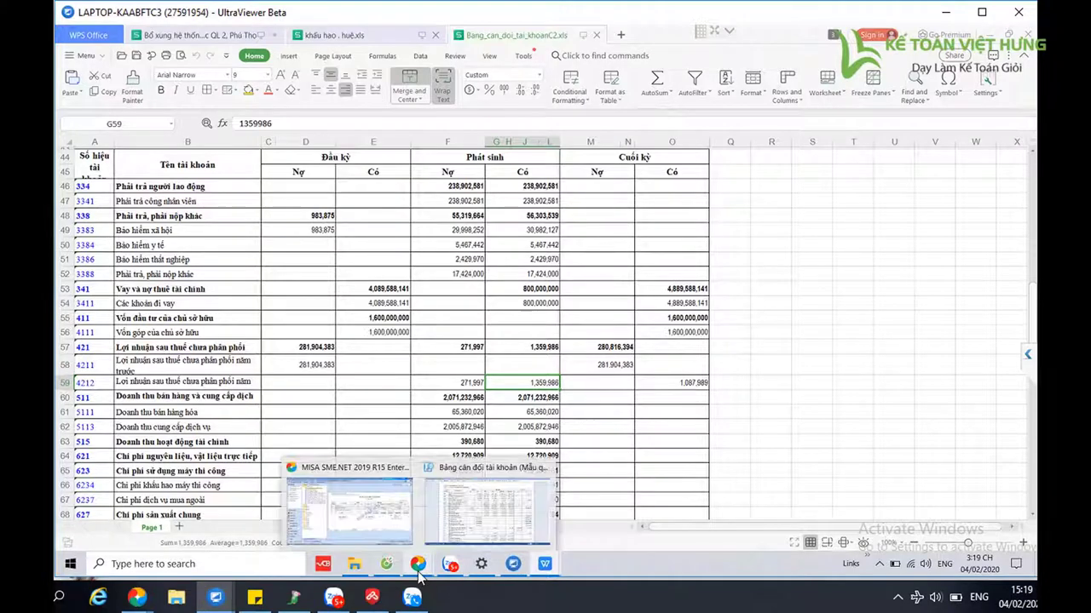
pyautogui.click(477, 522)
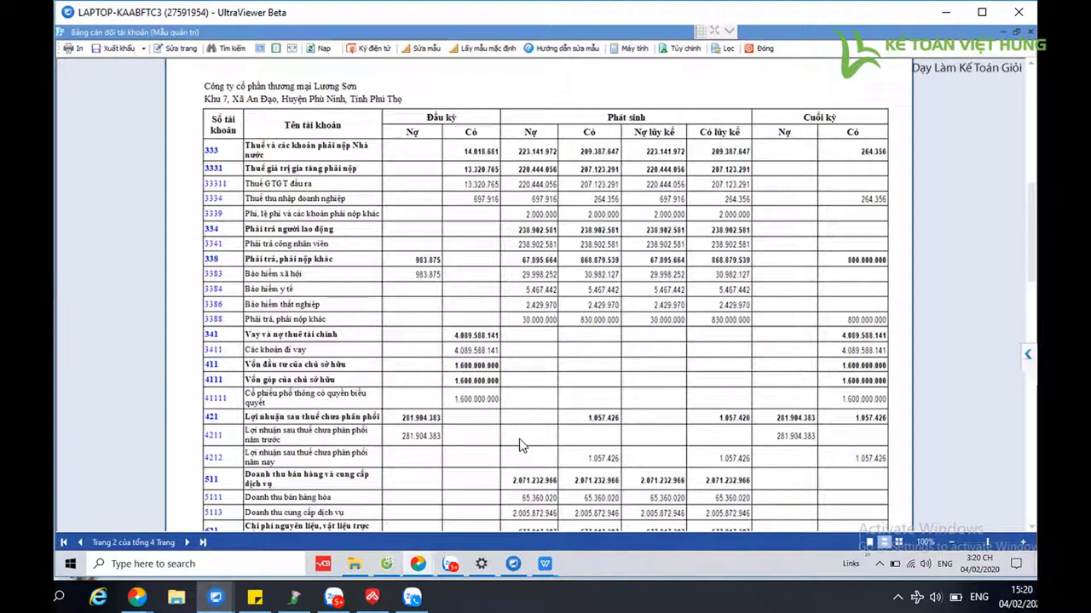
pyautogui.scroll(-2, 521, 444)
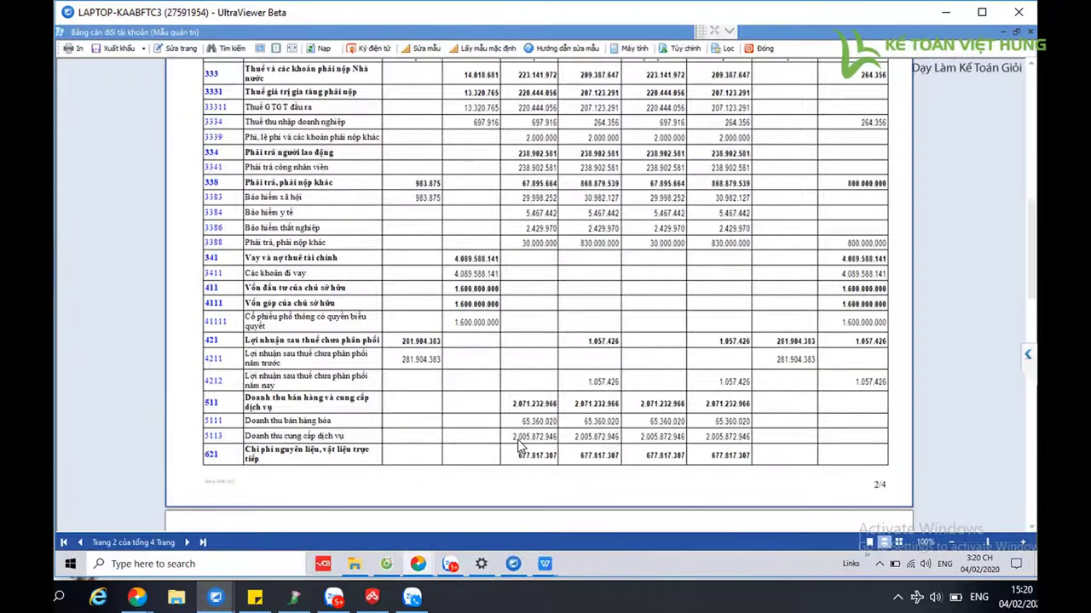
pyautogui.scroll(-8, 522, 444)
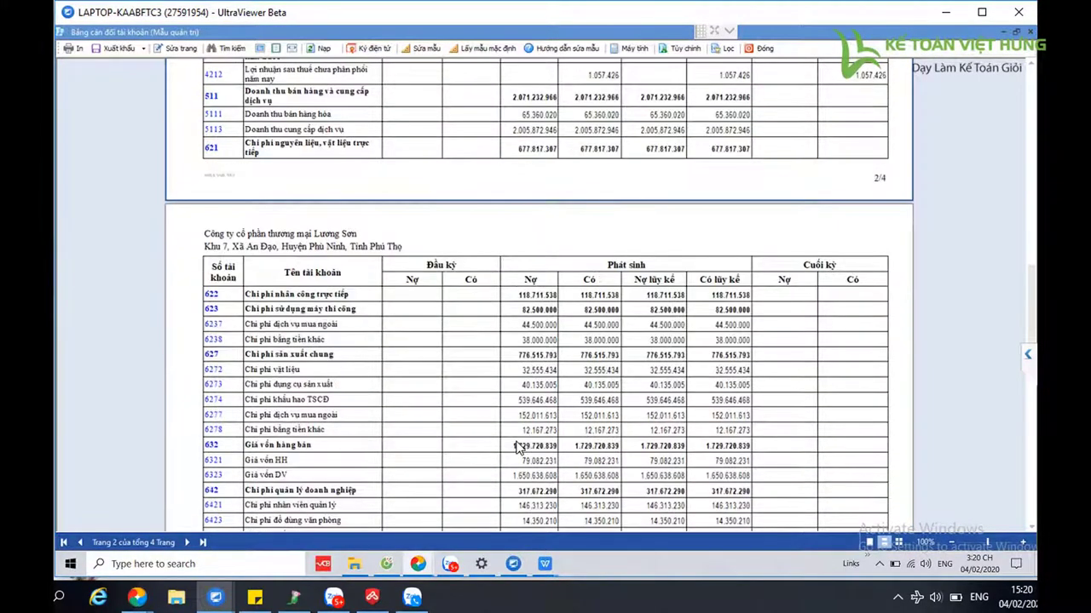
pyautogui.scroll(-2, 517, 447)
pyautogui.scroll(6, 517, 448)
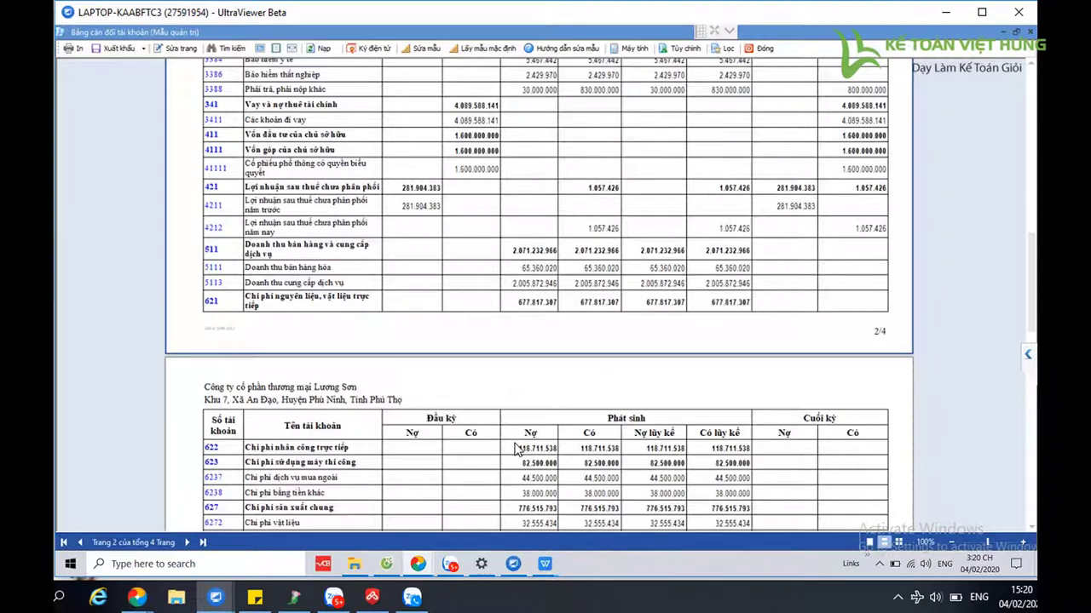
pyautogui.scroll(4, 517, 449)
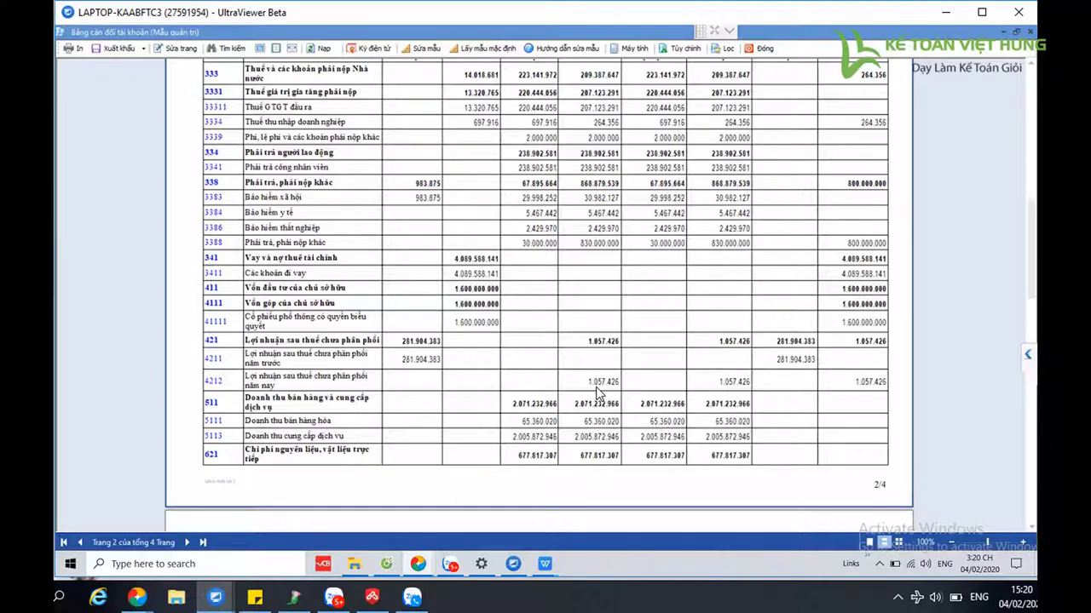
pyautogui.scroll(2, 597, 395)
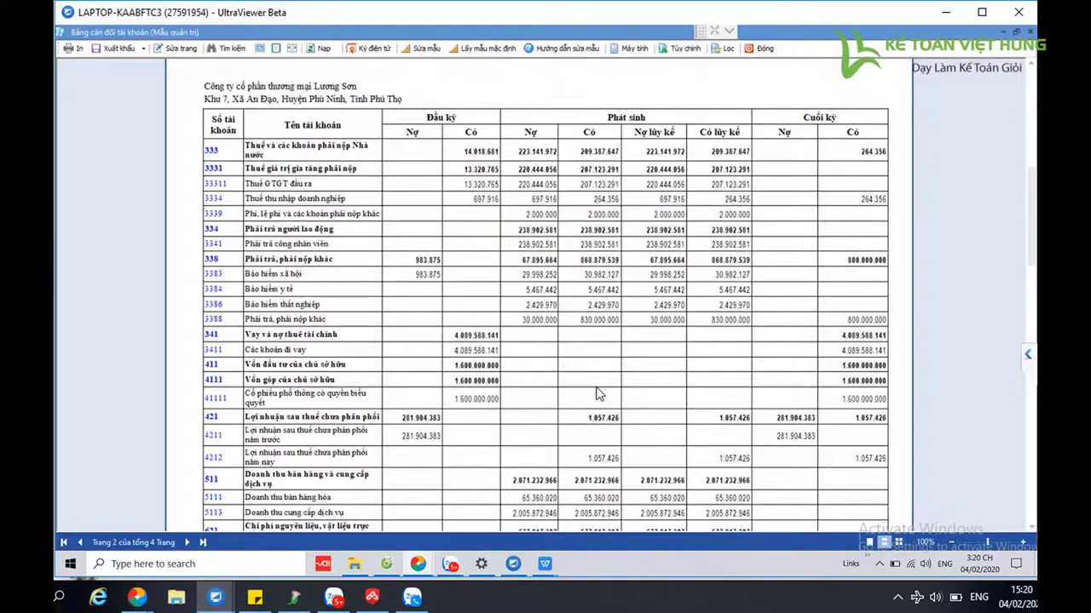
pyautogui.scroll(2, 597, 392)
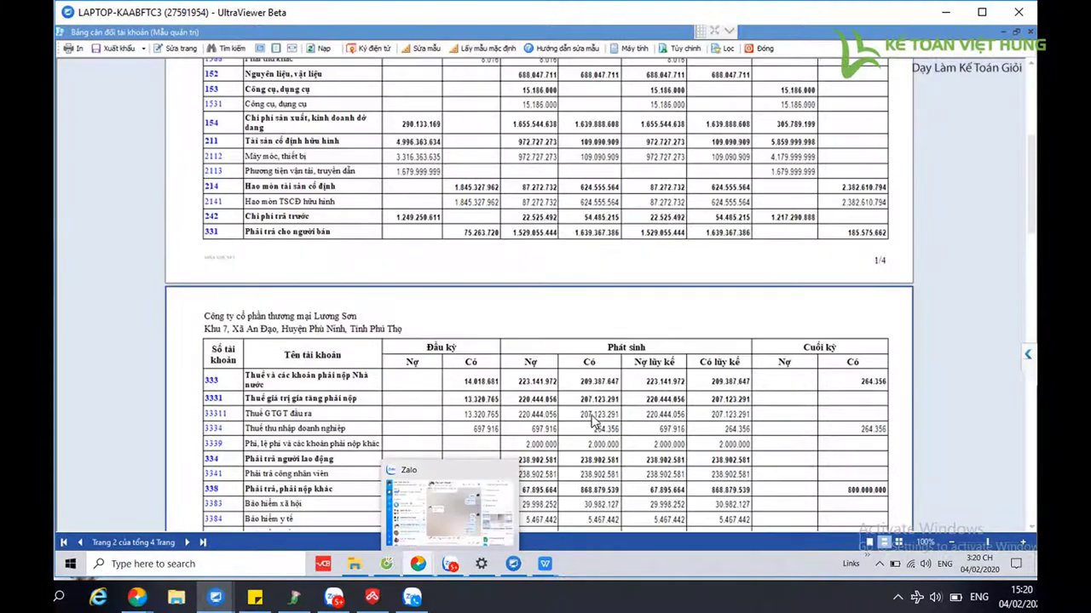
pyautogui.scroll(-3, 677, 428)
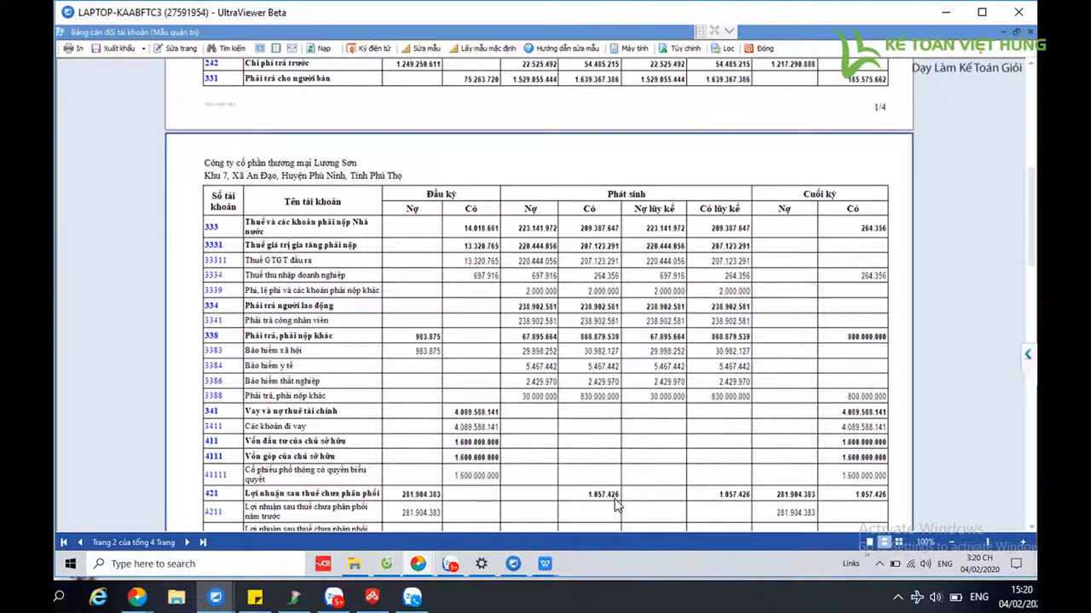
pyautogui.scroll(-2, 627, 476)
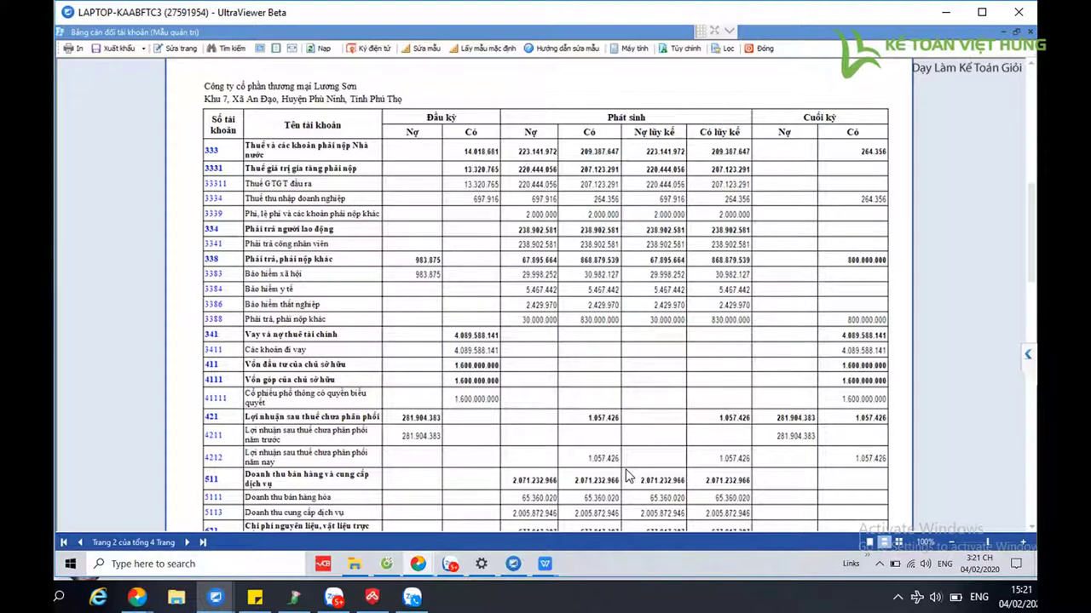
# Review the MISA trial balance's cost, income tax and 911 result accounts, and recheck the balance accounts on the first two pages.
pyautogui.scroll(-3, 628, 477)
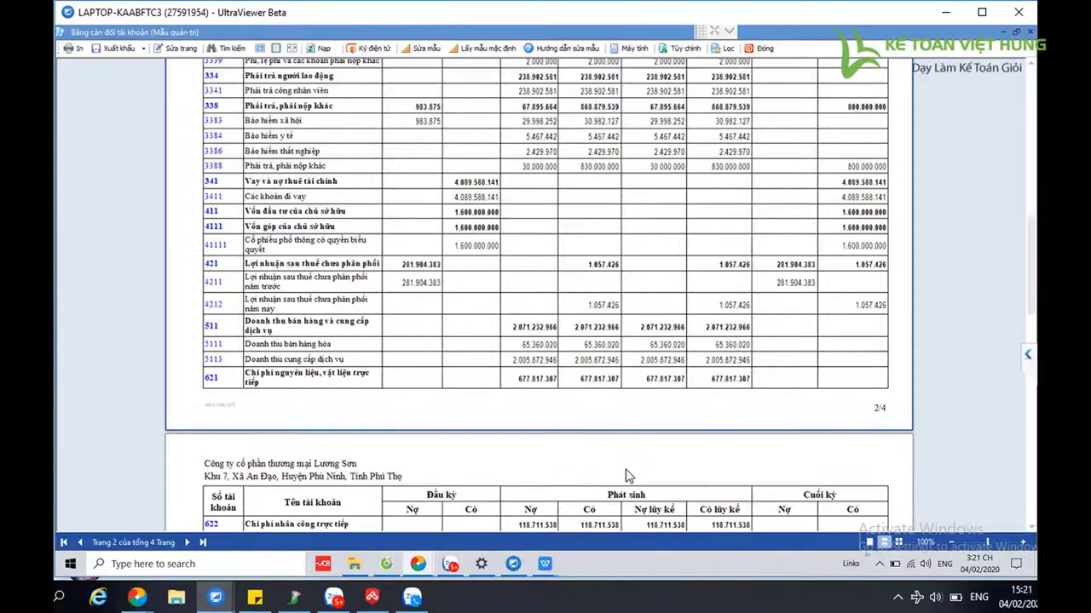
pyautogui.scroll(-3, 628, 477)
pyautogui.scroll(-3, 628, 477)
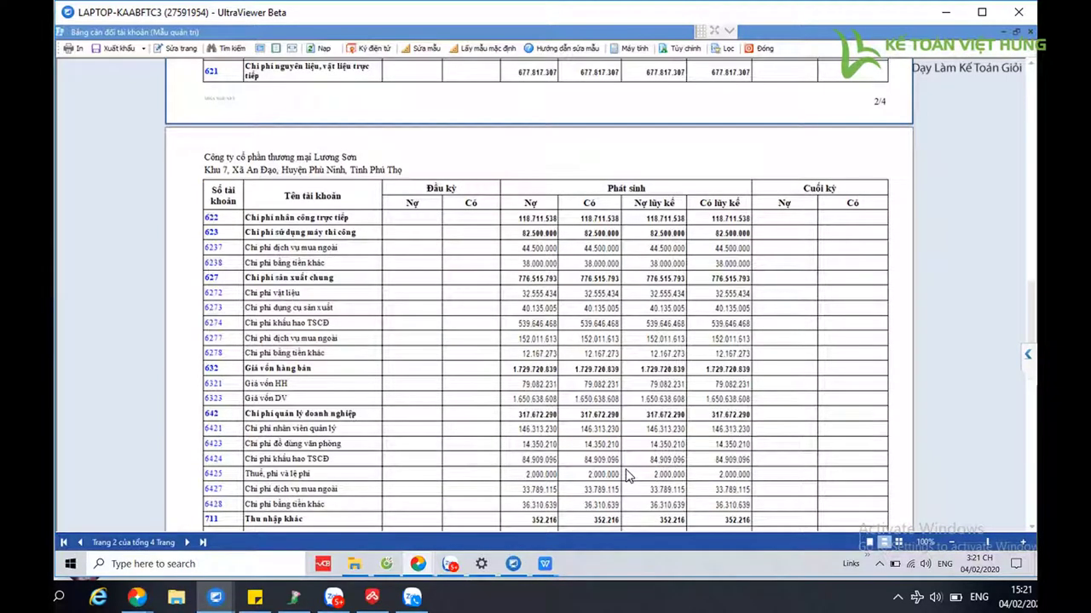
pyautogui.scroll(-2, 628, 478)
pyautogui.scroll(-2, 628, 477)
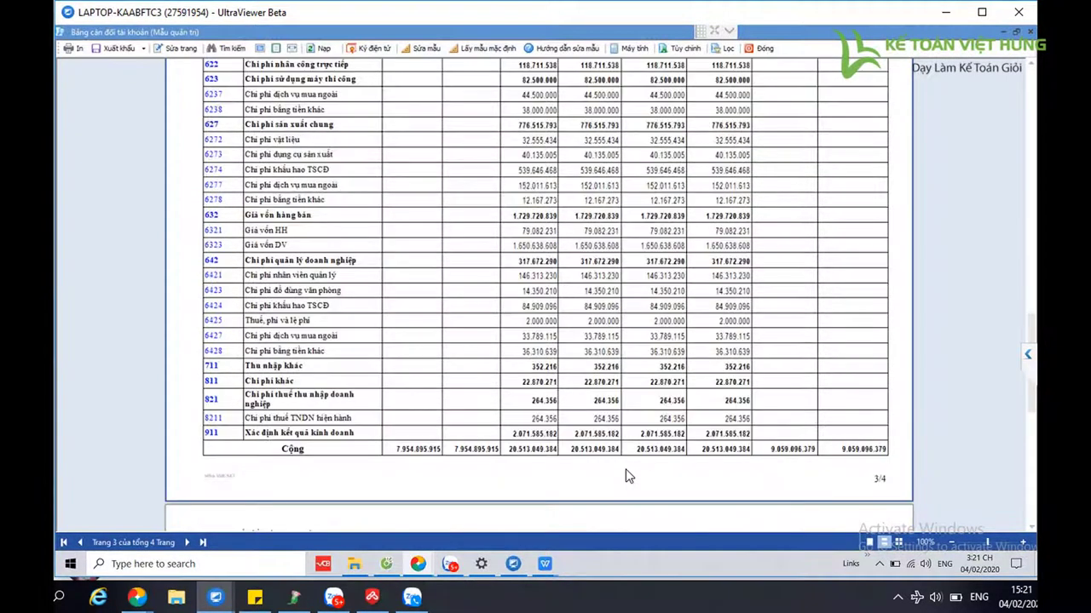
pyautogui.scroll(-2, 627, 477)
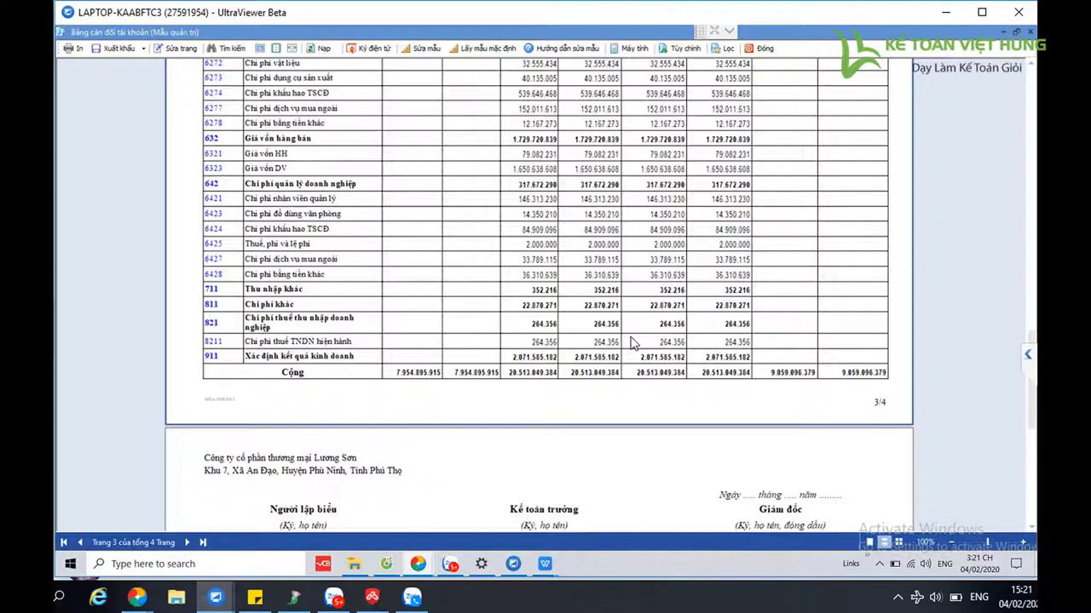
pyautogui.scroll(10, 678, 343)
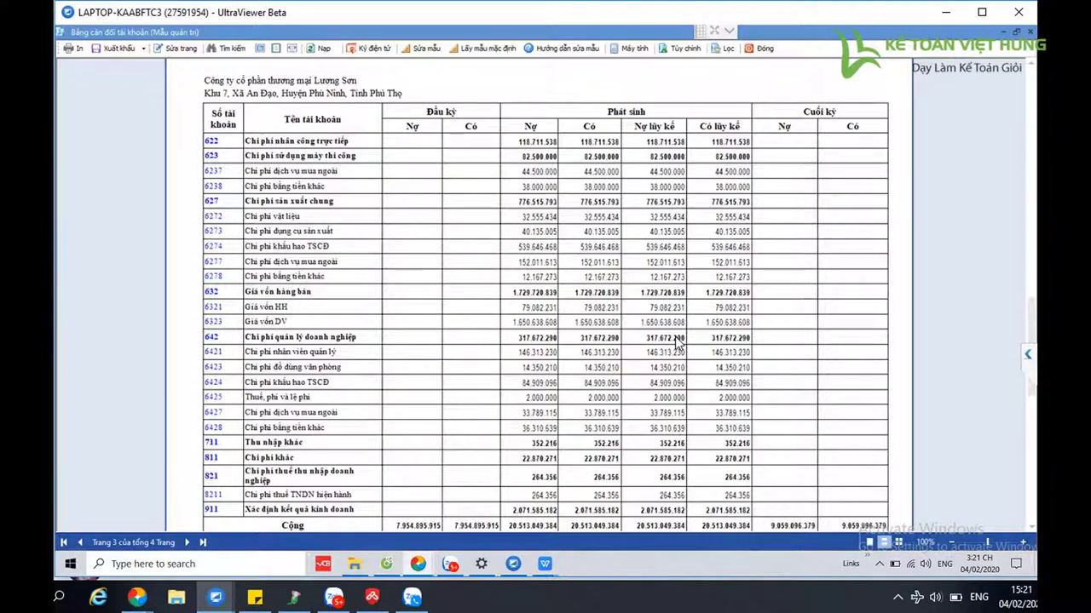
pyautogui.scroll(5, 677, 343)
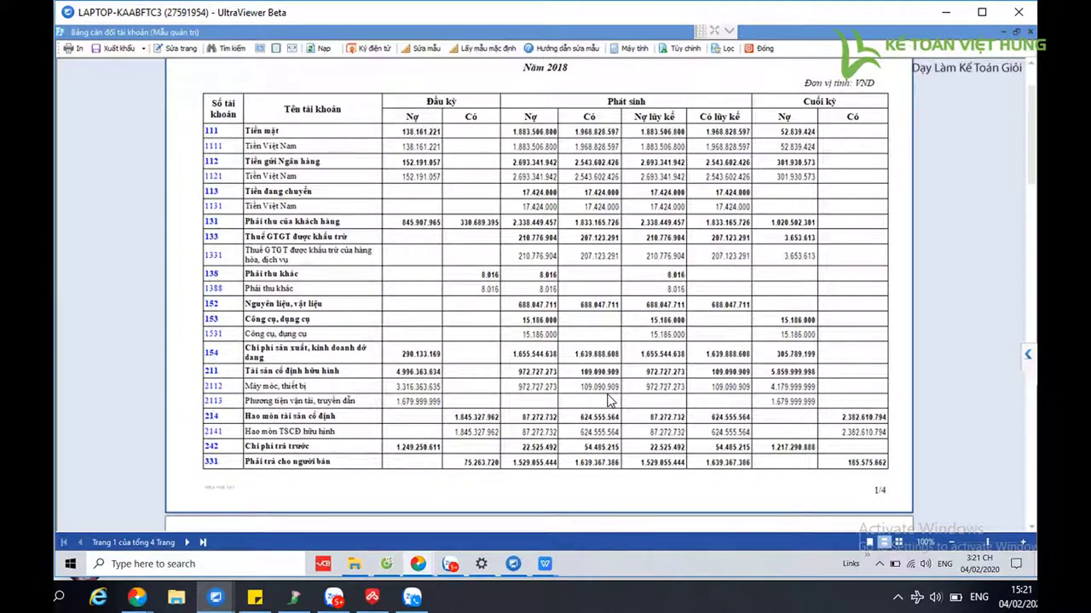
pyautogui.scroll(-2, 610, 400)
pyautogui.scroll(-8, 610, 401)
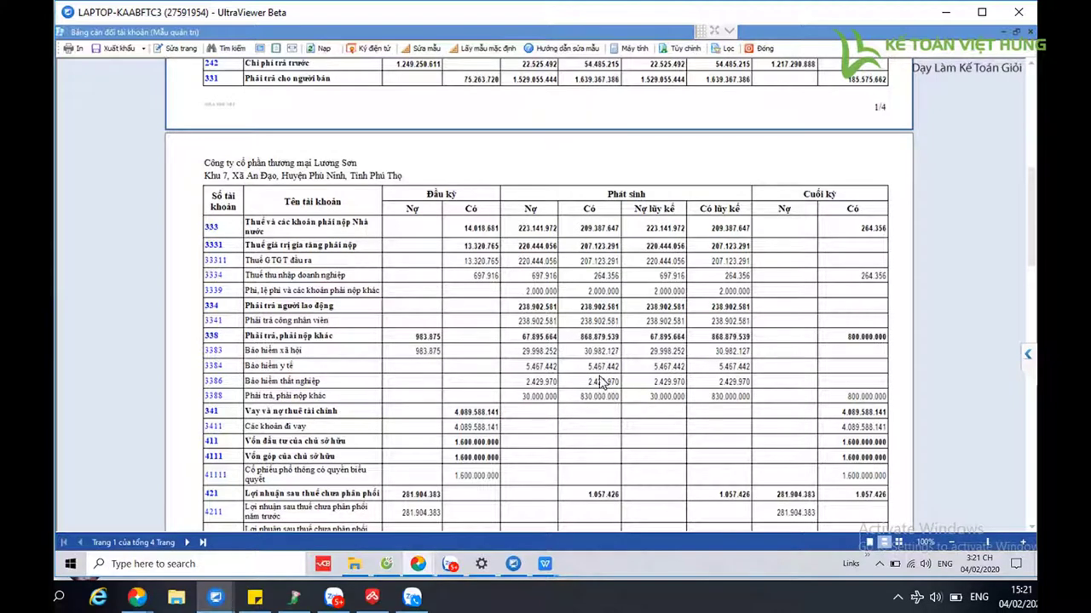
pyautogui.scroll(-4, 604, 469)
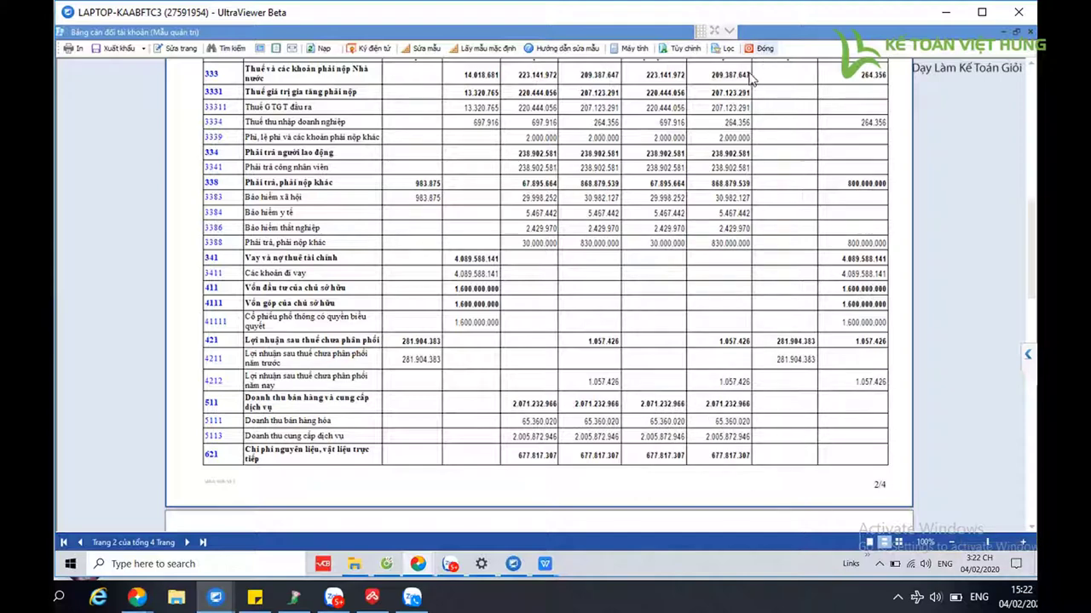
# Close the trial balance report and open the 2018 corporate income tax finalization declaration (03/TNDN) in the Thuế module.
pyautogui.click(759, 48)
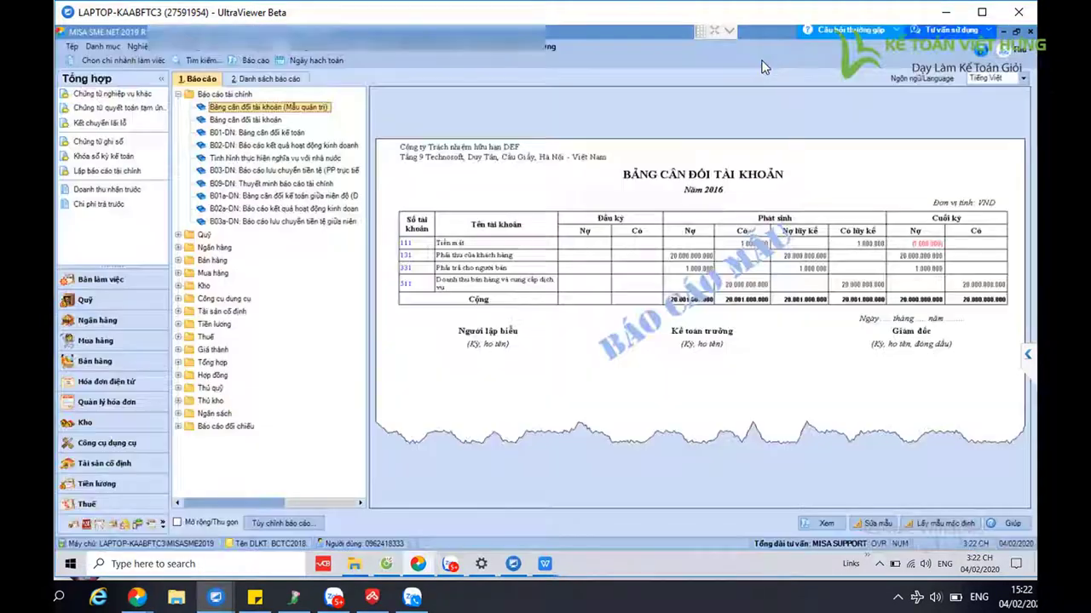
pyautogui.click(86, 507)
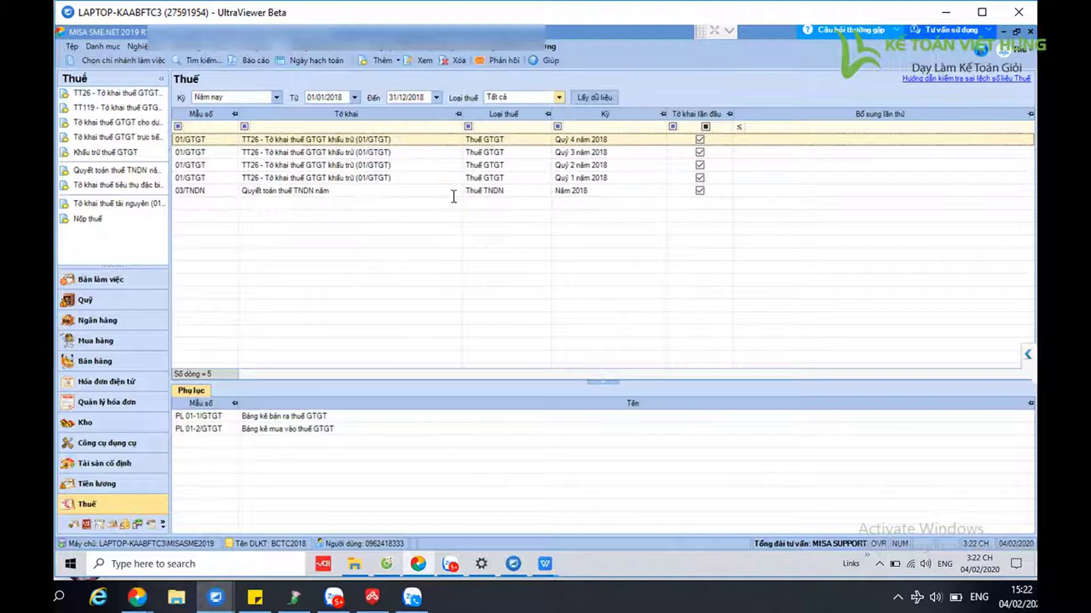
pyautogui.click(181, 194)
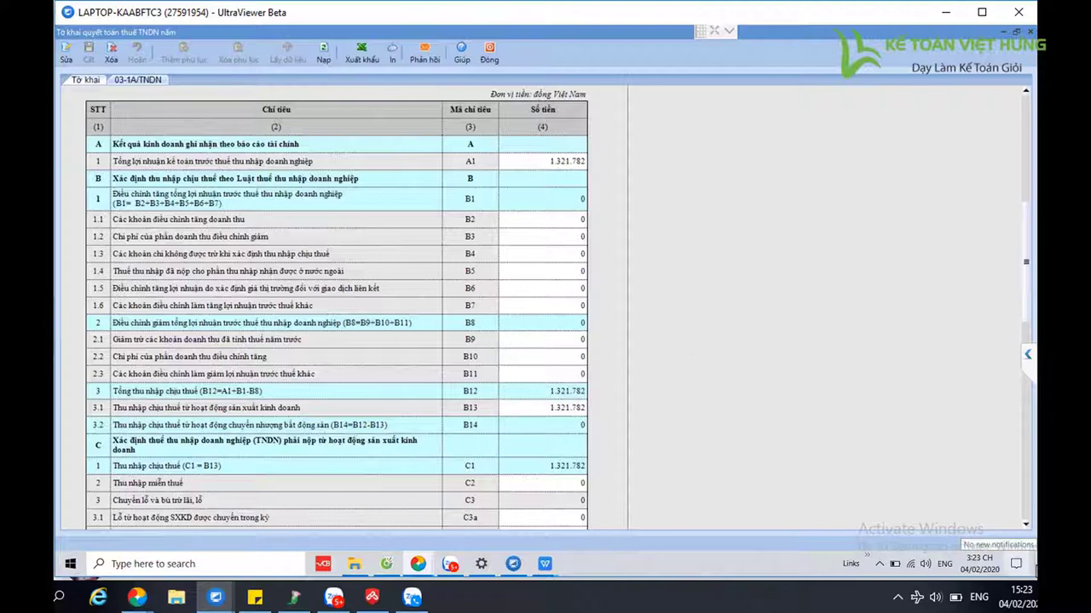
# Go to the remote desktop, launch HTKK 4.1.7 and decline the update to version 4.2.9.
pyautogui.click(1035, 569)
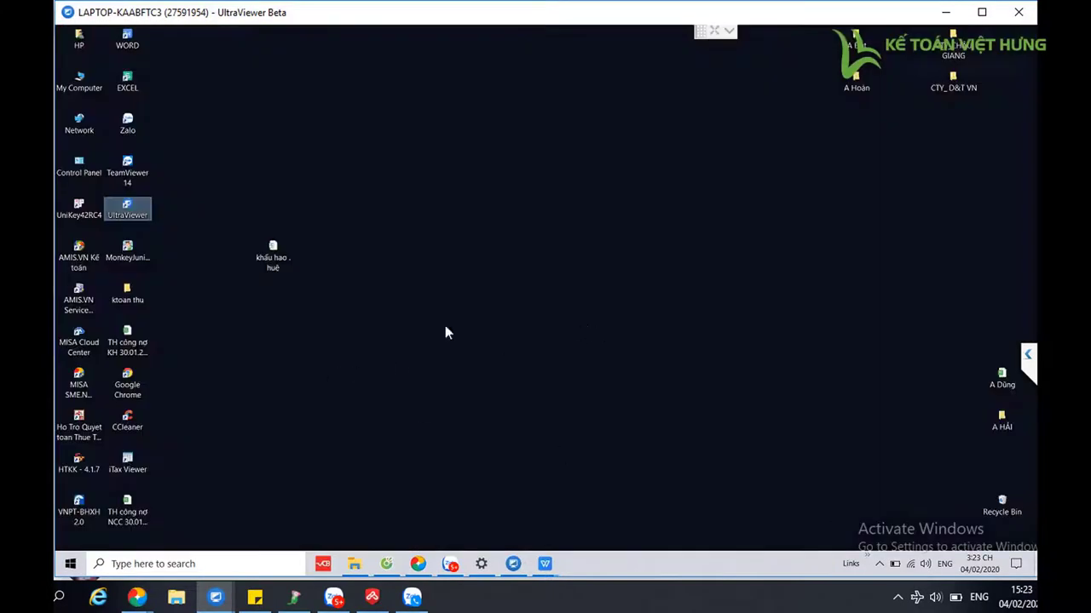
pyautogui.click(445, 333)
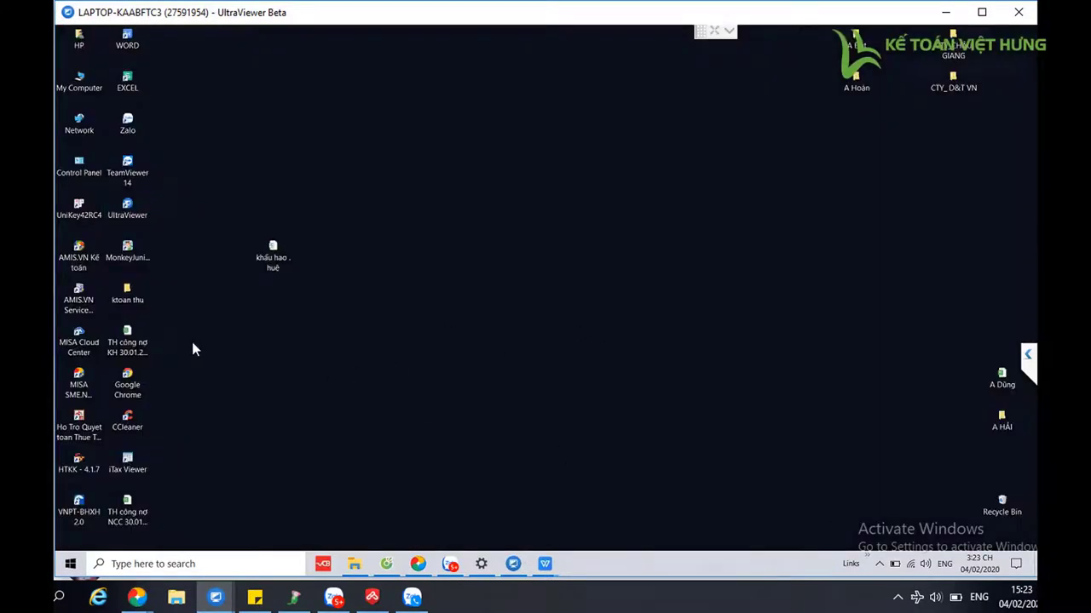
pyautogui.doubleClick(78, 469)
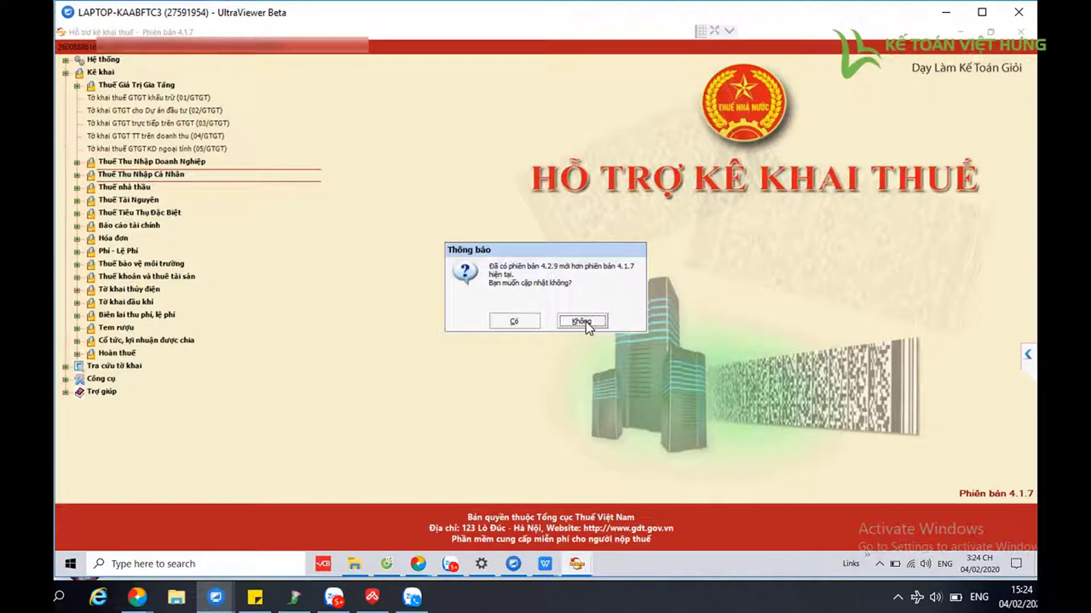
pyautogui.click(584, 322)
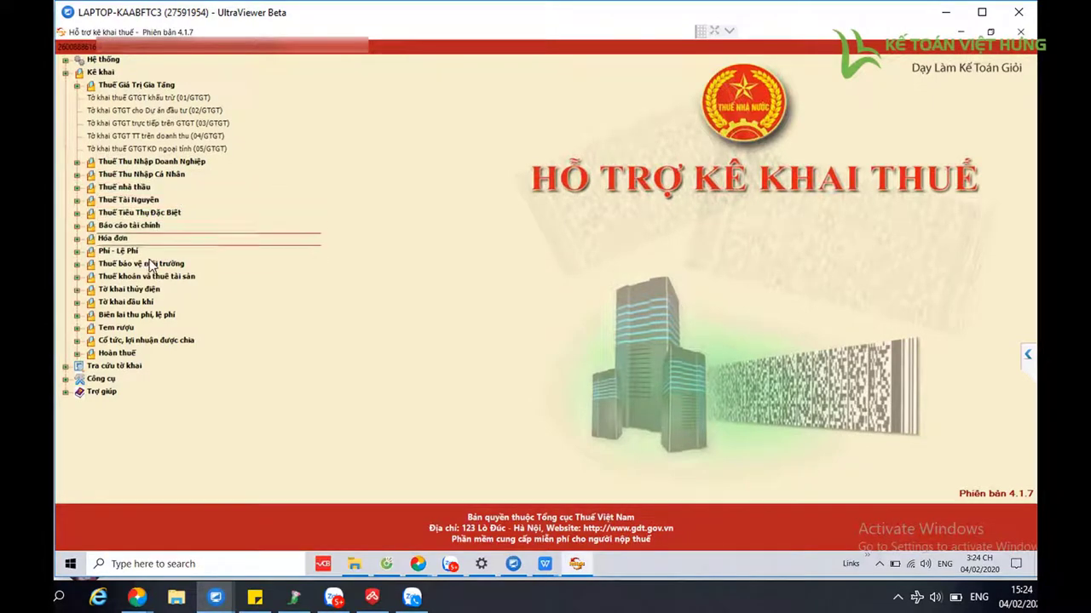
# Open the 2018 corporate income tax finalization (03/TNDN) as an initial declaration with annex 03-1A/TNDN.
pyautogui.click(187, 164)
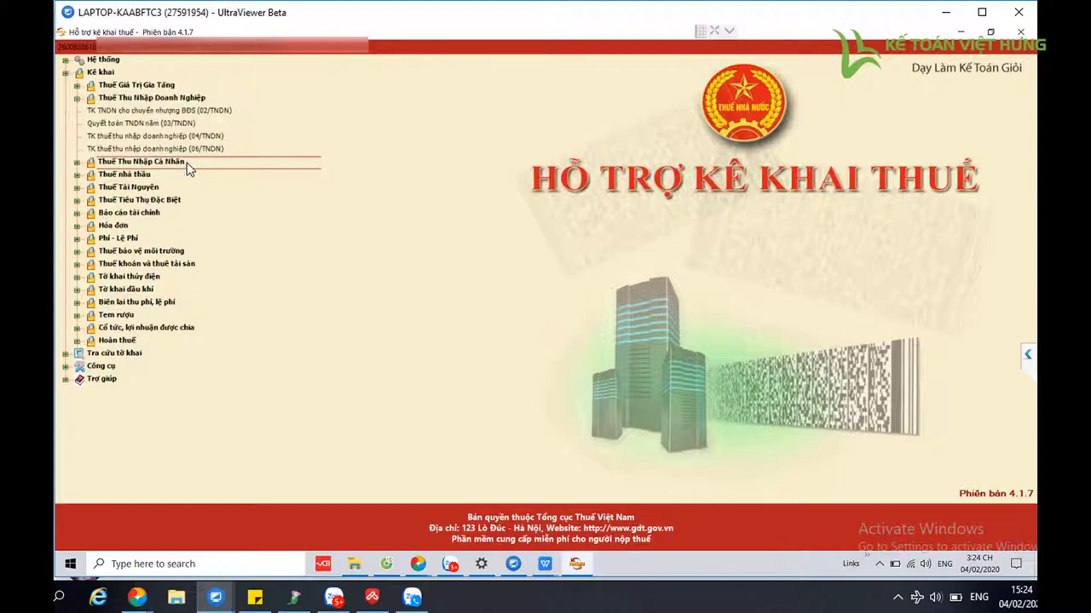
pyautogui.click(158, 124)
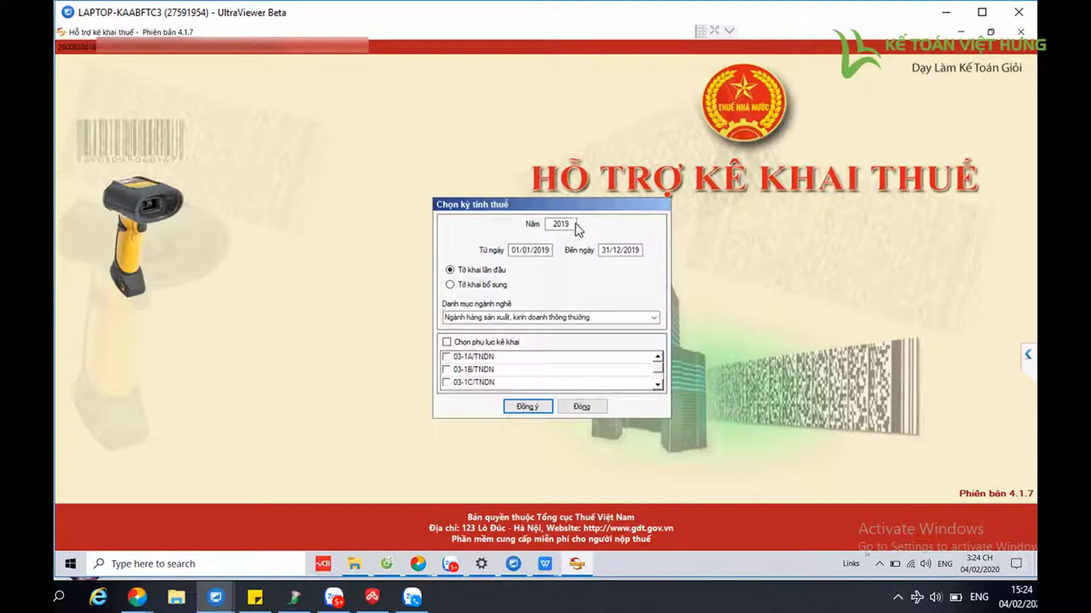
pyautogui.click(576, 223)
pyautogui.press('BackSpace')
pyautogui.write('8')
pyautogui.click(444, 357)
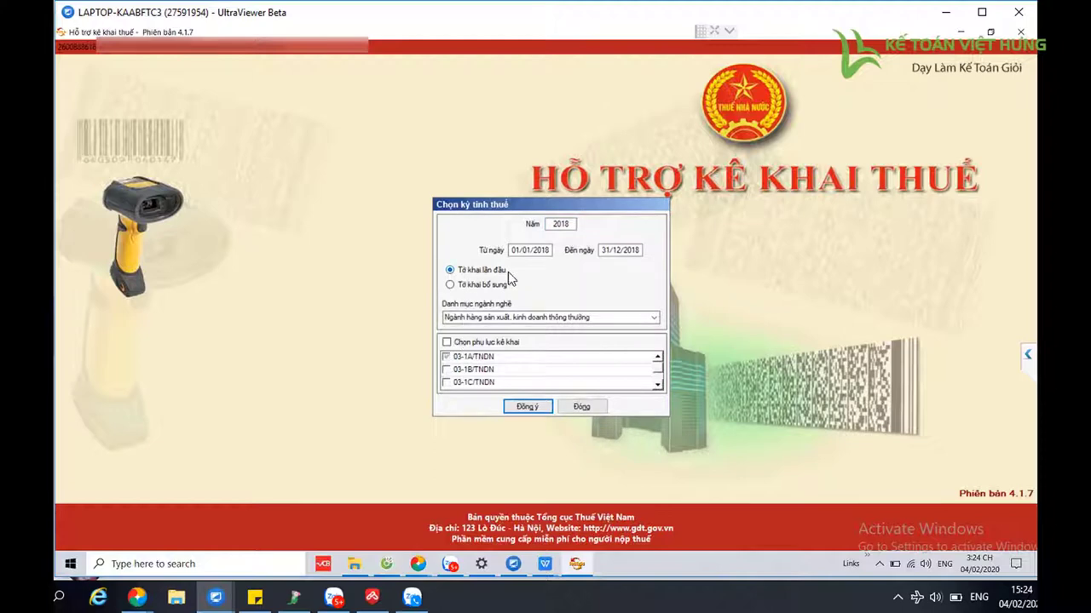
pyautogui.click(522, 406)
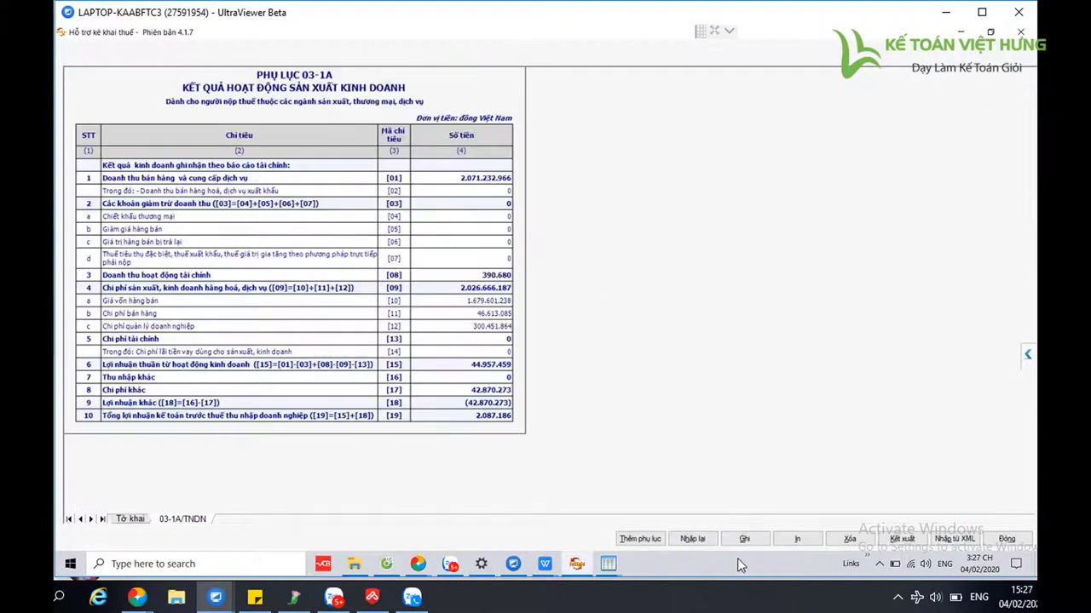
# Save the 2018 declaration with its 03-1A/TNDN annex and reopen the initial 03/TNDN declaration for 2018.
pyautogui.click(749, 540)
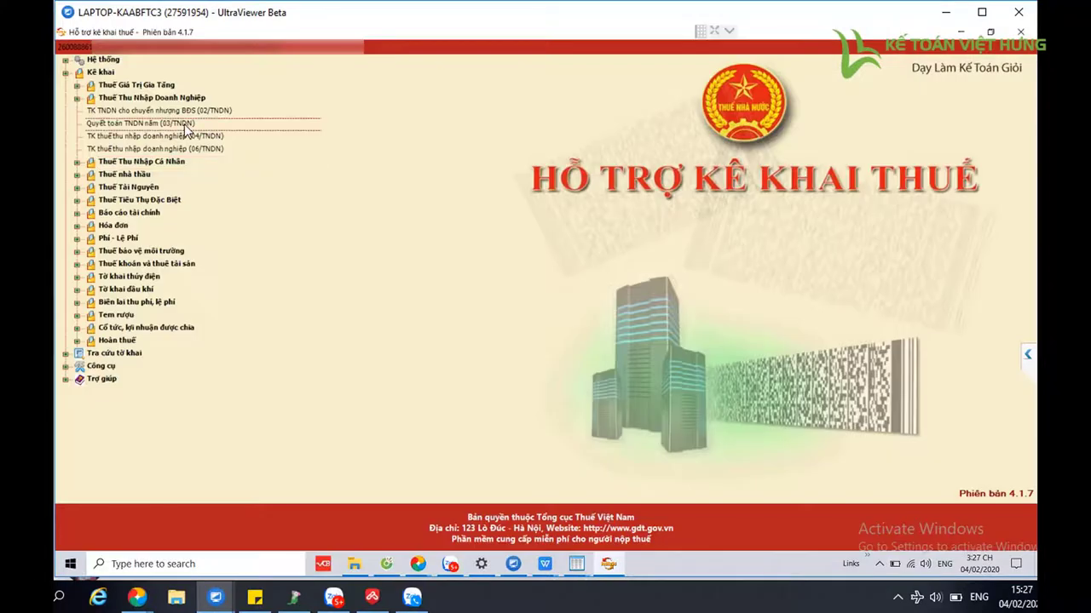
pyautogui.click(184, 123)
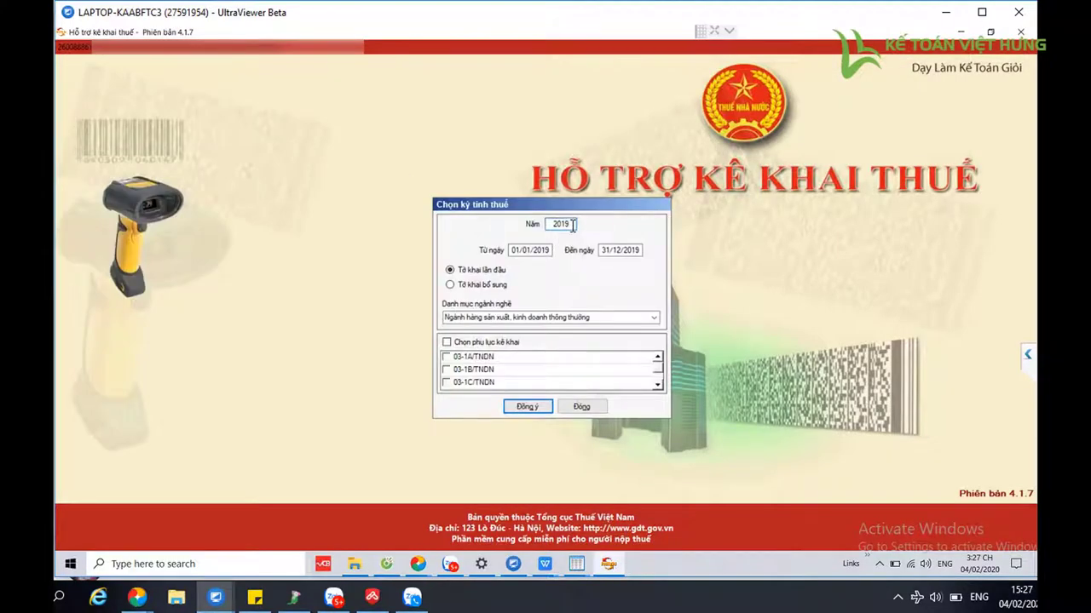
pyautogui.click(572, 225)
pyautogui.press('BackSpace')
pyautogui.write('8')
pyautogui.click(530, 407)
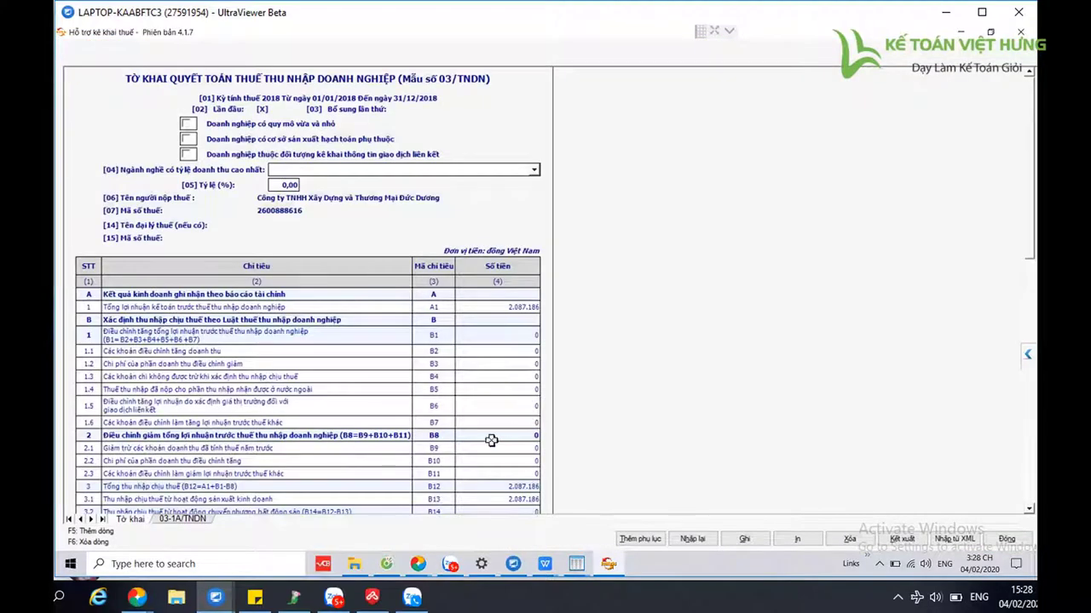
# Examine the declaration's taxable income and tax lines, and look at the BCTC 2018 gửi lần 2 folder before returning to HTKK.
pyautogui.scroll(-3, 524, 477)
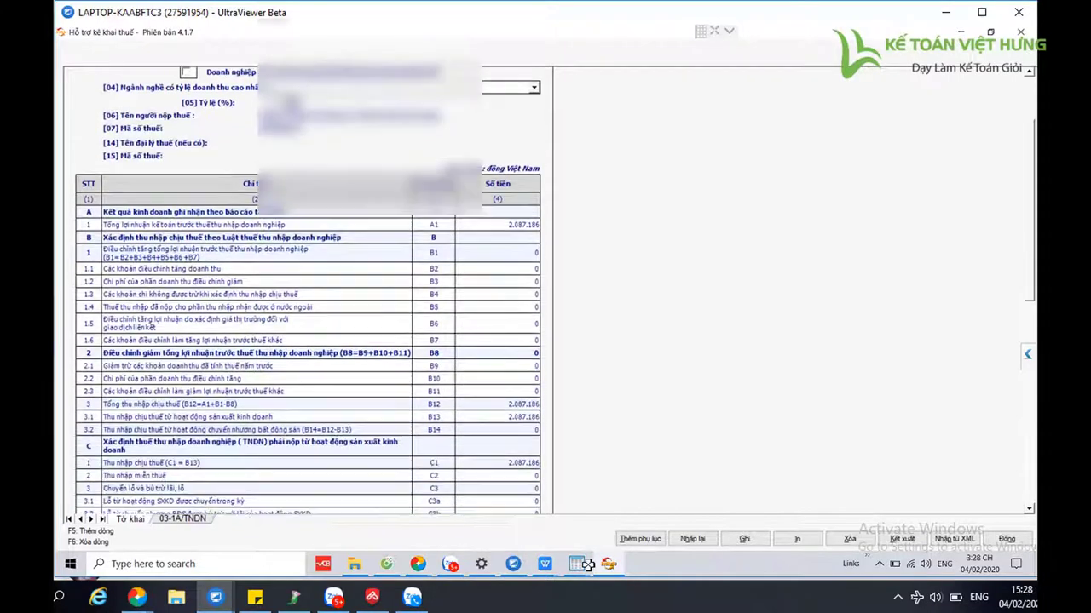
pyautogui.scroll(-2, 307, 341)
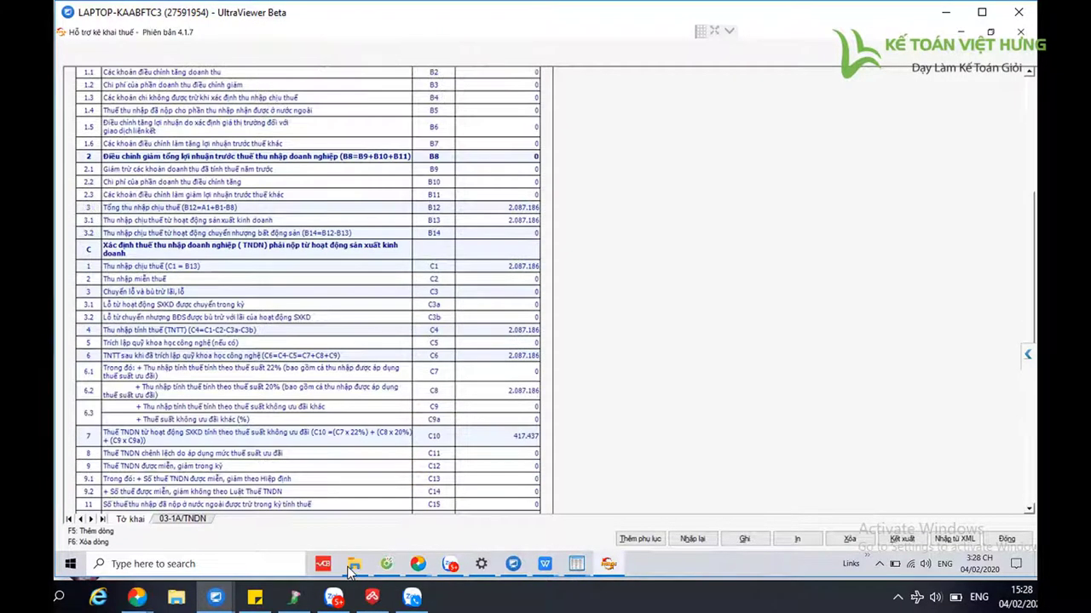
pyautogui.moveTo(352, 567)
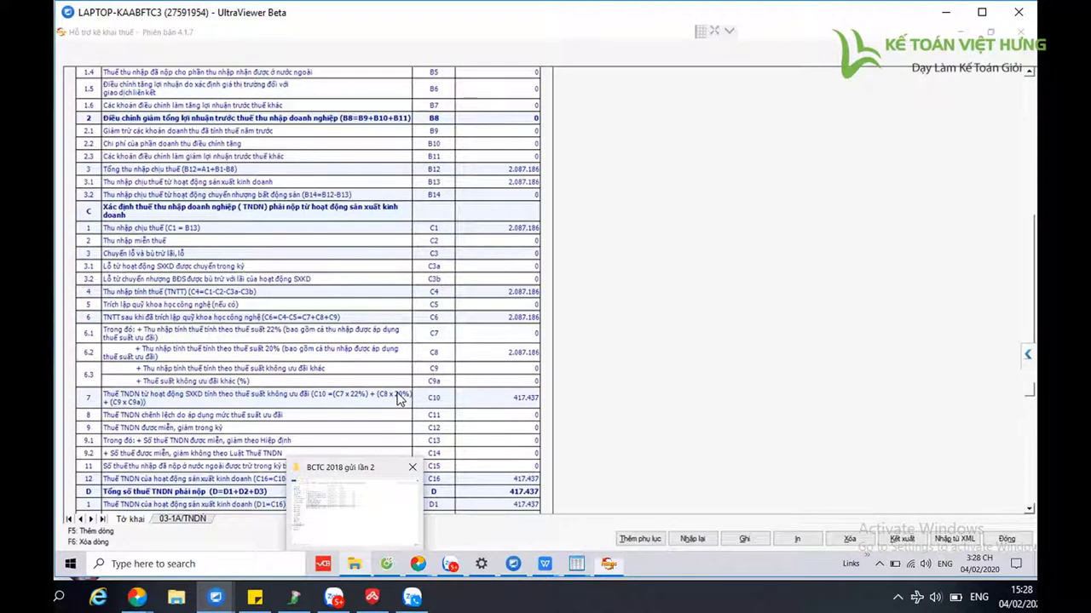
pyautogui.click(362, 520)
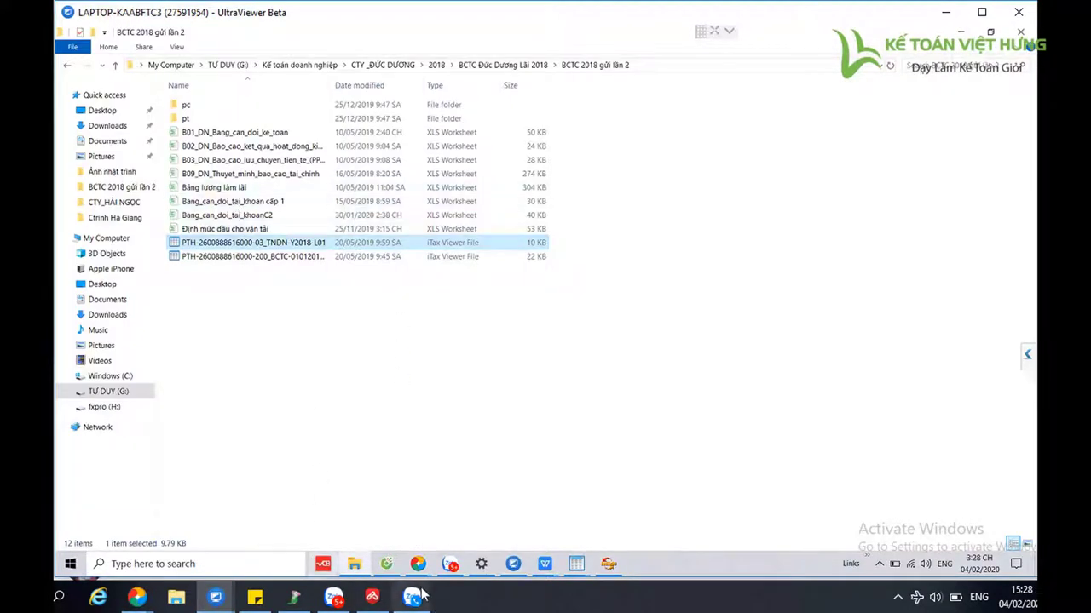
pyautogui.moveTo(608, 569)
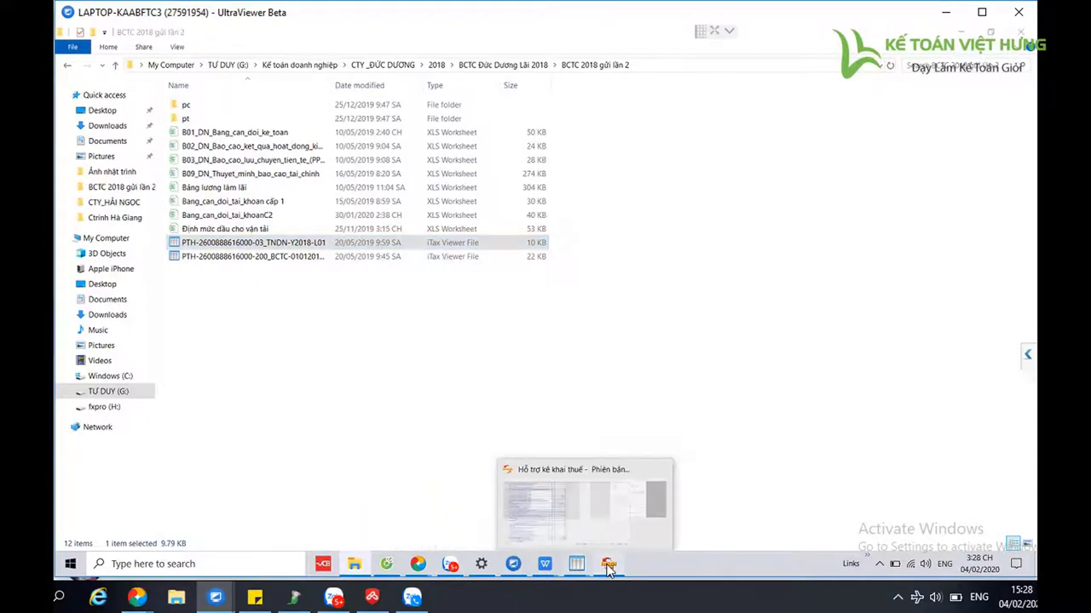
pyautogui.click(612, 511)
# Save the initial 2018 03/TNDN declaration and close it.
pyautogui.click(744, 540)
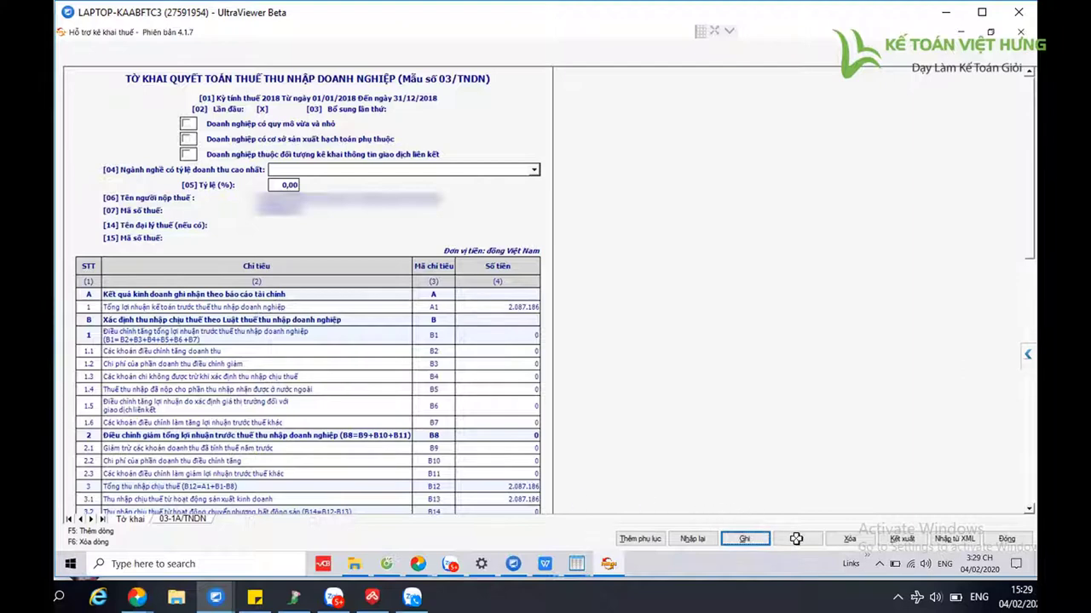
pyautogui.click(753, 539)
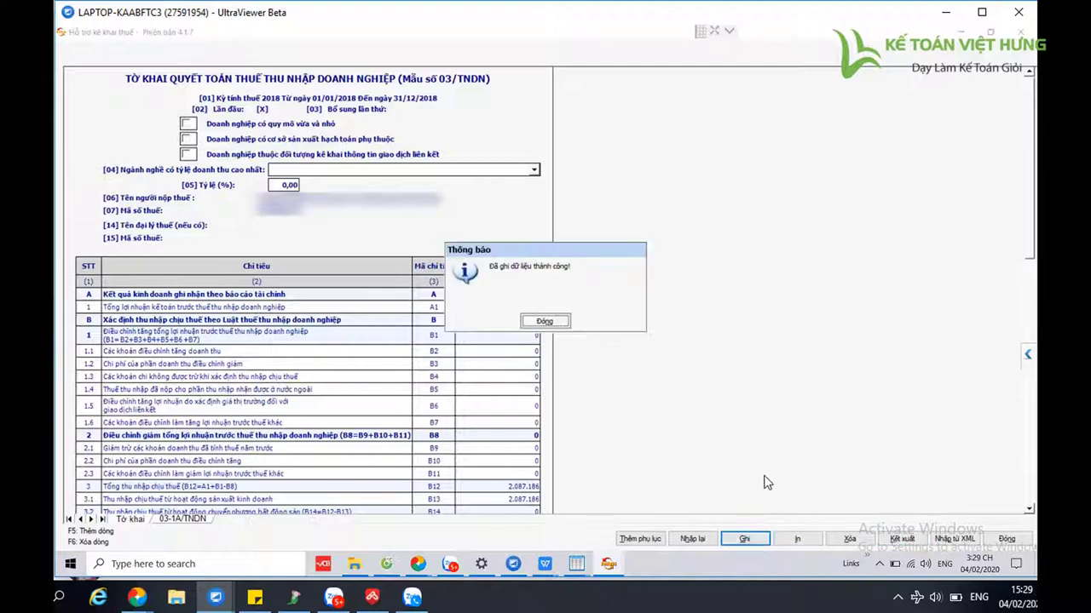
pyautogui.press('Return')
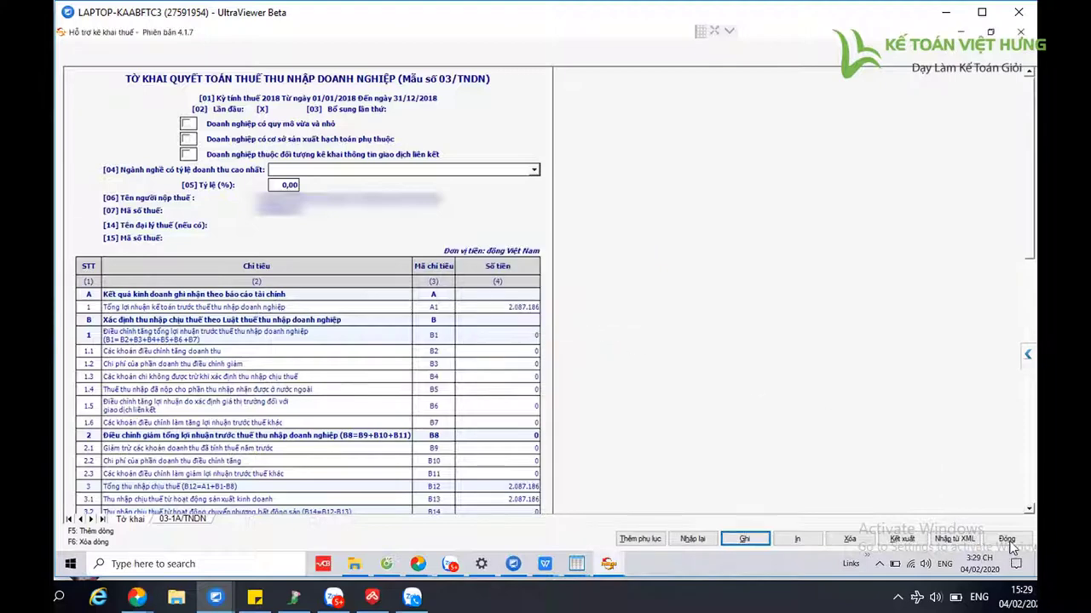
pyautogui.click(1006, 538)
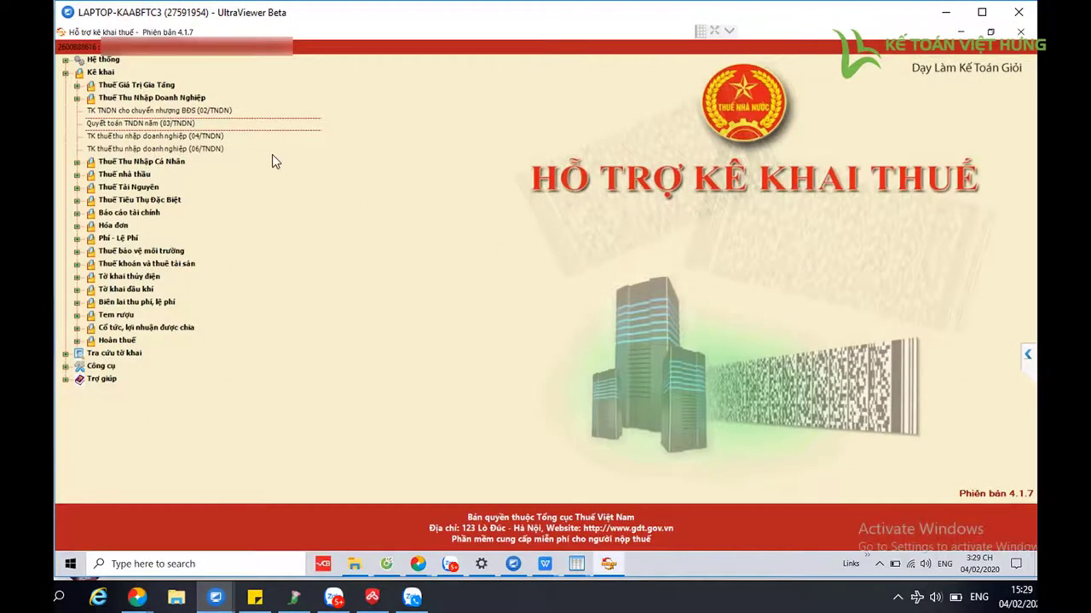
# Open the first supplementary 03/TNDN declaration (Tờ khai bổ sung) for tax year 2018.
pyautogui.press('Return')
pyautogui.doubleClick(561, 224)
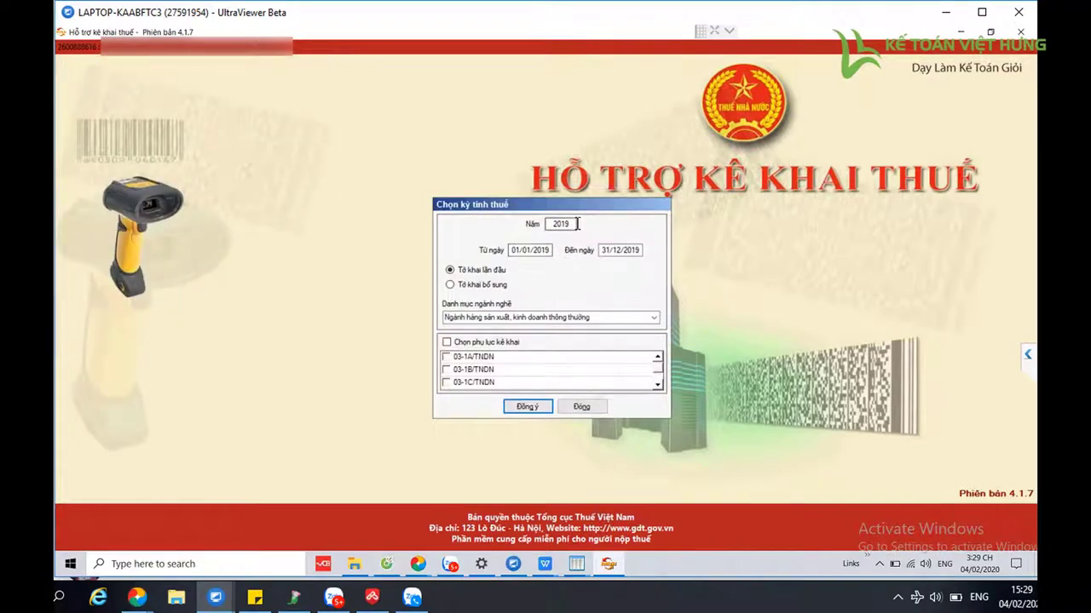
pyautogui.write('2018')
pyautogui.click(450, 285)
pyautogui.click(529, 427)
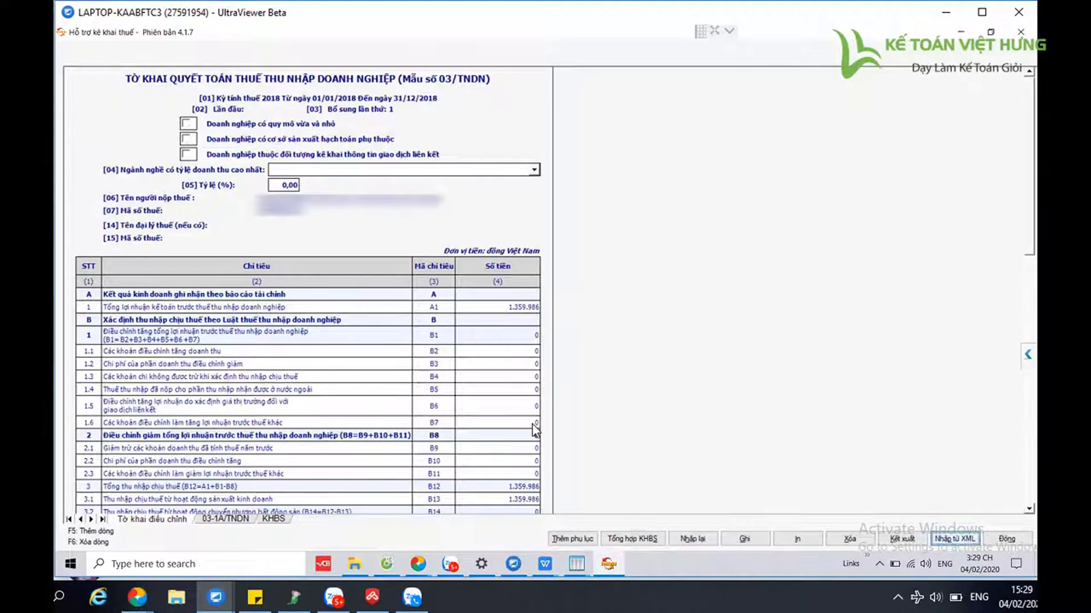
pyautogui.click(955, 539)
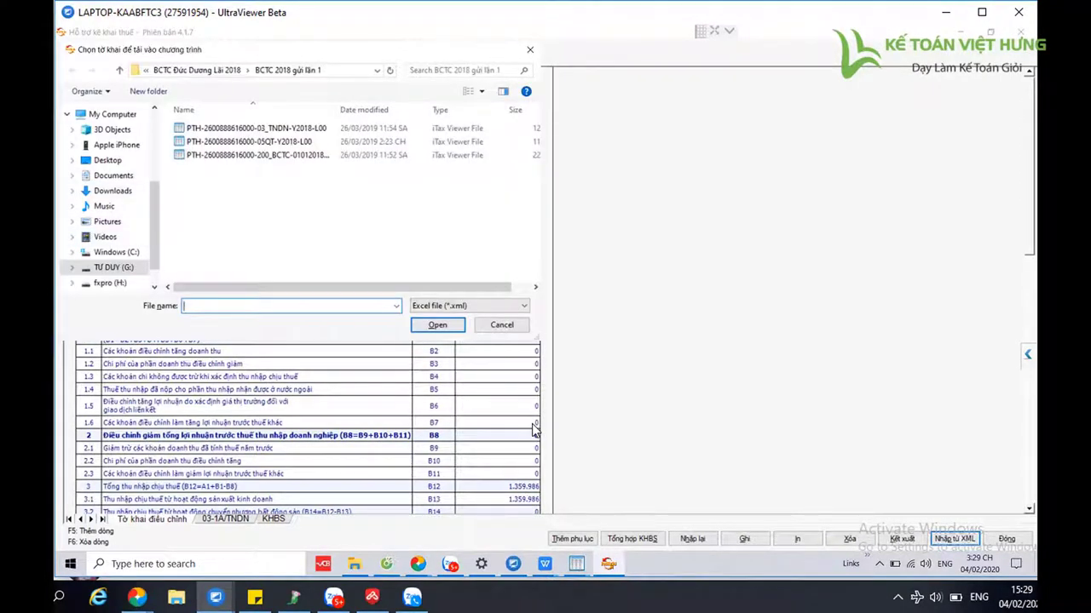
pyautogui.hotkey('alt', 'Up')
pyautogui.press('Escape')
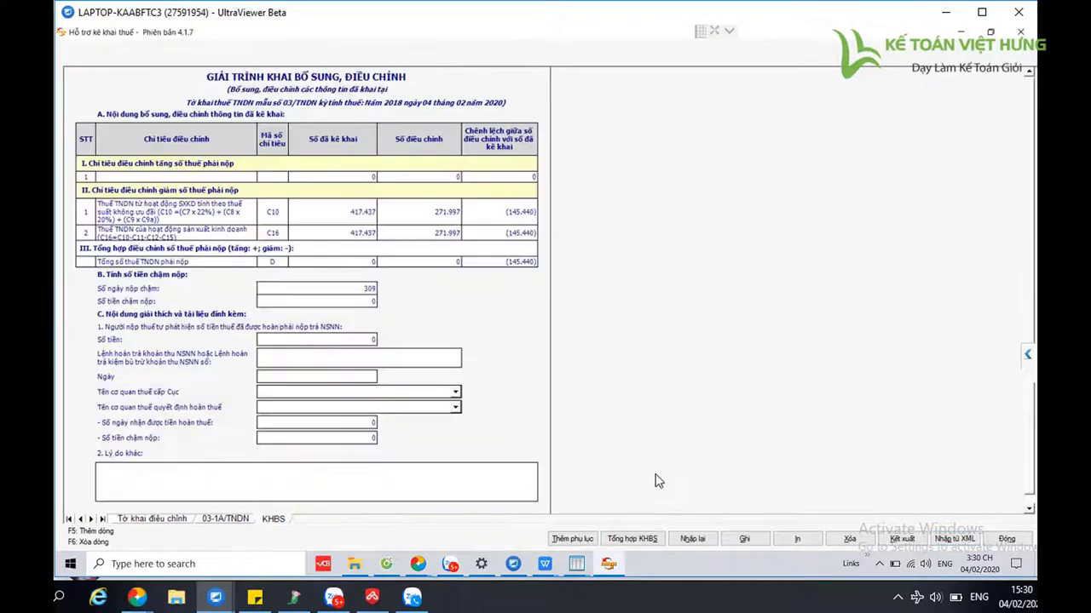
# Save the first supplementary declaration with its KHBS adjustment explanation and close it.
pyautogui.click(742, 542)
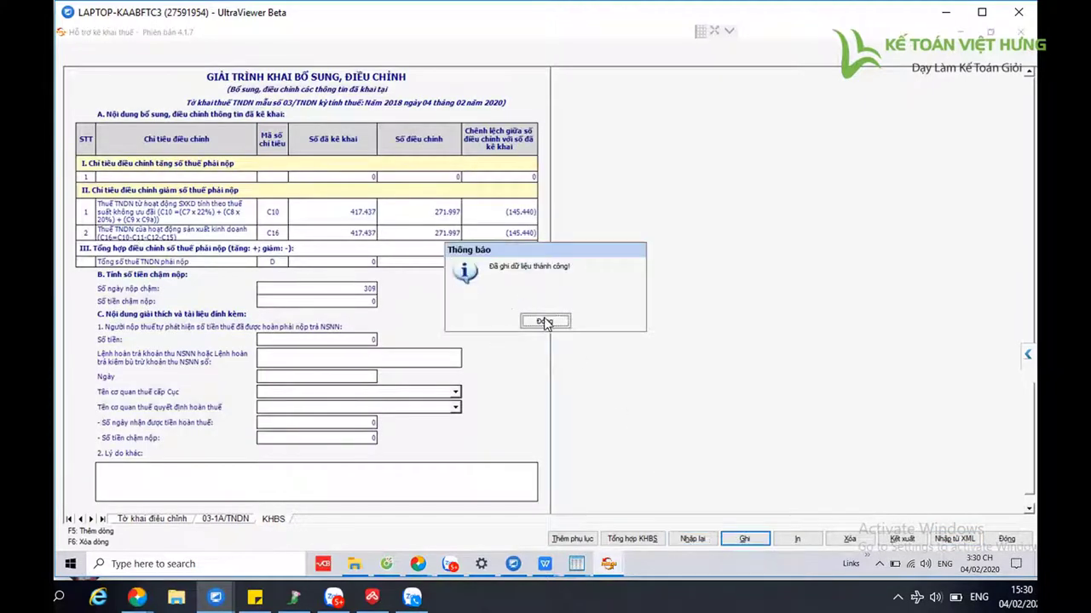
pyautogui.click(545, 322)
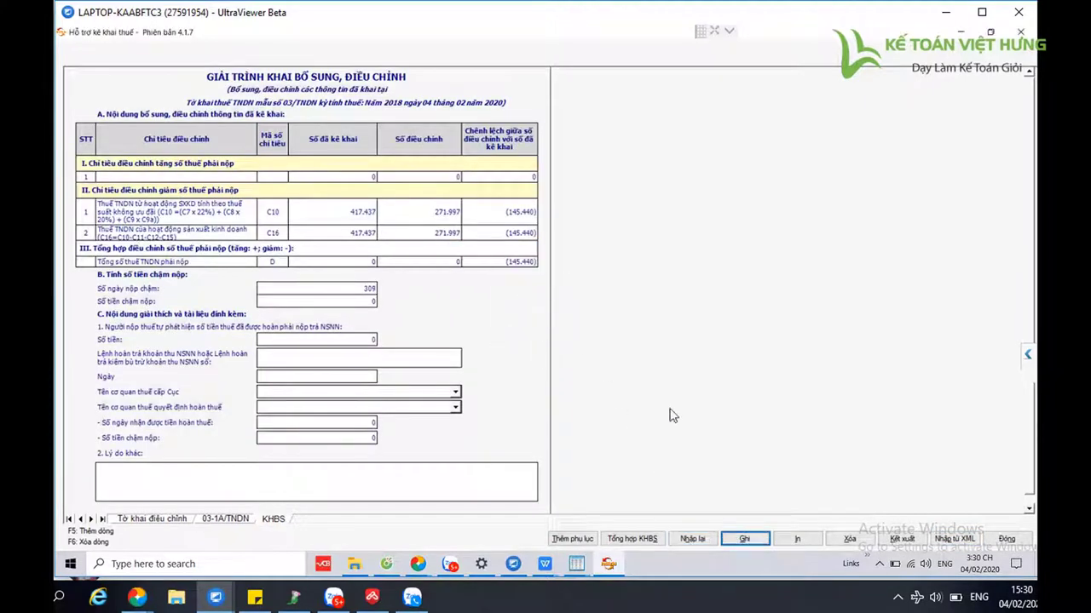
pyautogui.click(1008, 541)
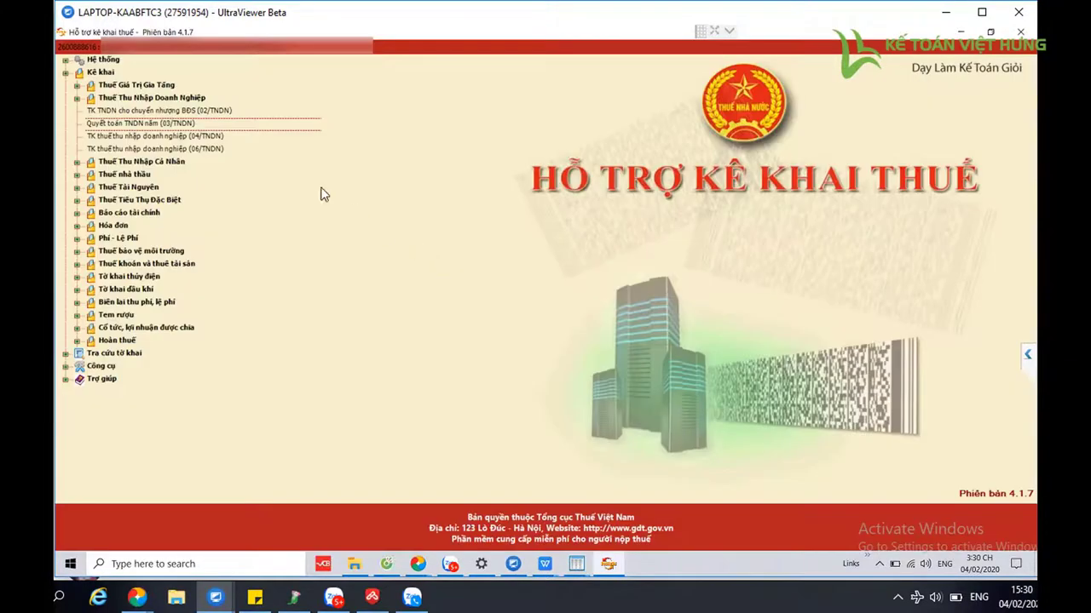
# Open the 2018 03/TNDN declaration as supplementary declaration number 2 with annex 03-1A/TNDN.
pyautogui.click(142, 125)
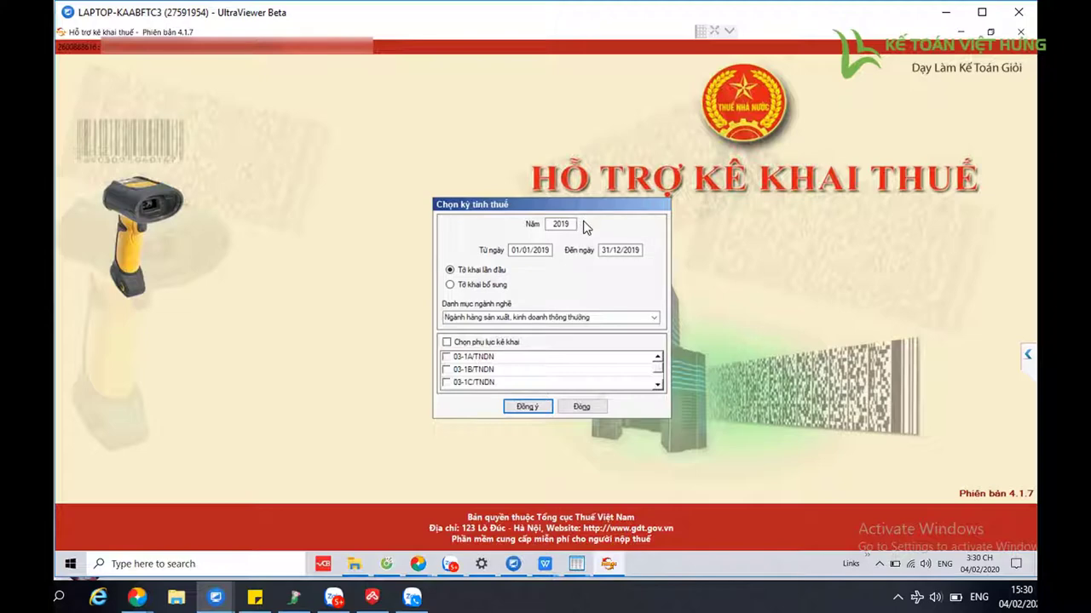
pyautogui.click(571, 224)
pyautogui.press('BackSpace')
pyautogui.write('8')
pyautogui.click(447, 356)
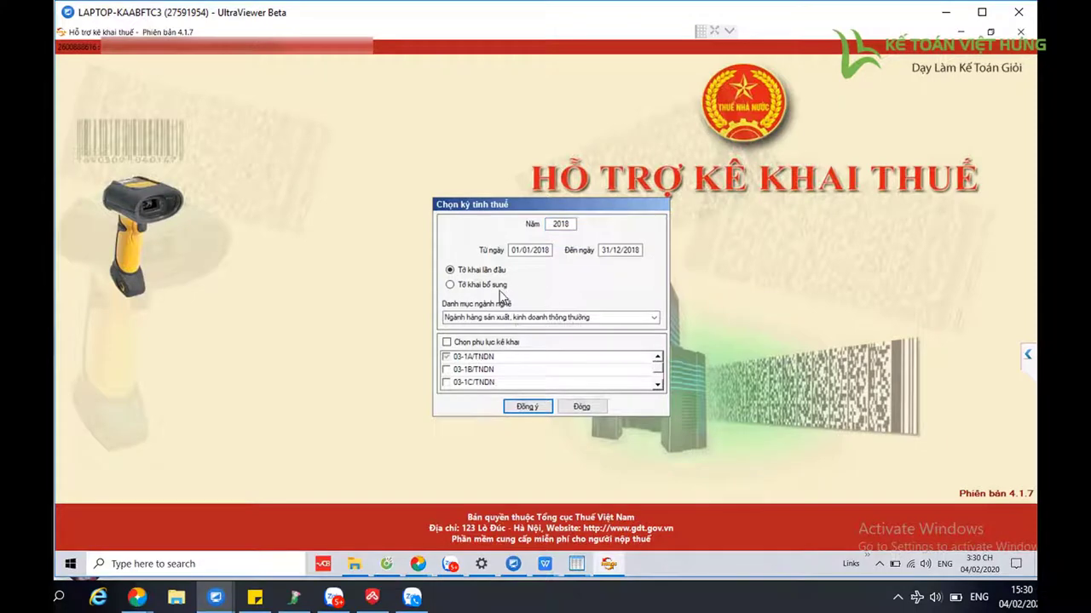
pyautogui.click(451, 285)
pyautogui.click(577, 286)
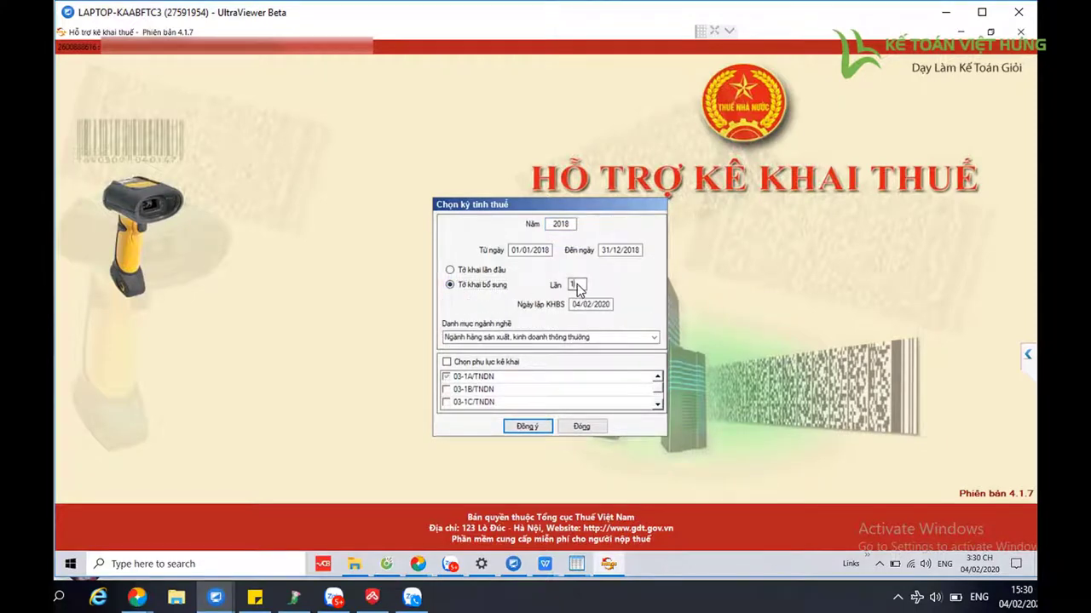
pyautogui.write('2')
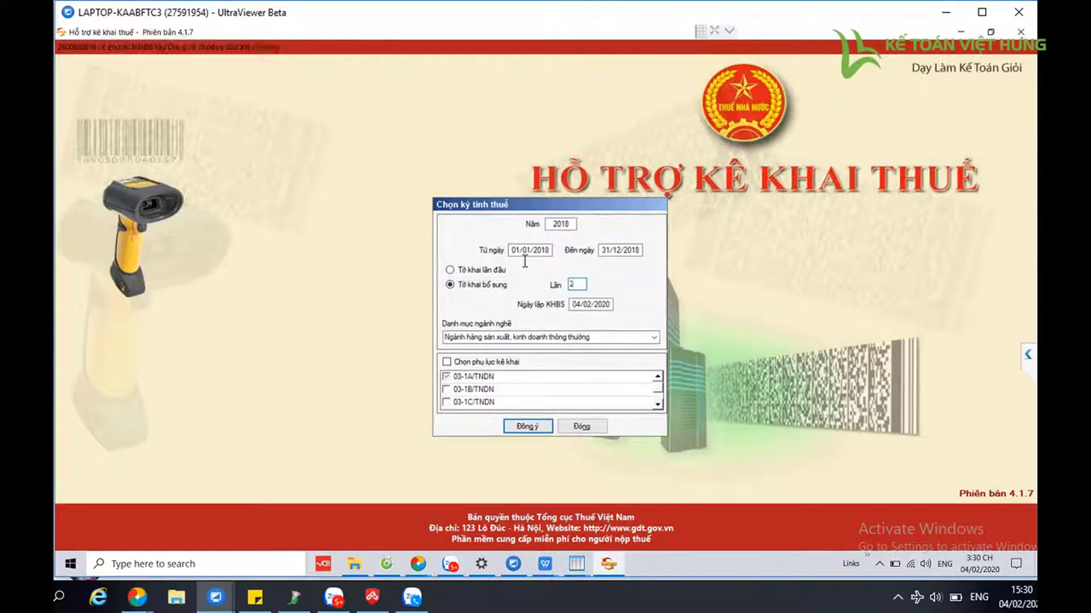
pyautogui.click(526, 426)
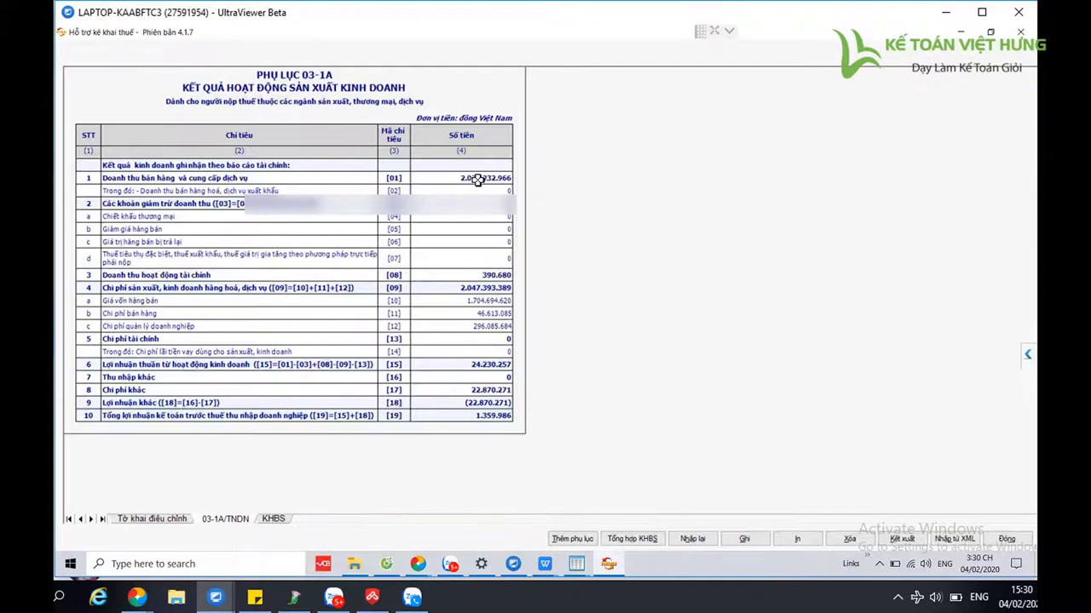
# Check the sales revenue figure [01] in annex 03-1A and switch to the MISA corporate income tax finalization declaration for comparison.
pyautogui.click(477, 178)
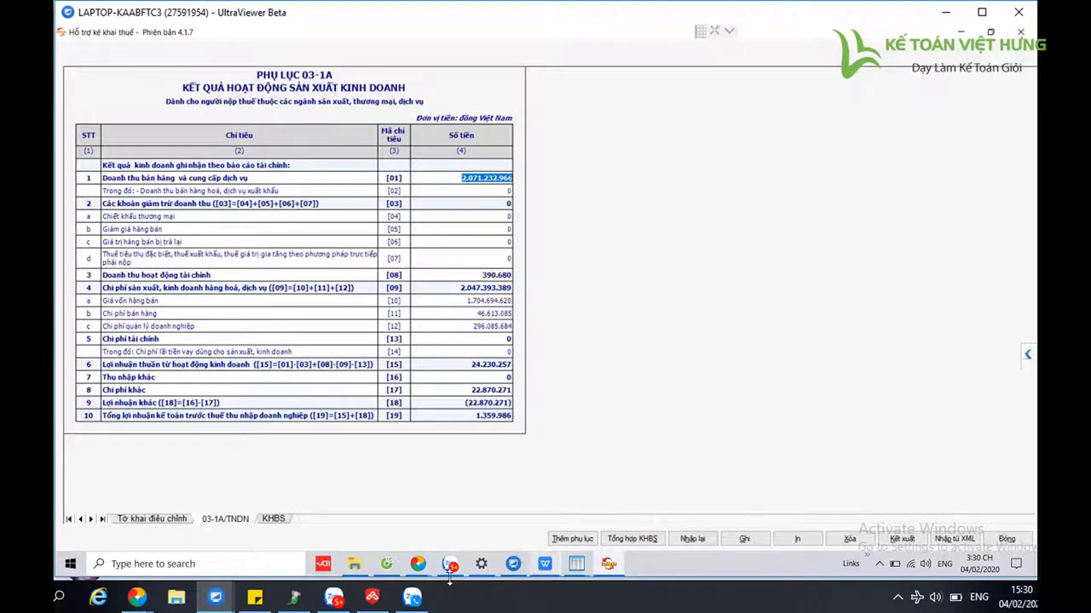
pyautogui.click(417, 566)
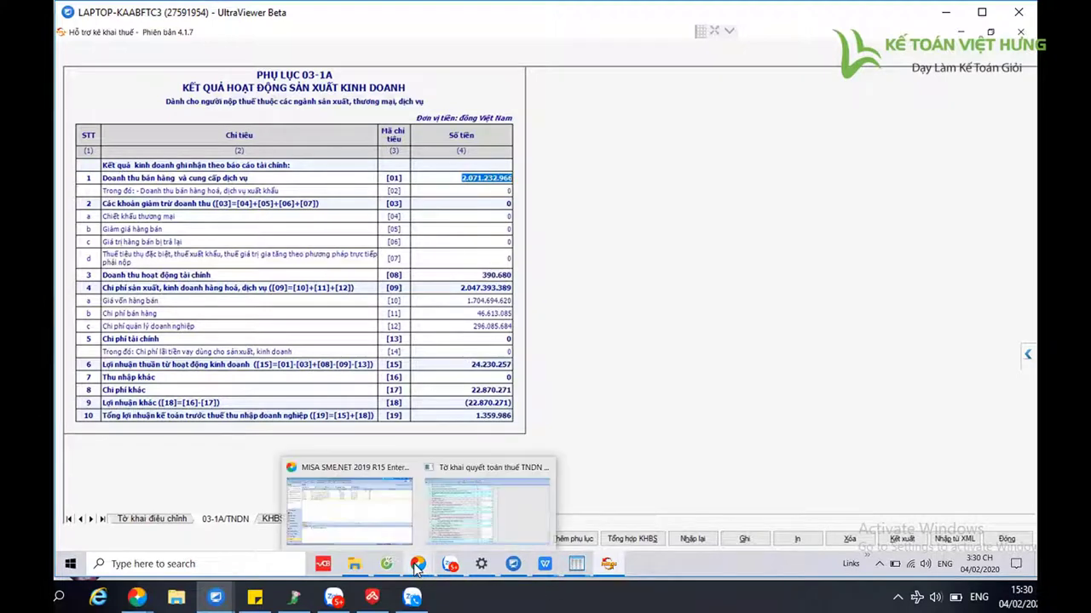
pyautogui.click(458, 516)
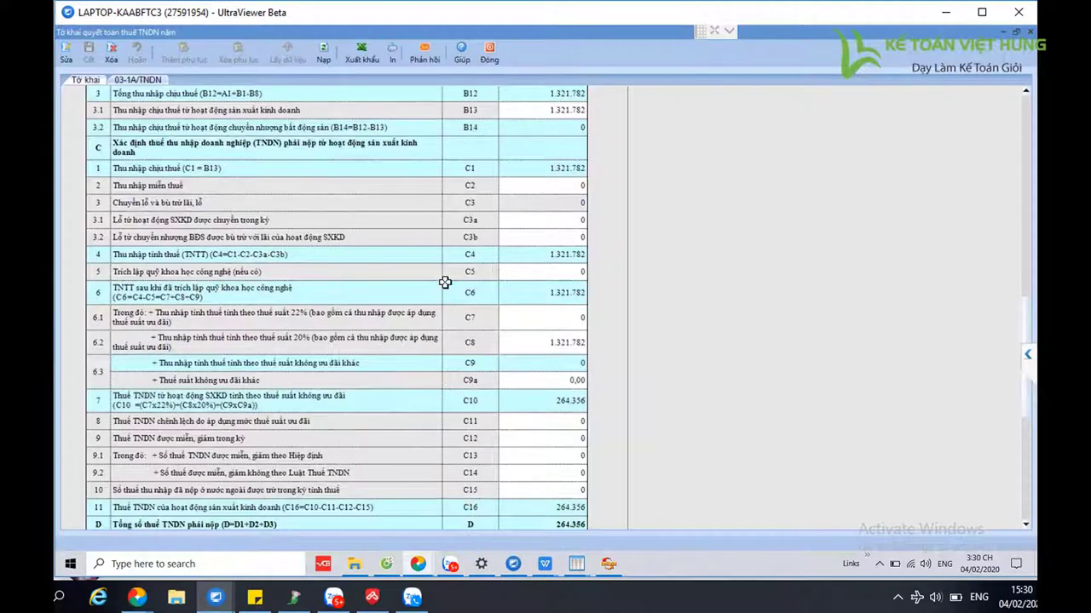
# Check the business results in annex 03-1A/TNDN of the MISA corporate income tax finalization declaration.
pyautogui.click(143, 80)
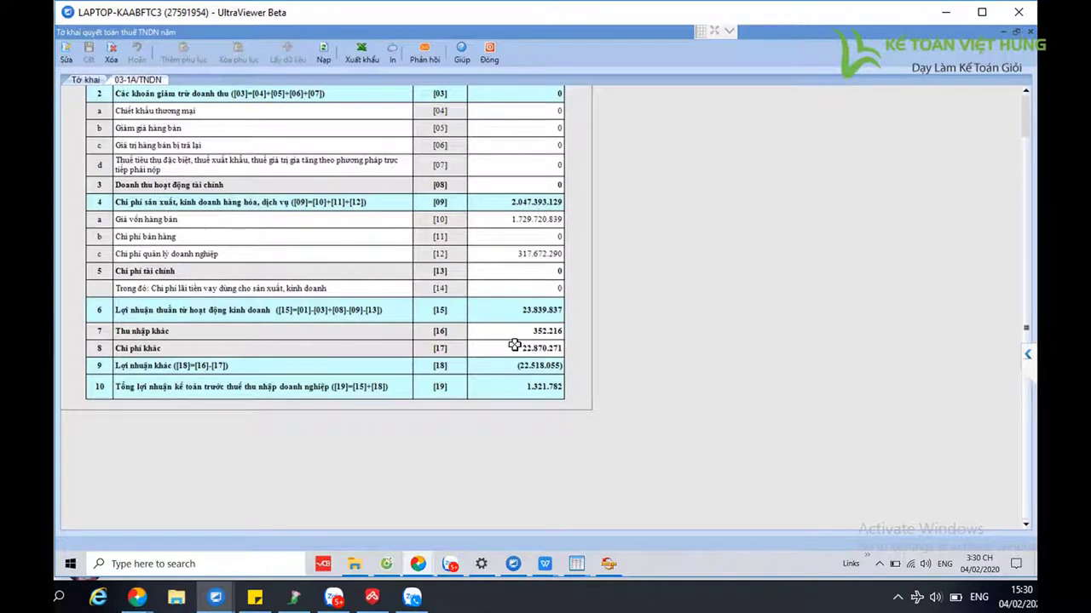
pyautogui.scroll(3, 515, 345)
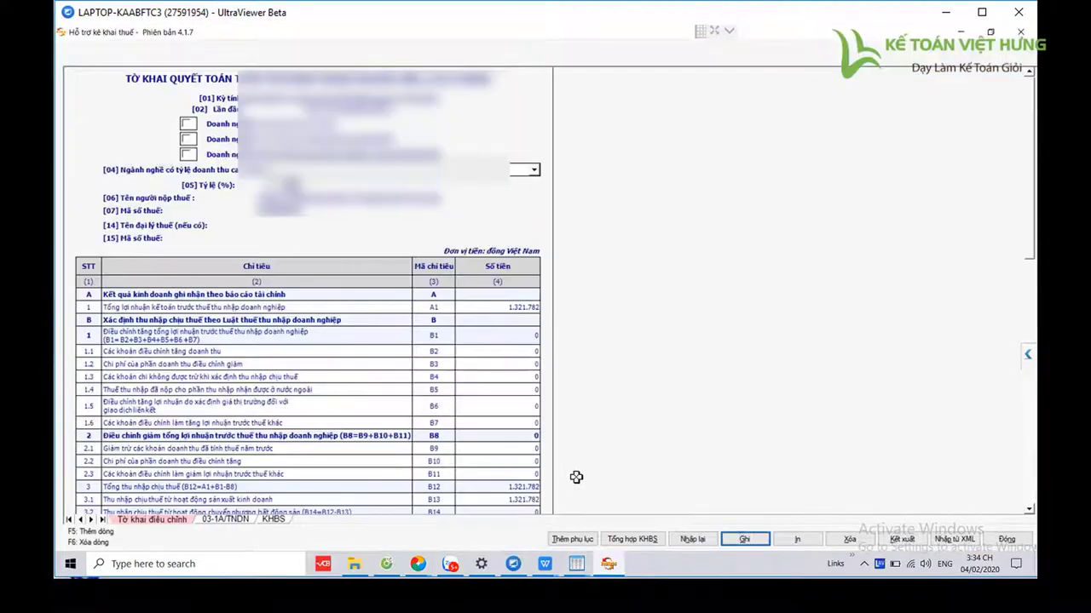
# Switch to HTKK, set item C8 (income taxed at 20%) of the supplementary declaration to 1.321.782 and save it.
pyautogui.scroll(-3, 562, 479)
pyautogui.scroll(-5, 540, 496)
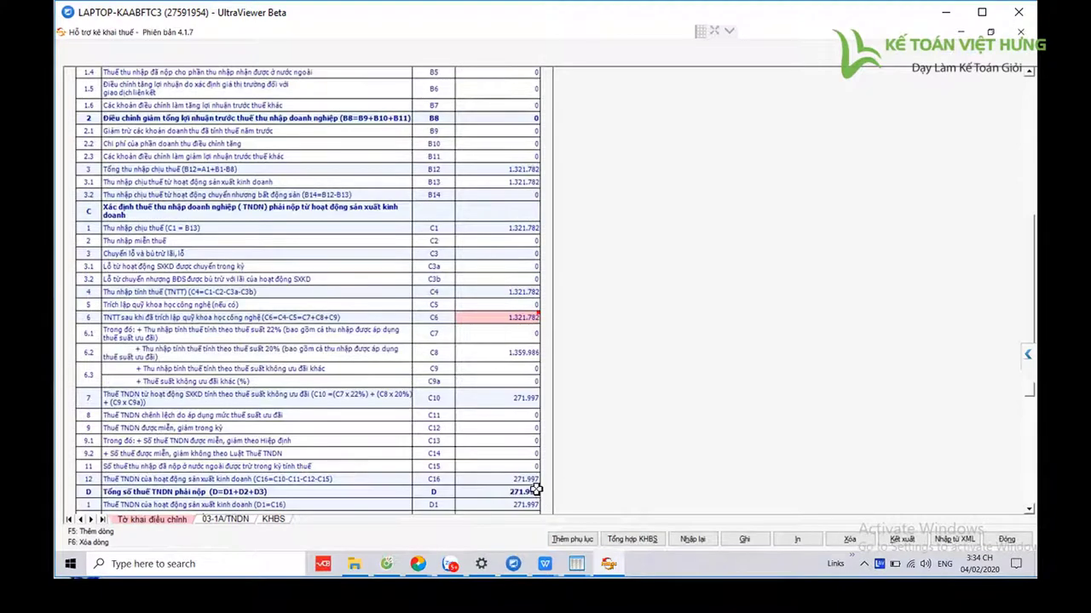
pyautogui.scroll(-1, 540, 497)
pyautogui.click(537, 308)
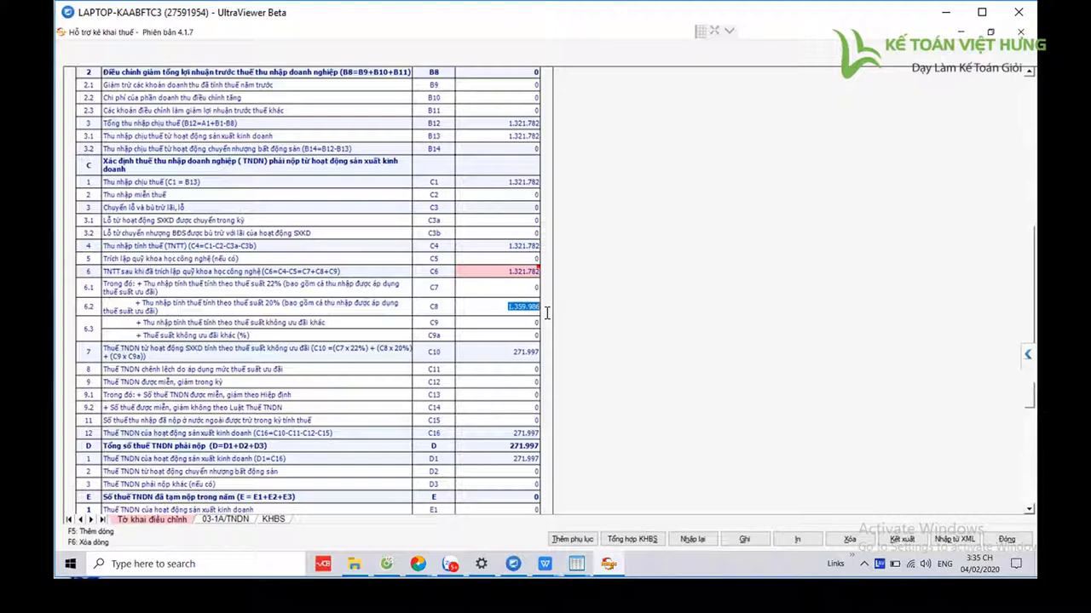
pyautogui.click(224, 519)
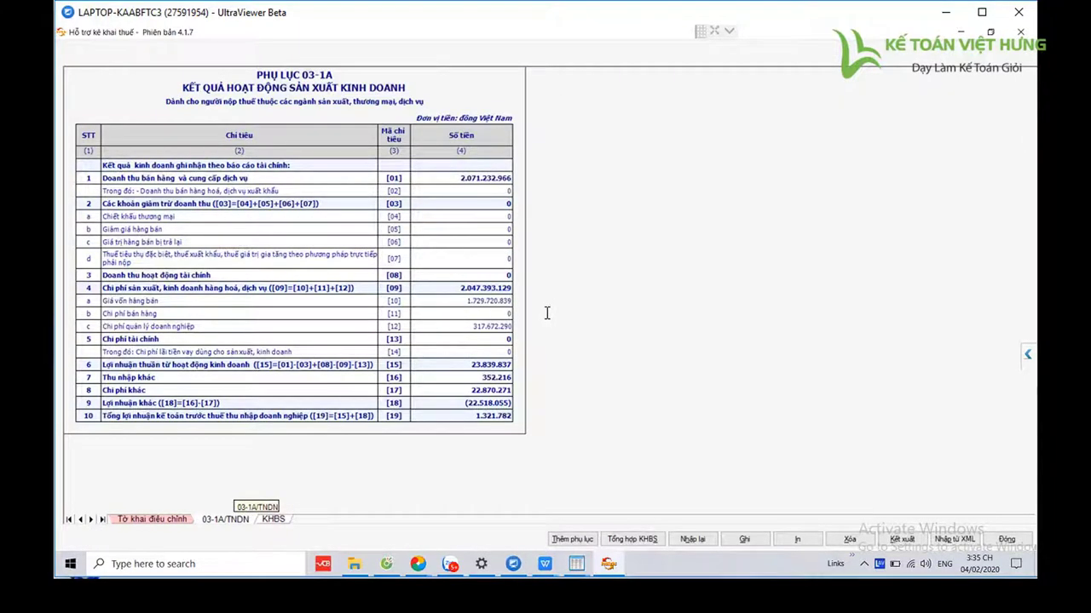
pyautogui.hotkey('ctrl', 'pageup')
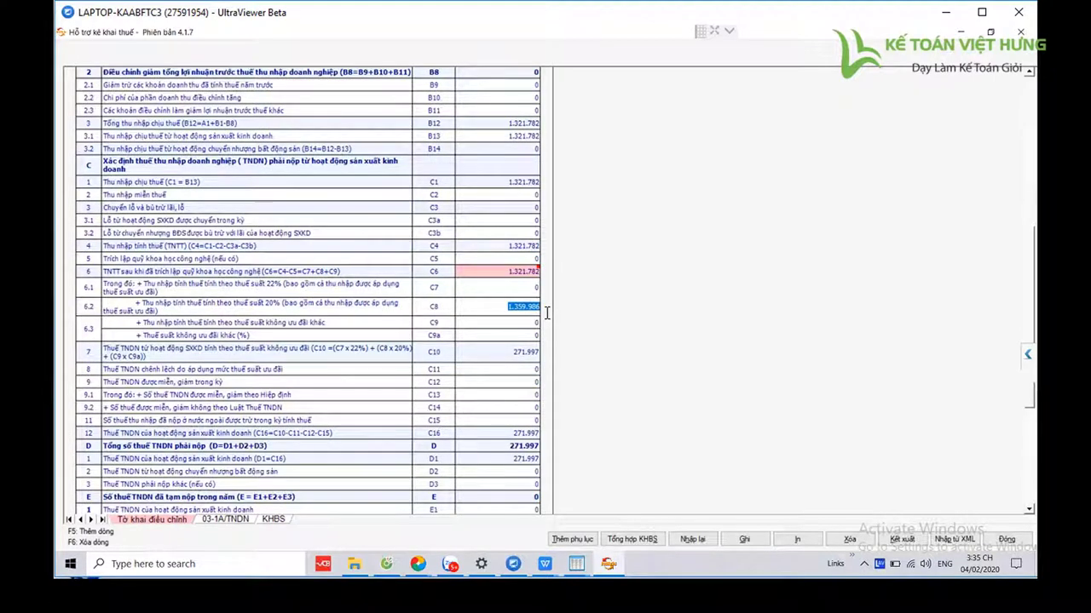
pyautogui.write('1.321.782')
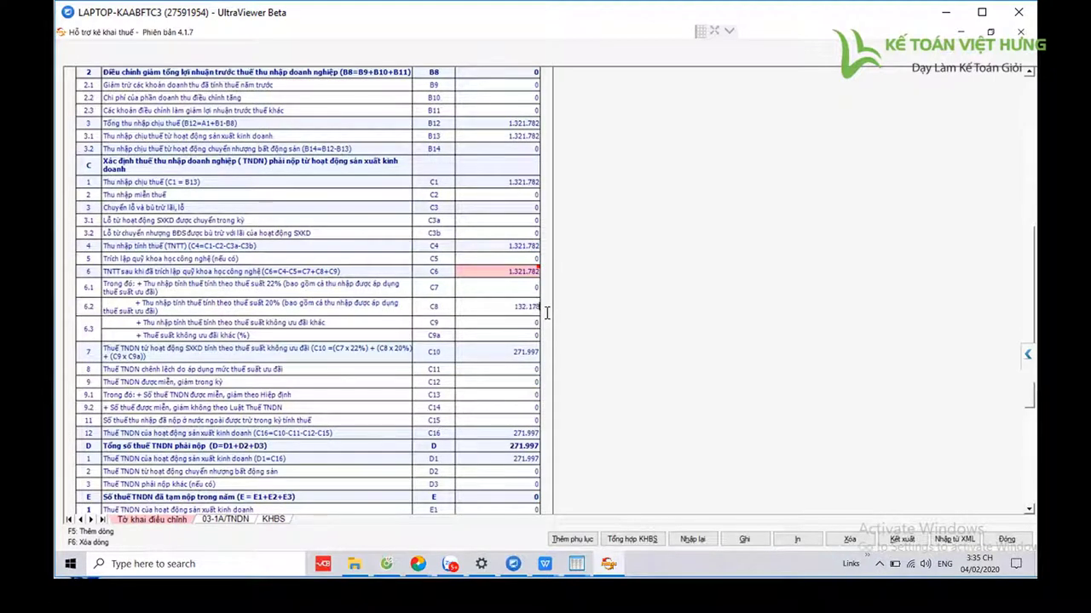
pyautogui.press('Return')
pyautogui.click(734, 543)
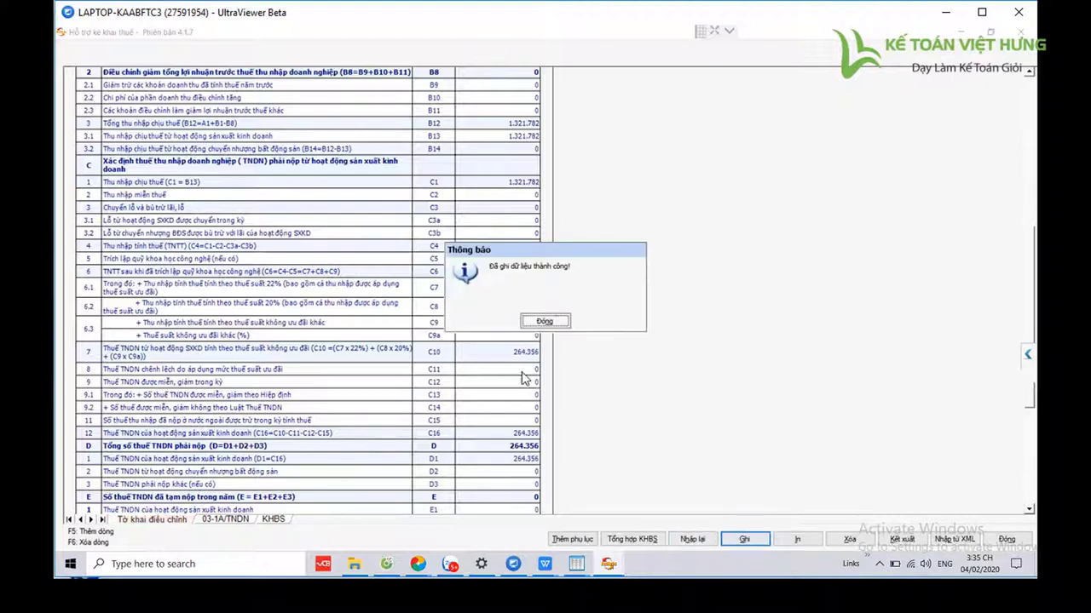
pyautogui.click(546, 320)
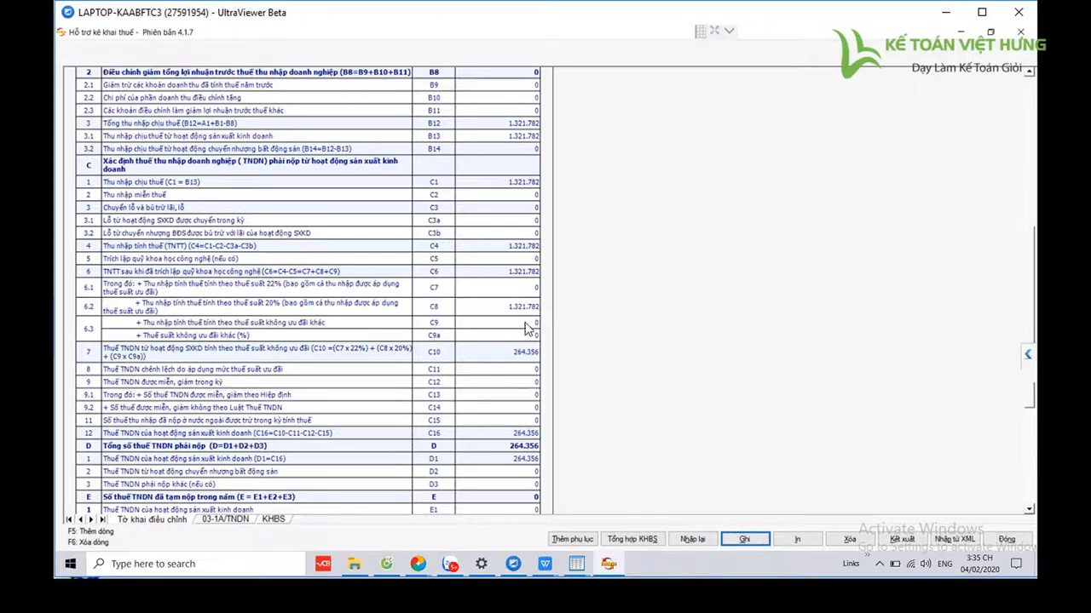
pyautogui.click(513, 307)
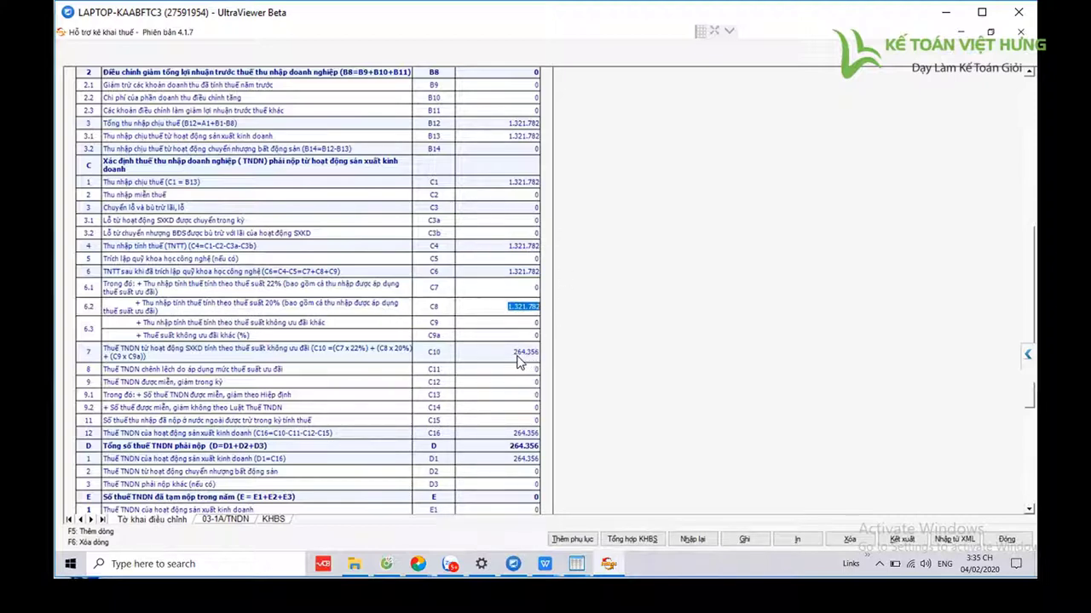
# Compile the adjusted tax figures into the KHBS supplementary explanation of the declaration.
pyautogui.click(273, 519)
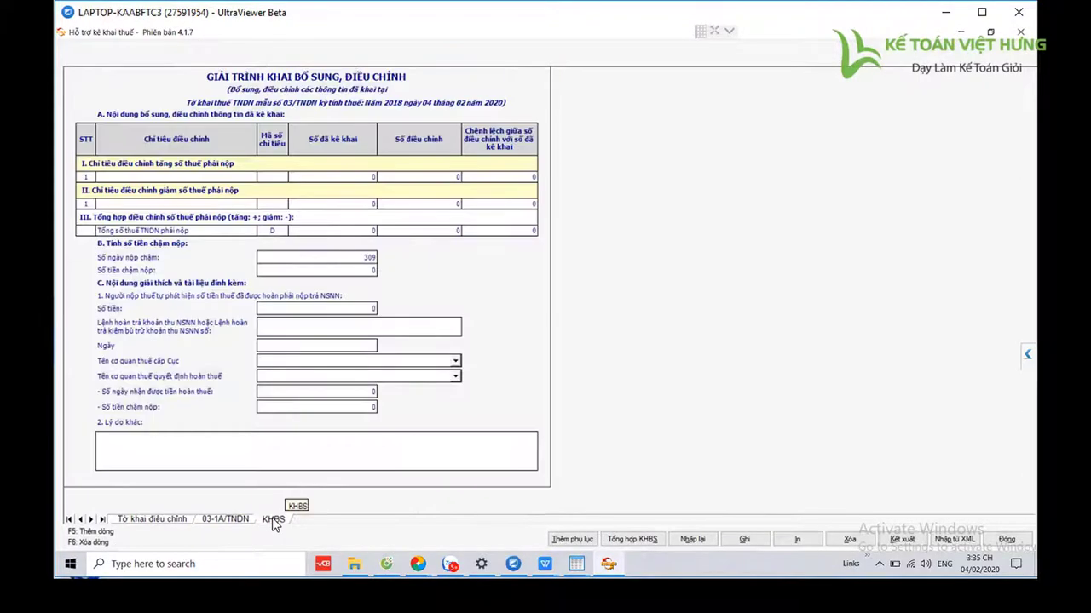
pyautogui.click(743, 540)
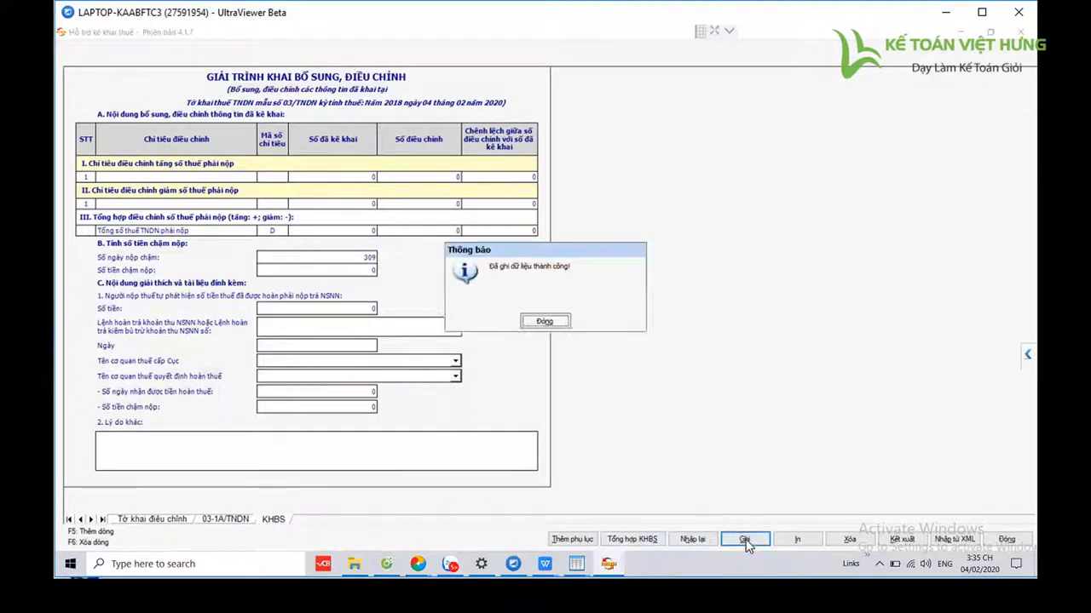
pyautogui.press('Return')
pyautogui.click(639, 539)
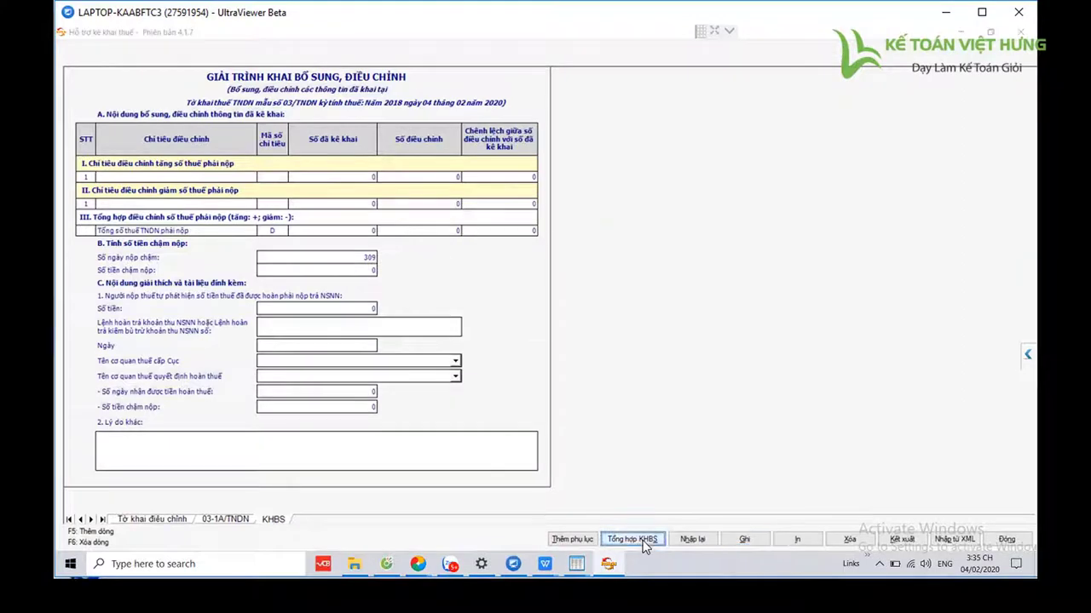
pyautogui.click(558, 322)
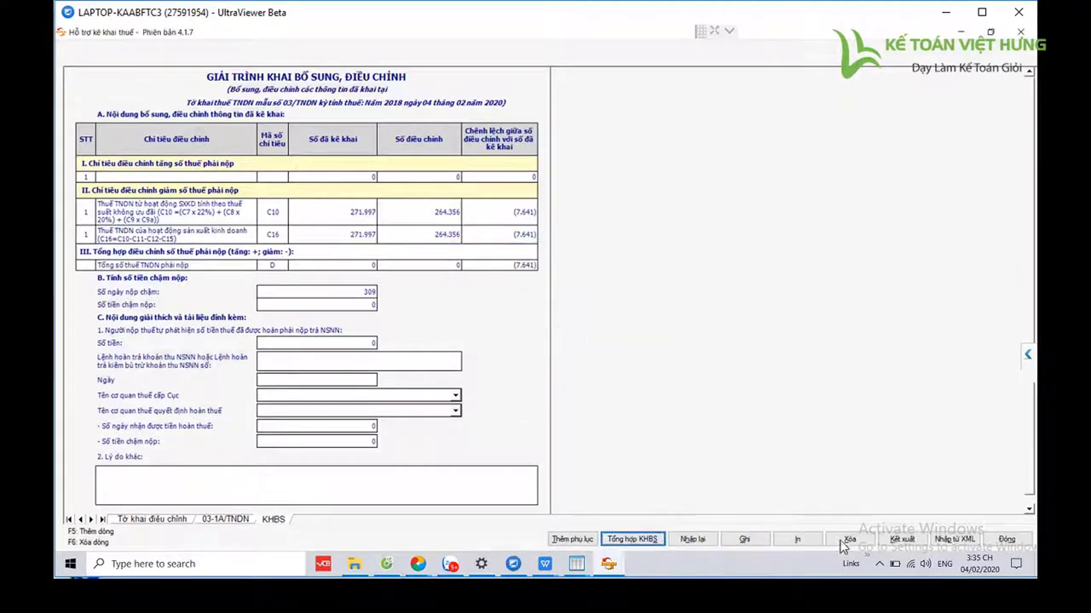
pyautogui.click(620, 539)
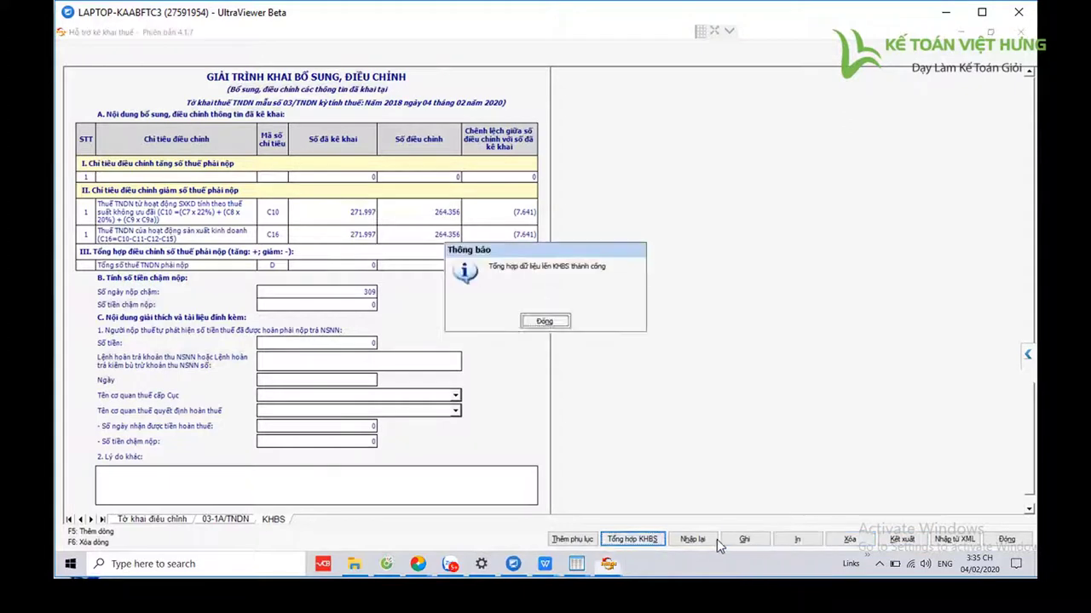
pyautogui.click(562, 322)
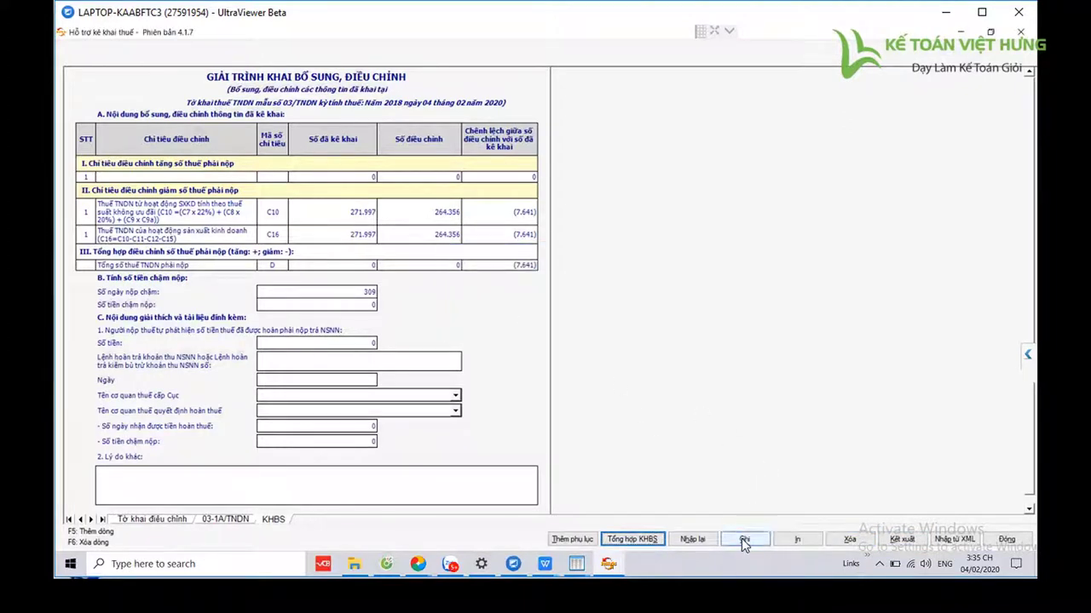
# Save the compiled KHBS explanation and return to the adjusted declaration sheet (Tờ khai điều chỉnh).
pyautogui.click(744, 541)
pyautogui.click(546, 321)
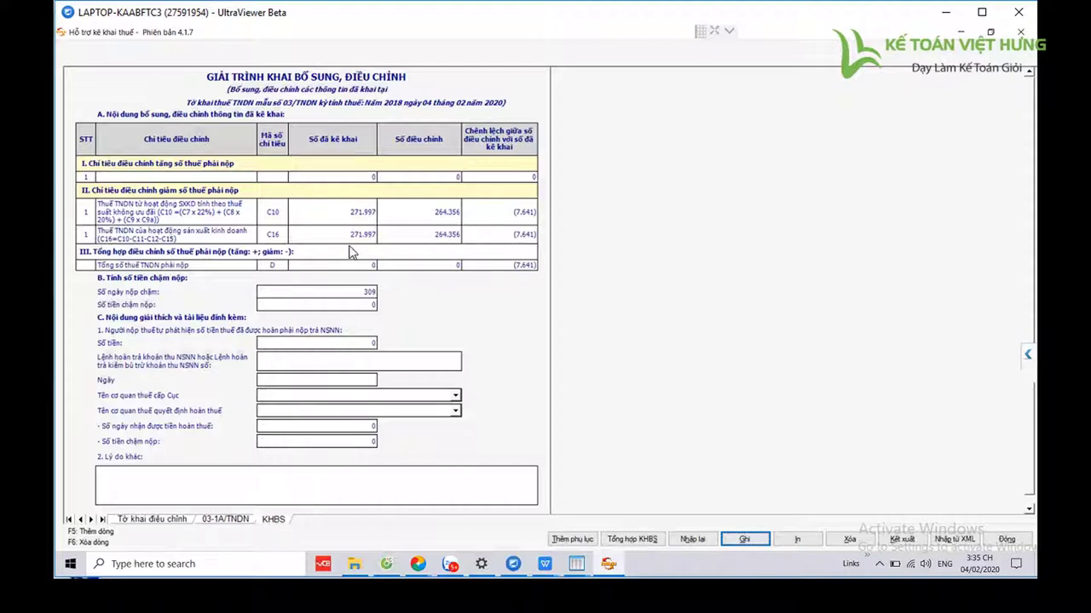
pyautogui.click(744, 538)
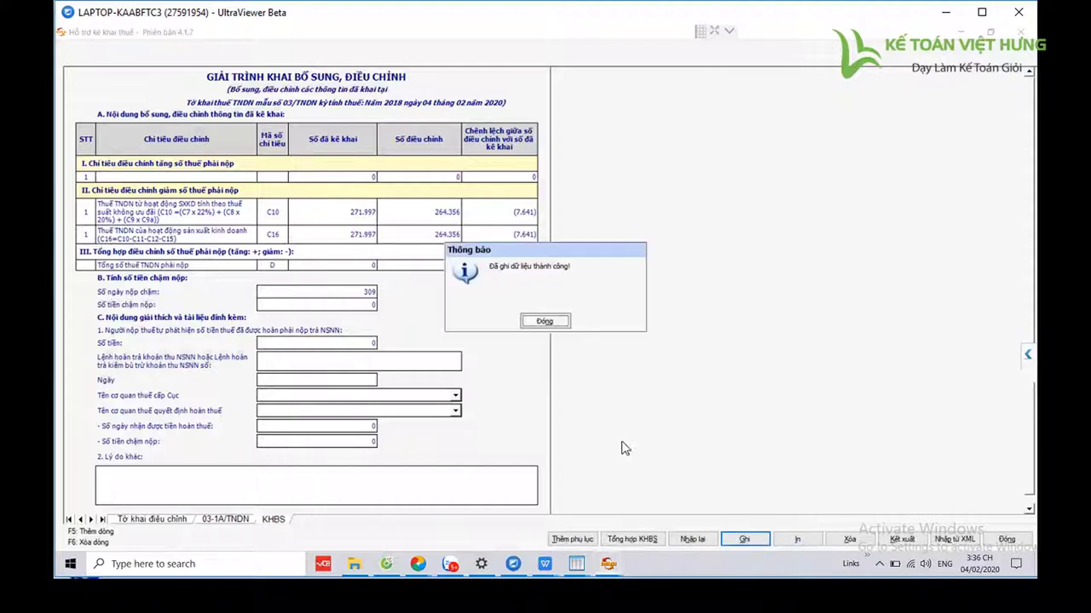
pyautogui.press('Return')
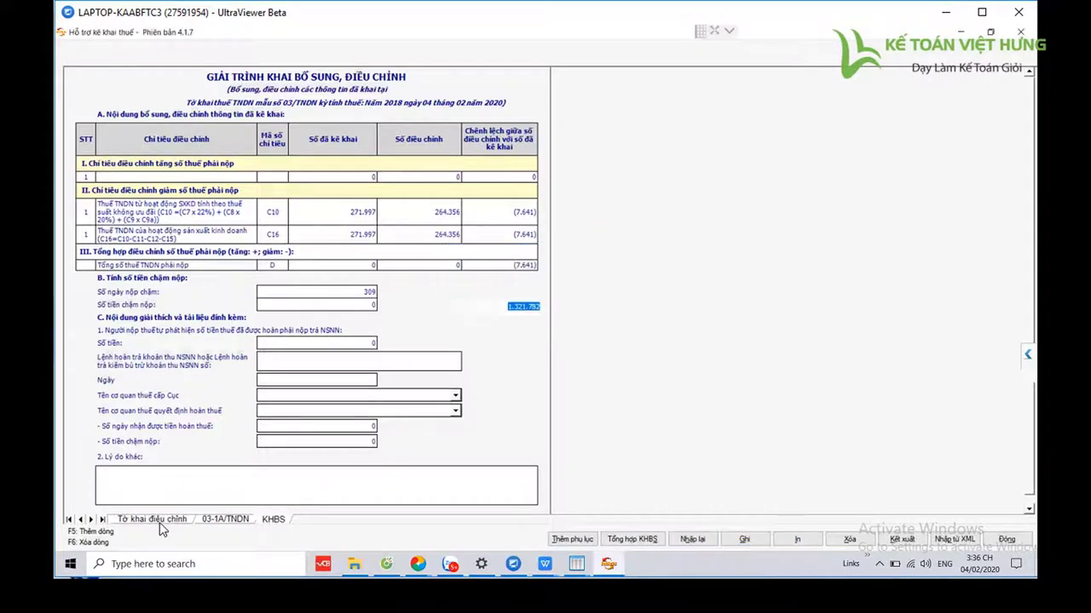
pyautogui.click(160, 520)
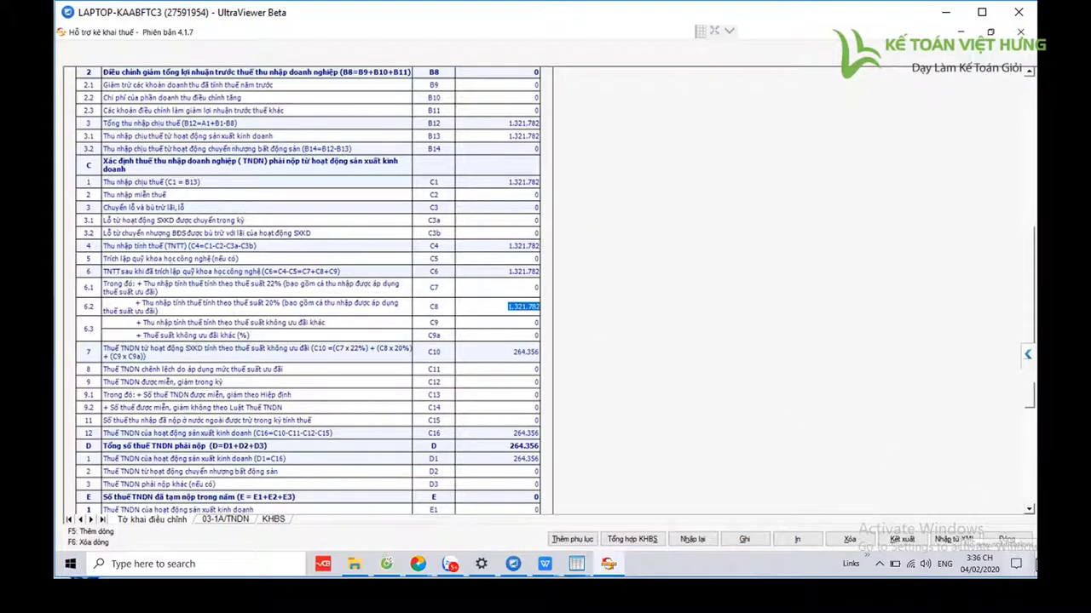
# Create a folder named BCTC NOP LAI L2 on the desktop.
pyautogui.press('super+d')
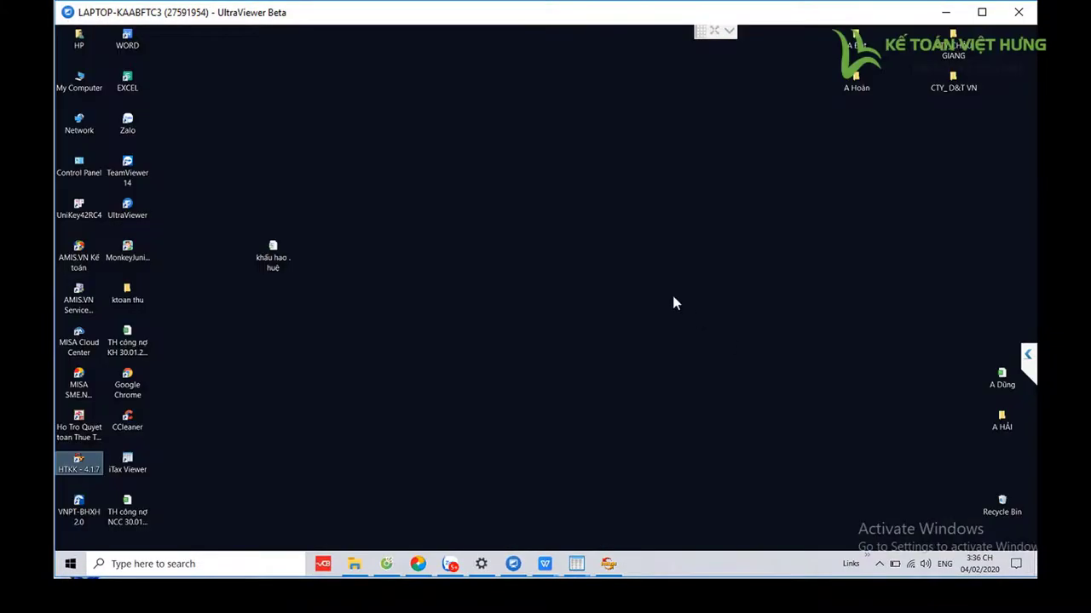
pyautogui.rightClick(415, 194)
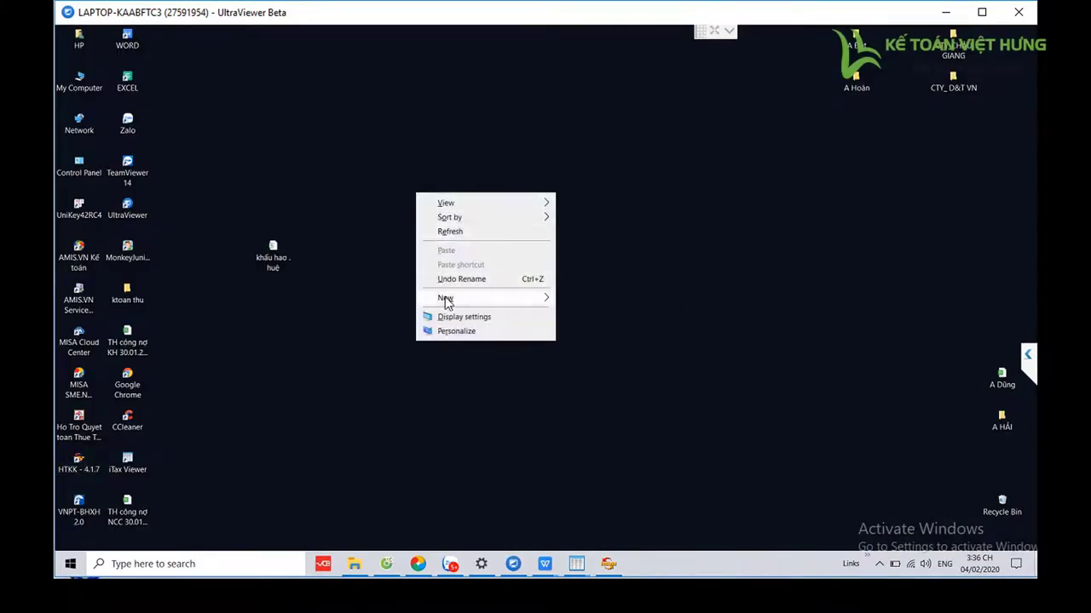
pyautogui.moveTo(446, 303)
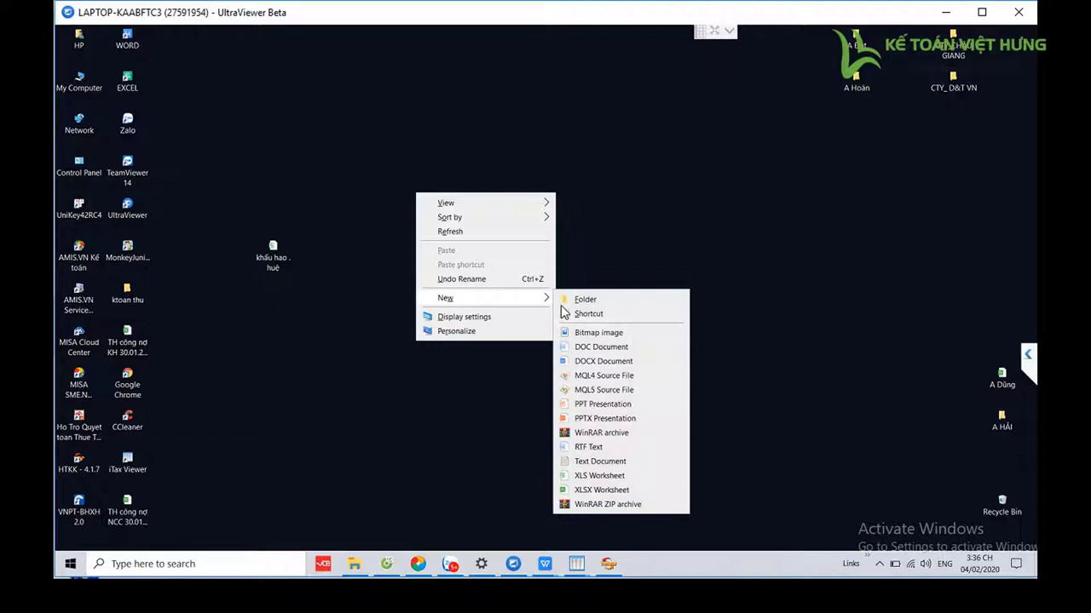
pyautogui.click(606, 299)
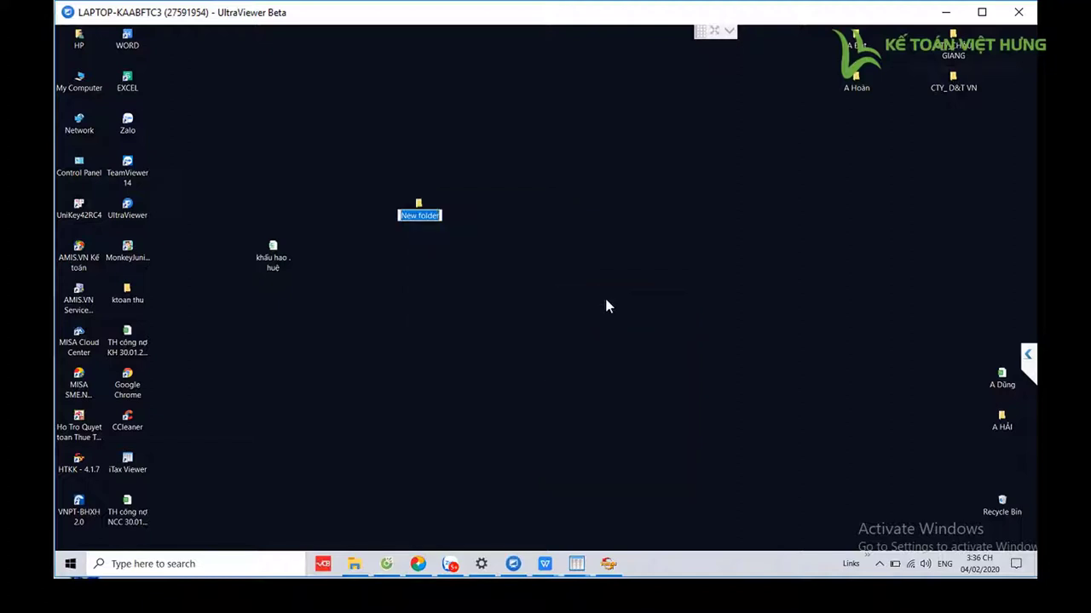
pyautogui.write('BCTC NOP LAI L2')
pyautogui.press('Return')
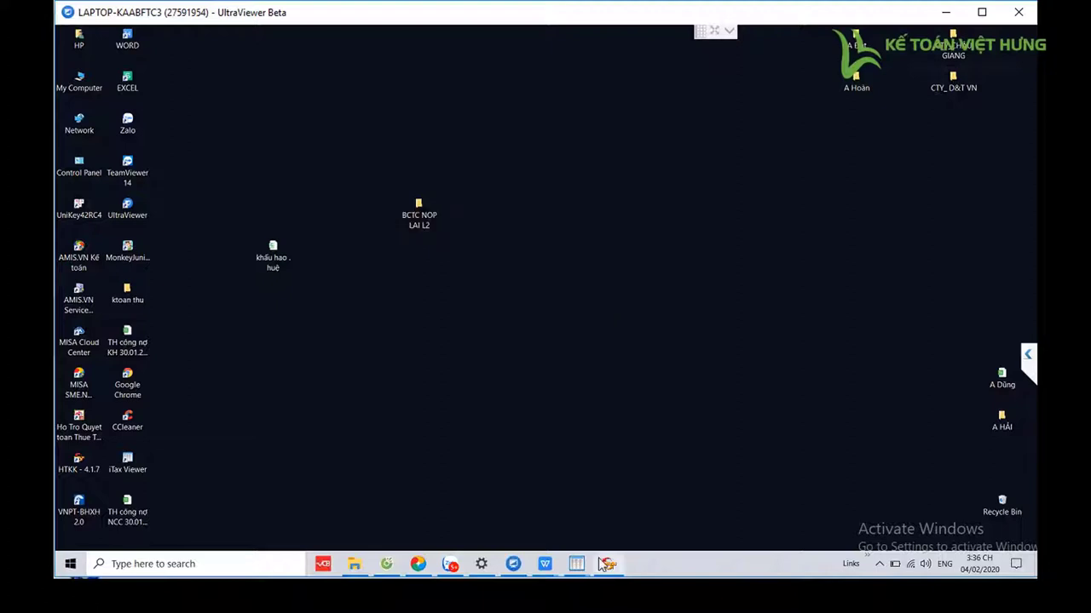
# Return to HTKK and export the second supplementary 03/TNDN declaration as an XML file.
pyautogui.click(604, 564)
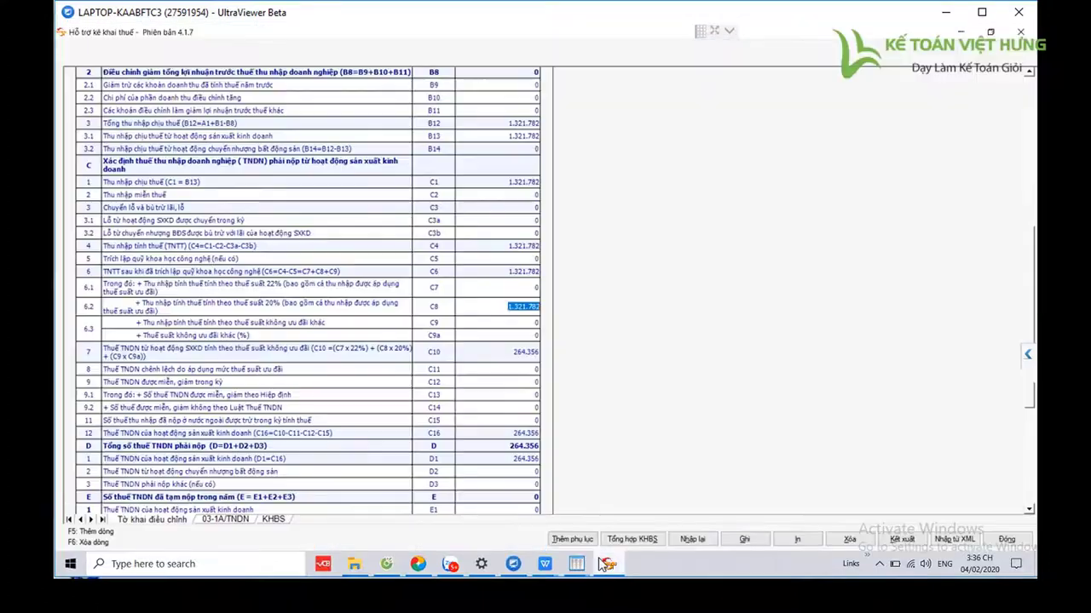
pyautogui.click(897, 540)
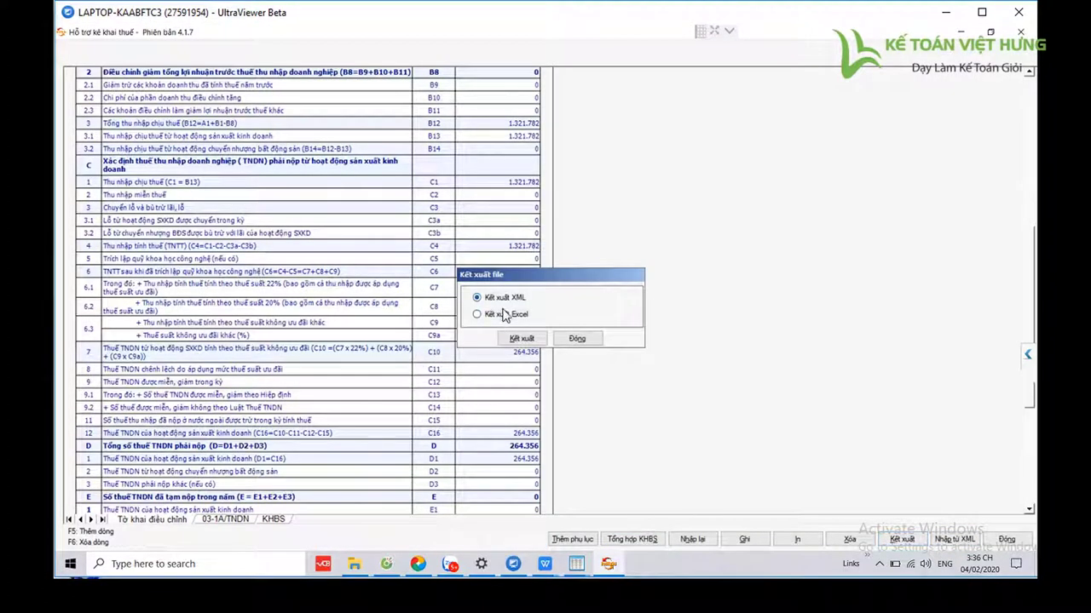
pyautogui.click(515, 340)
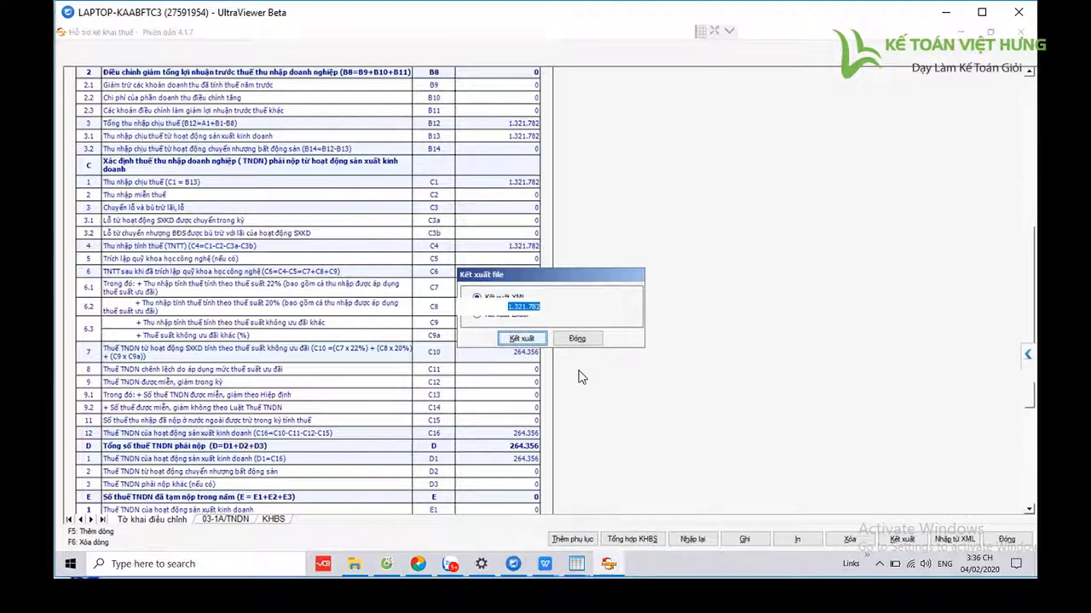
pyautogui.click(132, 146)
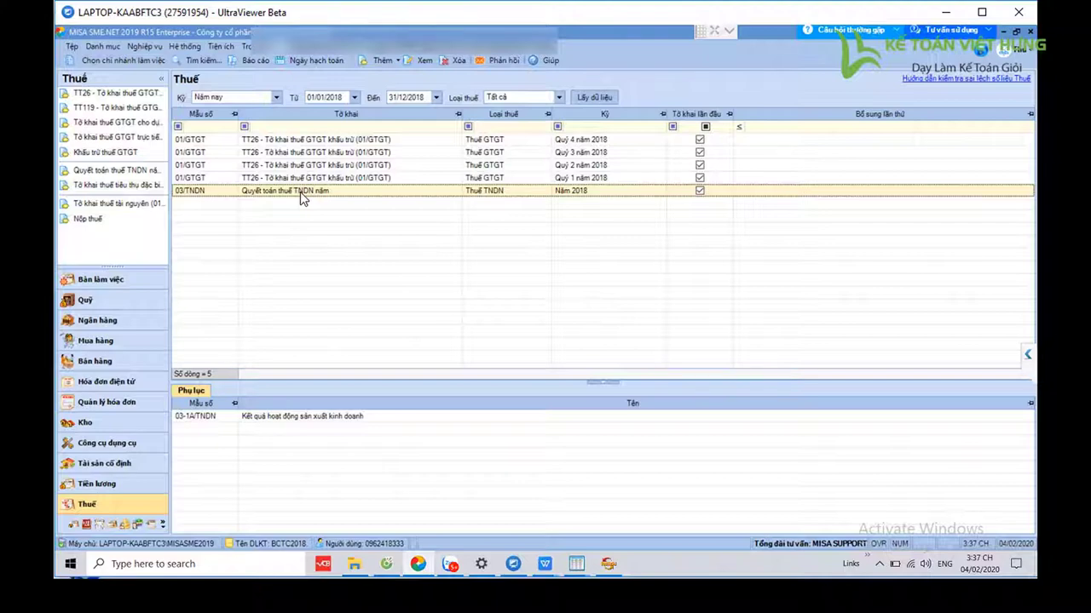
# In MISA SME.NET, open the parameters of the B01-DN balance sheet (Bảng cân đối kế toán) from the financial reports.
pyautogui.click(256, 63)
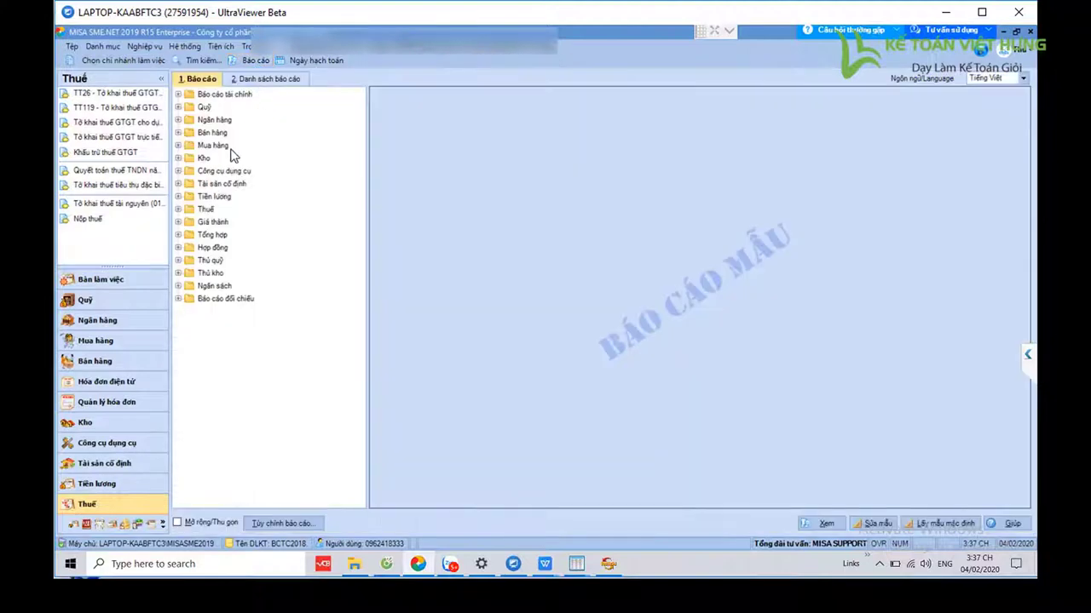
pyautogui.doubleClick(237, 95)
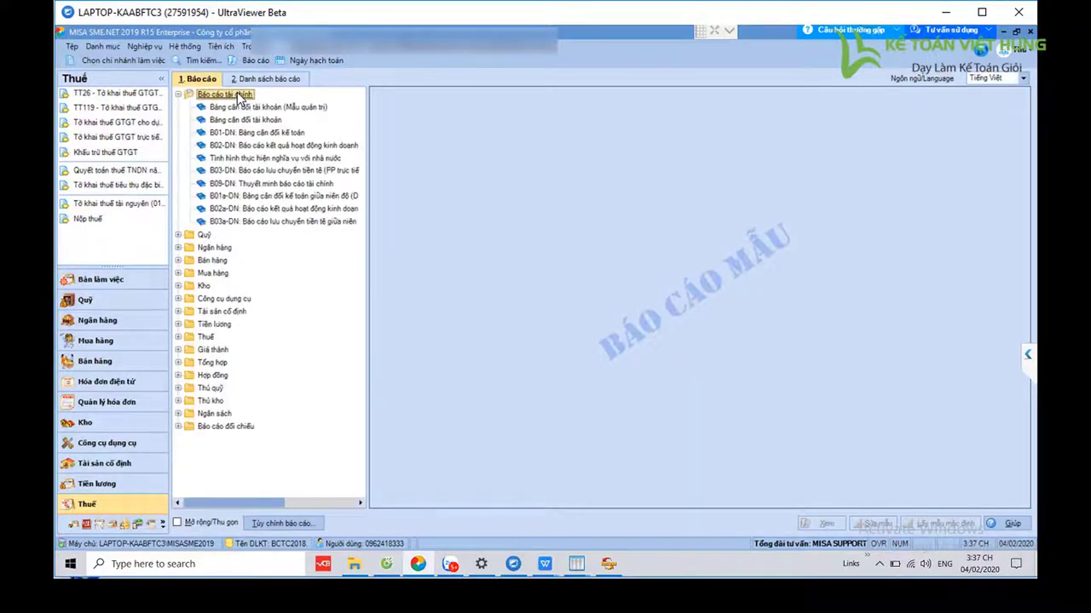
pyautogui.click(238, 136)
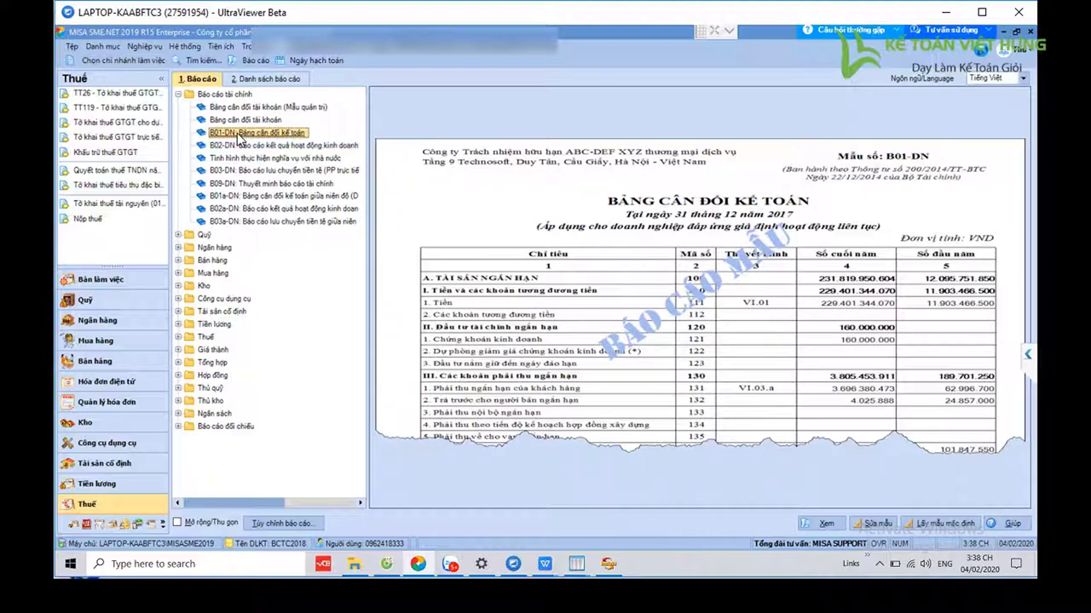
pyautogui.doubleClick(281, 134)
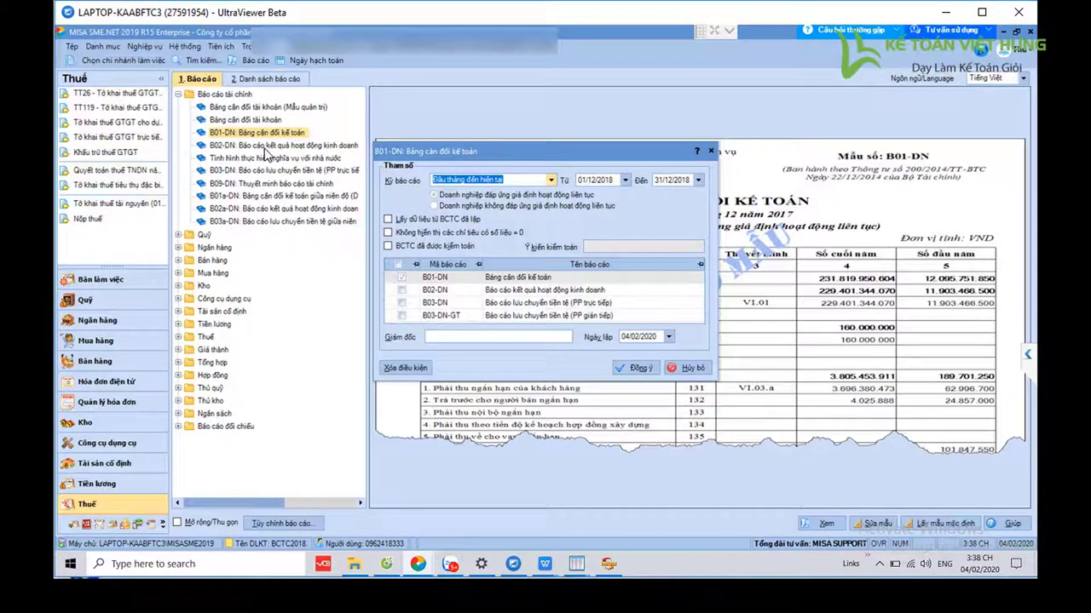
# Generate the balance sheet for period Năm nay with B02-DN and B03-DN included and the director's name entered, and close the preview.
pyautogui.click(550, 181)
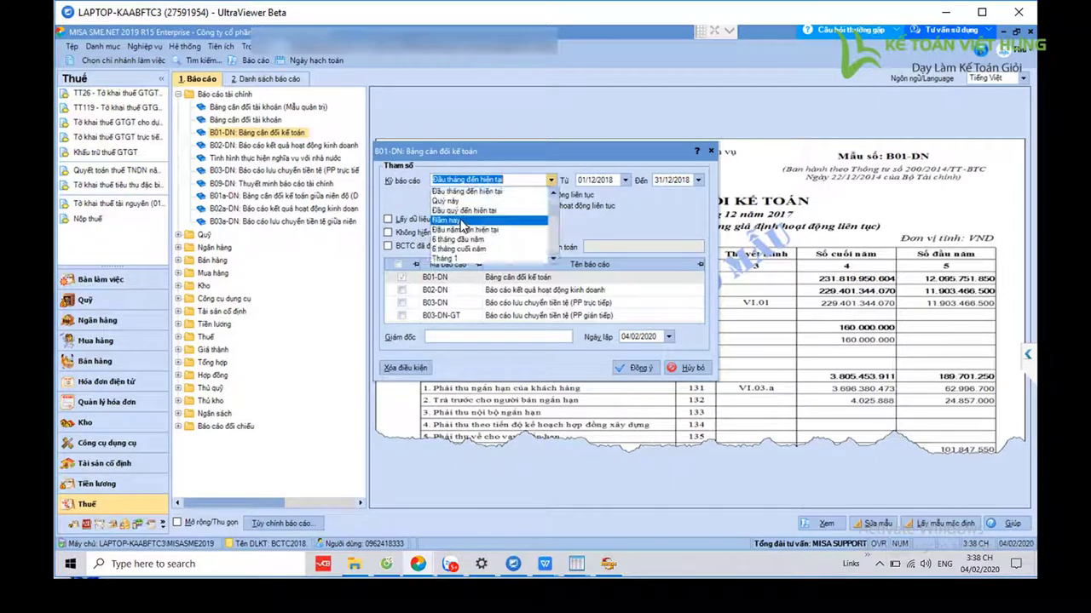
pyautogui.click(445, 220)
pyautogui.click(401, 290)
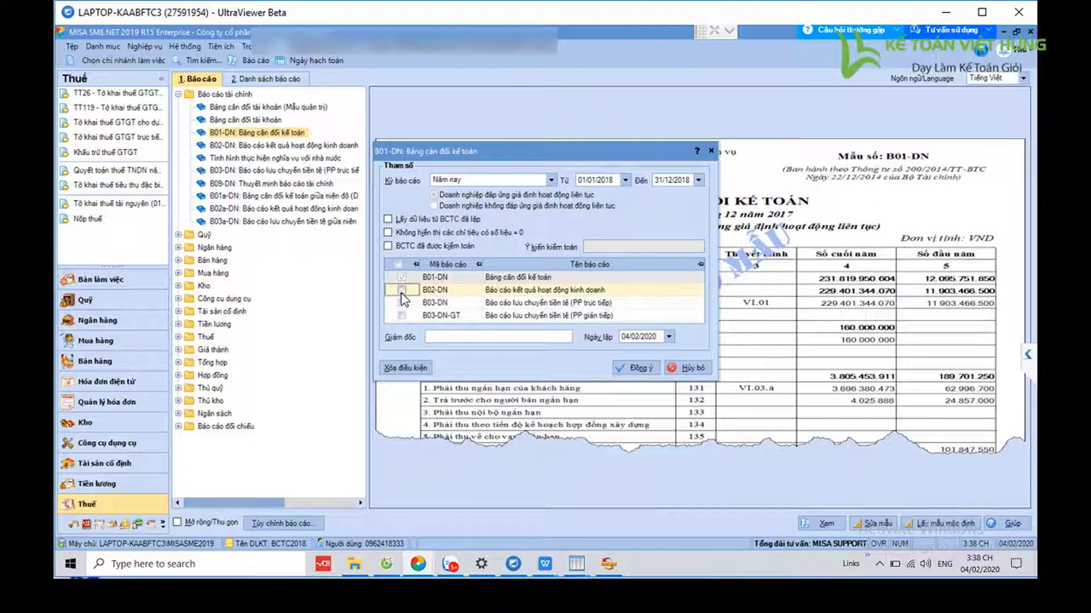
pyautogui.click(402, 290)
pyautogui.click(401, 316)
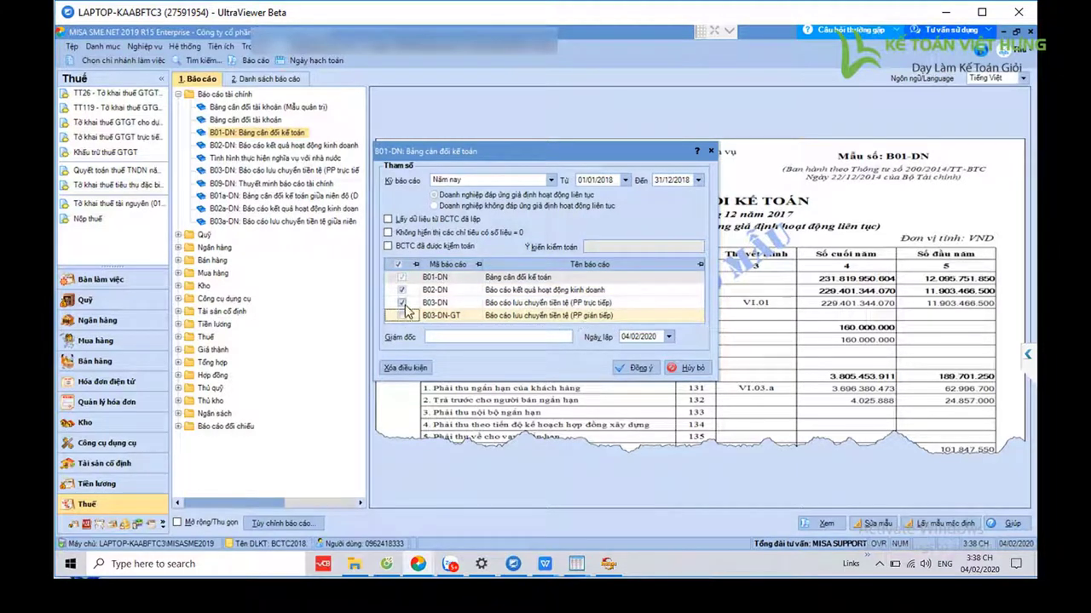
pyautogui.click(447, 334)
pyautogui.press('Return')
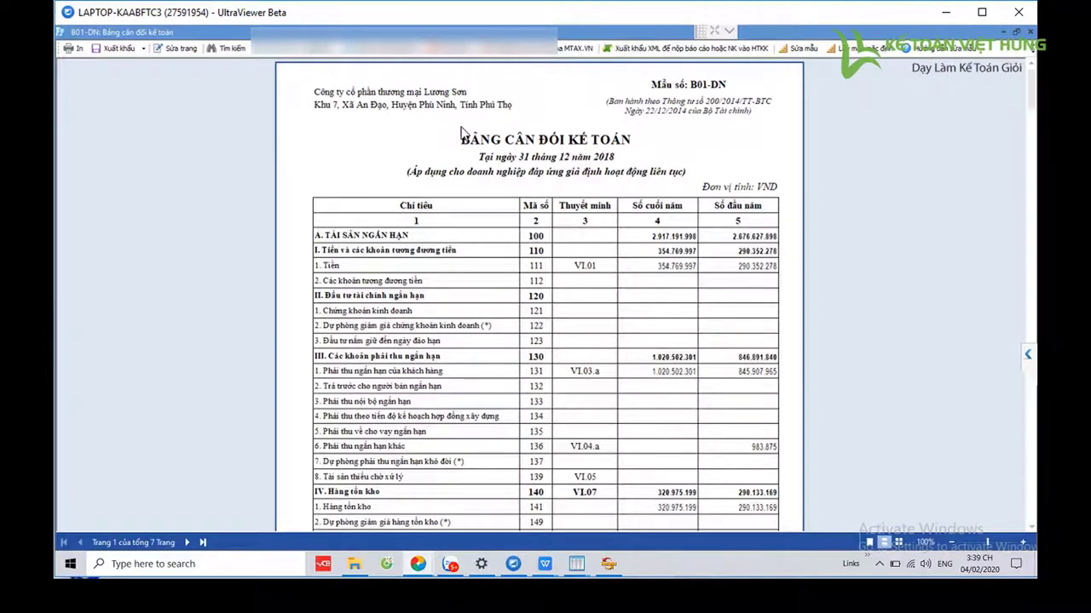
pyautogui.click(1030, 31)
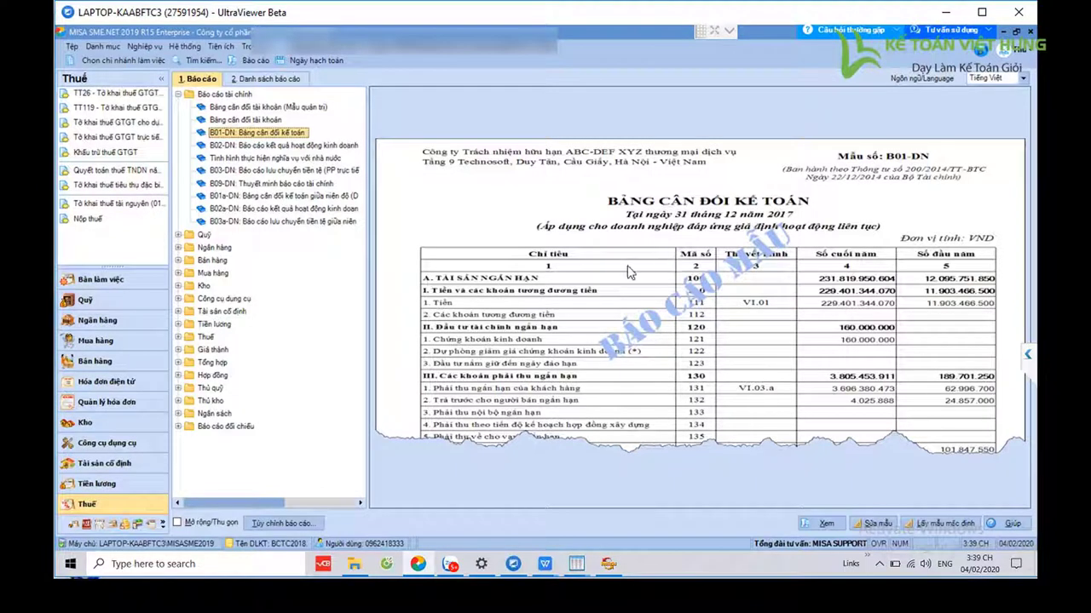
# In the tax authority setup, set the department-level authority to Cục Thuế Tỉnh Phú Thọ and the managing authority to Chi cục Thuế Thành phố Việt Trì.
pyautogui.click(143, 47)
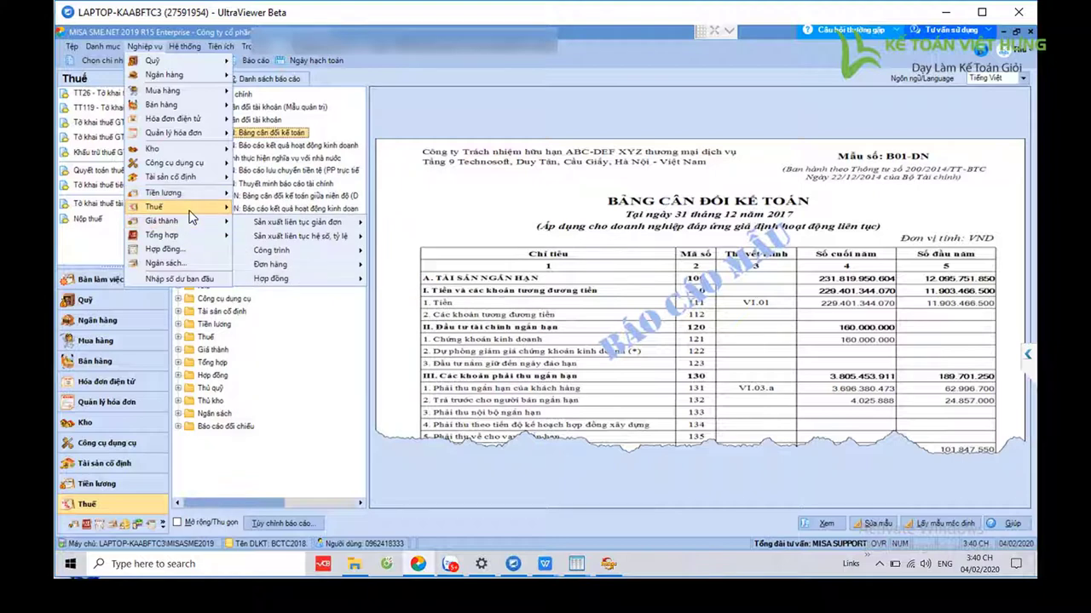
pyautogui.moveTo(190, 215)
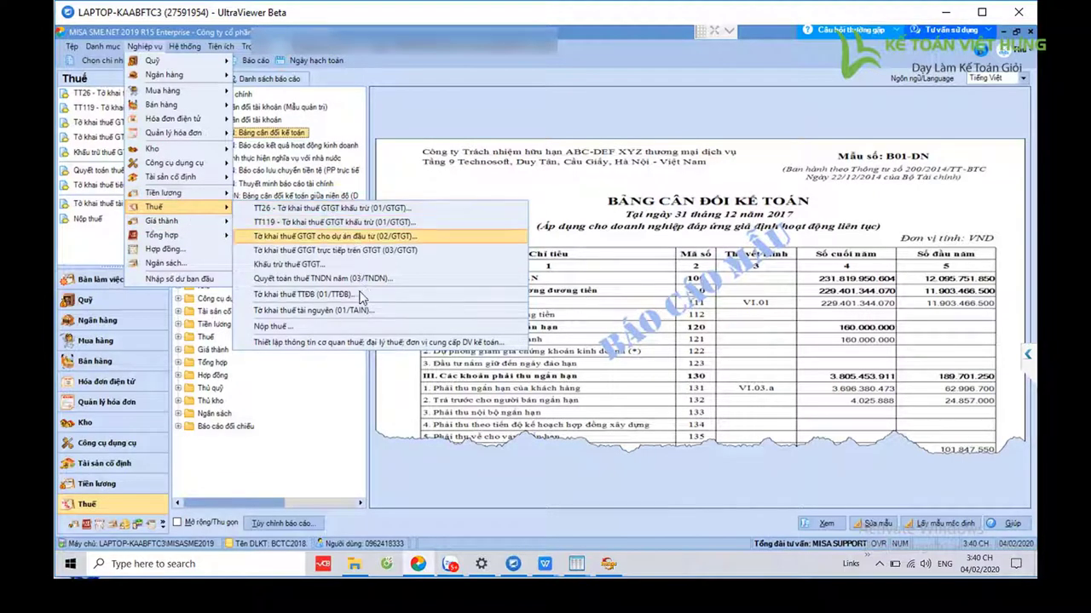
pyautogui.click(352, 344)
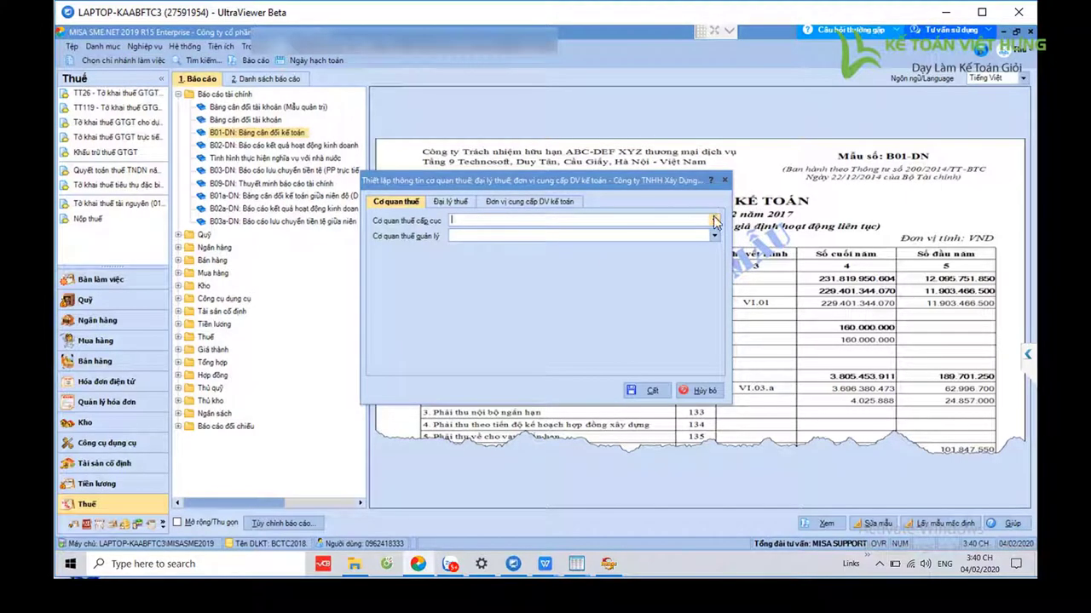
pyautogui.click(714, 219)
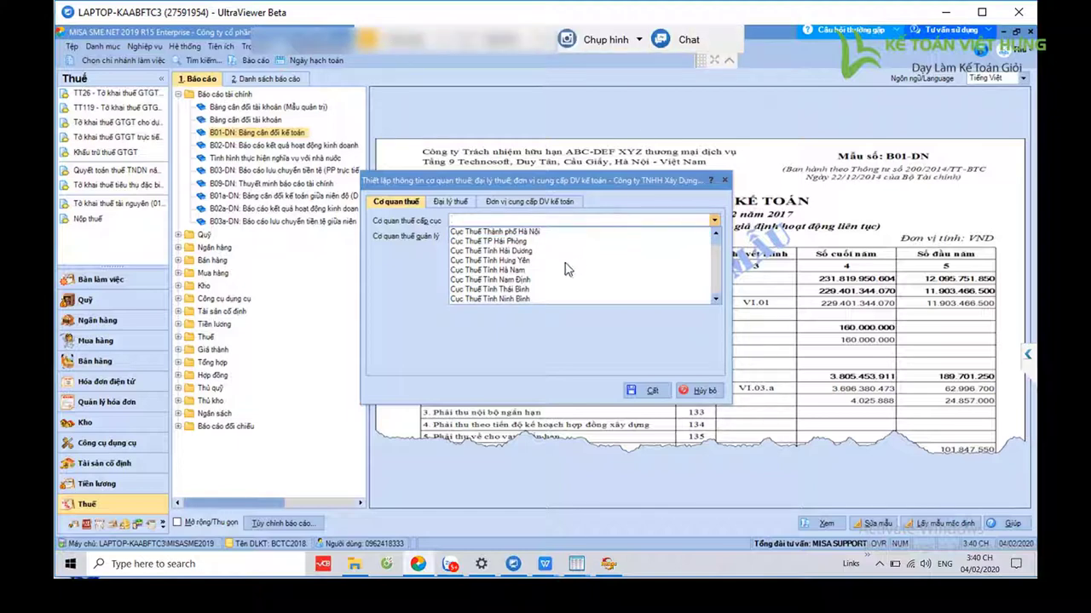
pyautogui.scroll(-10, 535, 278)
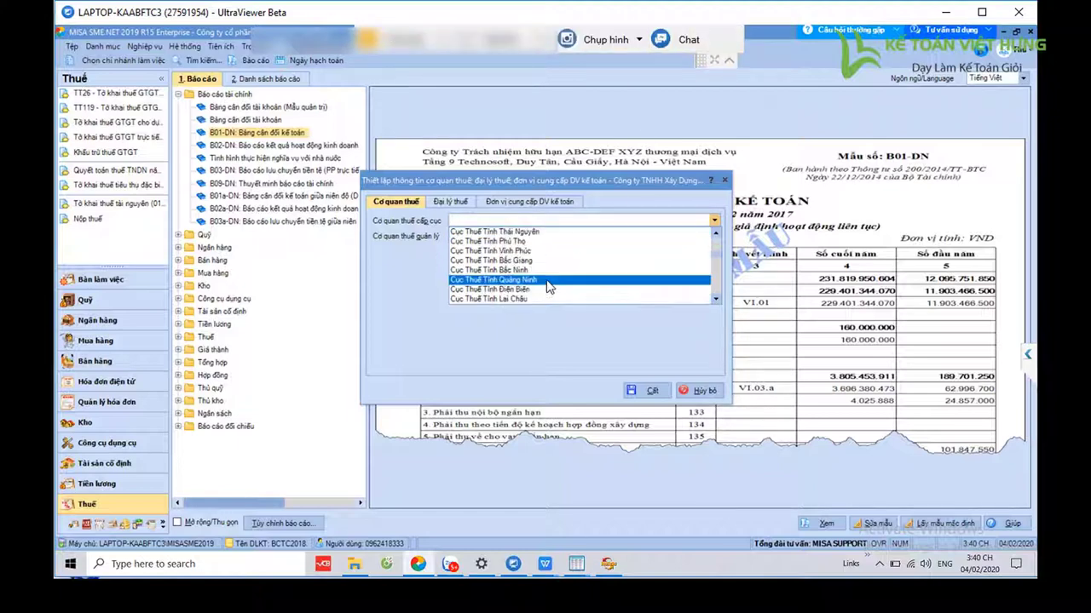
pyautogui.scroll(-4, 546, 279)
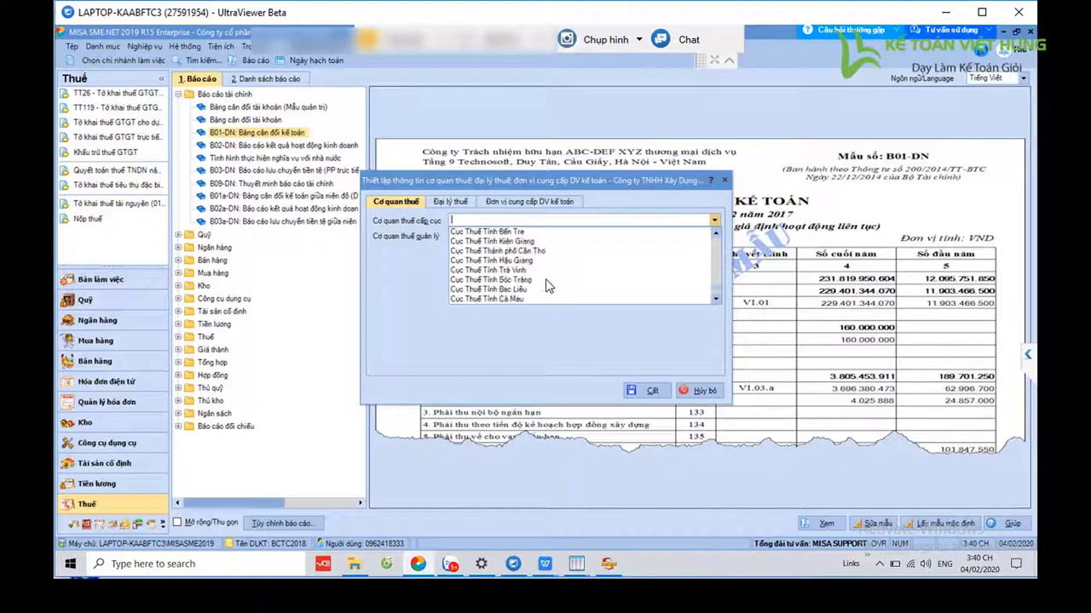
pyautogui.scroll(3, 546, 286)
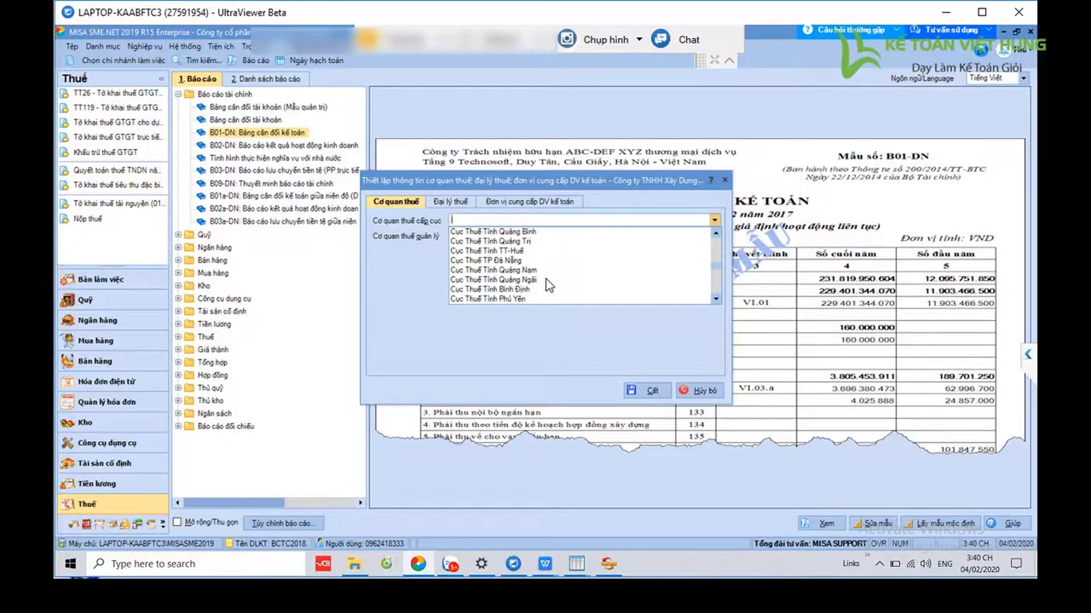
pyautogui.scroll(-12, 554, 281)
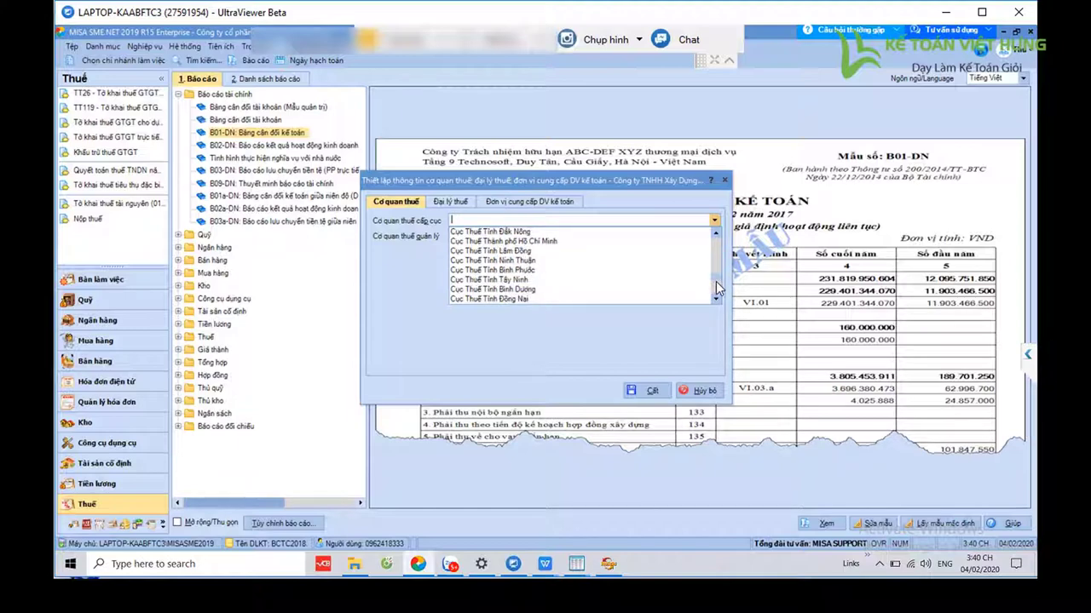
pyautogui.scroll(-1, 540, 290)
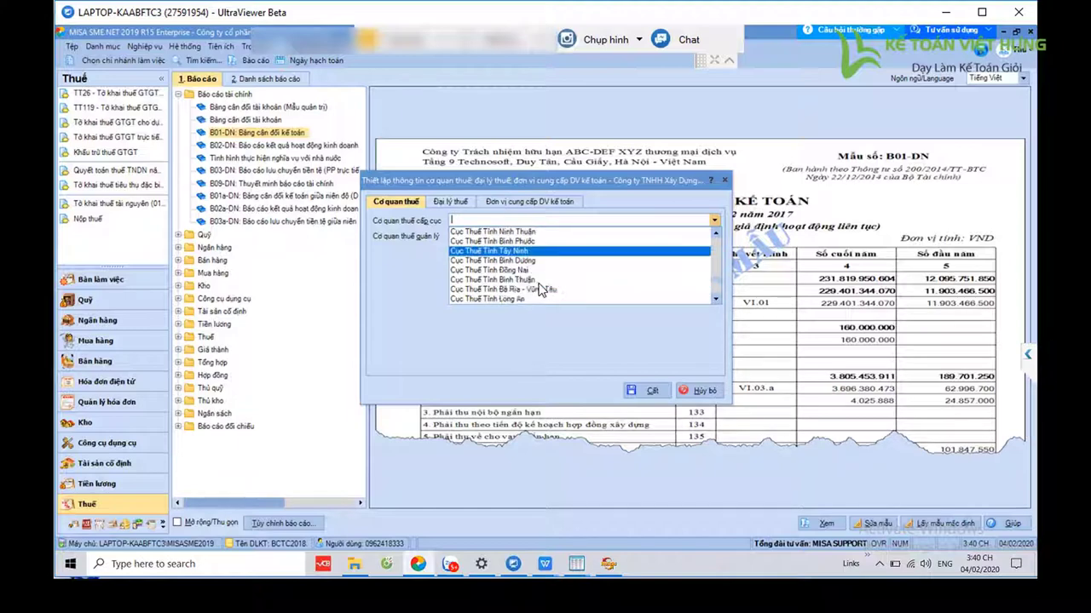
pyautogui.scroll(-1, 540, 290)
pyautogui.scroll(3, 540, 290)
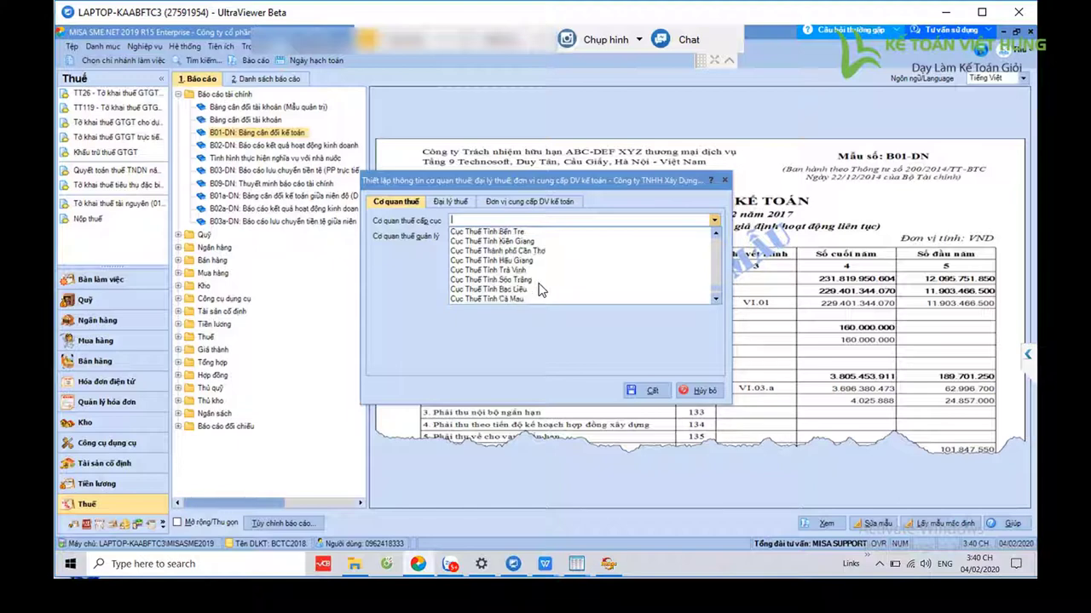
pyautogui.scroll(5, 539, 283)
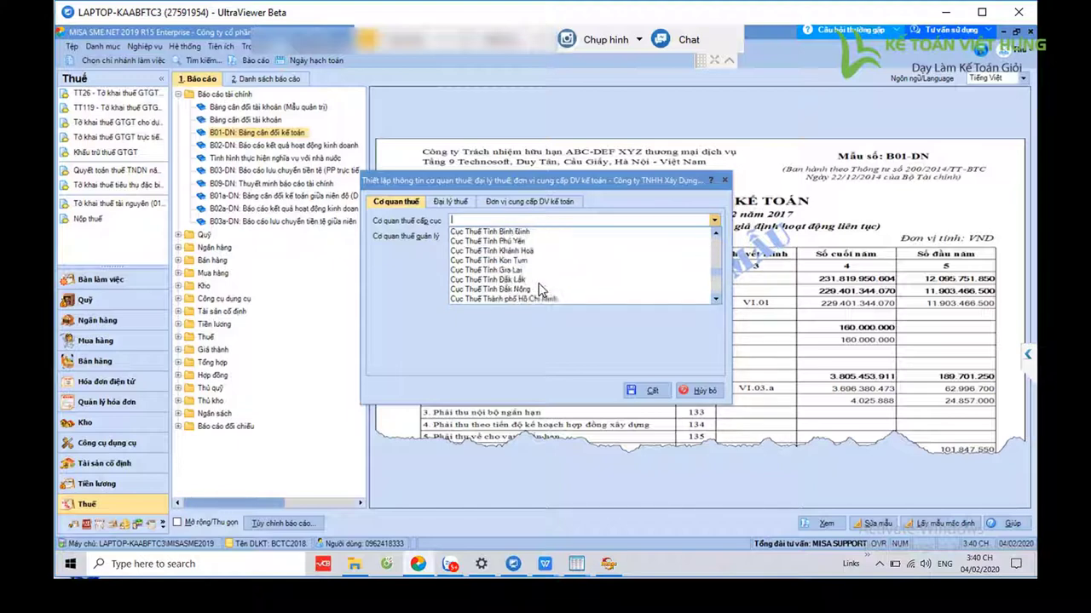
pyautogui.click(539, 281)
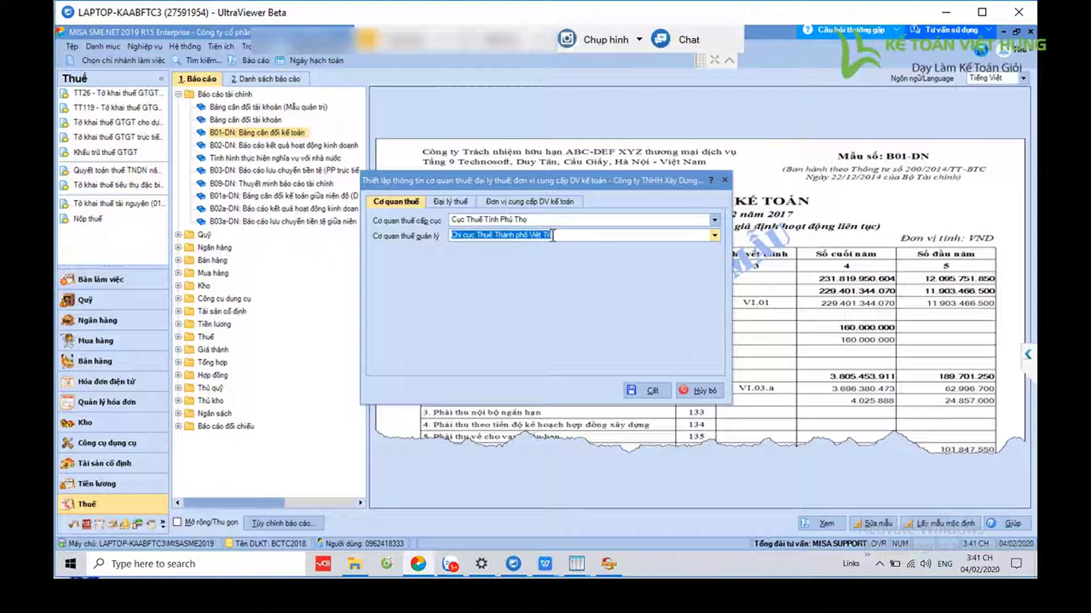
# Check both tax authority entries and save the tax authority setup.
pyautogui.moveTo(553, 235); pyautogui.dragTo(436, 237)
pyautogui.click(560, 220)
pyautogui.moveTo(560, 220); pyautogui.dragTo(417, 211)
pyautogui.click(588, 236)
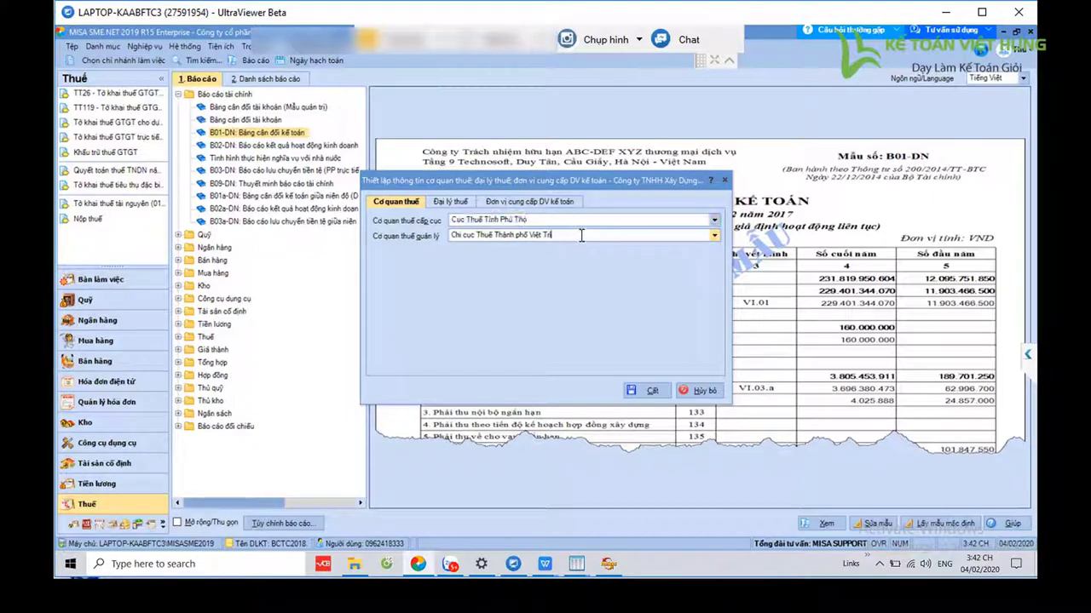
pyautogui.moveTo(592, 236); pyautogui.dragTo(426, 236)
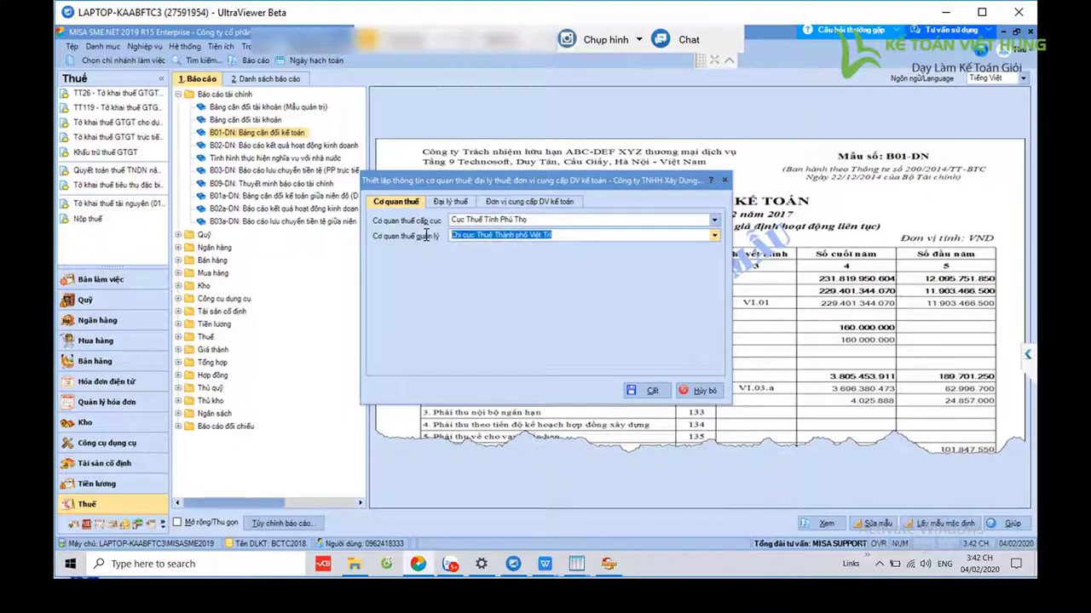
pyautogui.click(648, 390)
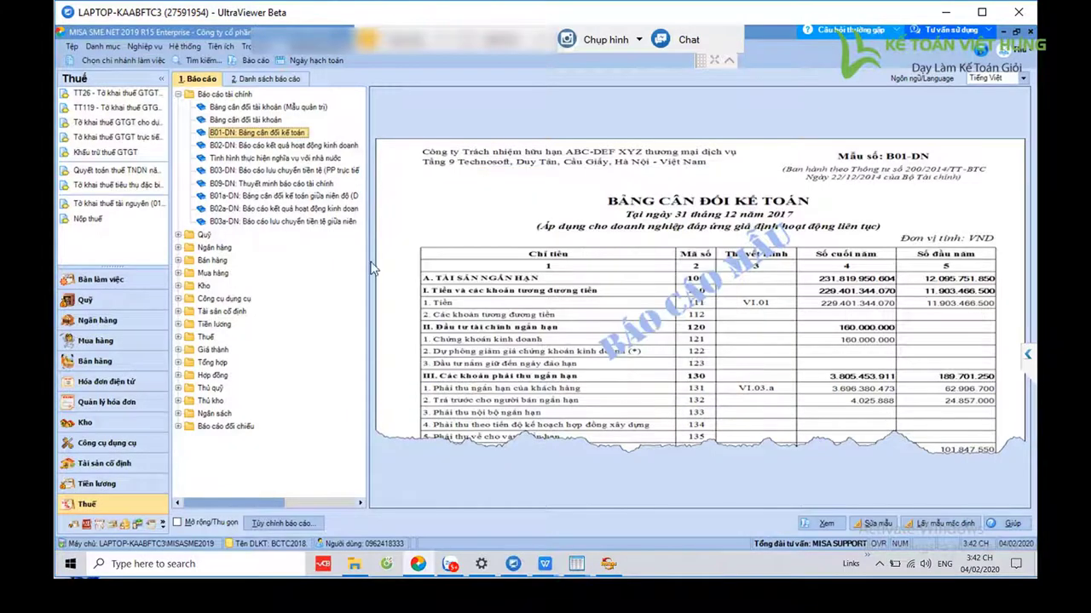
# Generate the B01-DN balance sheet again and export it to the desktop as the XML file B01_DN_Bang_can_doi_ke_toan.
pyautogui.doubleClick(282, 139)
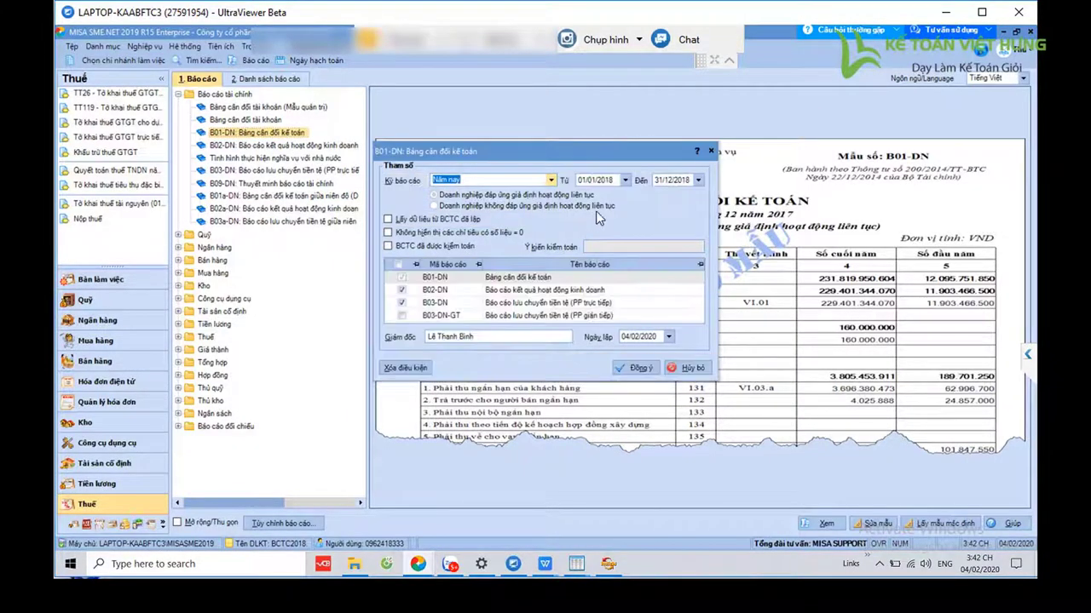
pyautogui.click(623, 362)
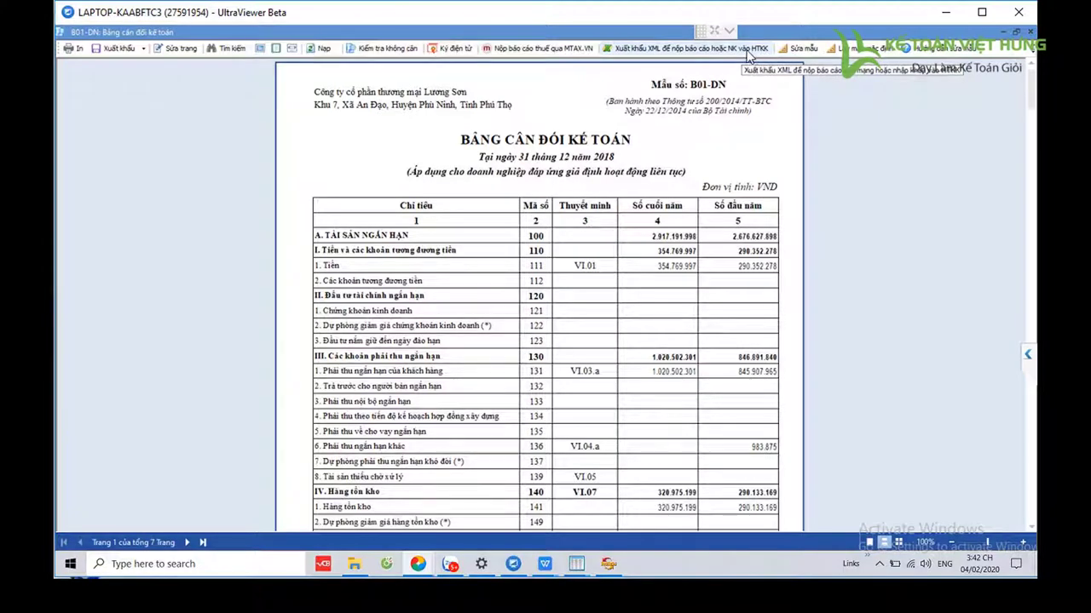
pyautogui.click(750, 51)
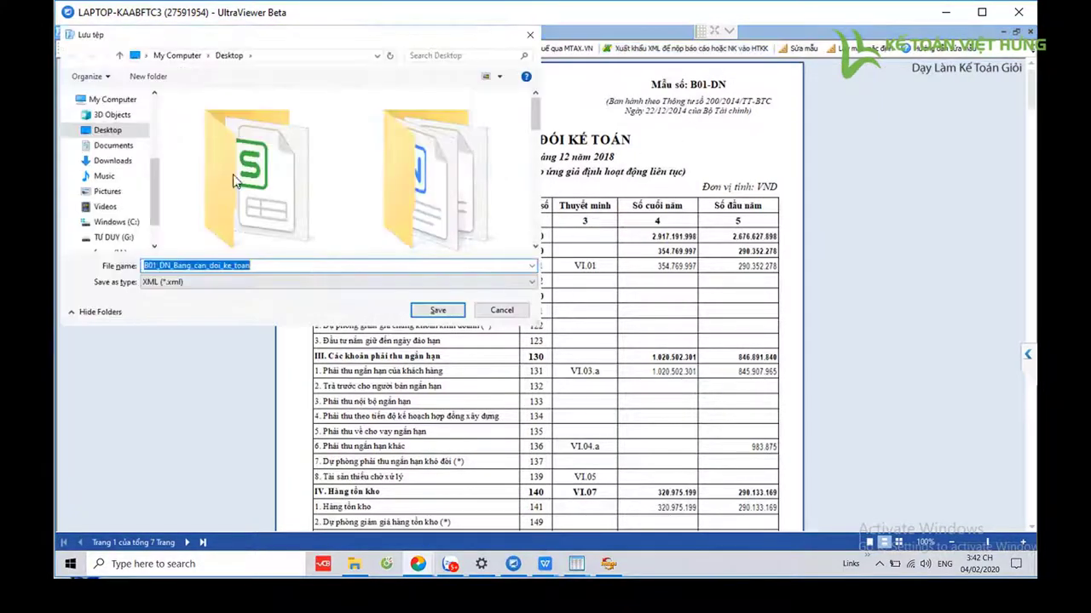
pyautogui.click(438, 310)
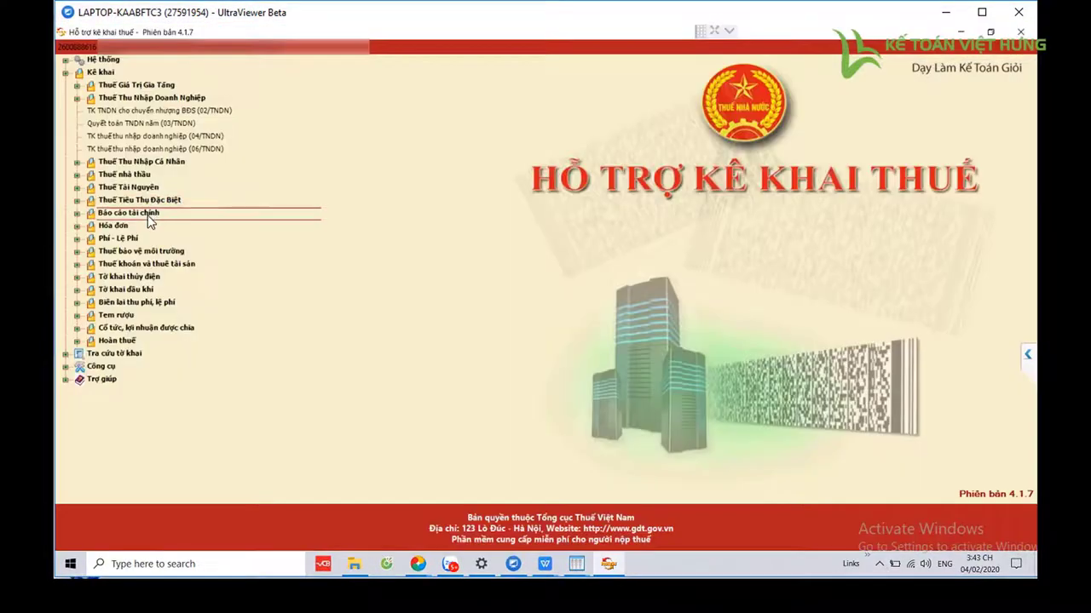
# In HTKK, open the annual financial statements Bộ báo cáo tài chính năm (TT200/2014/TT-BTC) for the year 2018.
pyautogui.click(148, 215)
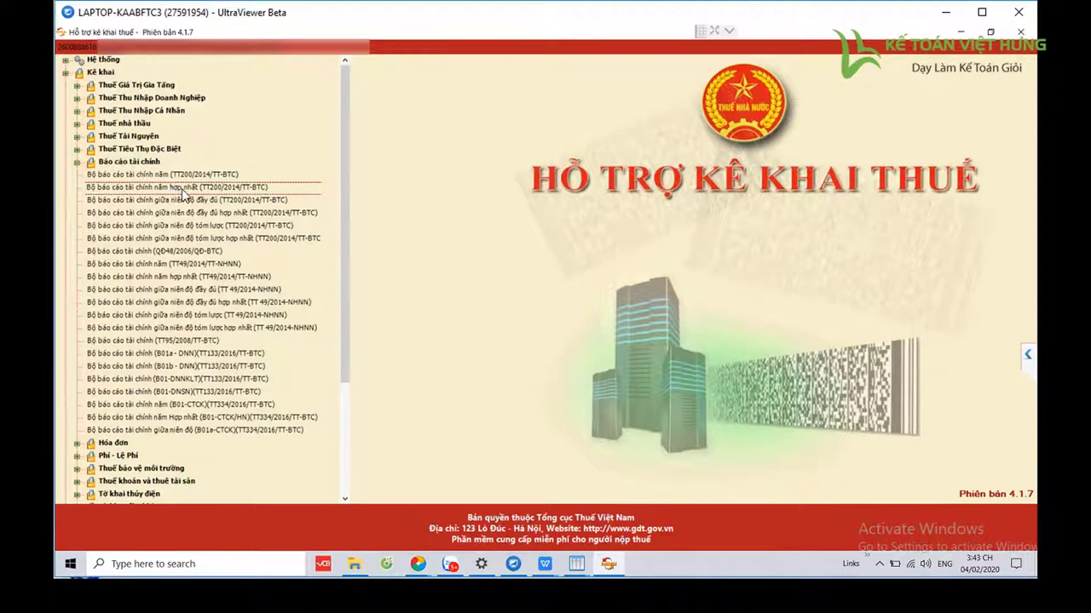
pyautogui.doubleClick(201, 181)
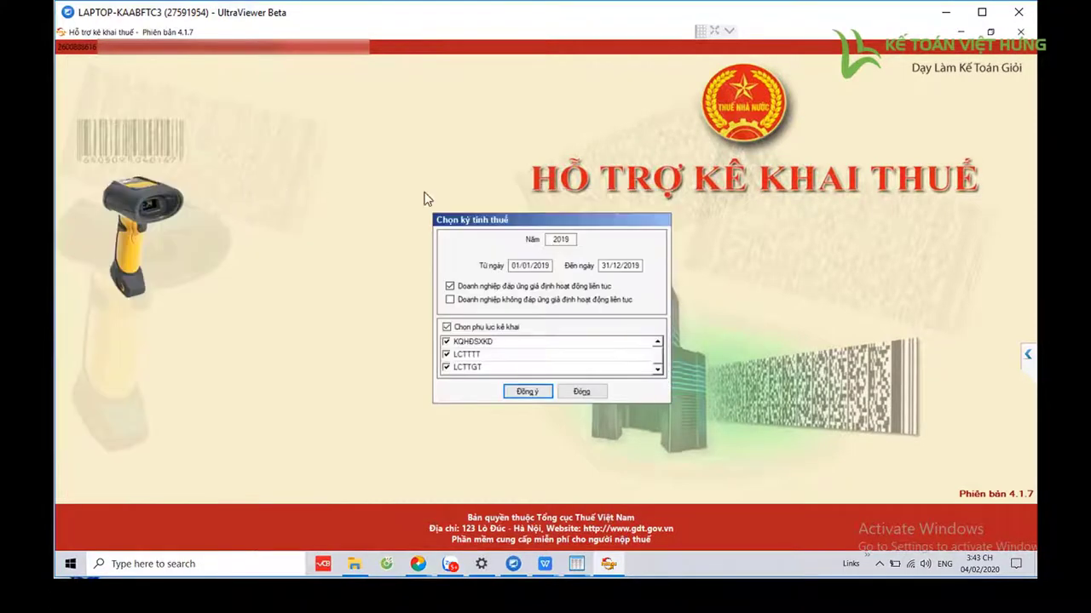
pyautogui.click(574, 239)
pyautogui.press('BackSpace')
pyautogui.press('Tab')
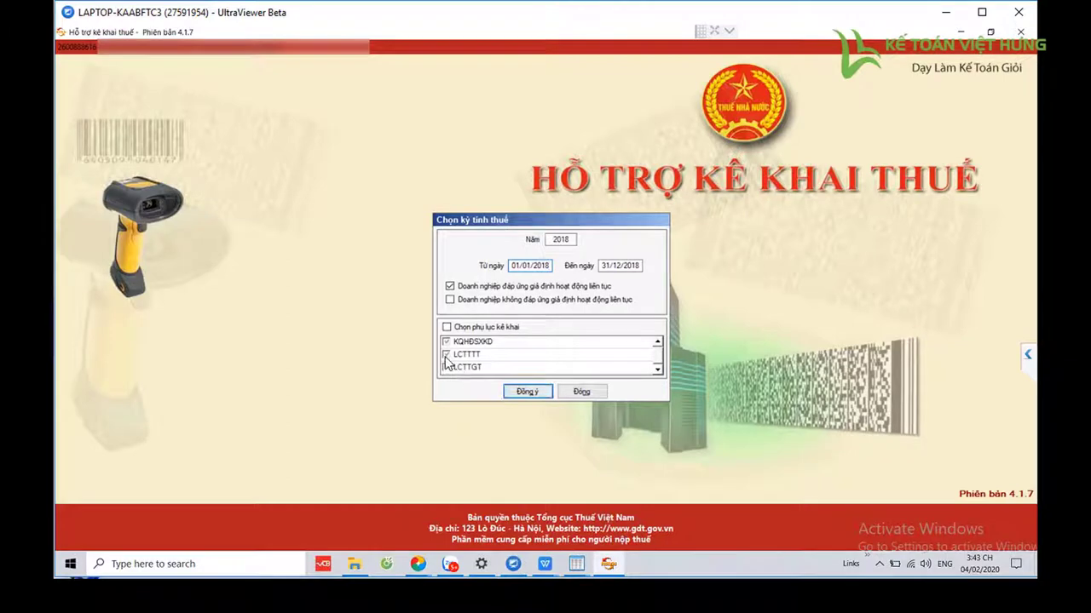
pyautogui.click(526, 392)
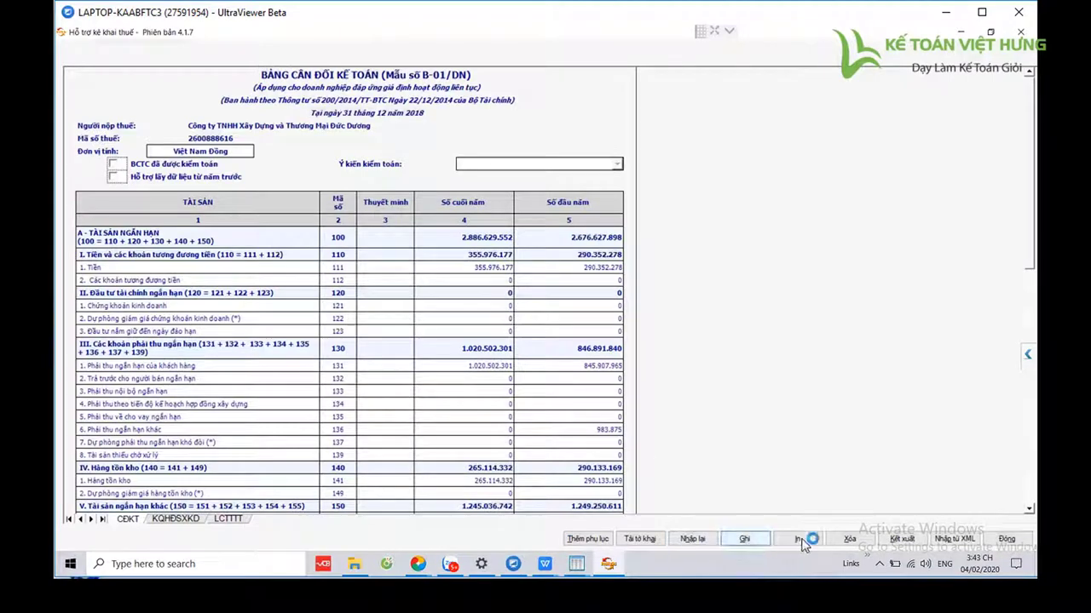
# Import B01_DN_Bang_can_doi_ke_toan from the desktop into the financial statements and open the KQHĐSXKD sheet.
pyautogui.click(959, 542)
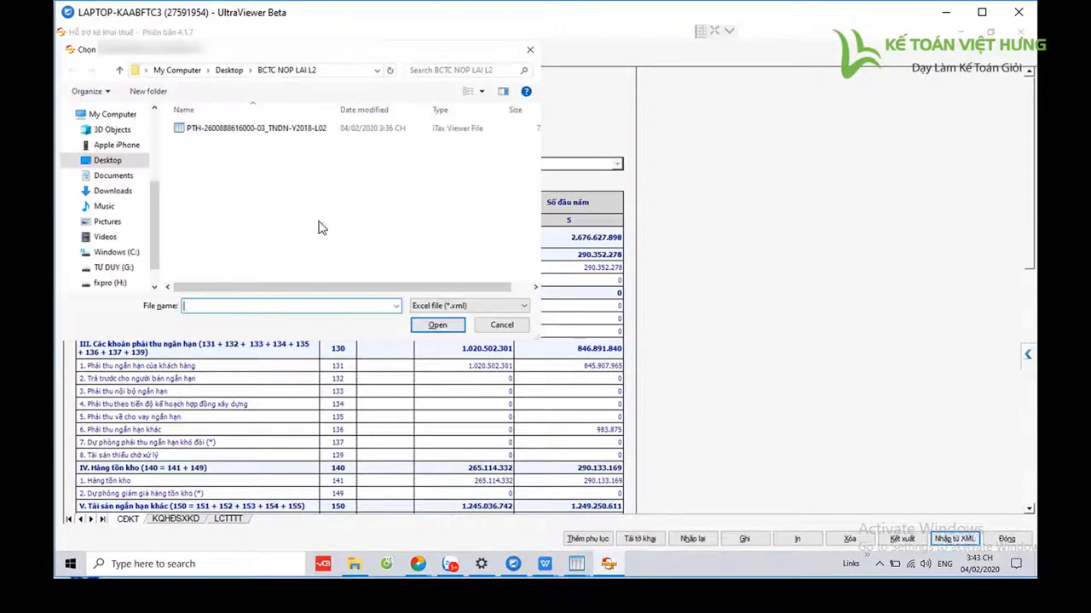
pyautogui.click(107, 160)
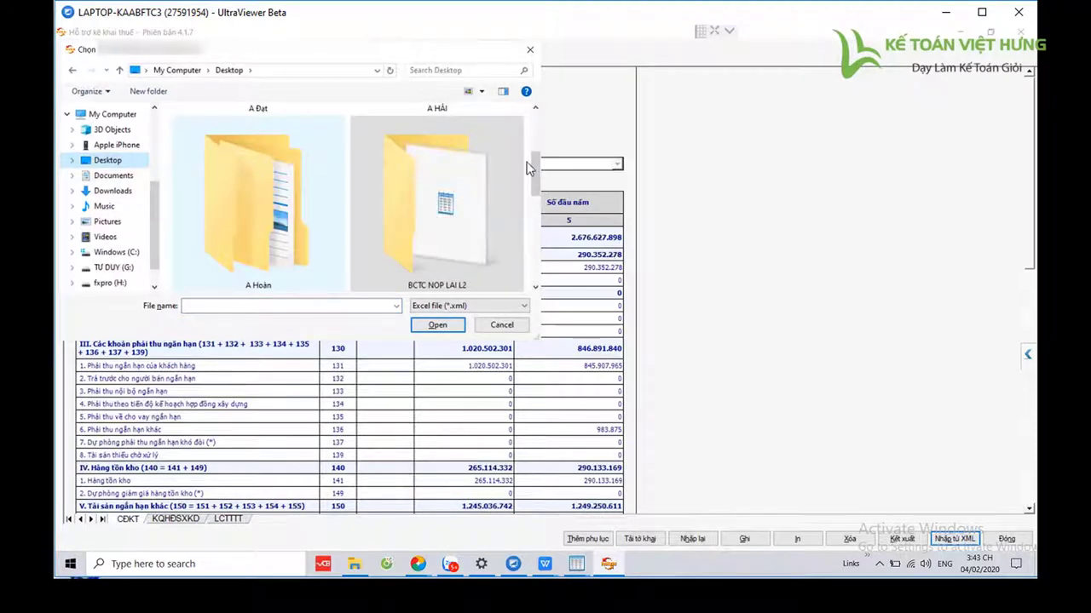
pyautogui.moveTo(530, 168); pyautogui.dragTo(539, 293)
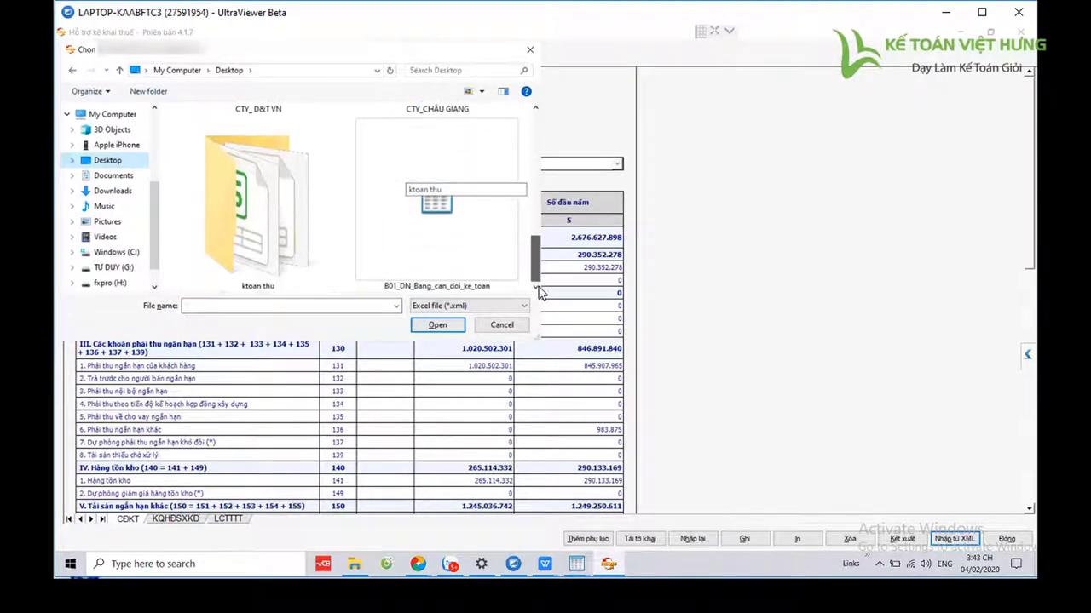
pyautogui.click(480, 236)
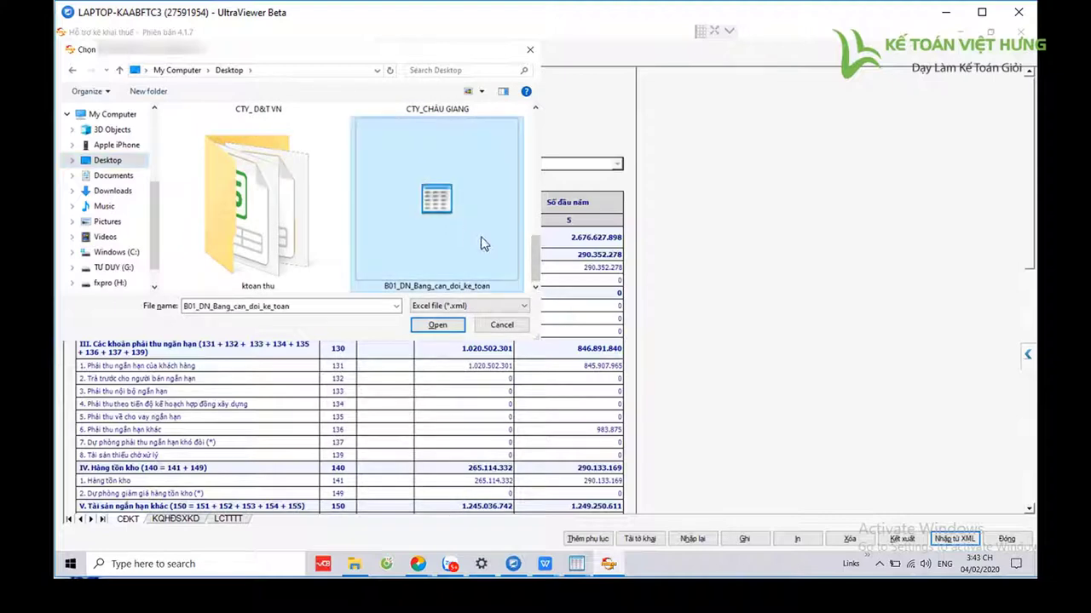
pyautogui.click(434, 326)
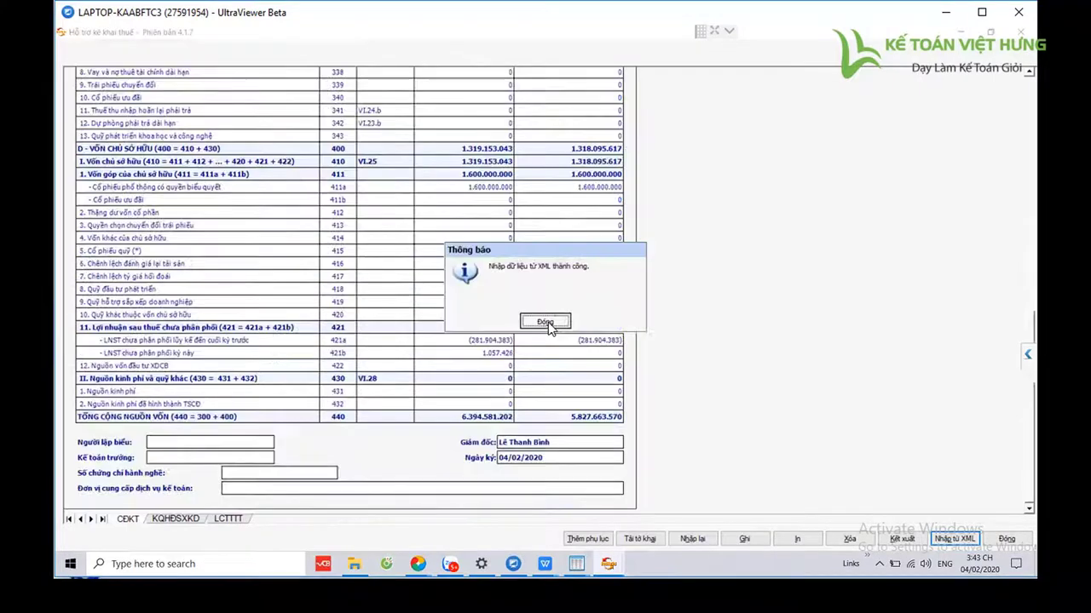
pyautogui.click(547, 322)
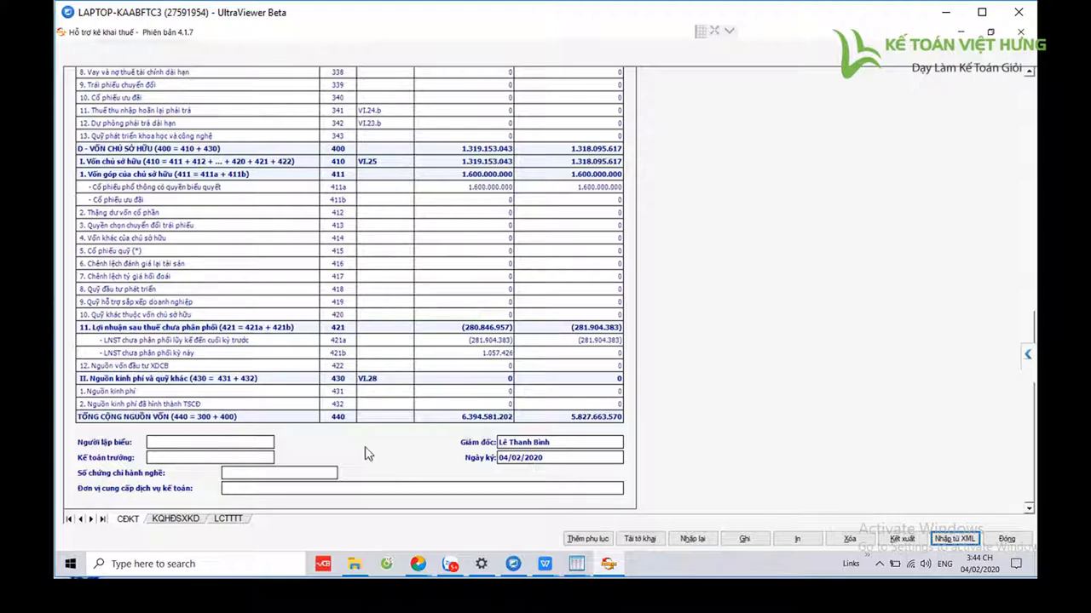
pyautogui.click(173, 520)
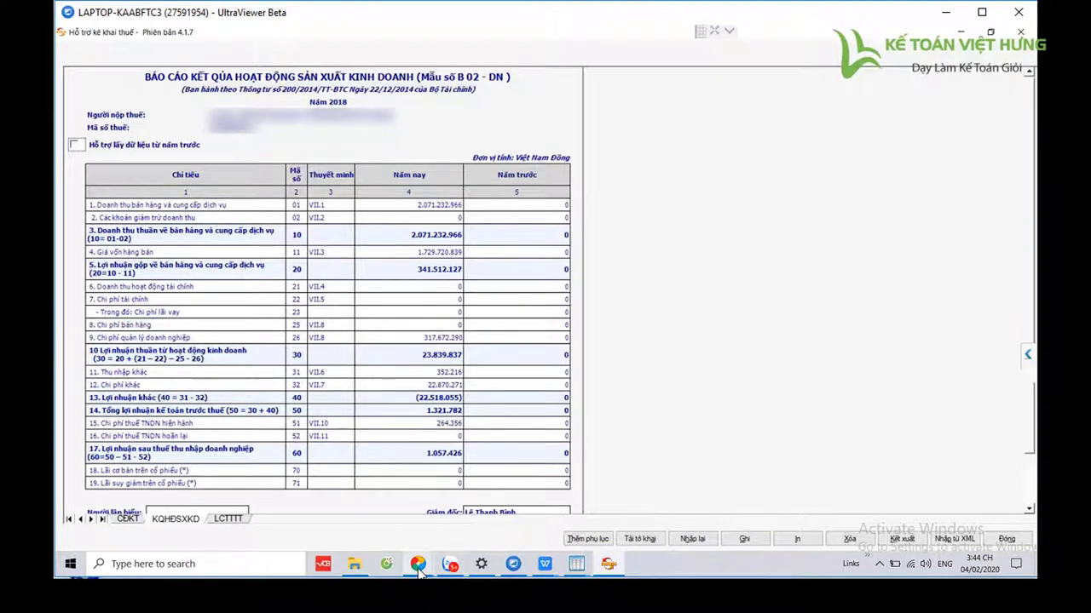
# Review the imported CĐKT balance sheet and the prior-year column of the KQHĐSXKD income statement.
pyautogui.moveTo(420, 573)
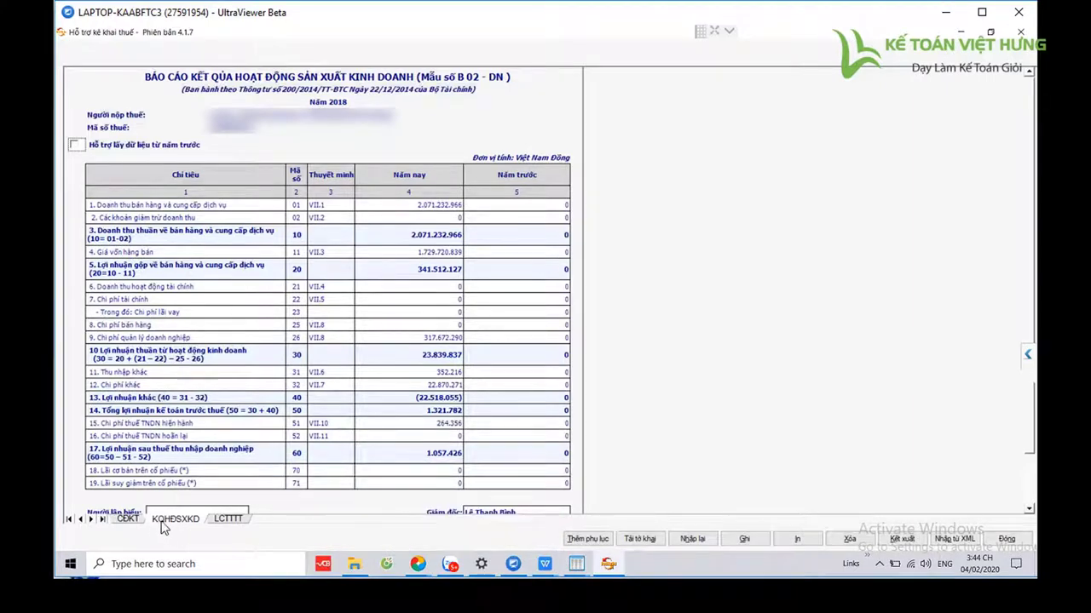
pyautogui.click(127, 518)
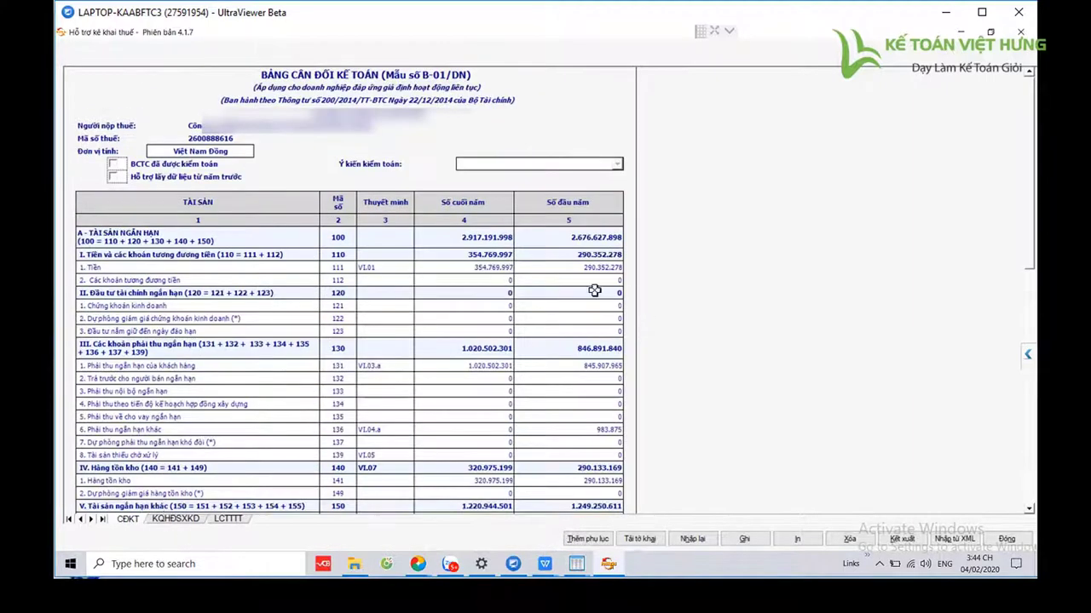
pyautogui.scroll(-3, 595, 450)
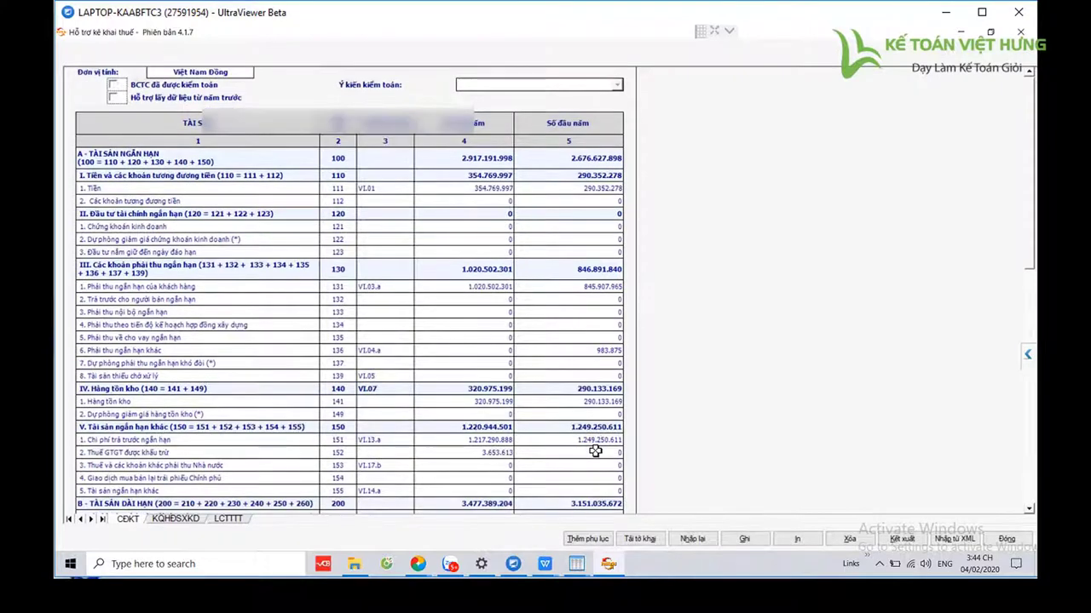
pyautogui.scroll(-5, 595, 451)
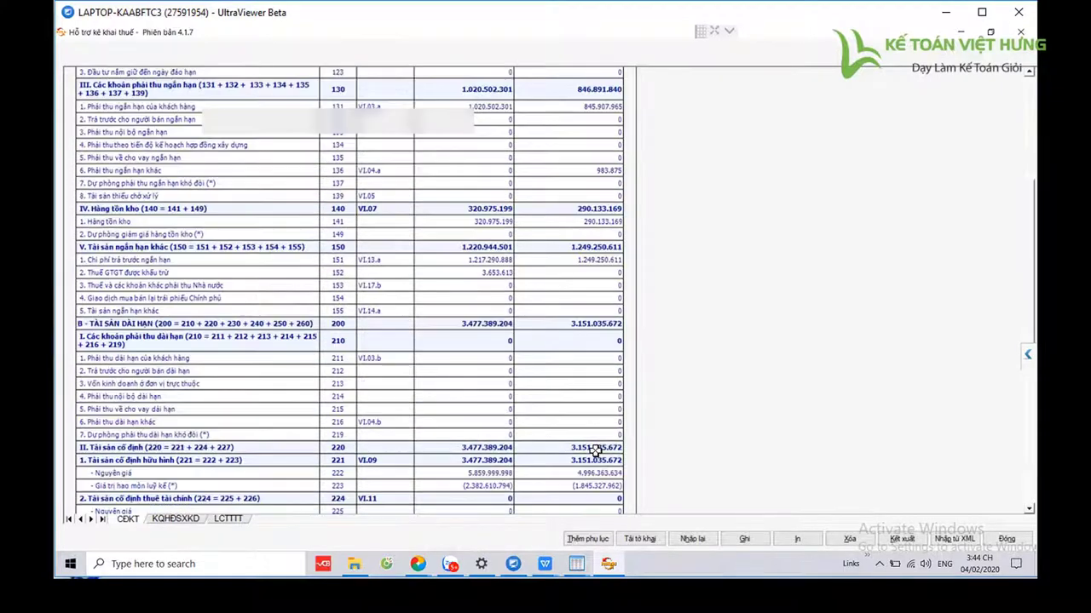
pyautogui.click(183, 521)
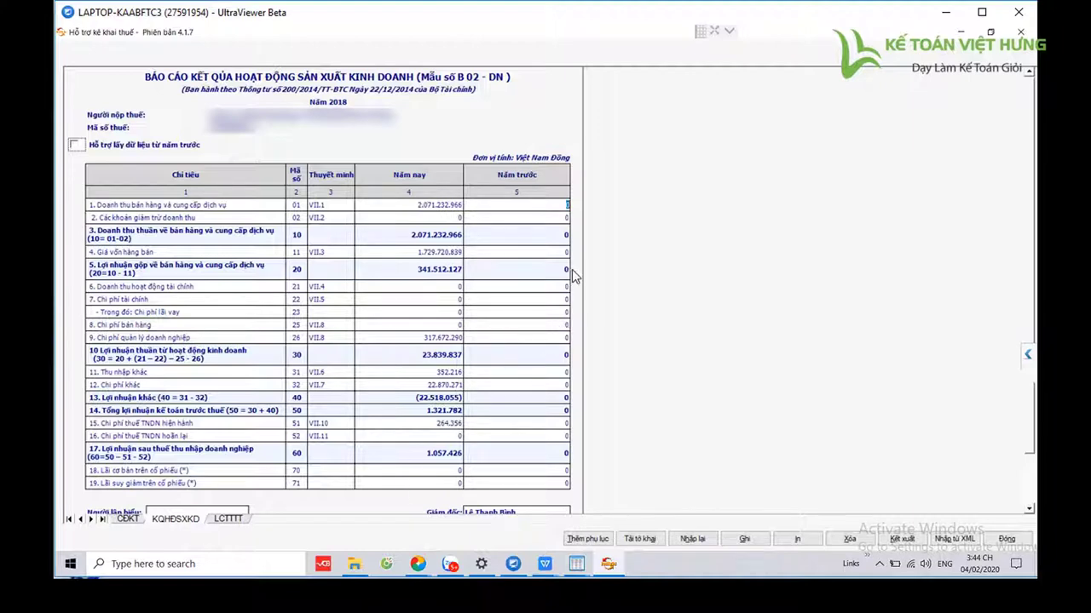
pyautogui.click(567, 206)
# Open the LCTTTT cash flow sheet and save the imported 2018 financial statements.
pyautogui.click(220, 520)
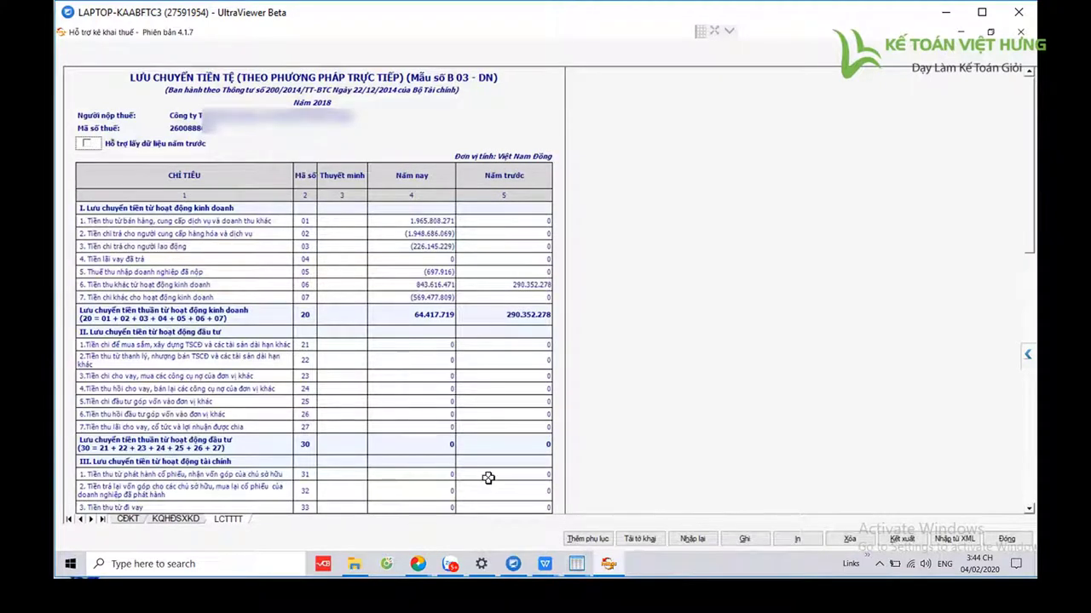
pyautogui.click(732, 540)
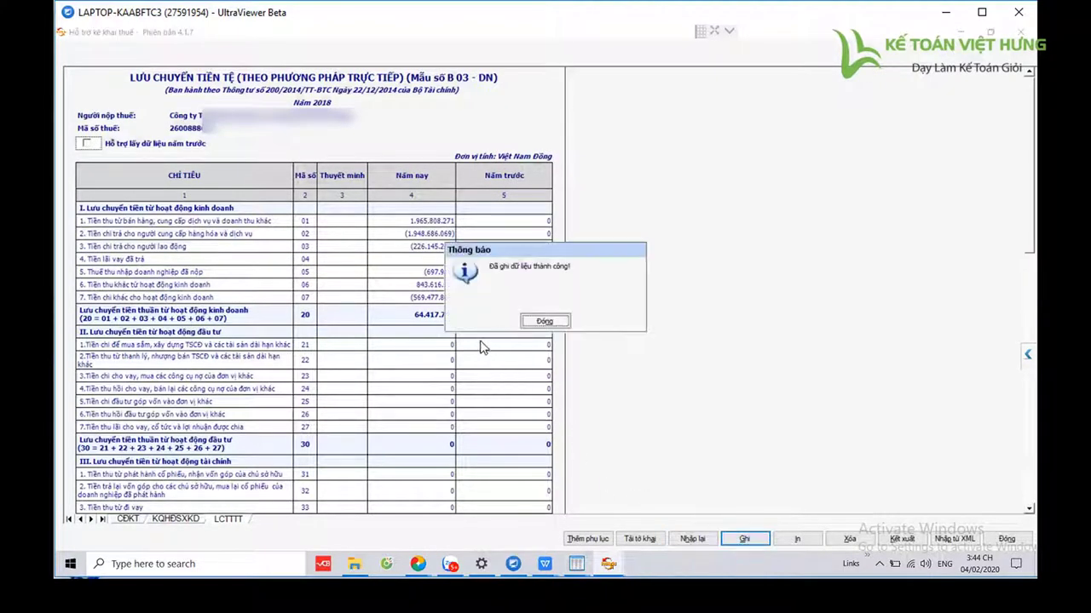
pyautogui.click(545, 321)
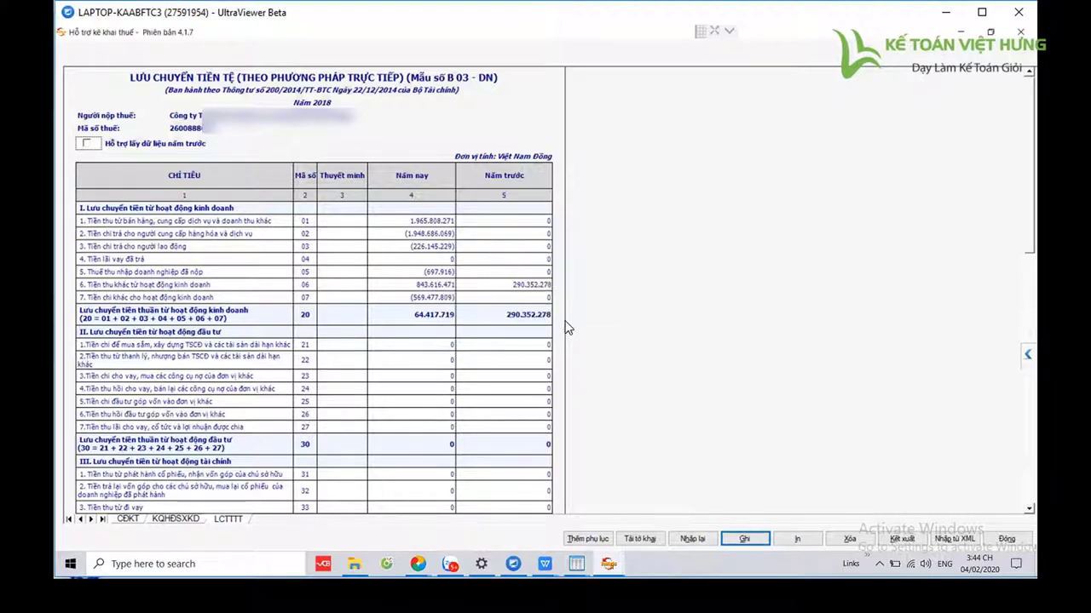
# Return to the KQHĐSXKD sheet, switch to MISA and close the B01-DN balance sheet, keeping MISA open.
pyautogui.click(175, 522)
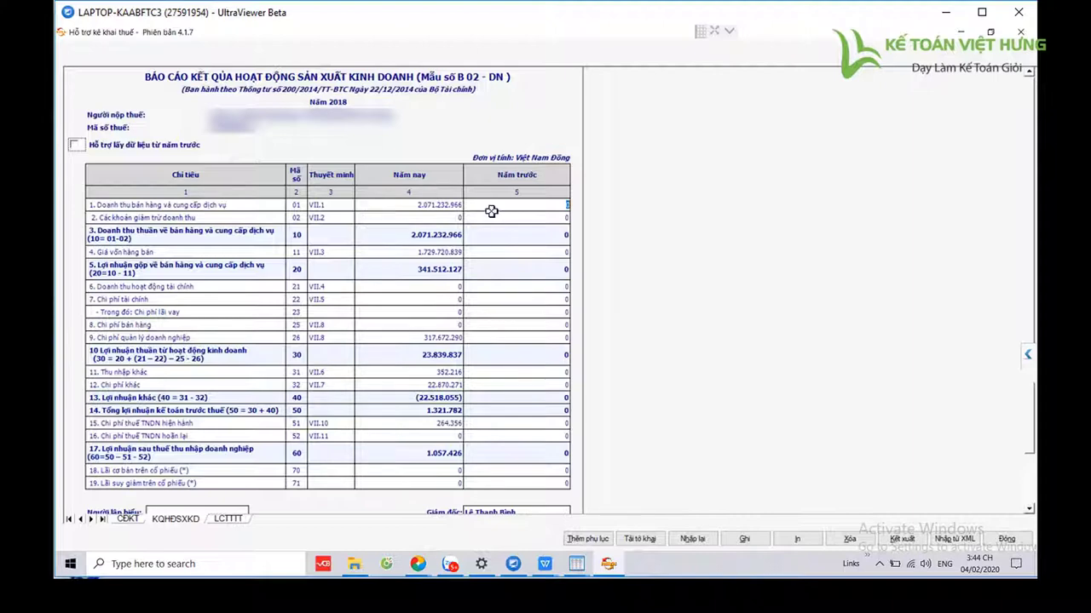
pyautogui.click(412, 566)
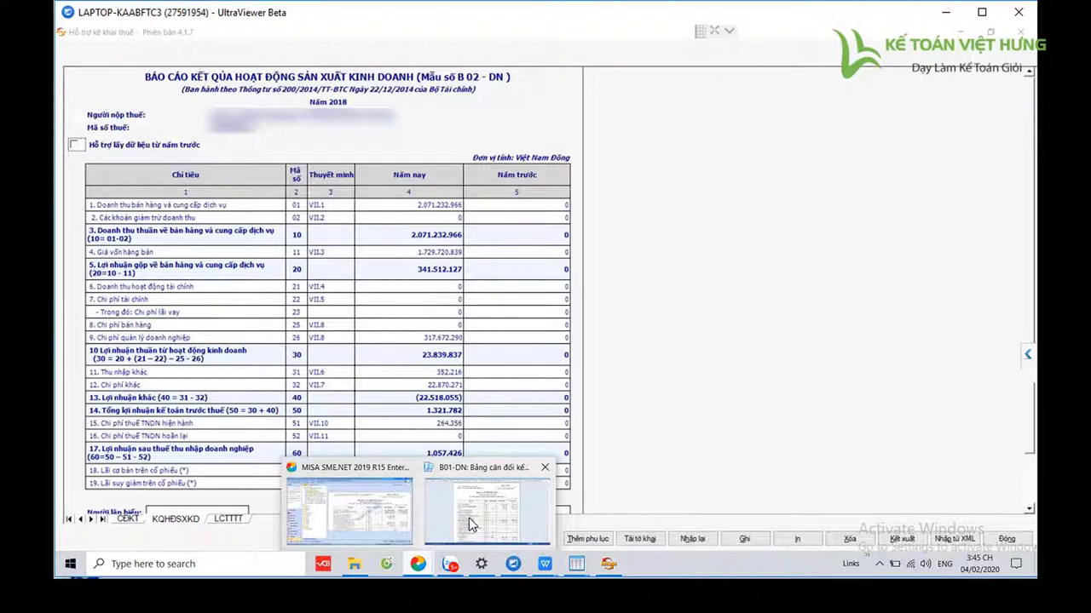
pyautogui.click(470, 524)
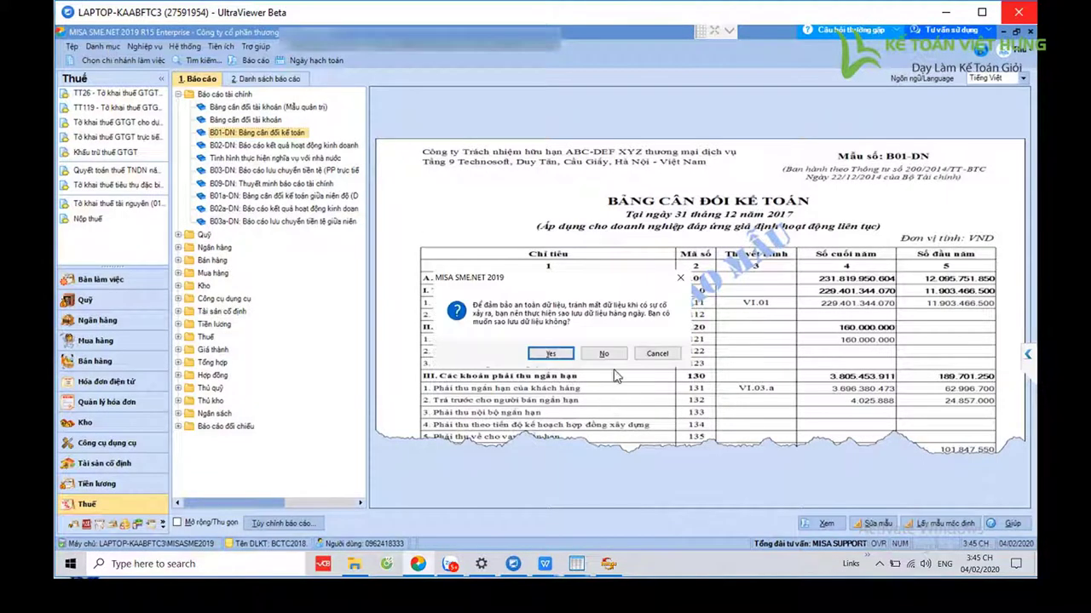
pyautogui.click(652, 354)
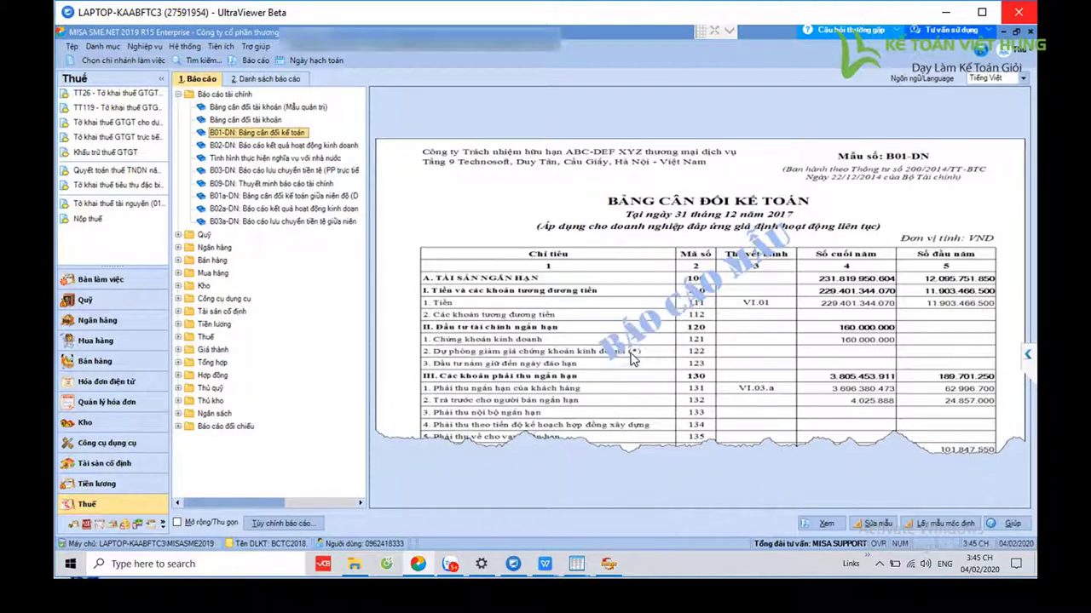
# Open the parent company's record in Cơ cấu tổ chức, check its accounting regime, report details and tax code, and close it without saving.
pyautogui.click(102, 46)
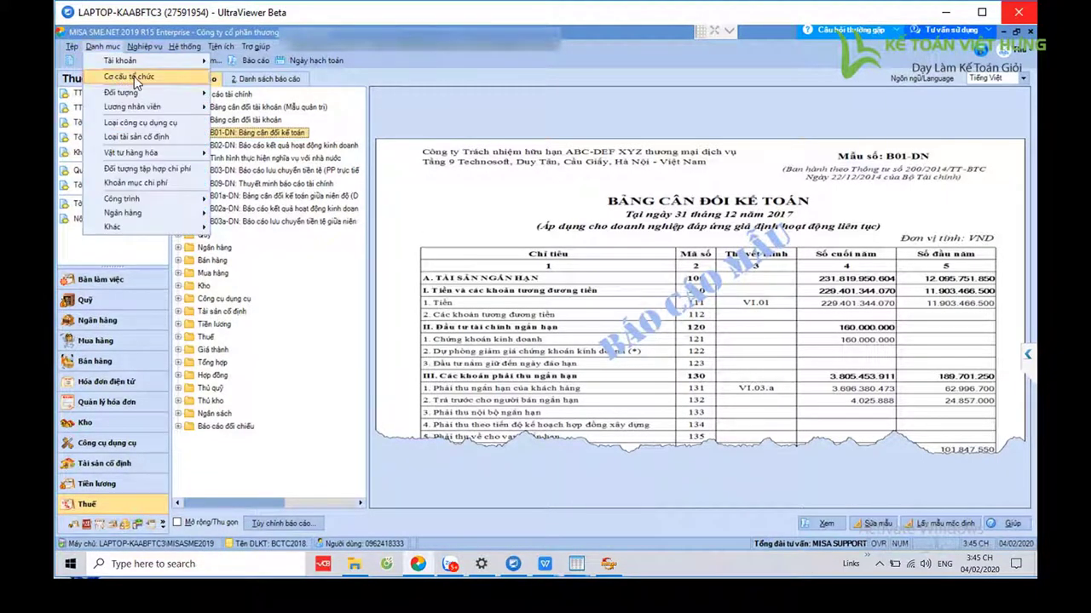
pyautogui.click(118, 77)
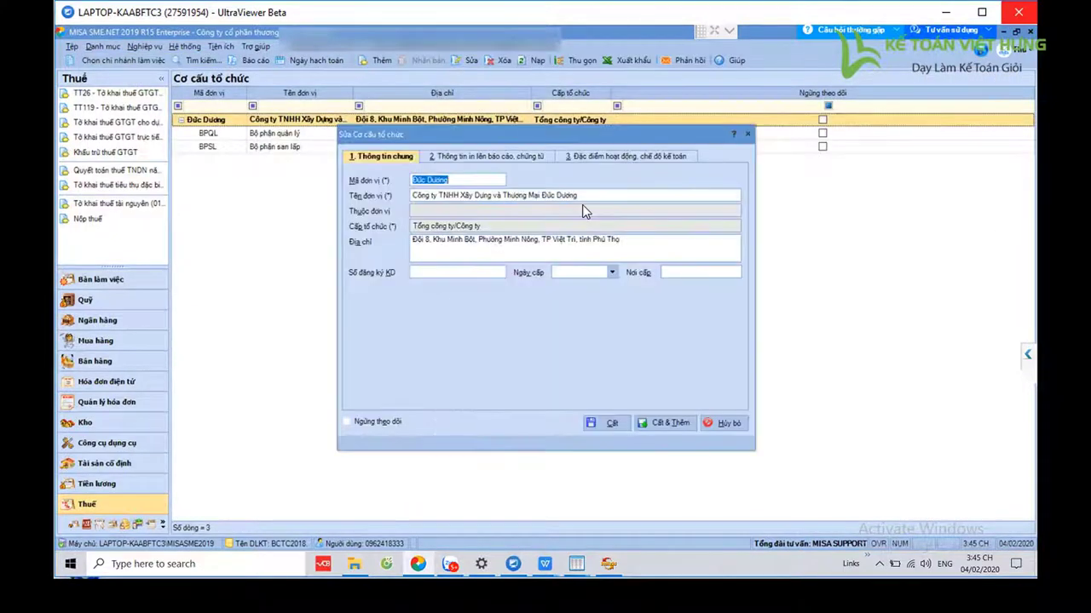
pyautogui.click(602, 155)
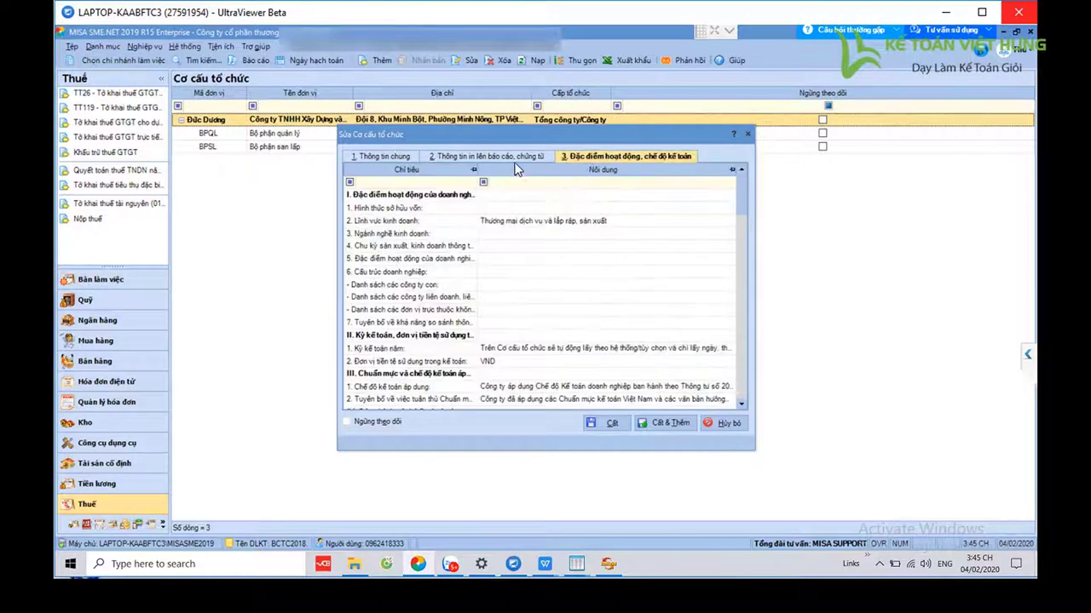
pyautogui.click(487, 156)
pyautogui.click(679, 189)
pyautogui.doubleClick(678, 189)
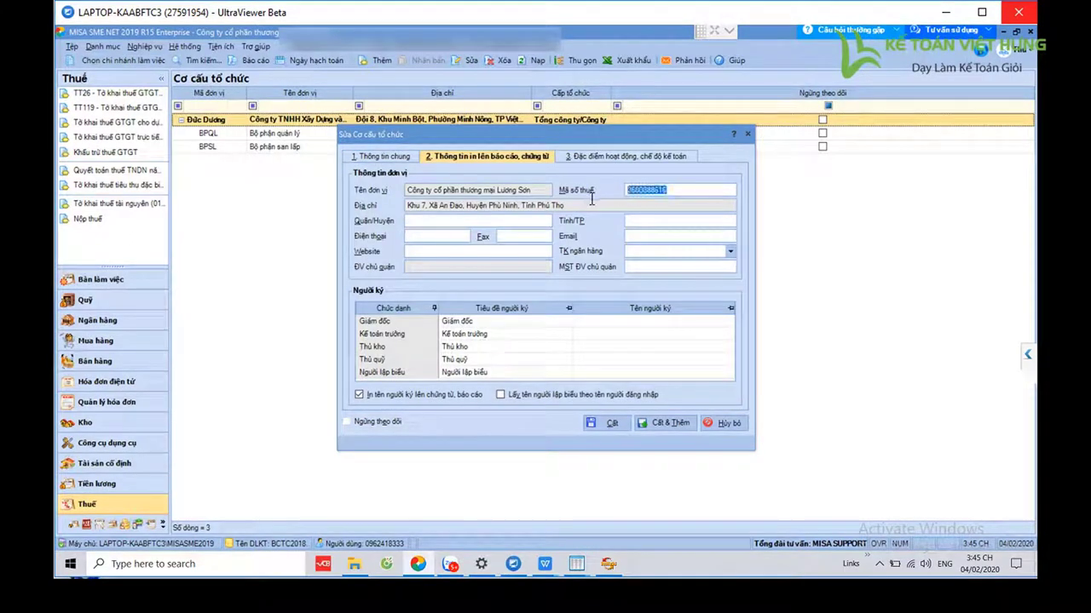
pyautogui.click(674, 189)
pyautogui.moveTo(674, 189); pyautogui.dragTo(558, 198)
pyautogui.click(685, 189)
pyautogui.moveTo(673, 189); pyautogui.dragTo(603, 193)
pyautogui.click(726, 423)
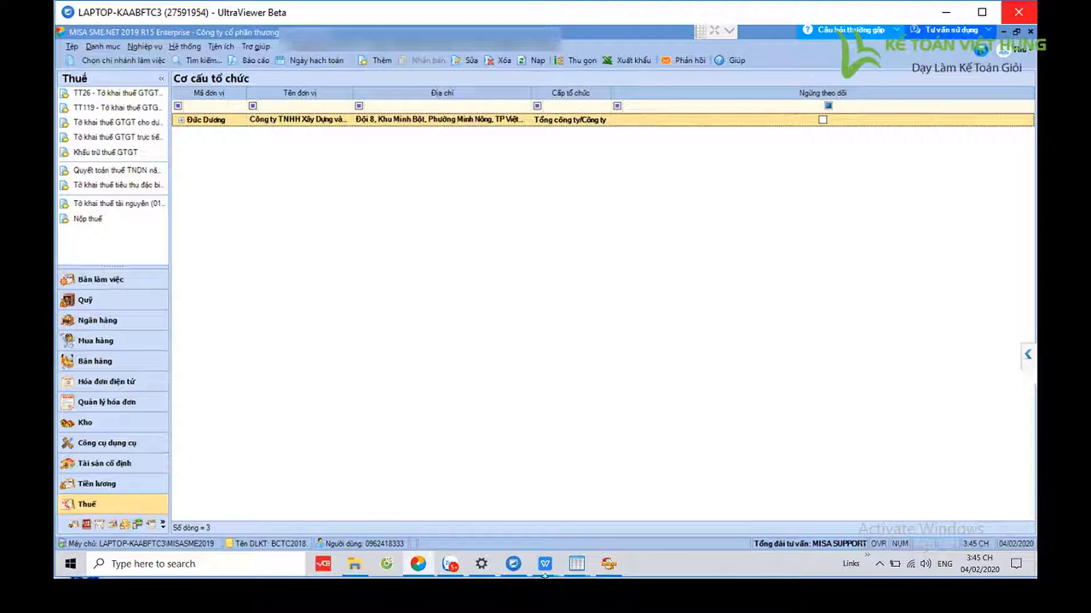
# Compare the taxpayer name and tax code in HTKK with the company's general information in MISA.
pyautogui.click(608, 565)
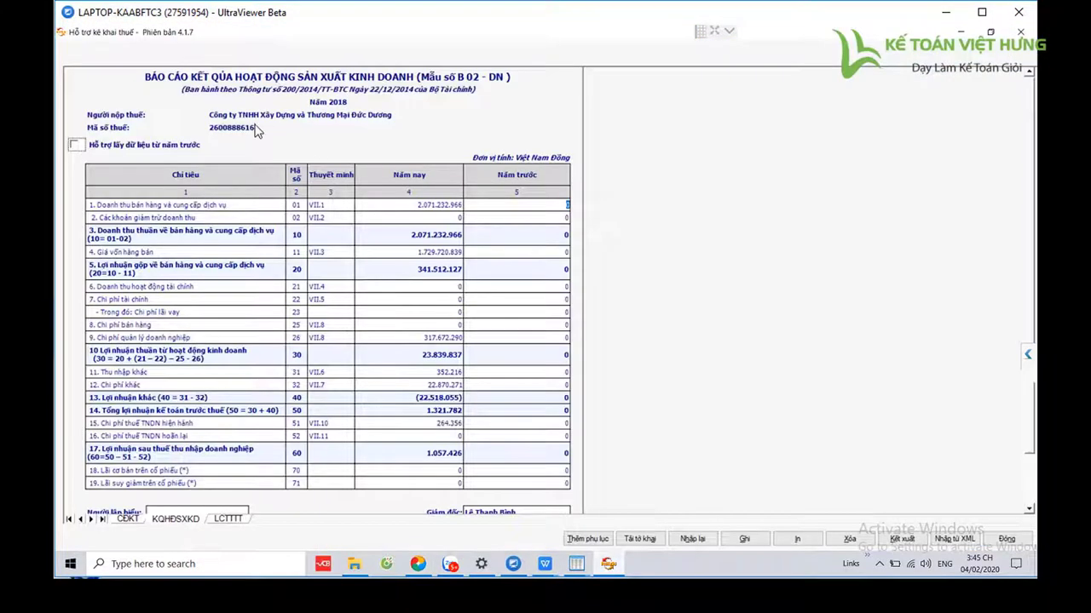
pyautogui.click(416, 564)
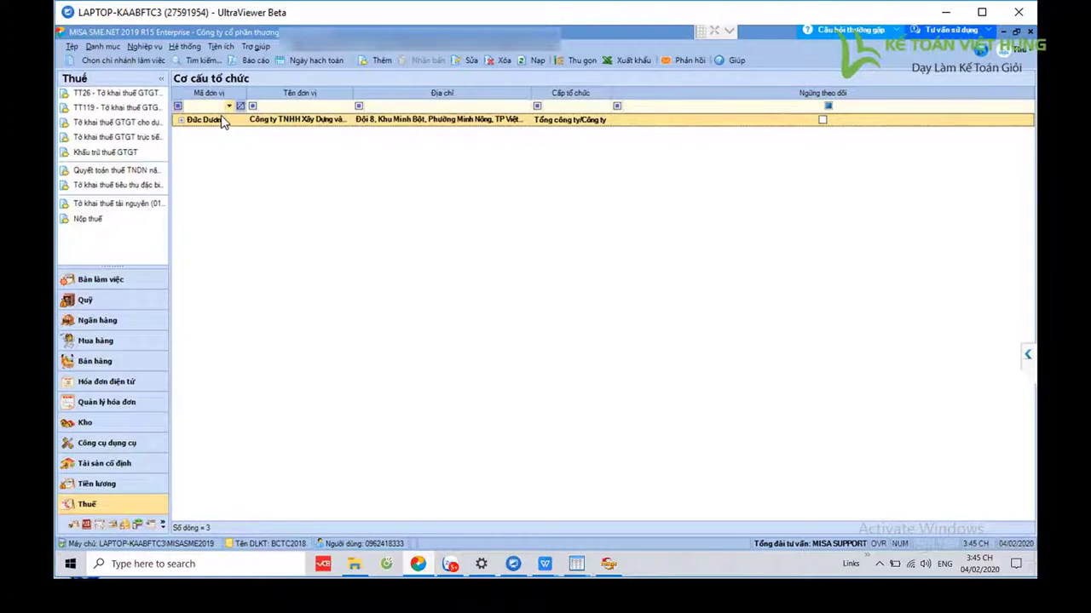
pyautogui.doubleClick(210, 121)
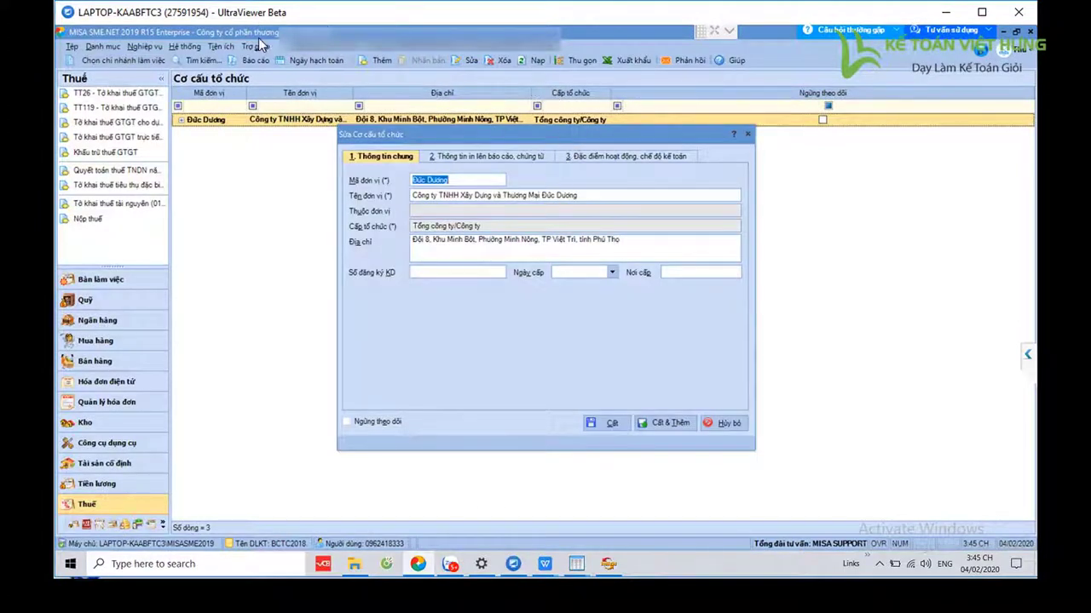
pyautogui.click(729, 31)
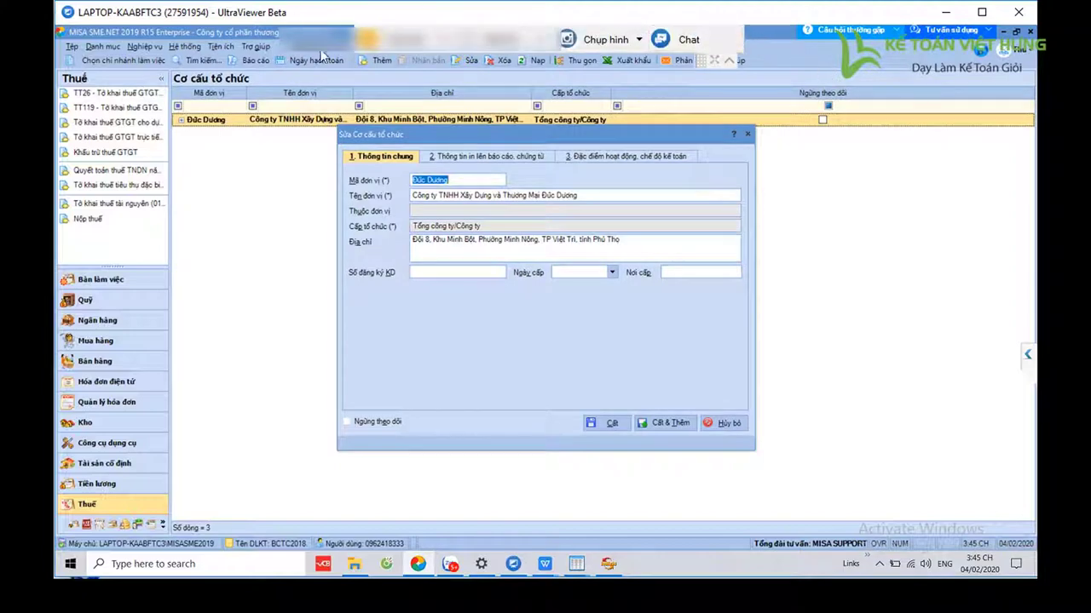
pyautogui.click(731, 423)
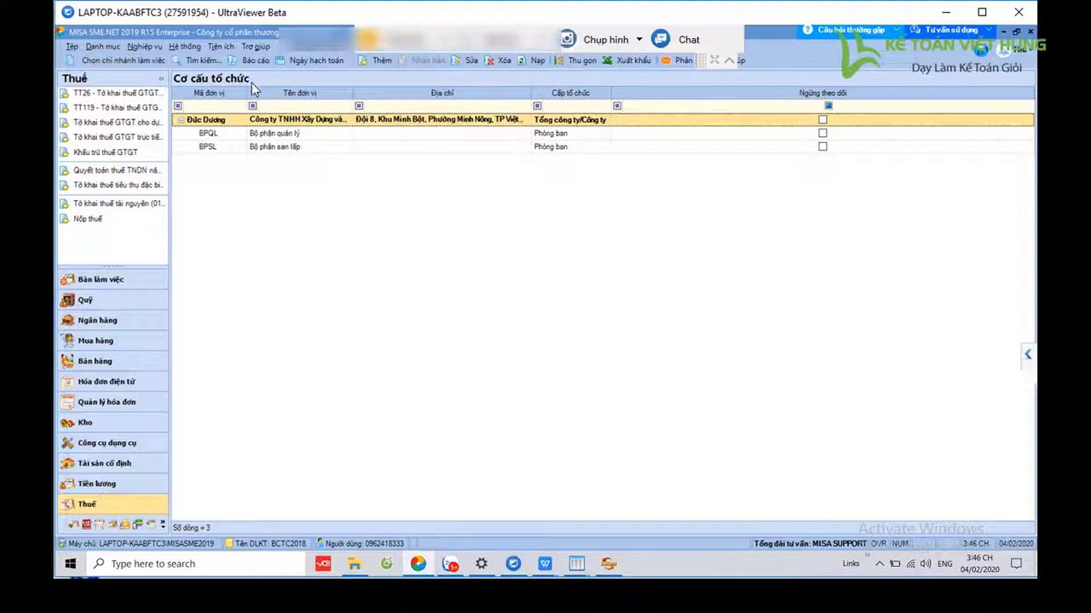
# Generate the B09-DN notes to the financial statements (Thuyết minh báo cáo tài chính) for the period Năm nay.
pyautogui.click(256, 62)
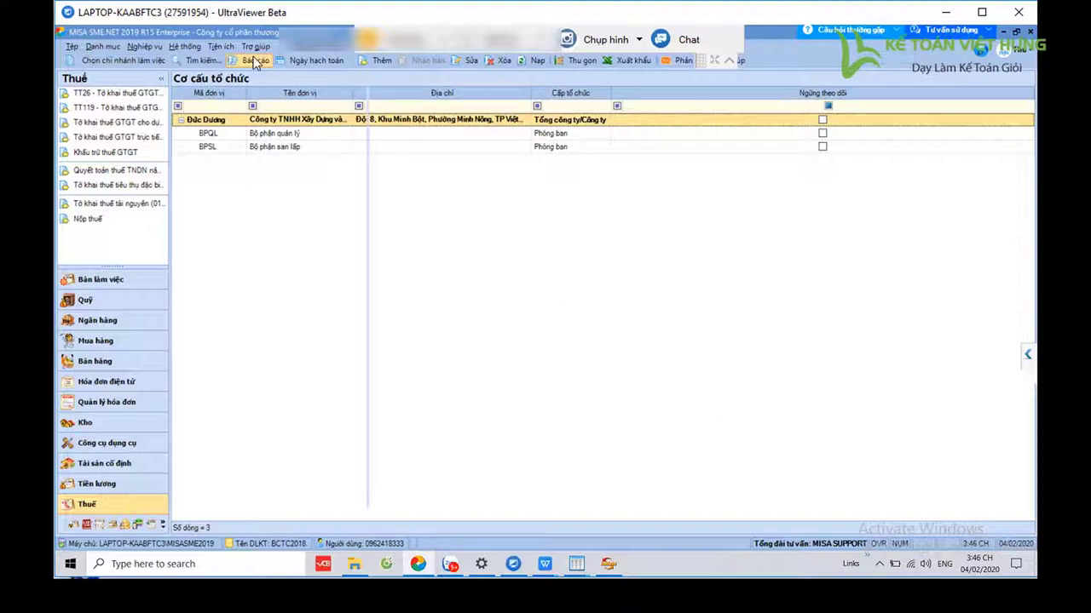
pyautogui.doubleClick(242, 95)
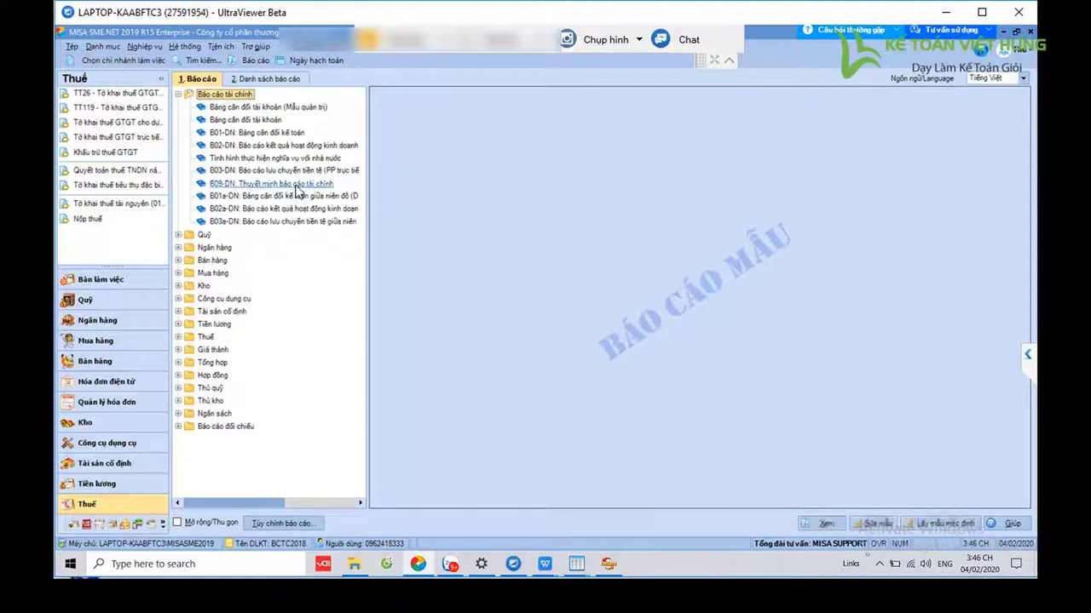
pyautogui.doubleClick(295, 188)
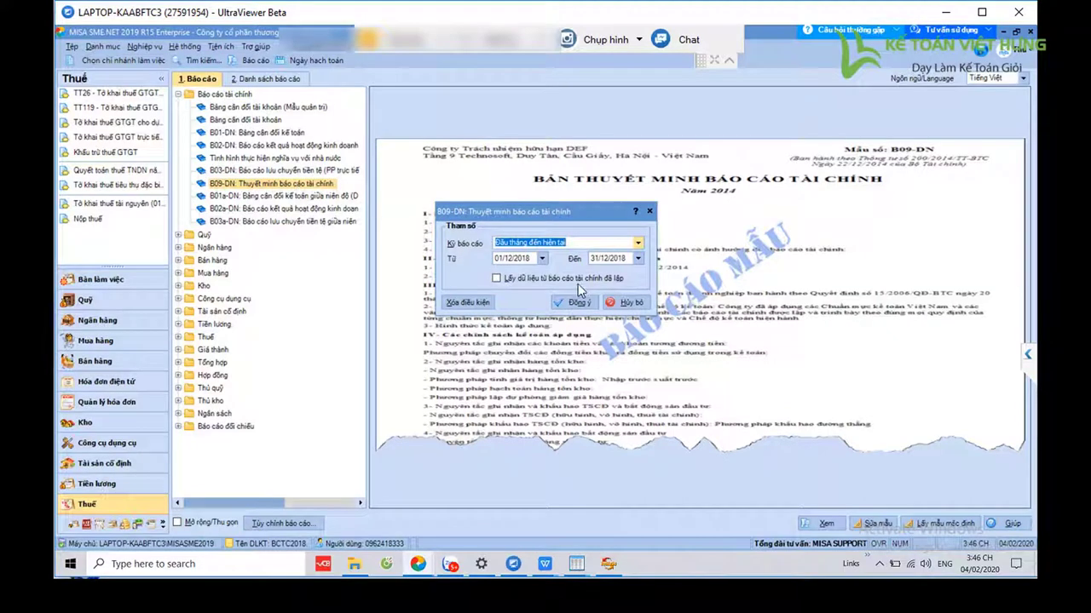
pyautogui.click(637, 243)
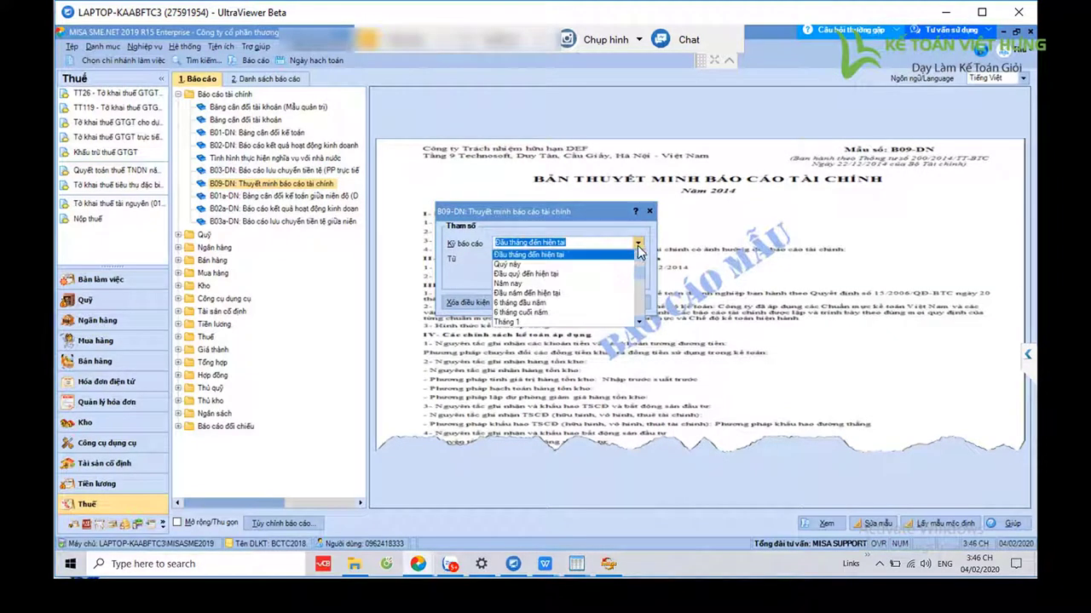
pyautogui.click(546, 284)
pyautogui.click(575, 301)
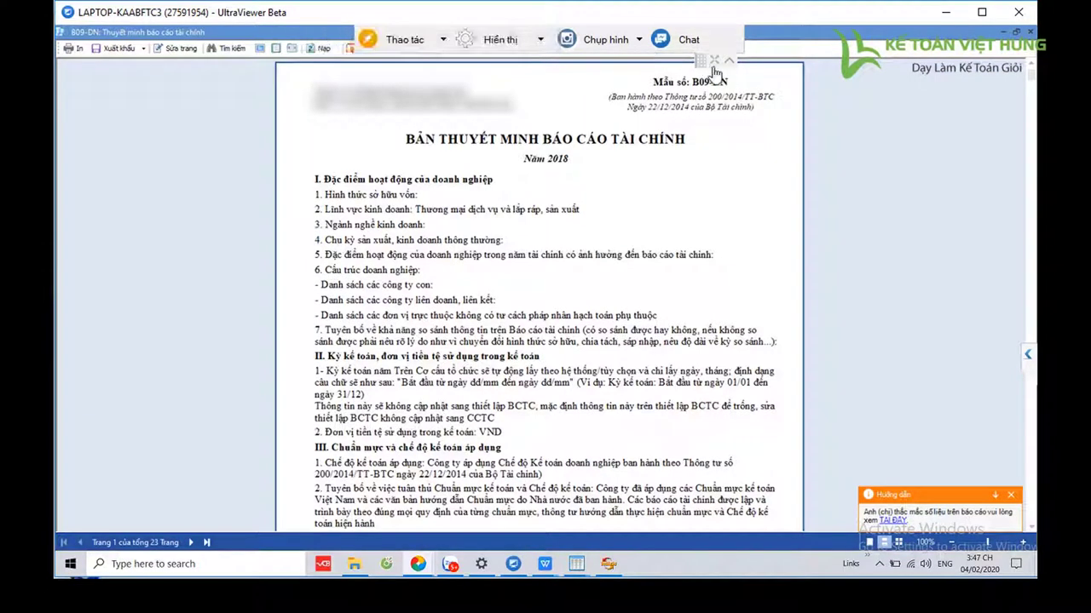
# Export the B09-DN report as the Excel file B09_DN_Thuyet_minh_bao_cao_tai_chinh to the desktop folder BCTC NOP LAI L2.
pyautogui.click(143, 49)
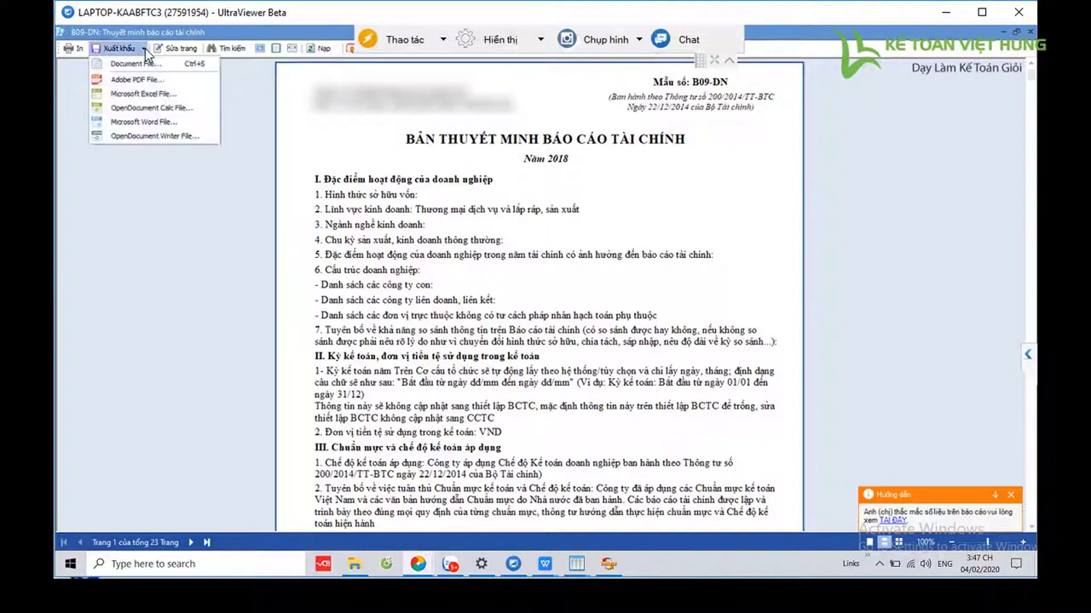
pyautogui.click(136, 94)
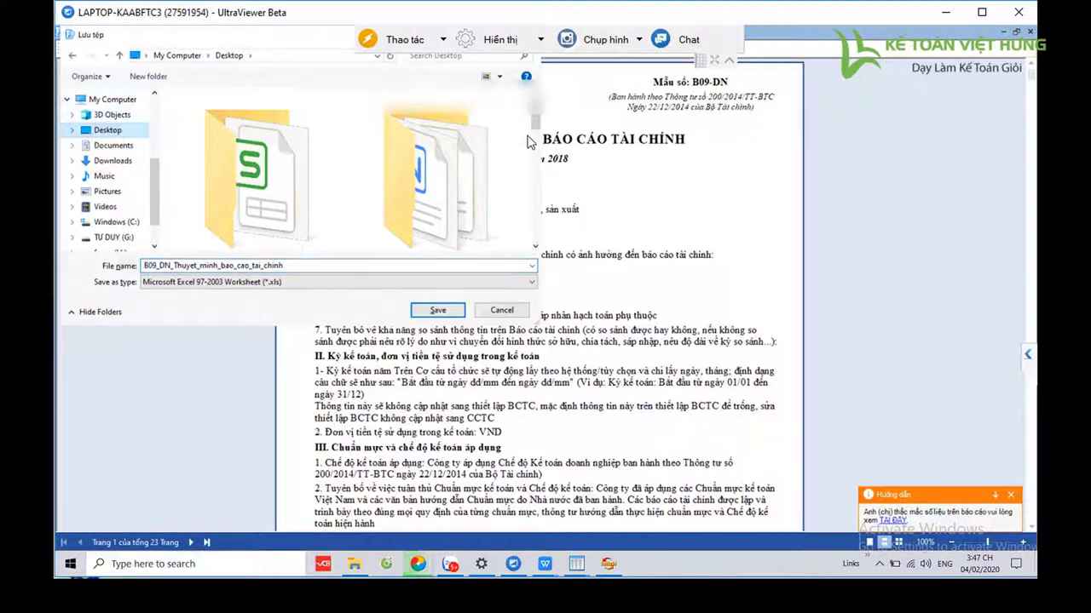
pyautogui.scroll(-2, 536, 170)
pyautogui.scroll(-3, 538, 176)
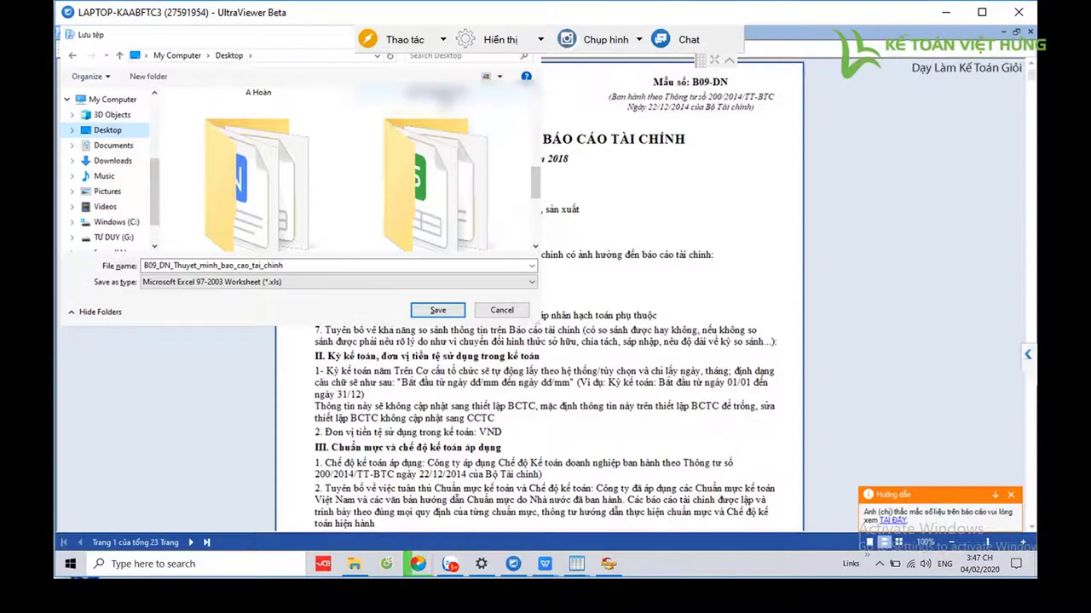
pyautogui.doubleClick(436, 187)
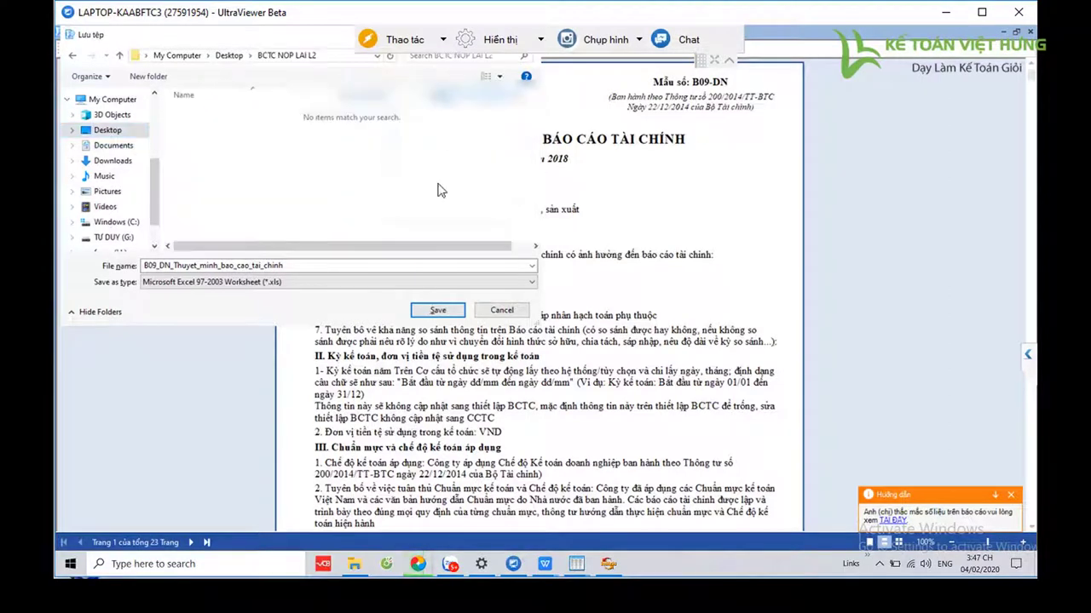
pyautogui.click(436, 310)
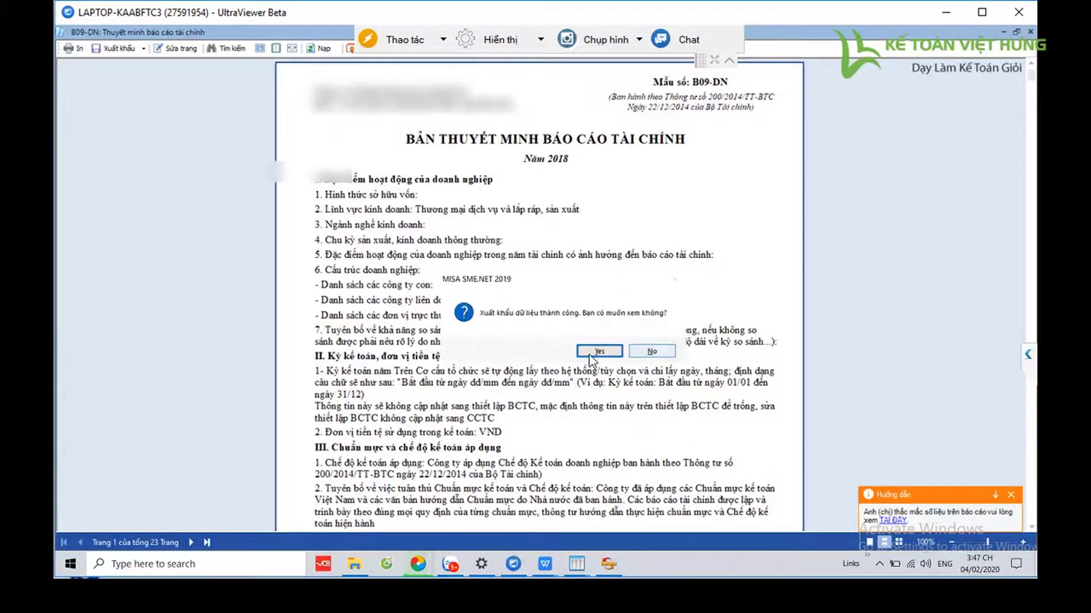
# Open the exported B09-DN notes file in WPS Spreadsheets and inspect the company name in cell A2.
pyautogui.click(599, 352)
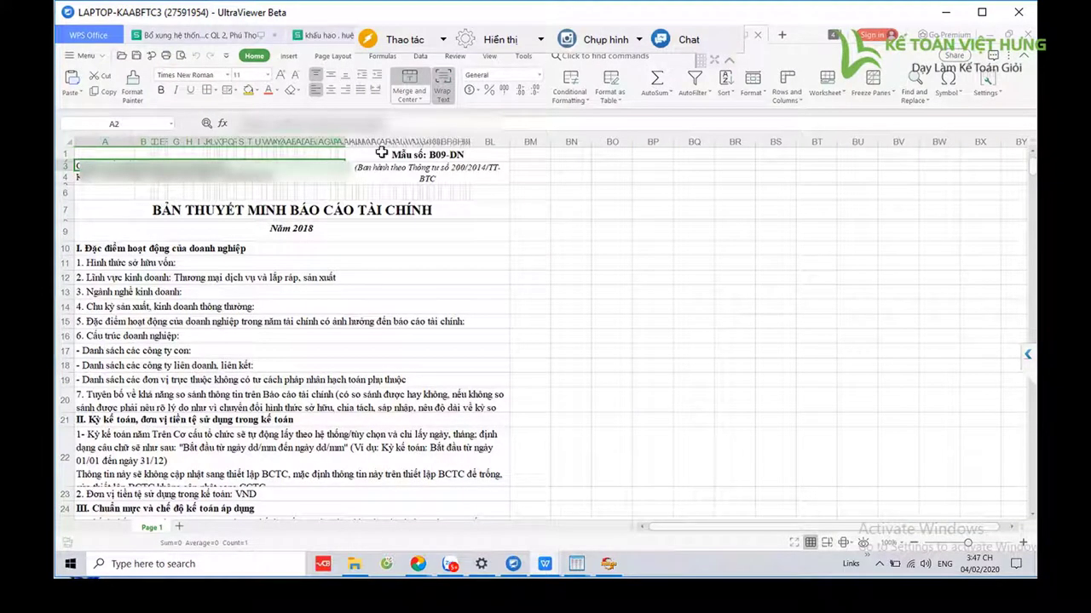
pyautogui.click(316, 124)
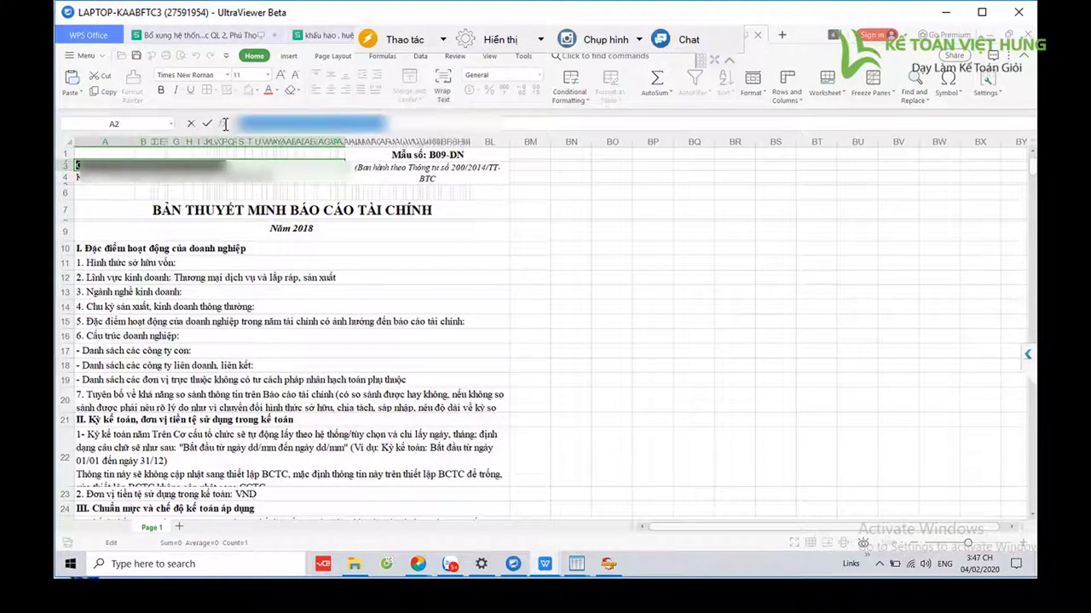
pyautogui.click(233, 159)
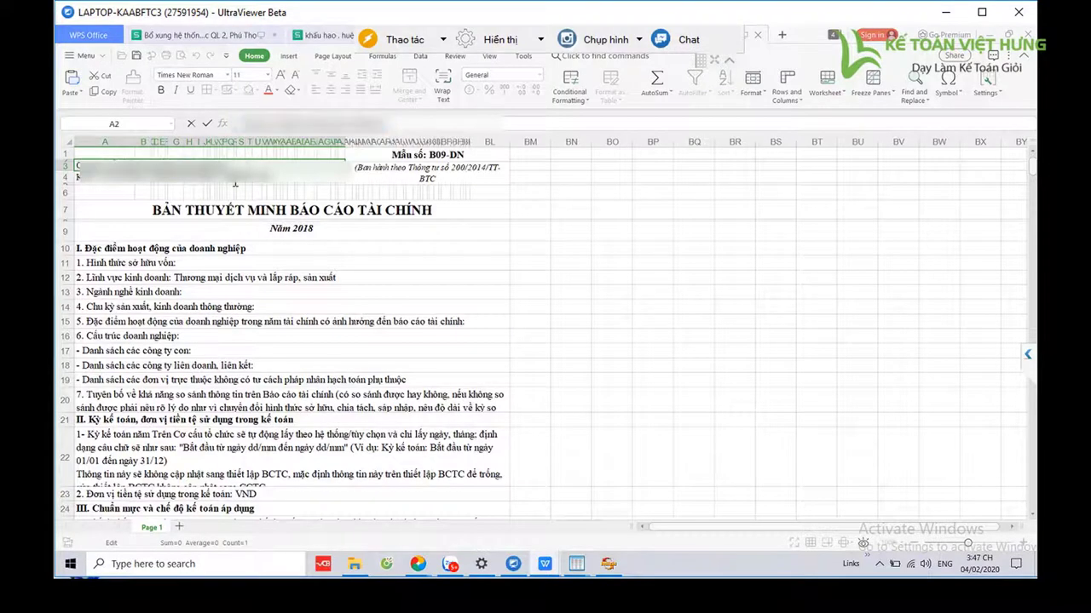
pyautogui.press('Escape')
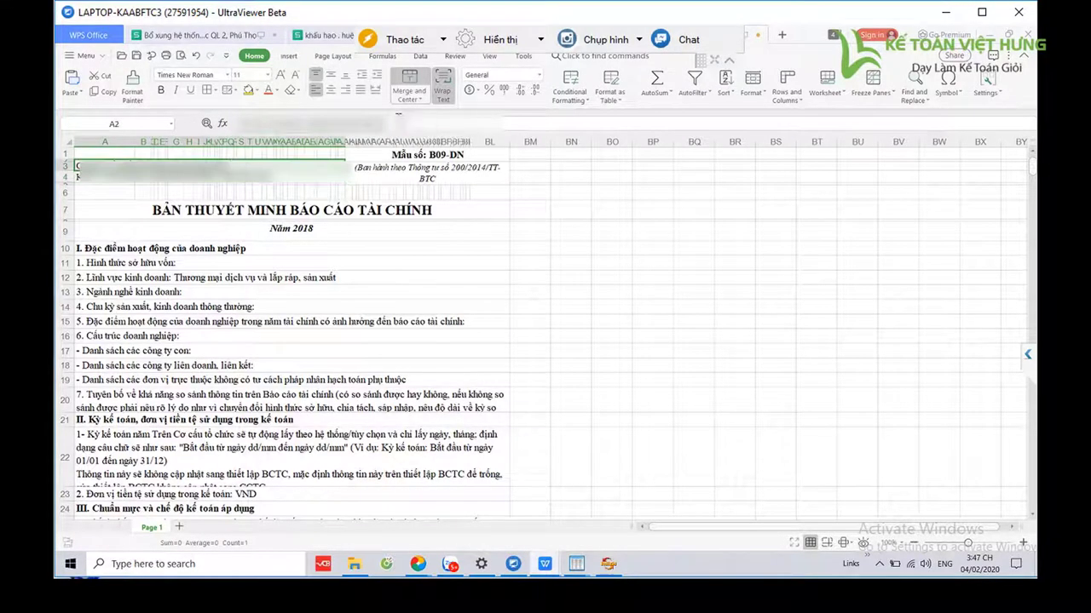
# Replace every occurrence of the company name in the B09-DN sheet with "Công ty a".
pyautogui.moveTo(394, 123); pyautogui.dragTo(220, 124)
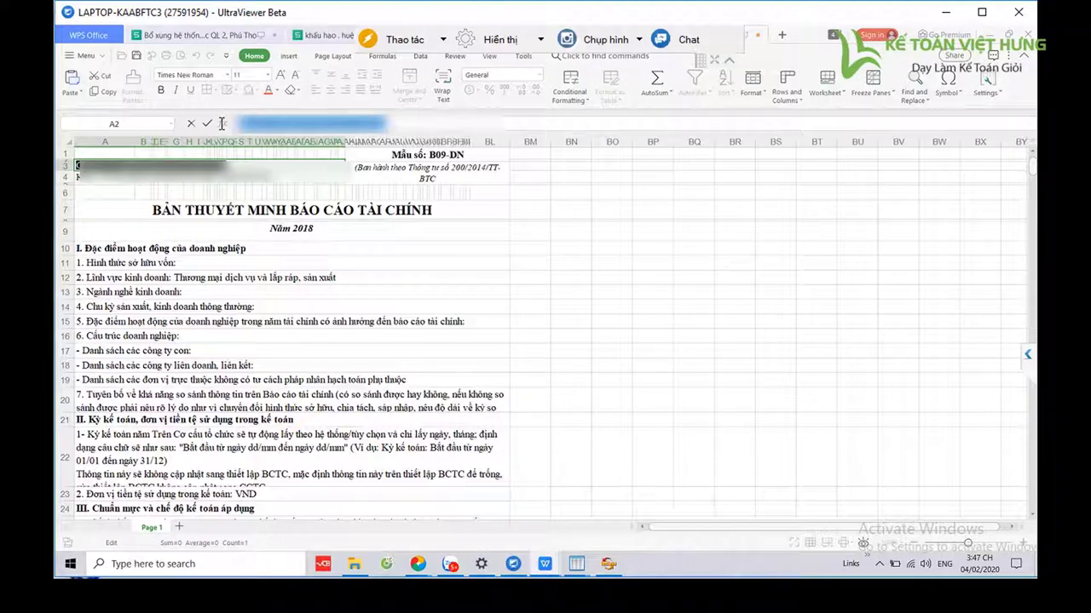
pyautogui.hotkey('ctrl', 'f')
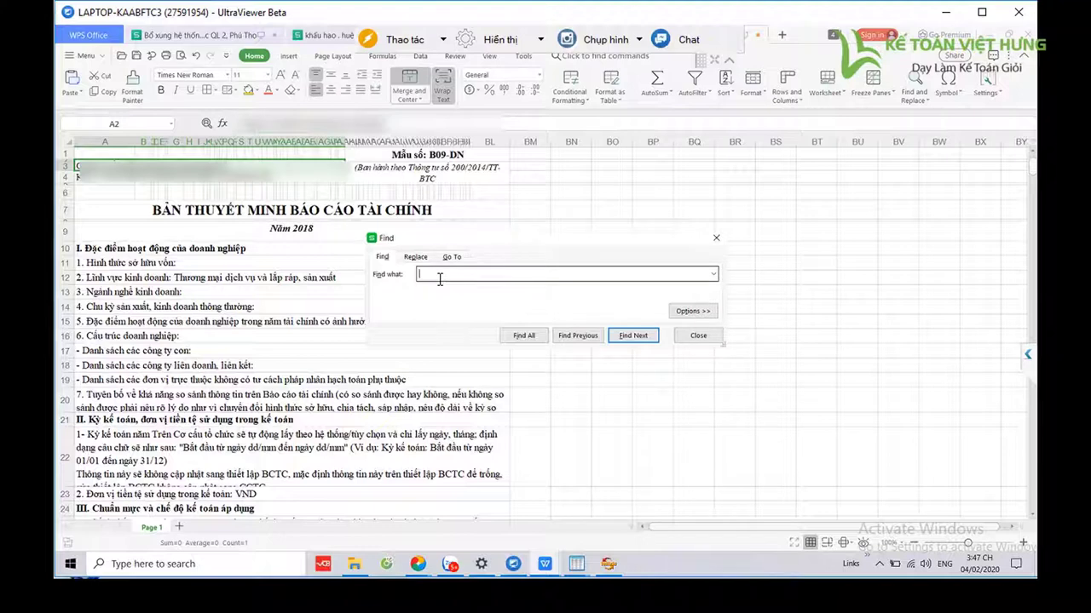
pyautogui.hotkey('ctrl', 'v')
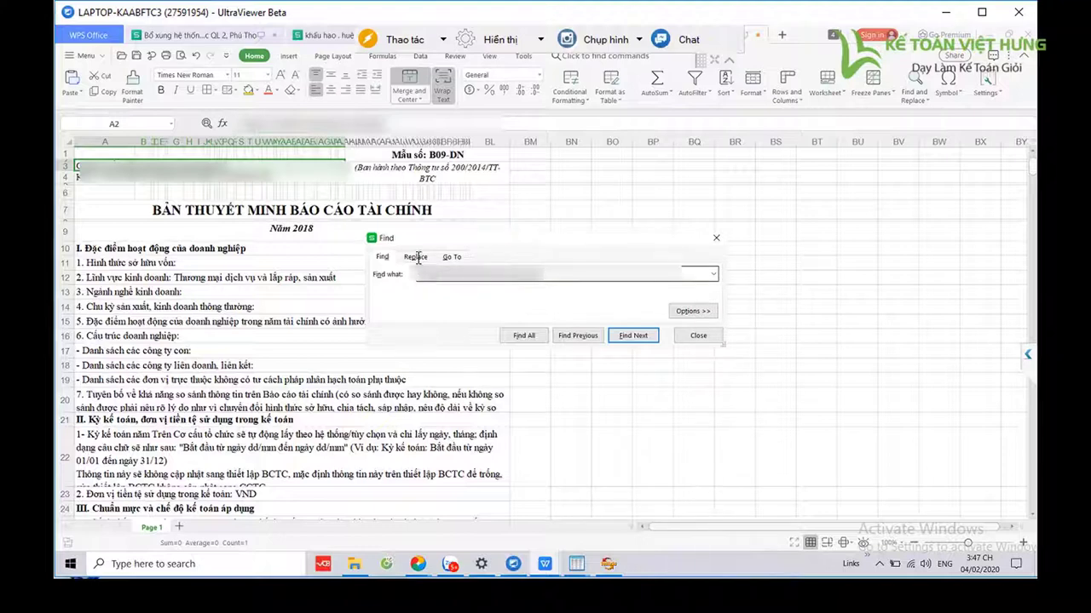
pyautogui.click(415, 257)
pyautogui.click(435, 293)
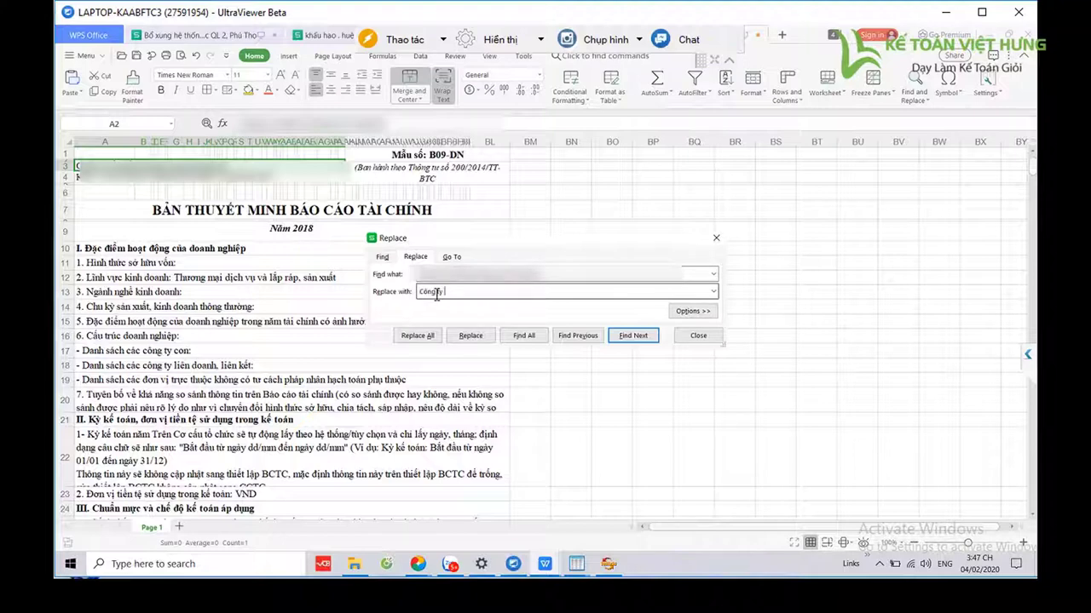
pyautogui.write('Công ty A')
pyautogui.press('BackSpace')
pyautogui.write('a')
pyautogui.click(418, 336)
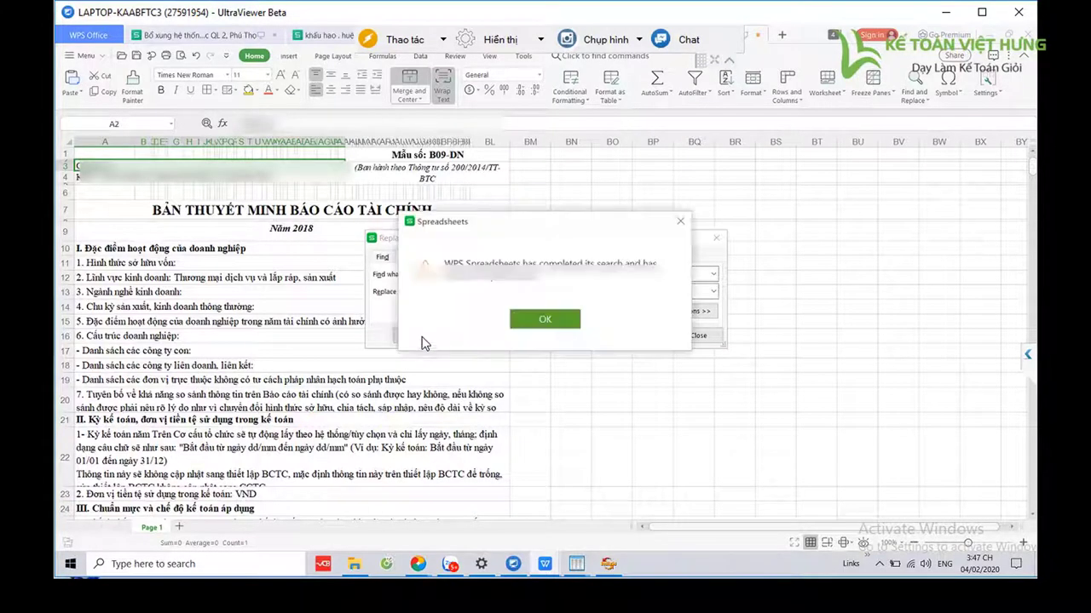
pyautogui.click(556, 321)
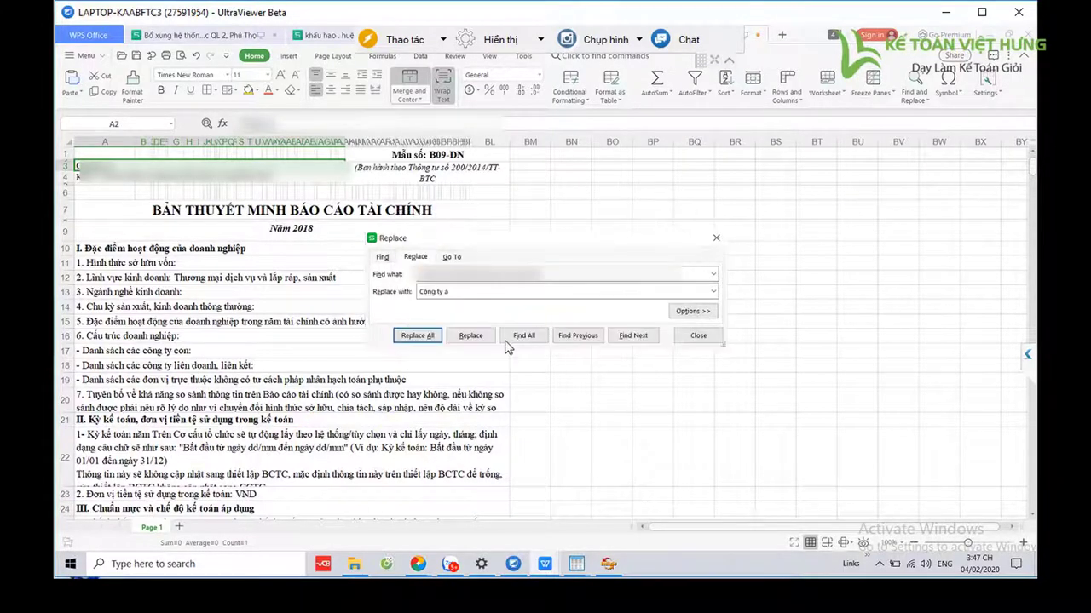
pyautogui.click(699, 335)
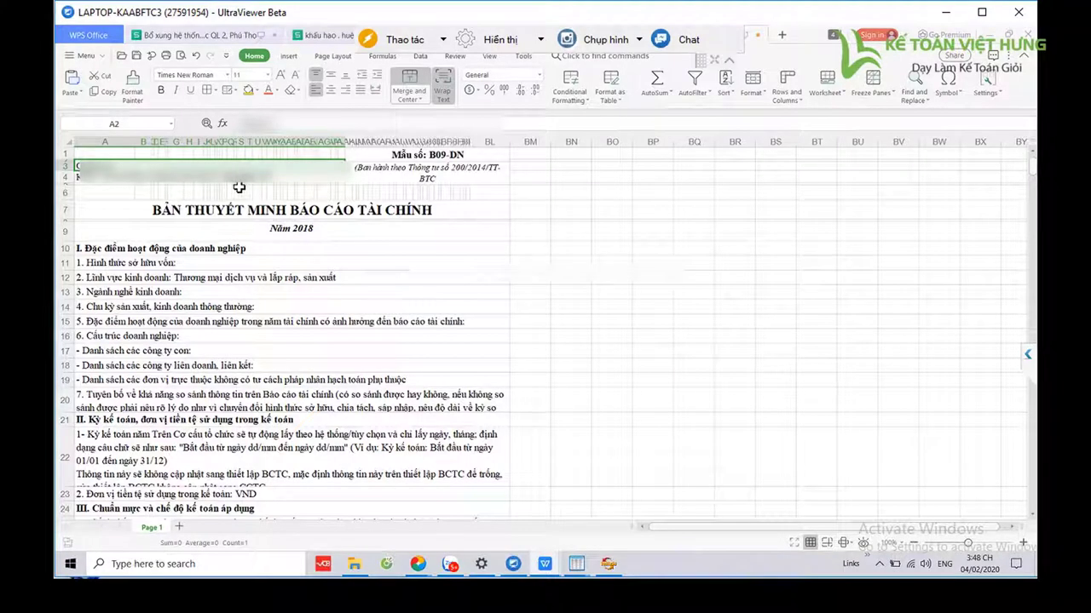
# Replace every occurrence of the company address from cell A4 with "Dia chi" and check items 5 and 7 of section I.
pyautogui.click(247, 179)
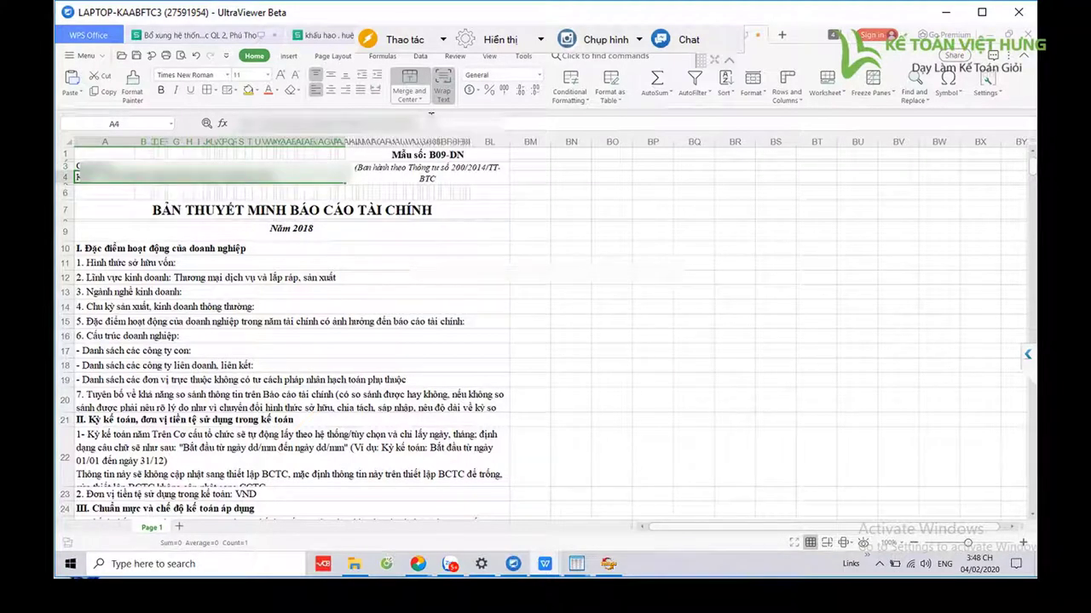
pyautogui.moveTo(375, 123); pyautogui.dragTo(223, 123)
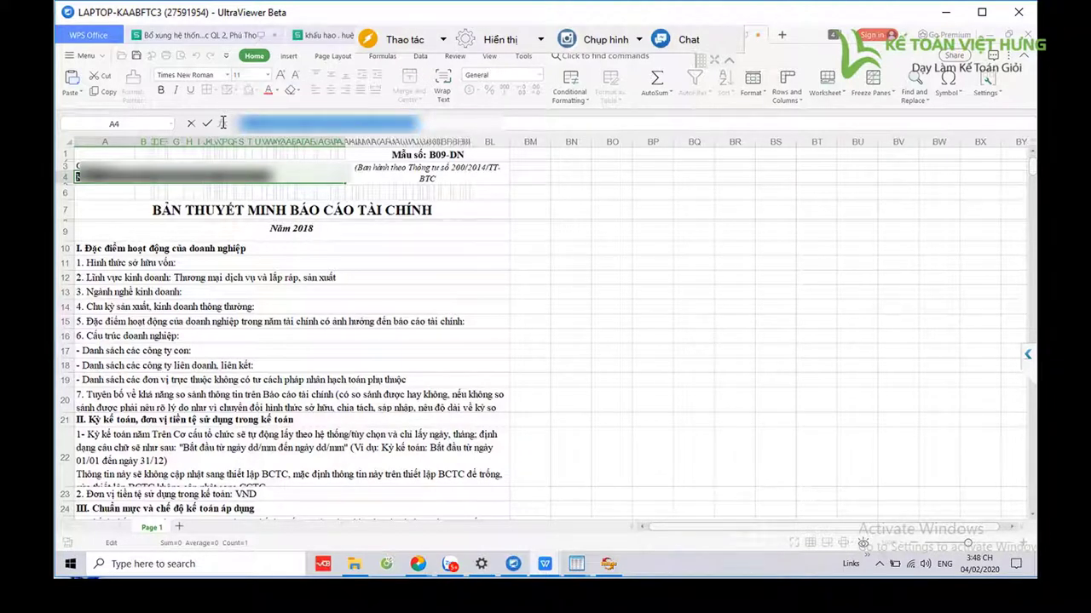
pyautogui.hotkey('ctrl', 'f')
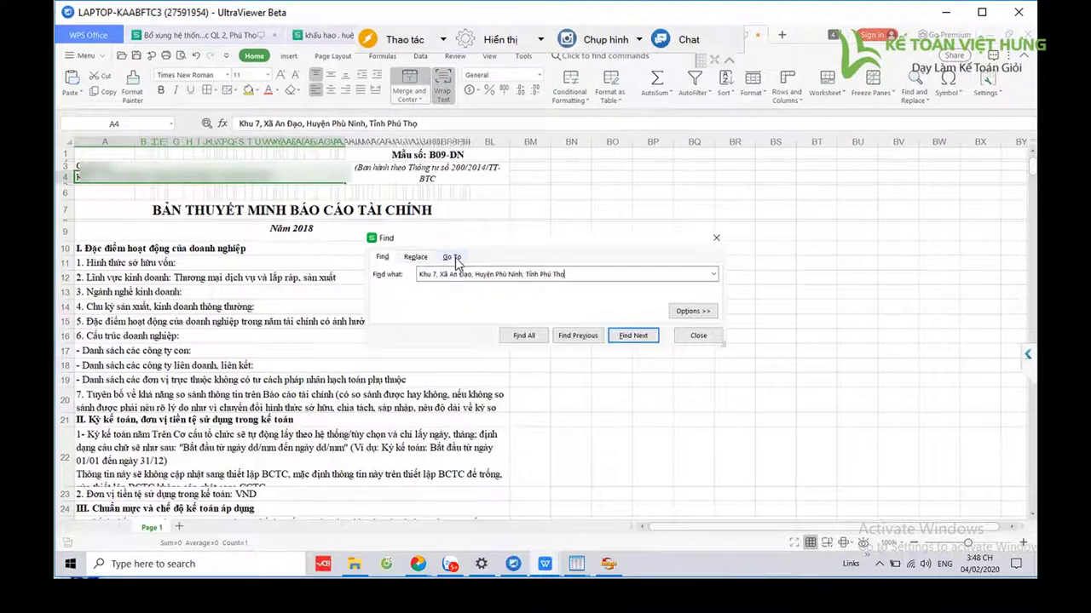
pyautogui.click(416, 257)
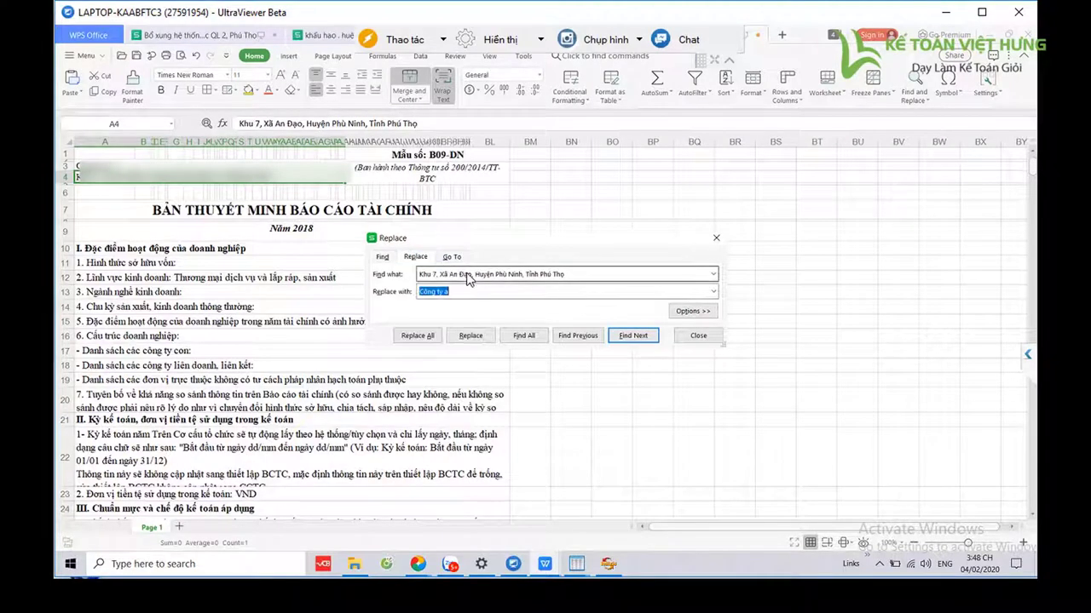
pyautogui.write('Dia chi')
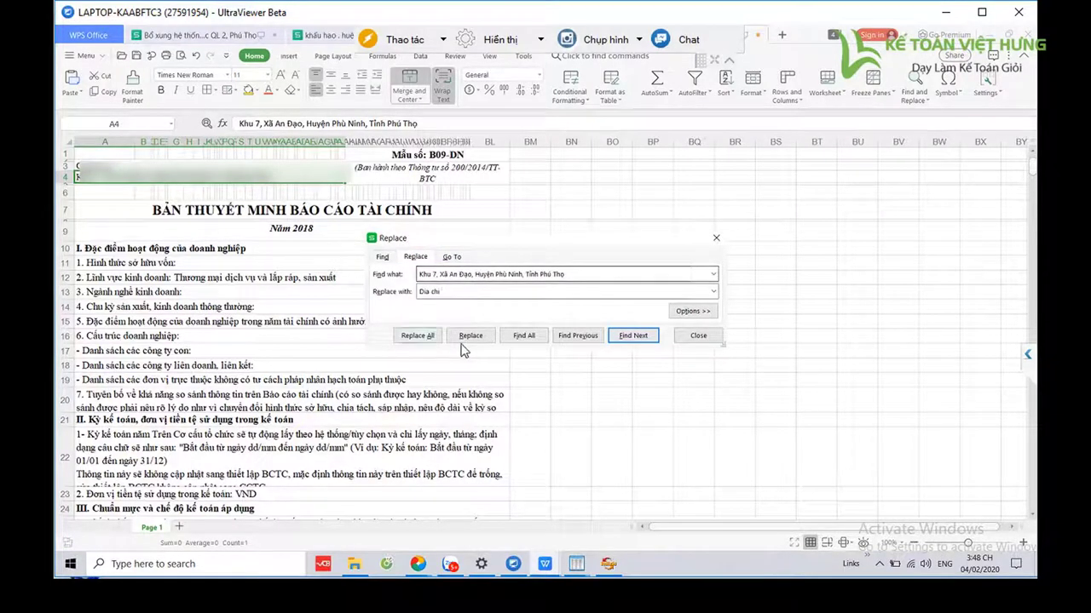
pyautogui.click(417, 335)
pyautogui.click(609, 317)
pyautogui.click(692, 337)
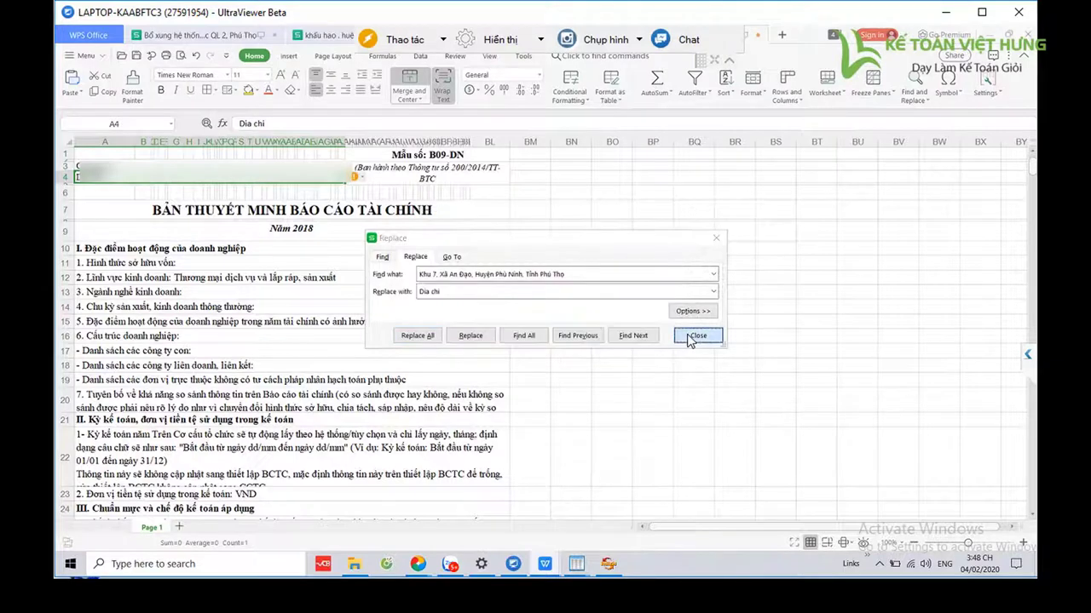
pyautogui.click(308, 322)
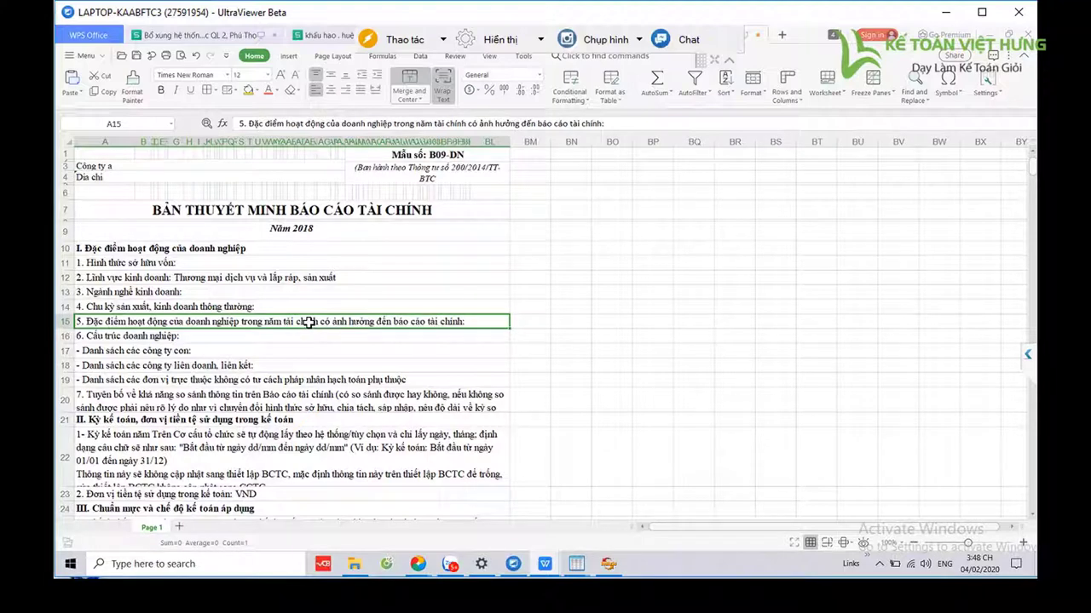
pyautogui.click(385, 403)
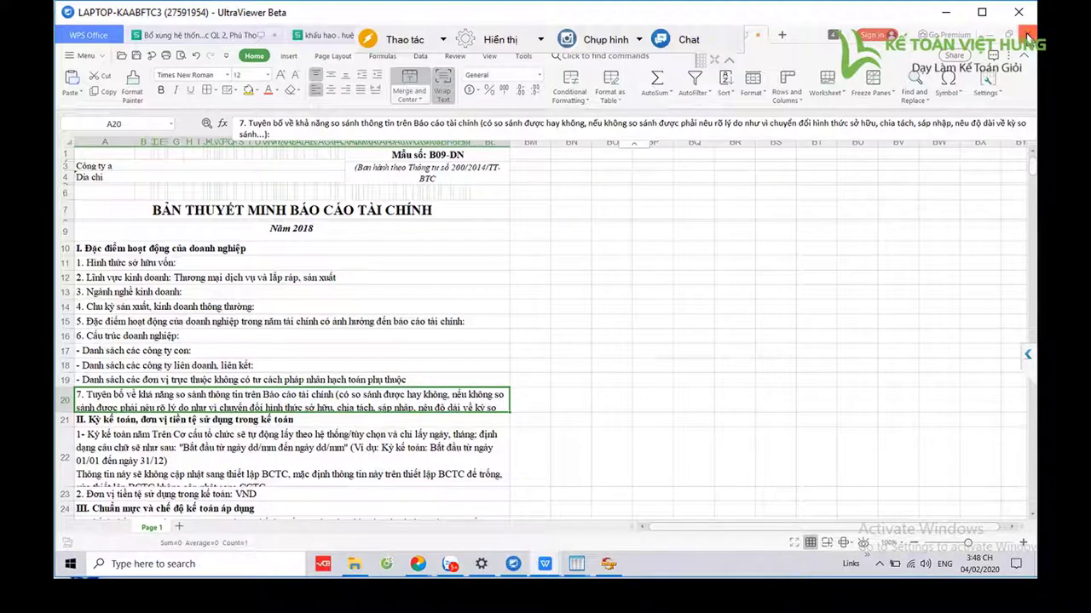
# Switch back to the B09-DN report preview in MISA and close it.
pyautogui.moveTo(452, 564)
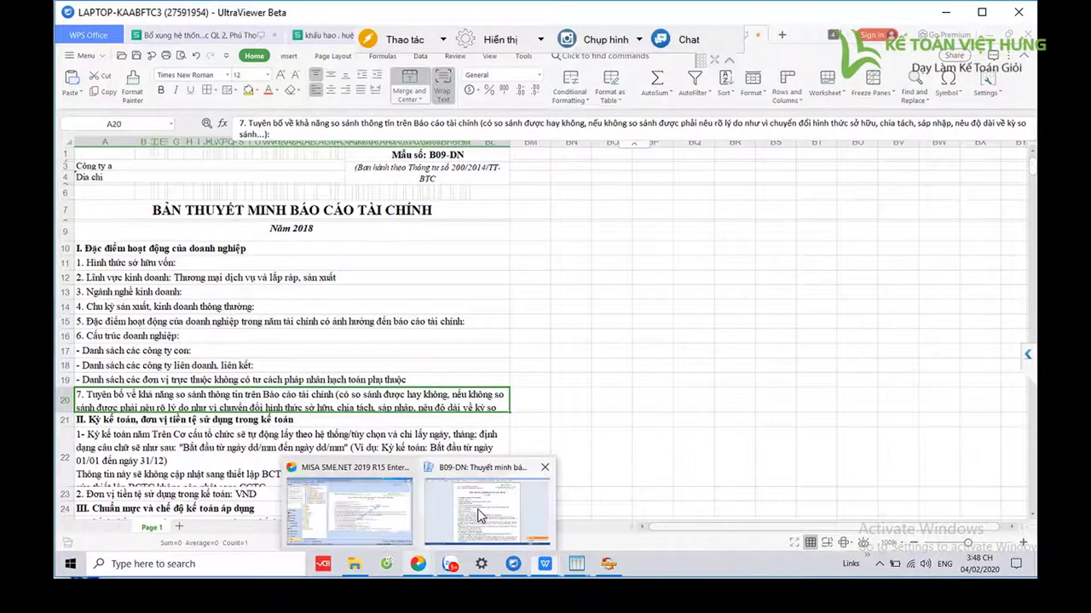
pyautogui.click(482, 517)
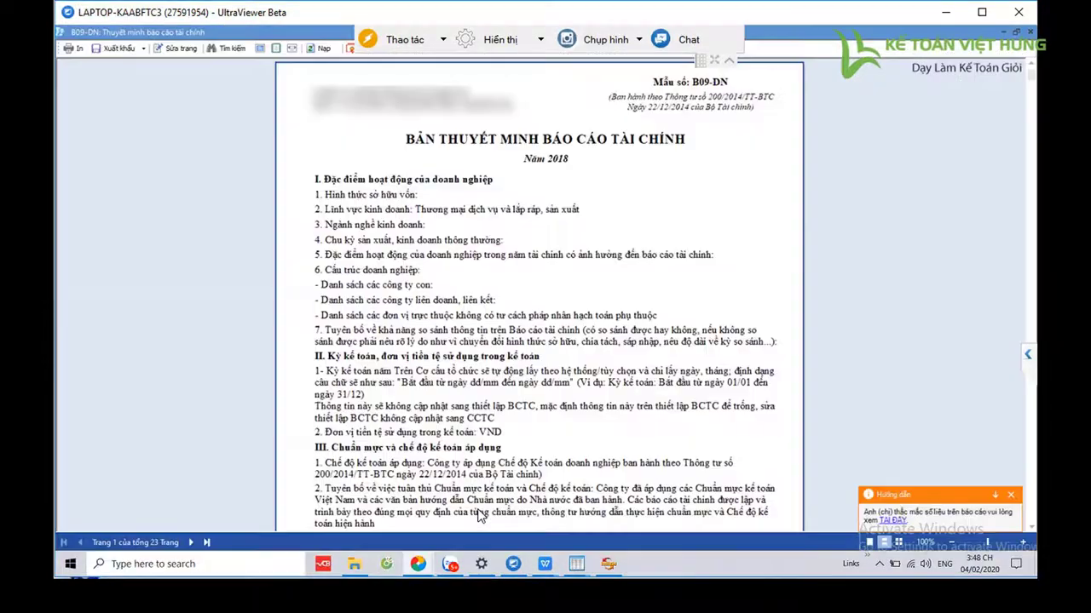
pyautogui.click(729, 60)
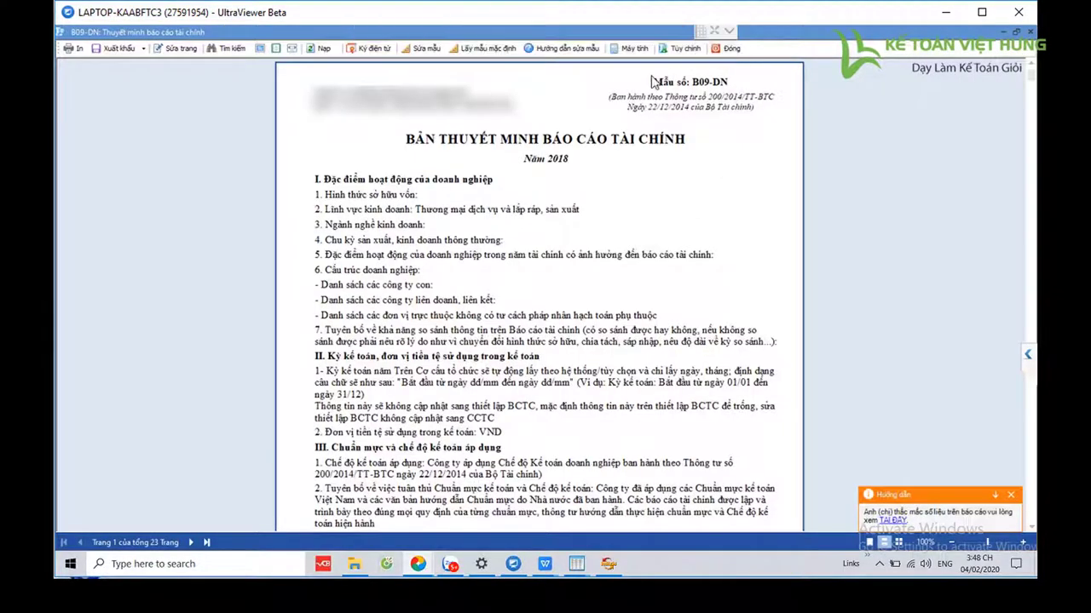
pyautogui.click(728, 50)
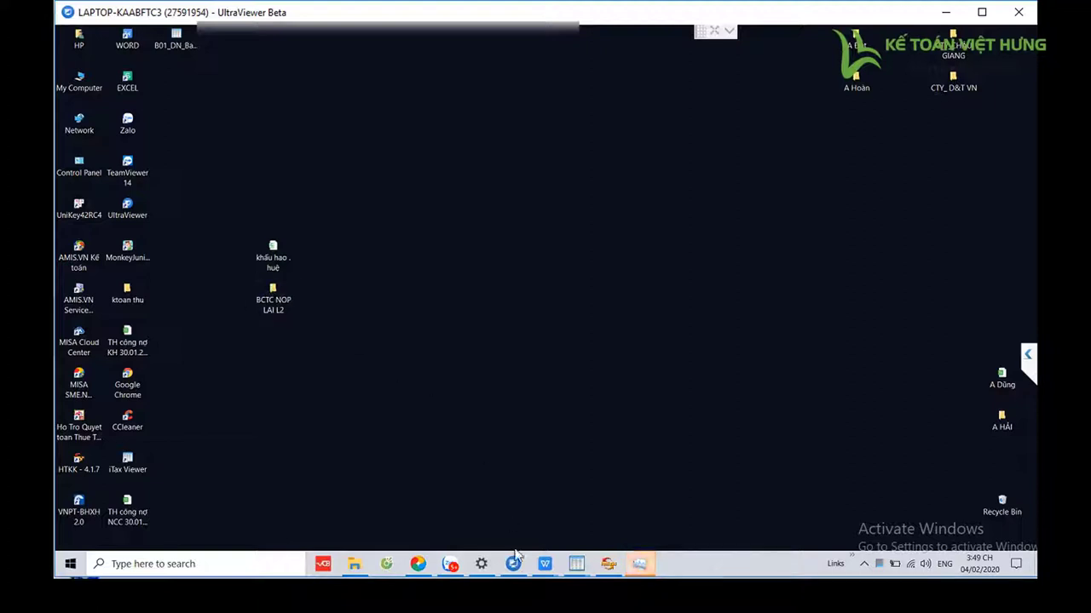
# Return to the MISA main window and close the Bảo trì dữ liệu dialog after the data maintenance.
pyautogui.moveTo(423, 565)
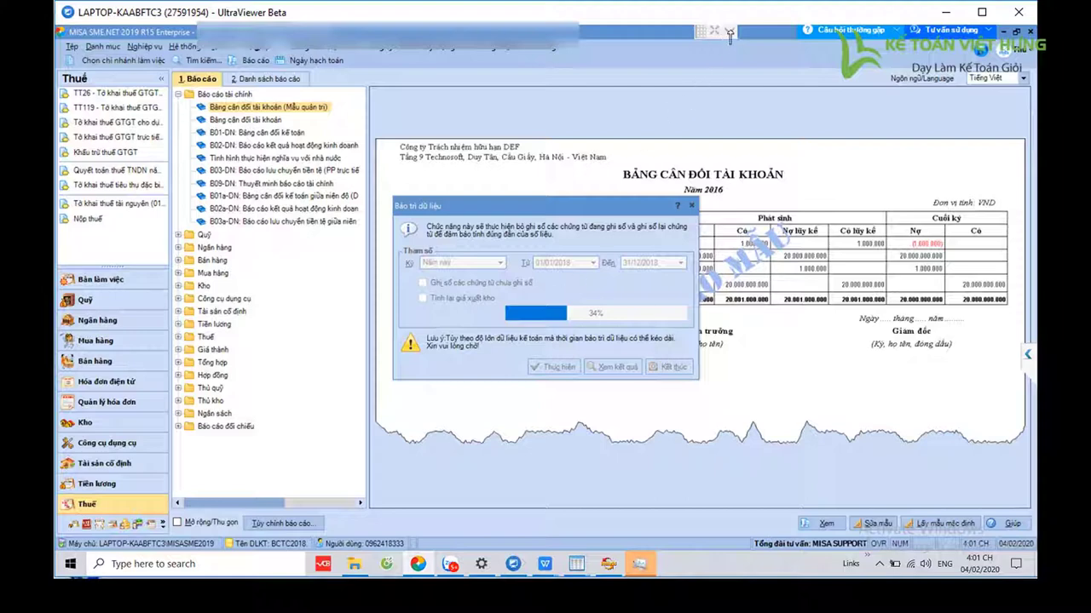
pyautogui.moveTo(729, 38)
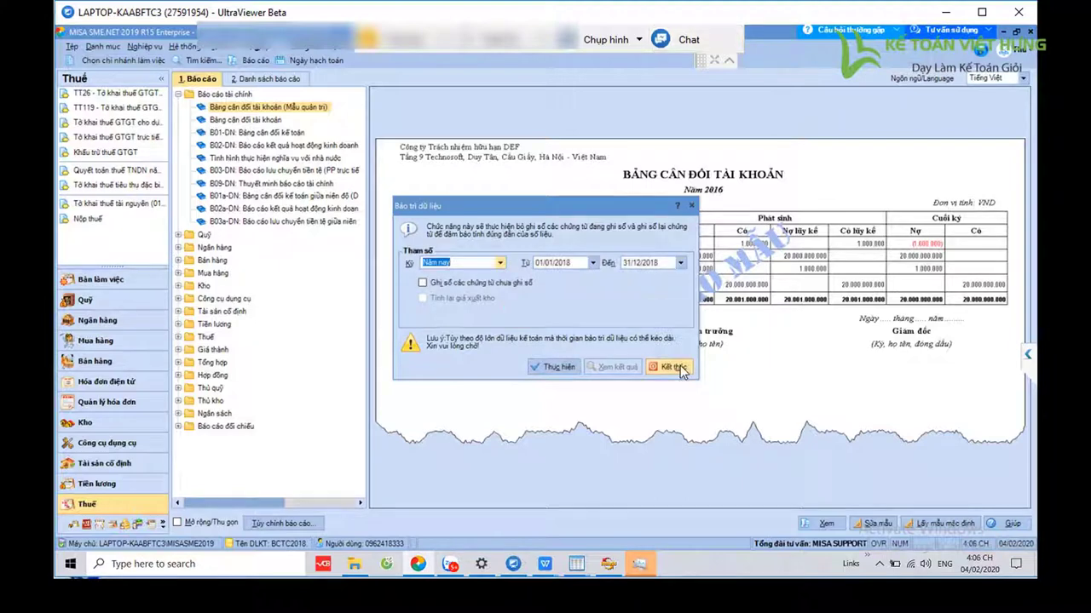
pyautogui.click(678, 368)
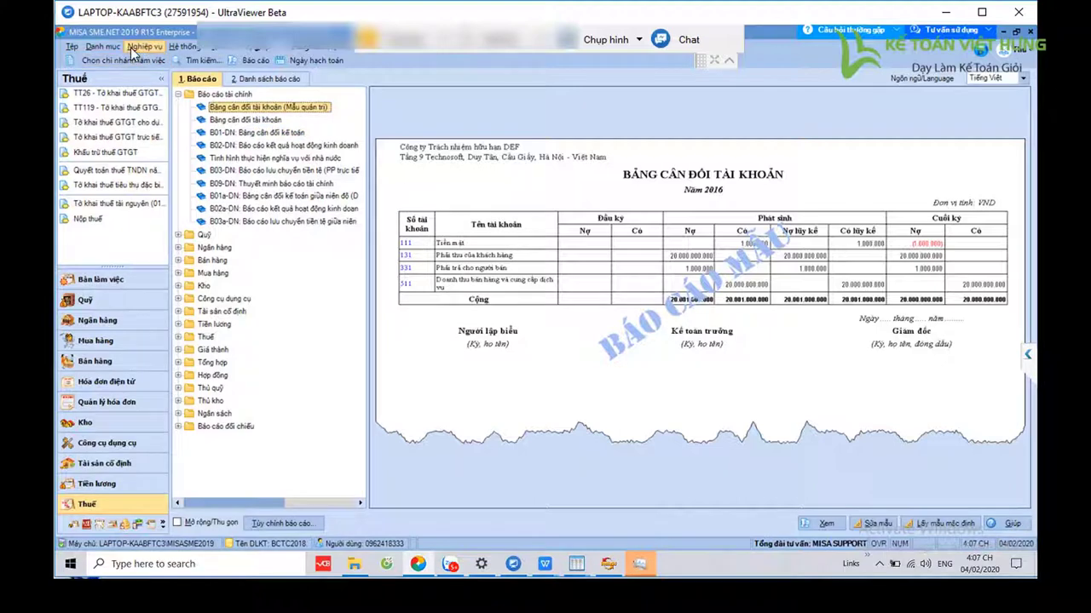
# Open the voucher renumbering tool (Đánh lại số chứng từ) and set the period to Năm nay for voucher type Phiếu thu.
pyautogui.click(217, 48)
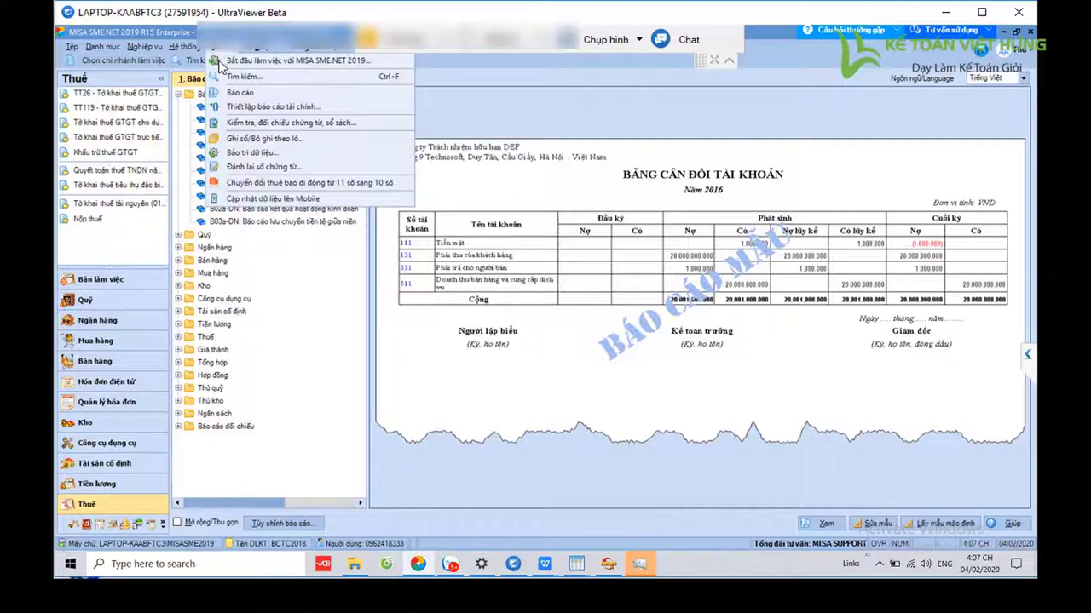
pyautogui.click(244, 168)
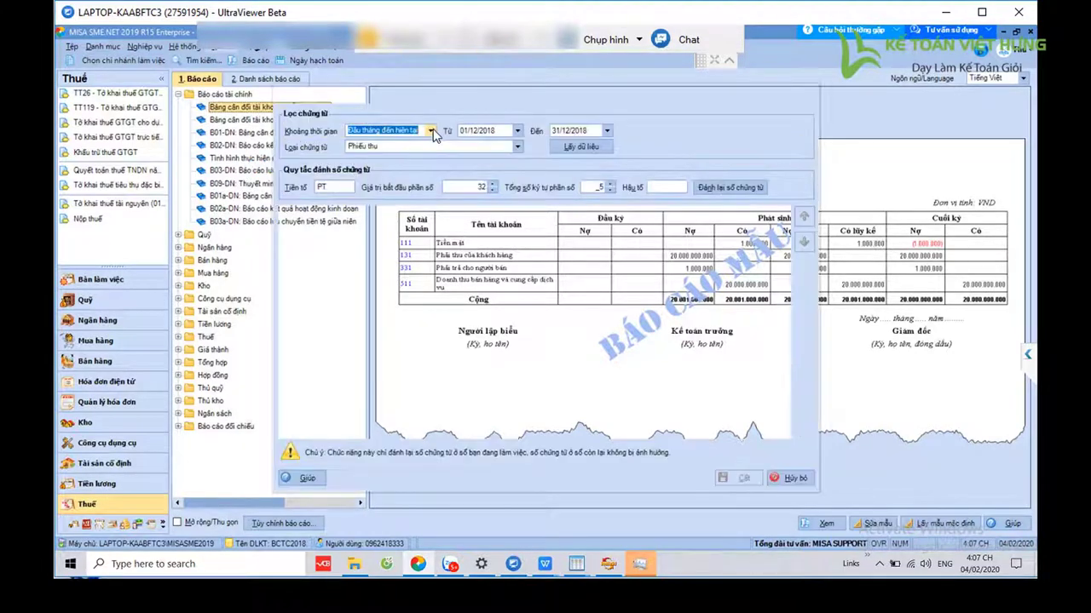
pyautogui.click(432, 132)
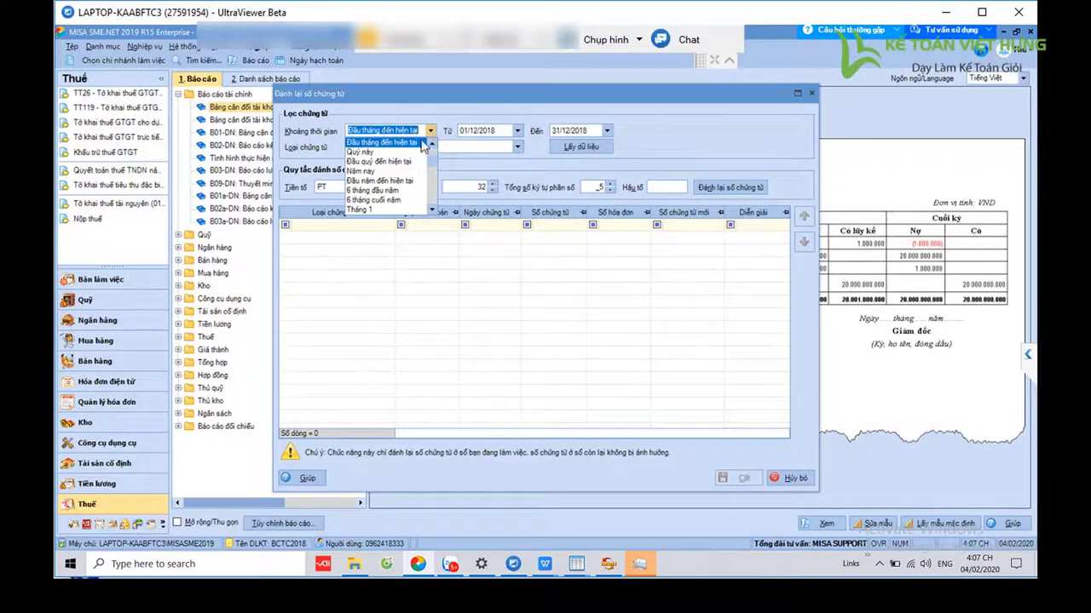
pyautogui.click(393, 173)
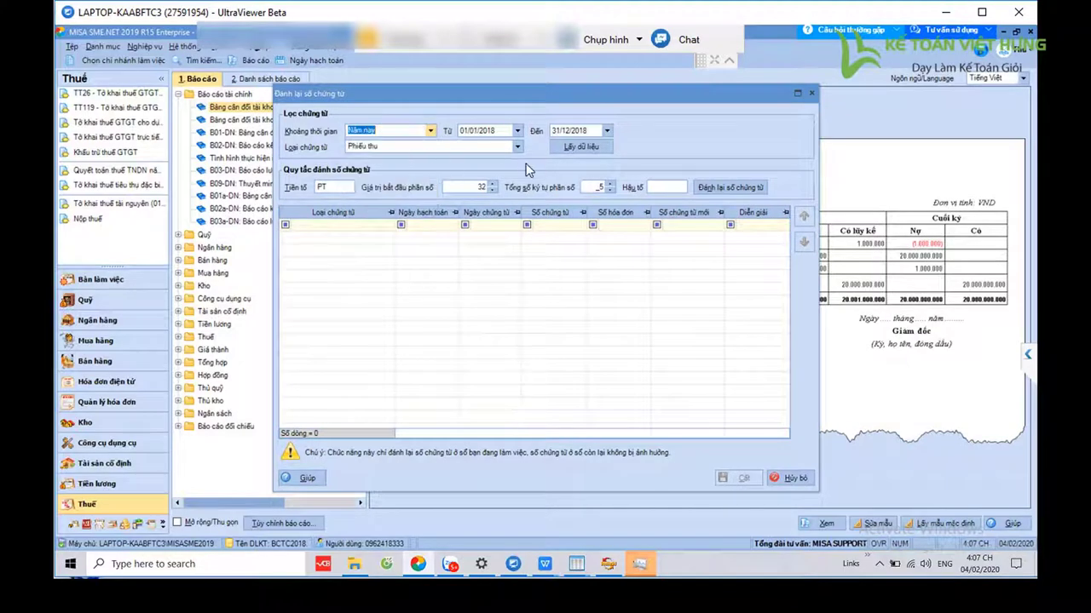
pyautogui.click(376, 145)
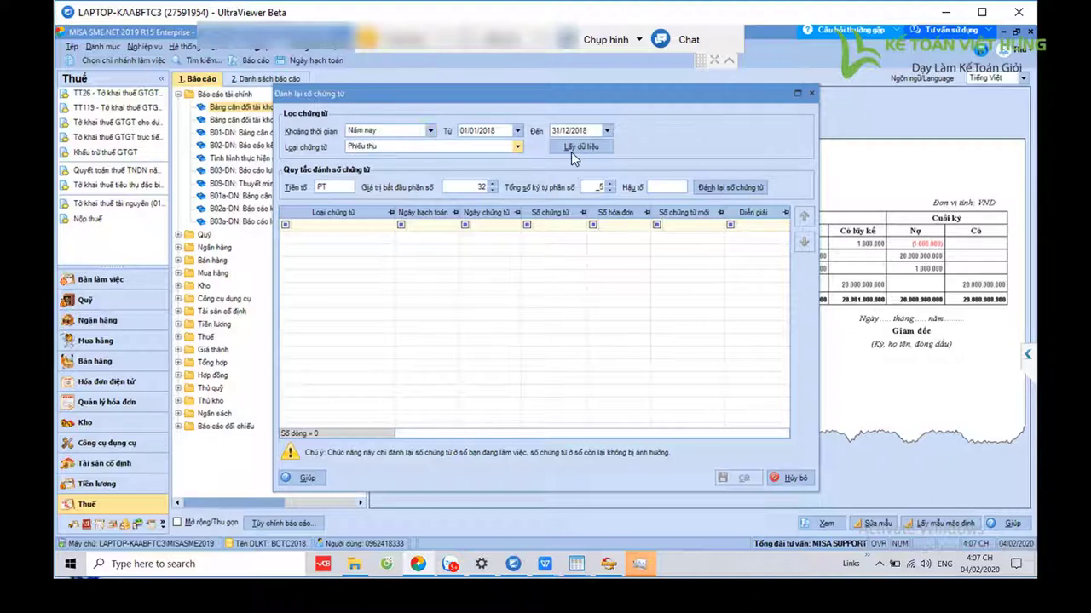
# Set the renumbering rule to prefix 18PT with the numeric part starting at 1.
pyautogui.doubleClick(321, 188)
pyautogui.click(322, 188)
pyautogui.write('18')
pyautogui.moveTo(350, 188); pyautogui.dragTo(314, 187)
pyautogui.doubleClick(475, 189)
pyautogui.write('1')
pyautogui.doubleClick(602, 188)
pyautogui.doubleClick(468, 186)
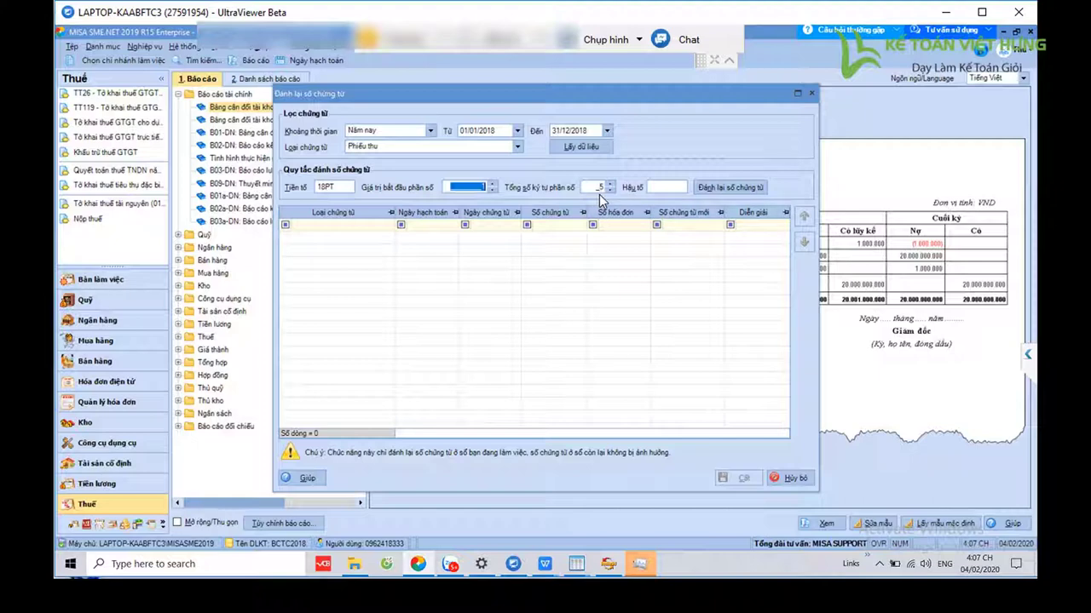
# Load the year's Phiếu thu vouchers and generate their new numbers with the 18PT rule.
pyautogui.click(583, 149)
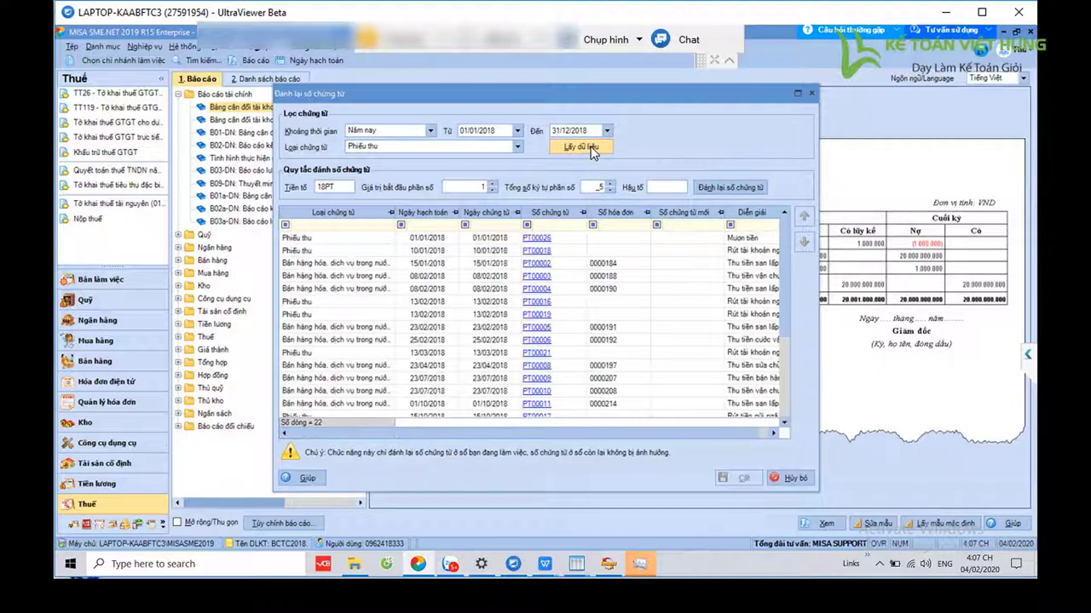
pyautogui.click(731, 188)
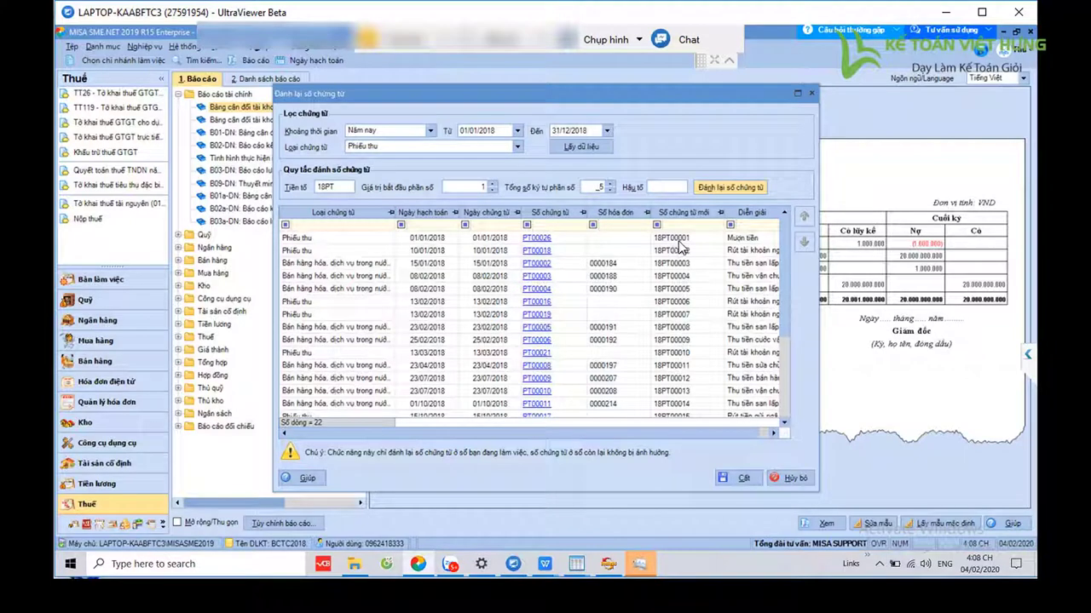
pyautogui.click(597, 188)
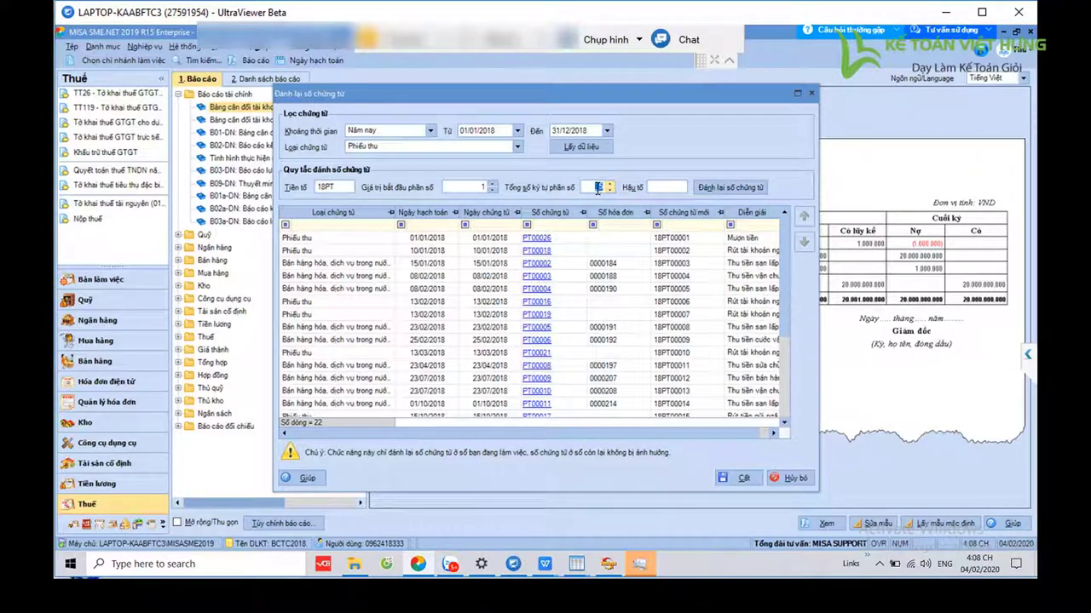
# Reapply the numbering rule with a 5-character numeric part and check the new Phiếu thu numbers through the whole list.
pyautogui.click(729, 190)
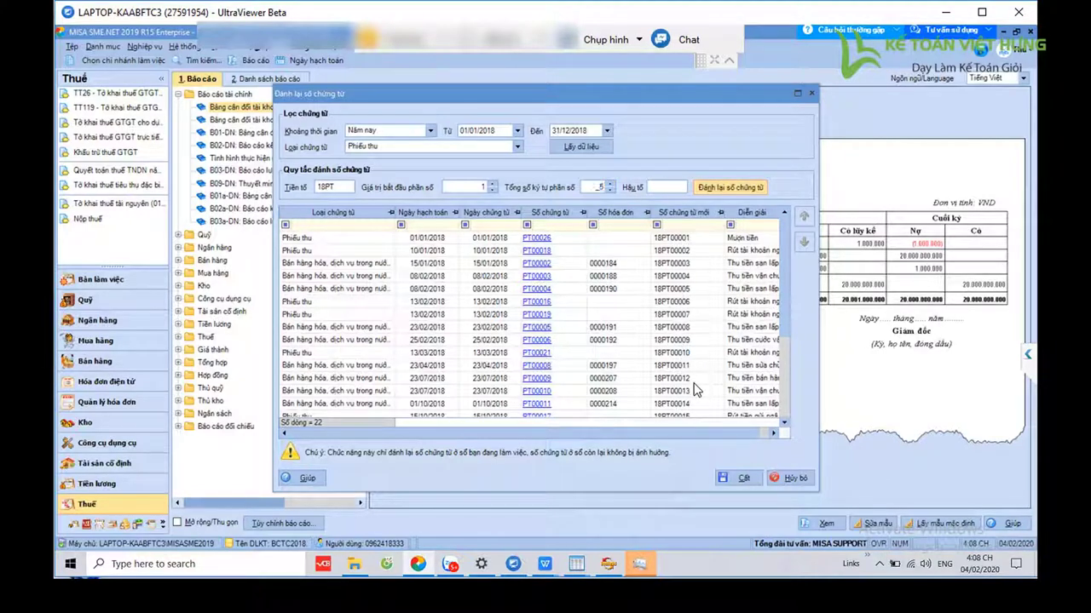
pyautogui.scroll(-3, 780, 406)
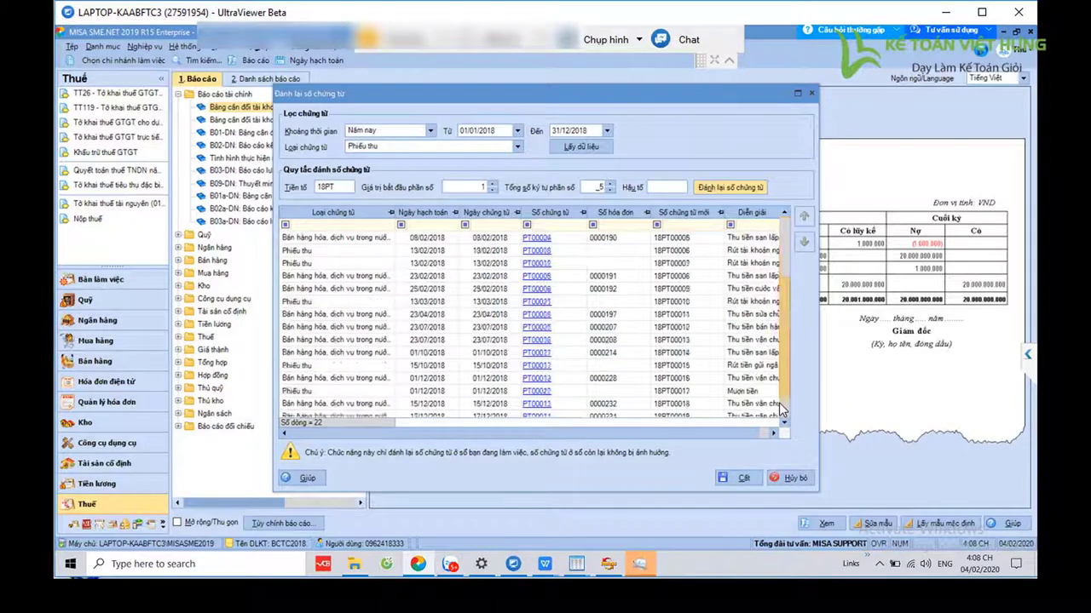
pyautogui.moveTo(788, 319); pyautogui.dragTo(799, 237)
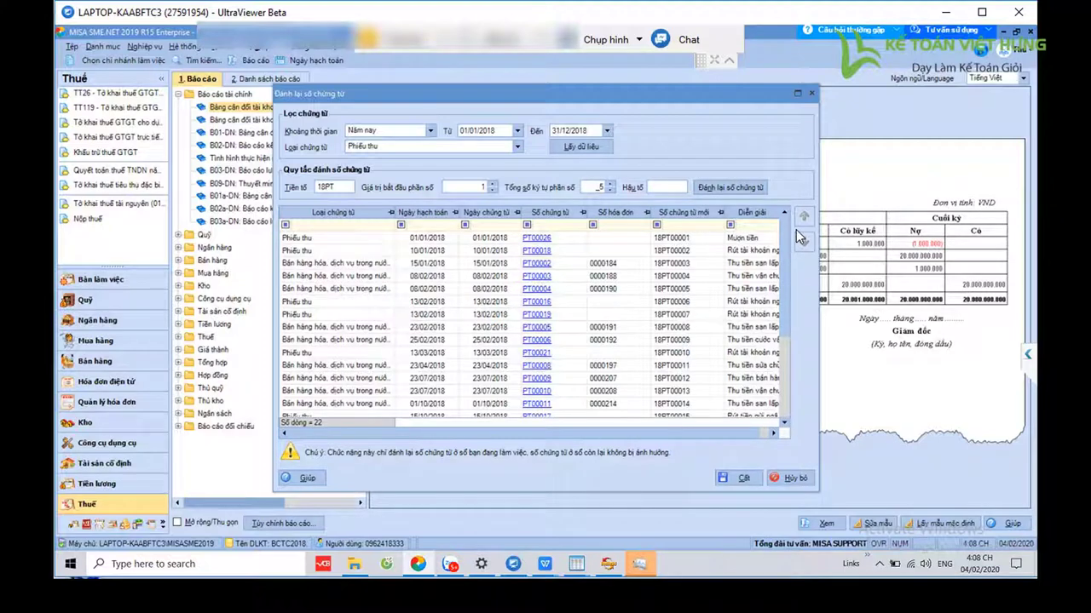
pyautogui.scroll(-3, 778, 364)
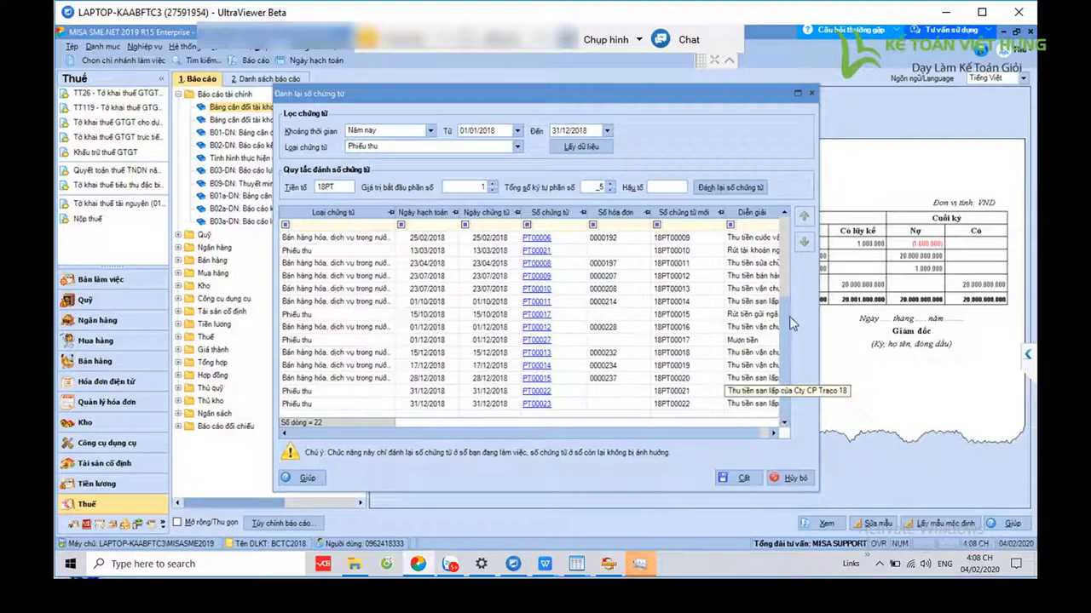
pyautogui.moveTo(791, 276); pyautogui.dragTo(791, 223)
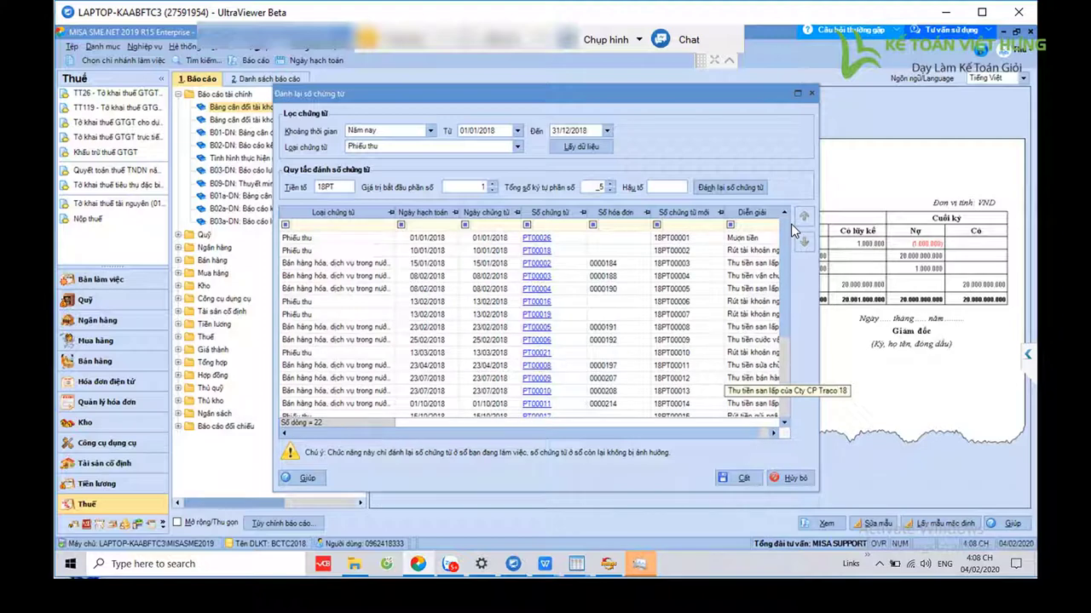
# Save the new Phiếu thu numbers, close the renumbering tool and reopen it for another voucher type.
pyautogui.click(745, 479)
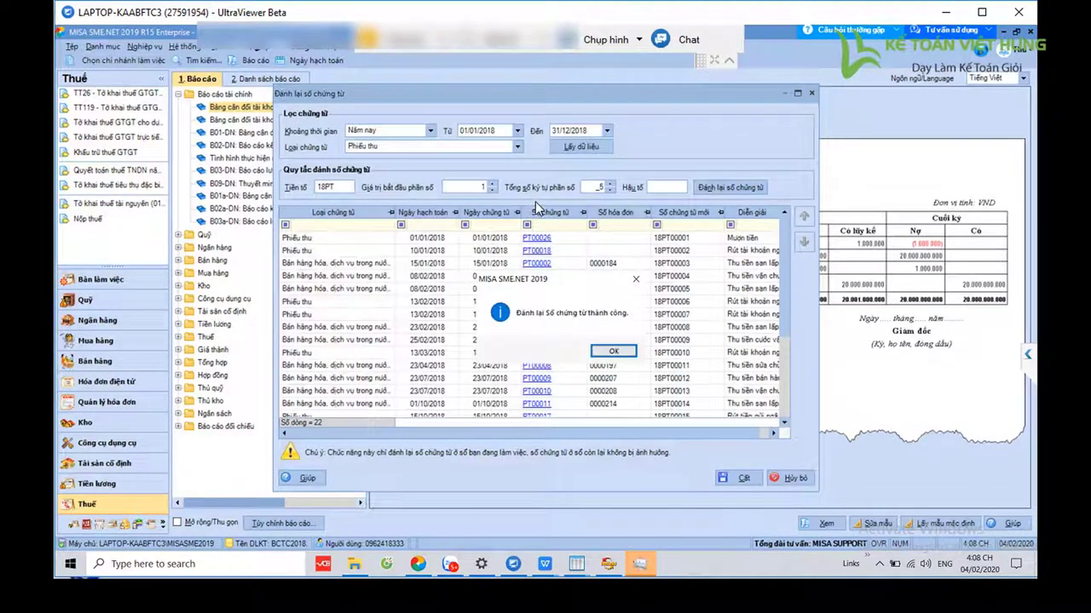
pyautogui.click(610, 353)
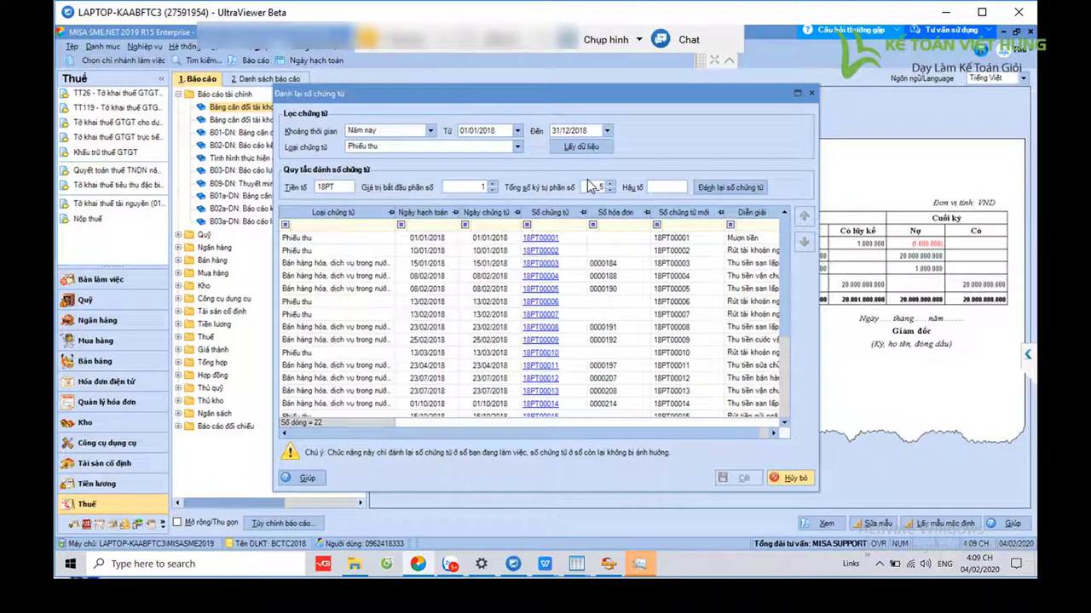
pyautogui.click(793, 479)
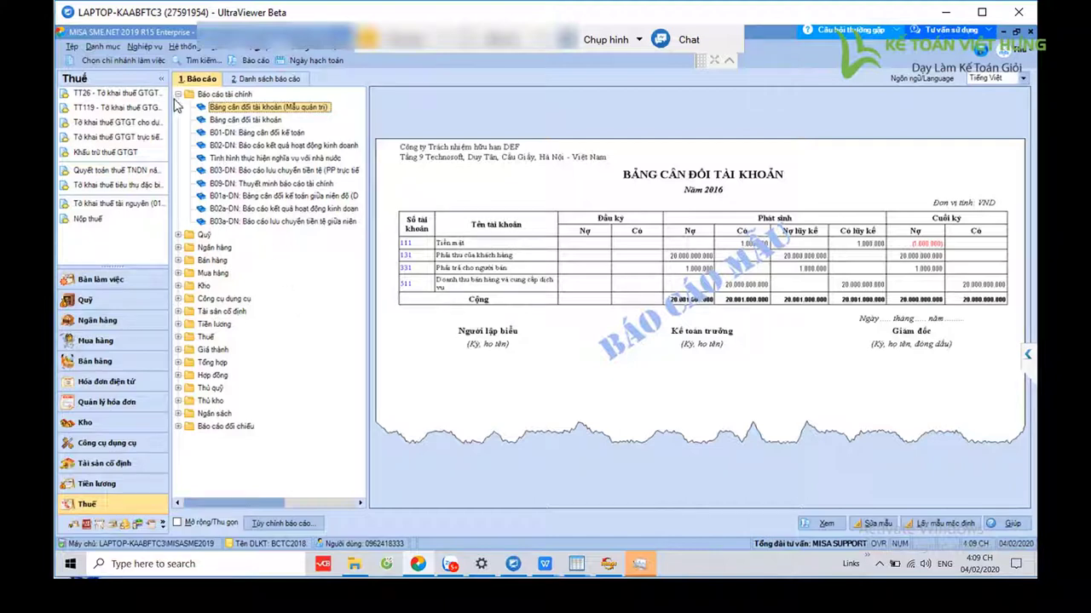
pyautogui.click(203, 48)
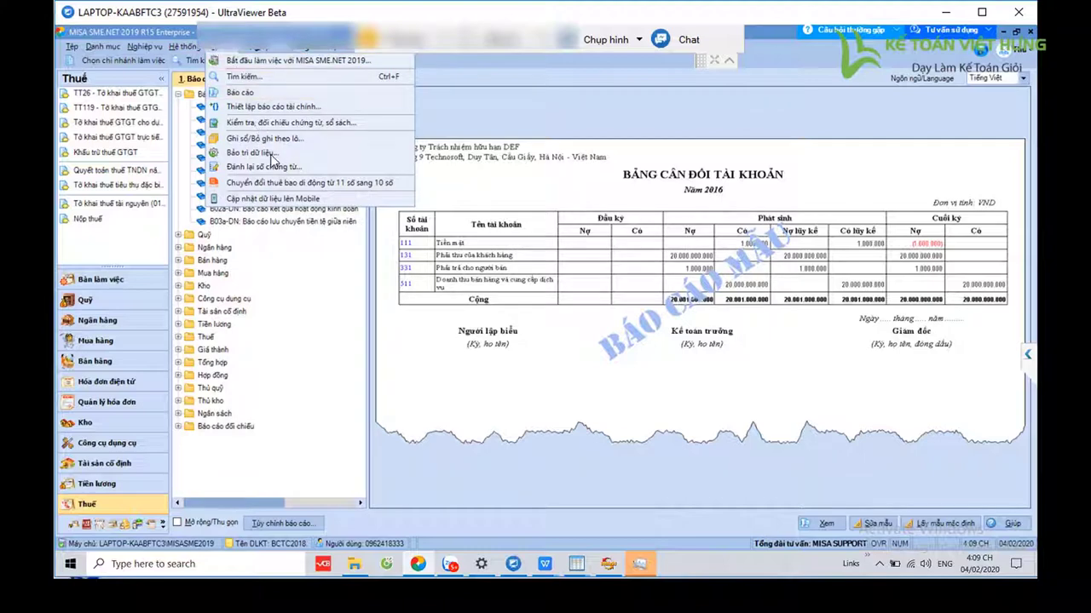
pyautogui.click(279, 168)
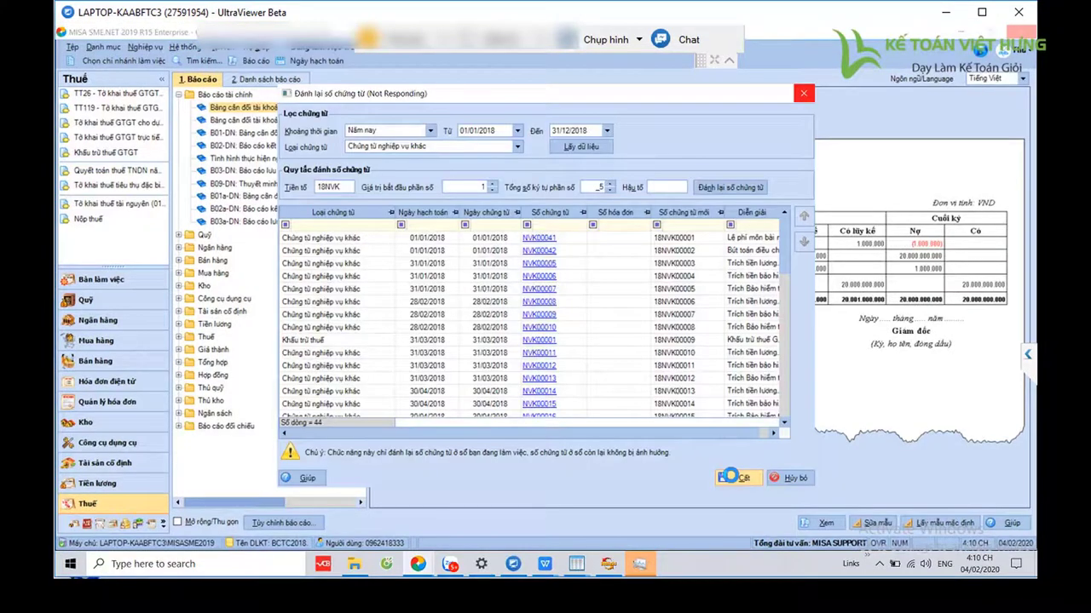
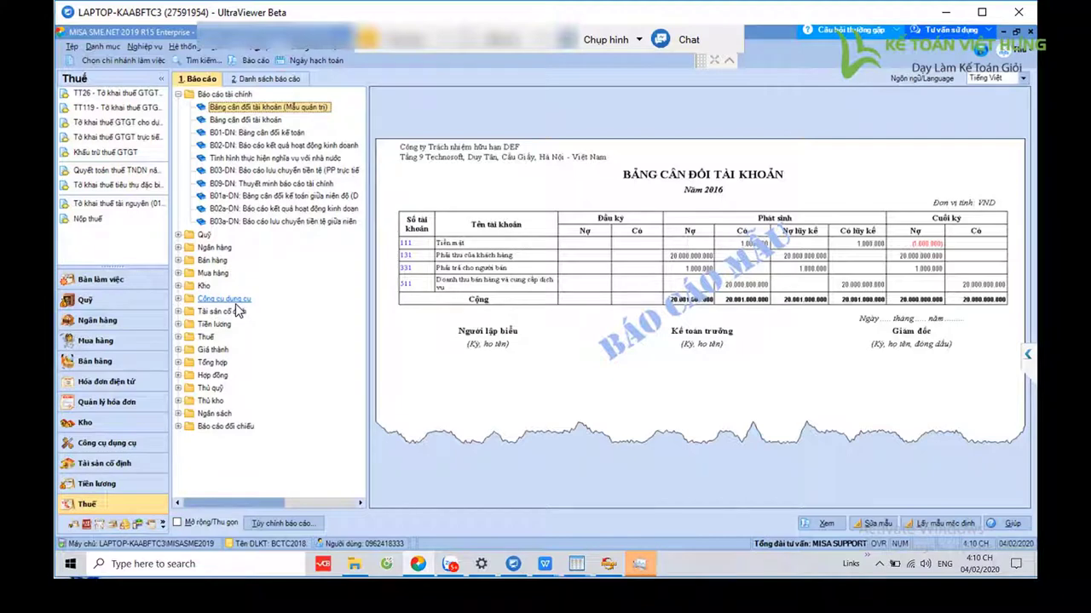
# Expand the Tổng hợp report group and generate the Bảng cân đối tài khoản (Mẫu quản trị) for Năm nay.
pyautogui.click(212, 365)
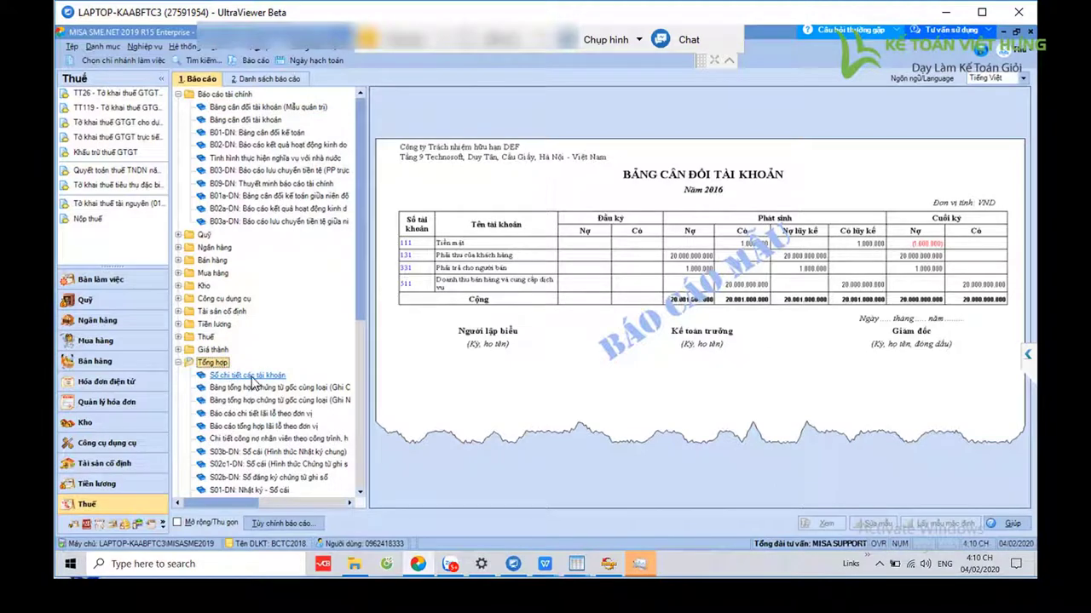
pyautogui.click(252, 379)
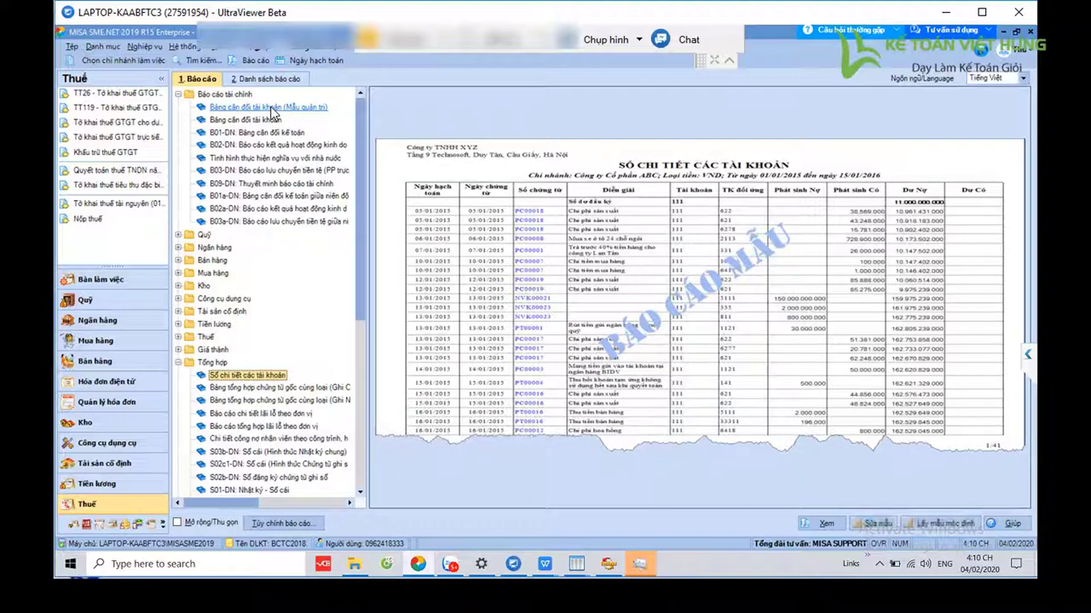
pyautogui.click(271, 109)
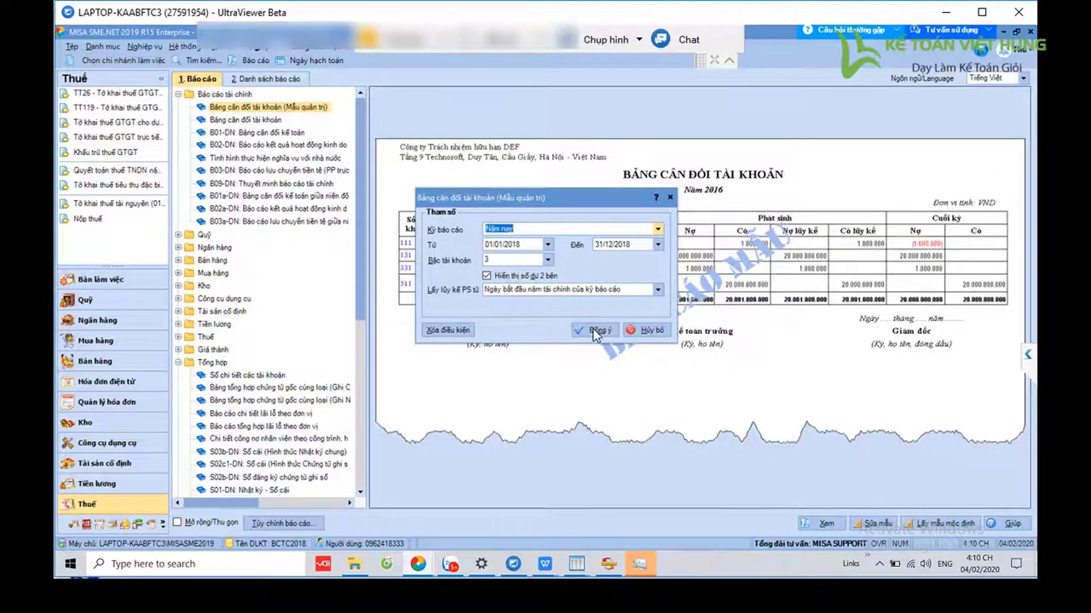
pyautogui.click(596, 327)
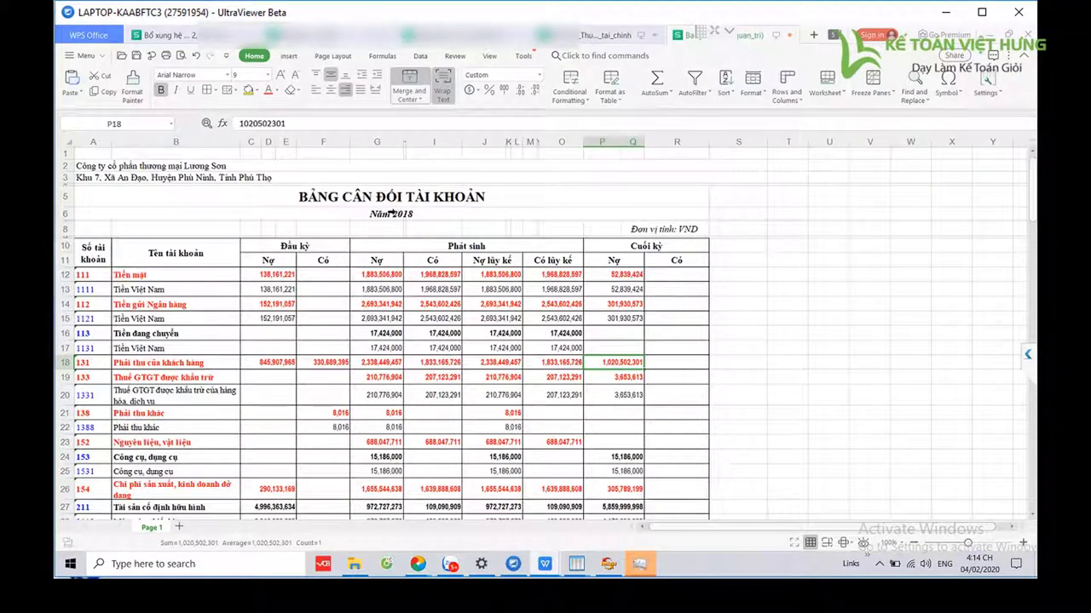
# Examine which accounts the exported trial balance lists, including 111 and 211 with its sub-accounts 2112 and 2113.
pyautogui.click(63, 275)
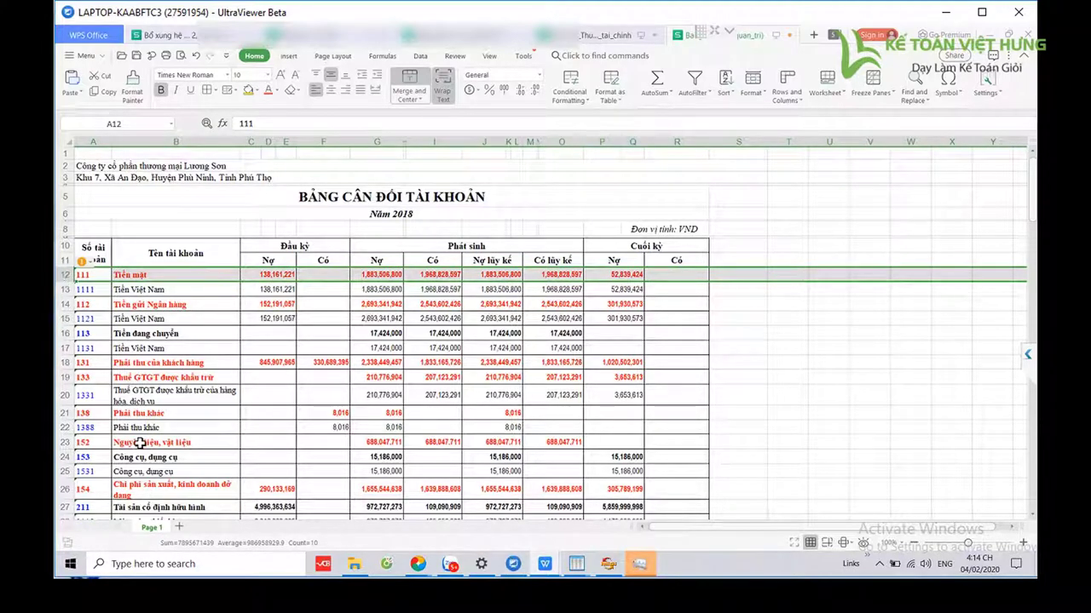
pyautogui.scroll(-2, 357, 437)
pyautogui.click(356, 436)
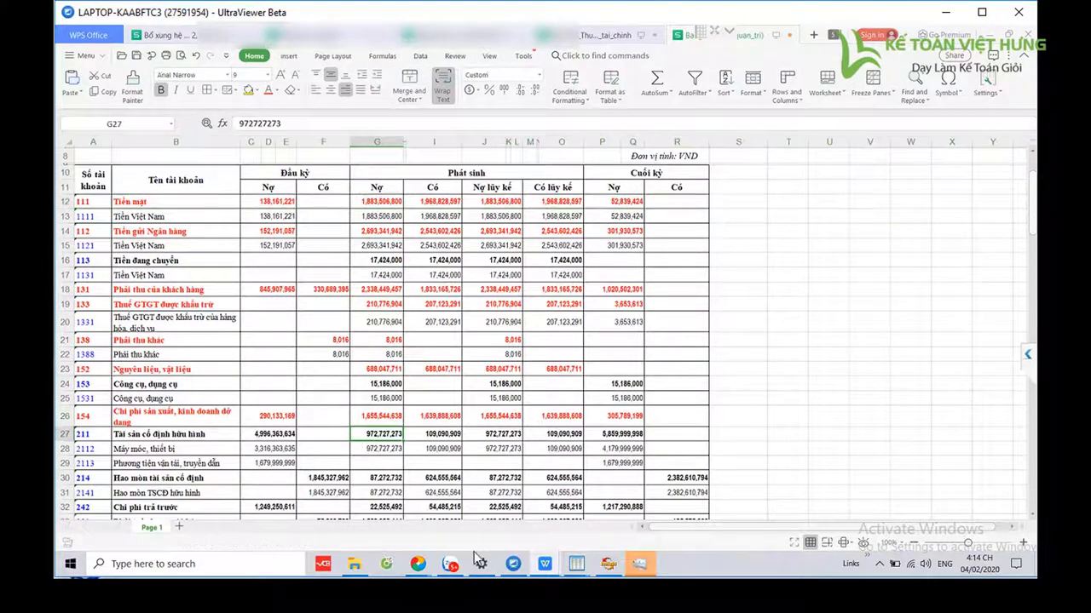
pyautogui.scroll(-2, 194, 478)
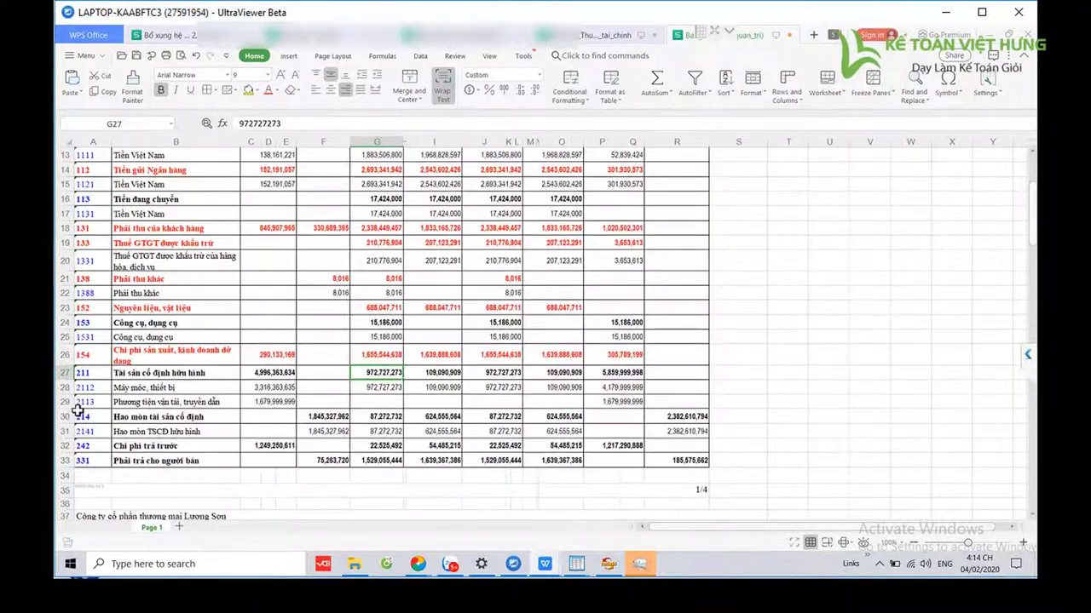
pyautogui.click(65, 373)
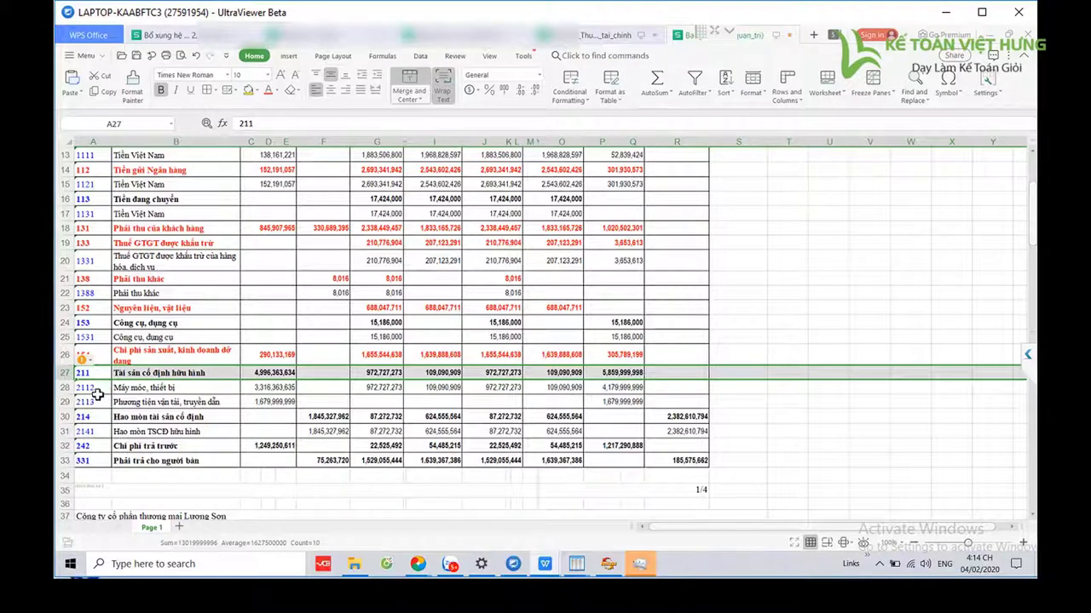
pyautogui.click(90, 402)
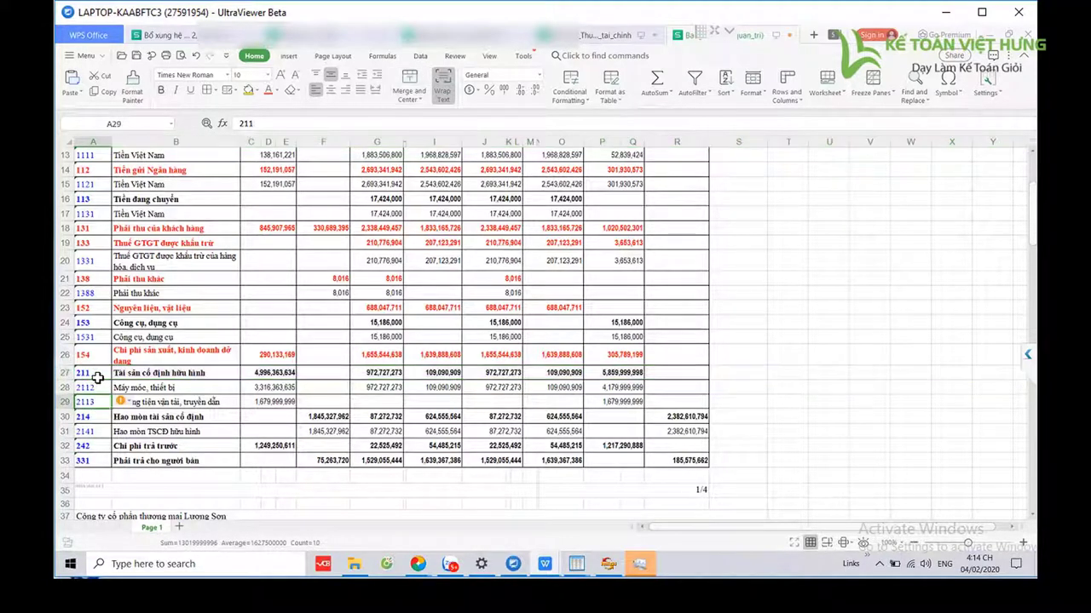
pyautogui.click(98, 373)
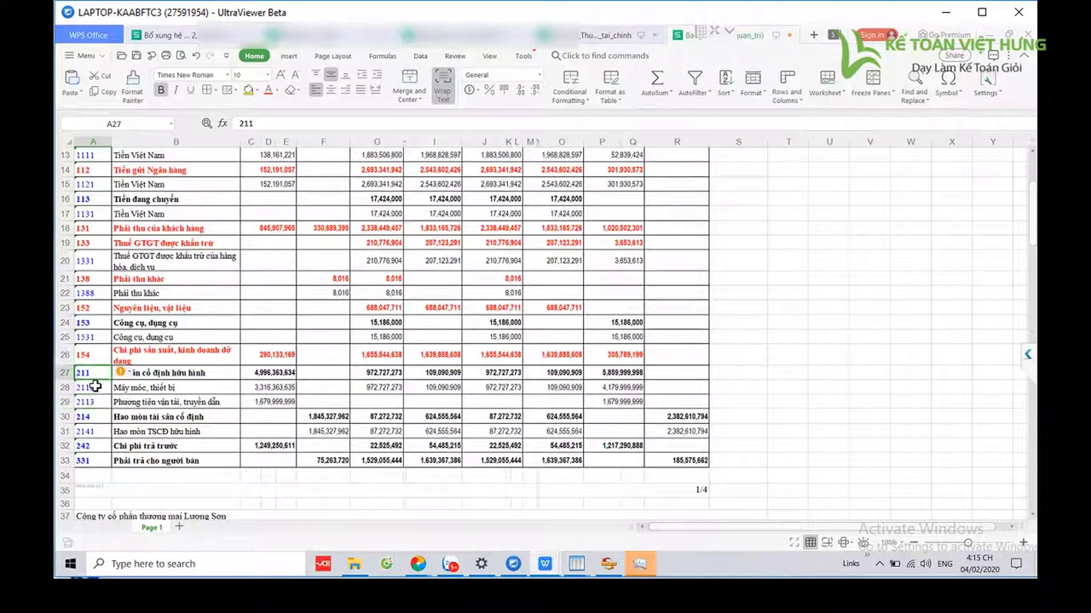
pyautogui.click(95, 387)
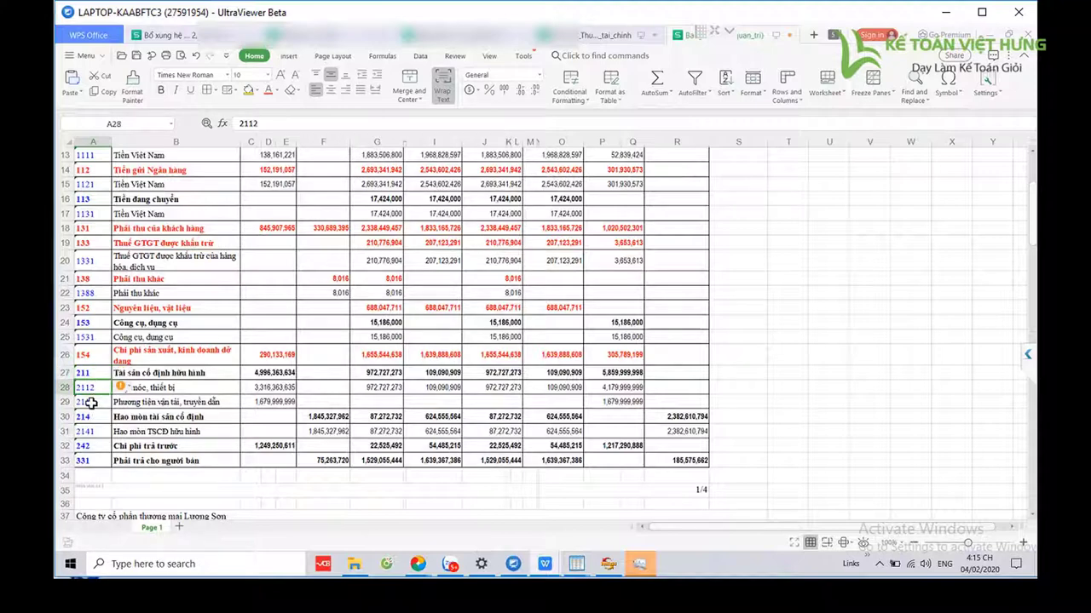
pyautogui.click(90, 402)
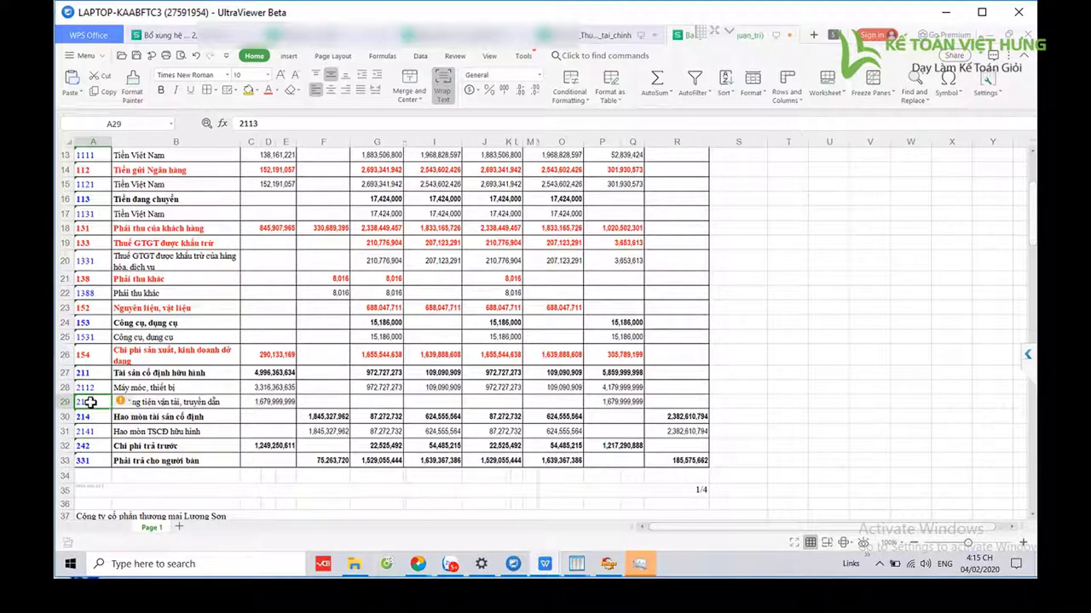
pyautogui.press('Up')
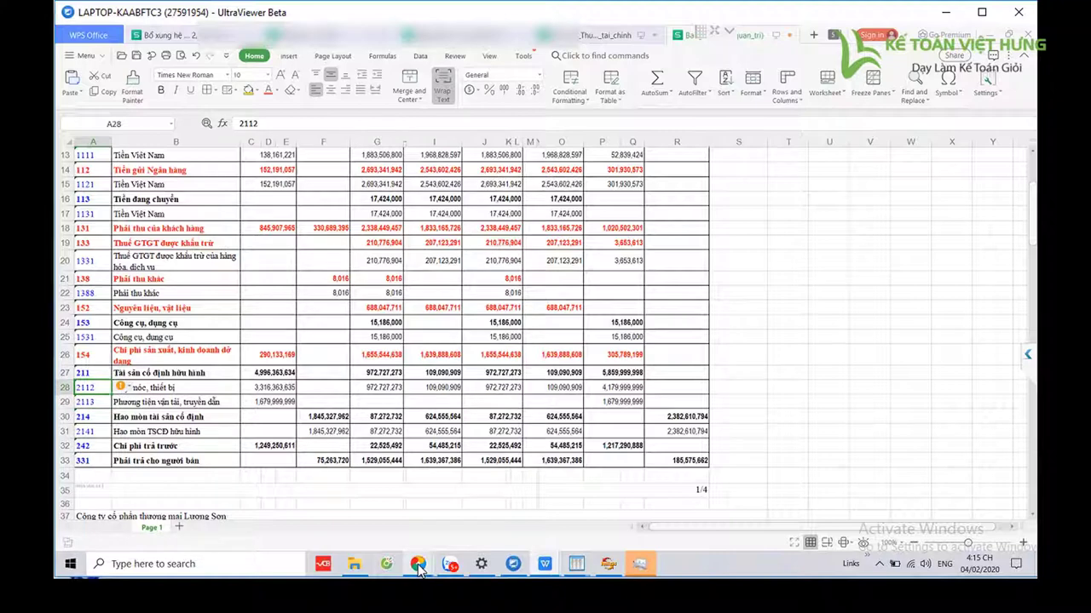
# Switch back to MISA's Bảng cân đối tài khoản report and close it.
pyautogui.moveTo(418, 568)
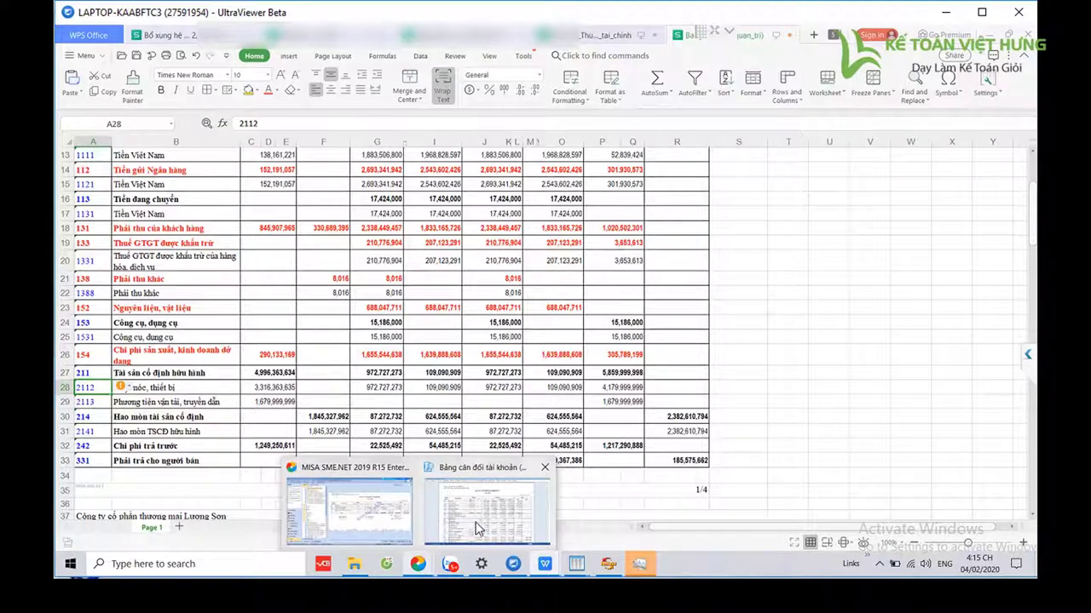
pyautogui.click(478, 529)
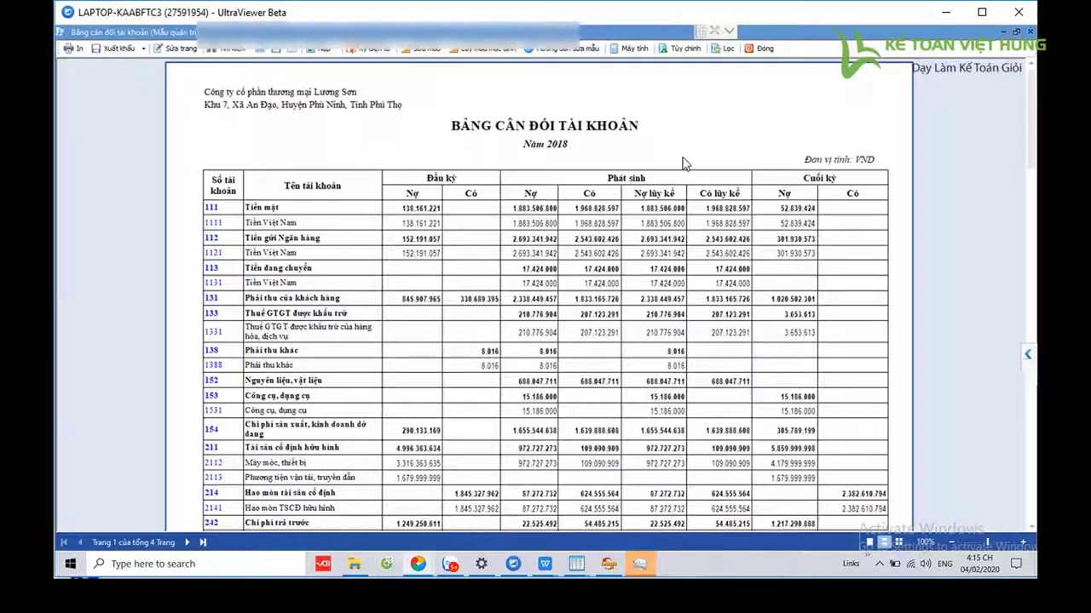
pyautogui.click(764, 52)
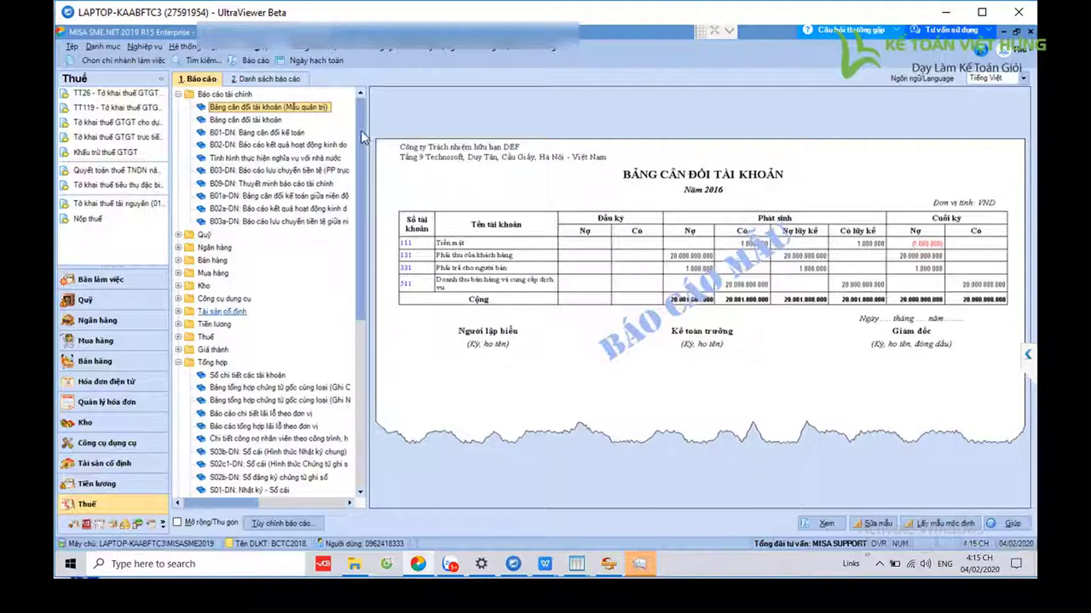
# Generate the Sổ chi tiết các tài khoản report for account 111 with the period Năm nay.
pyautogui.click(230, 380)
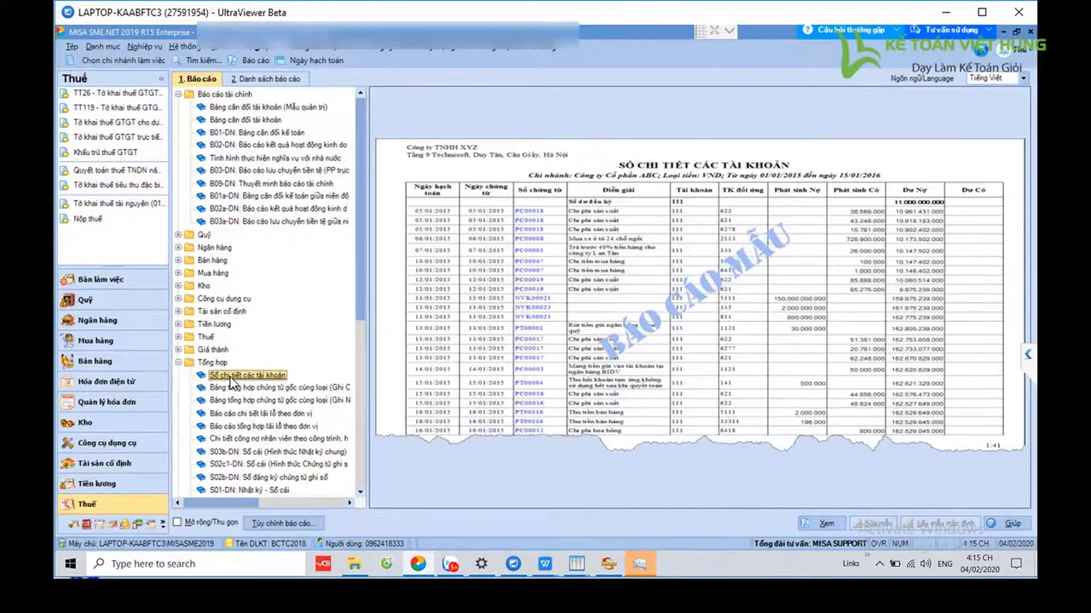
pyautogui.doubleClick(230, 380)
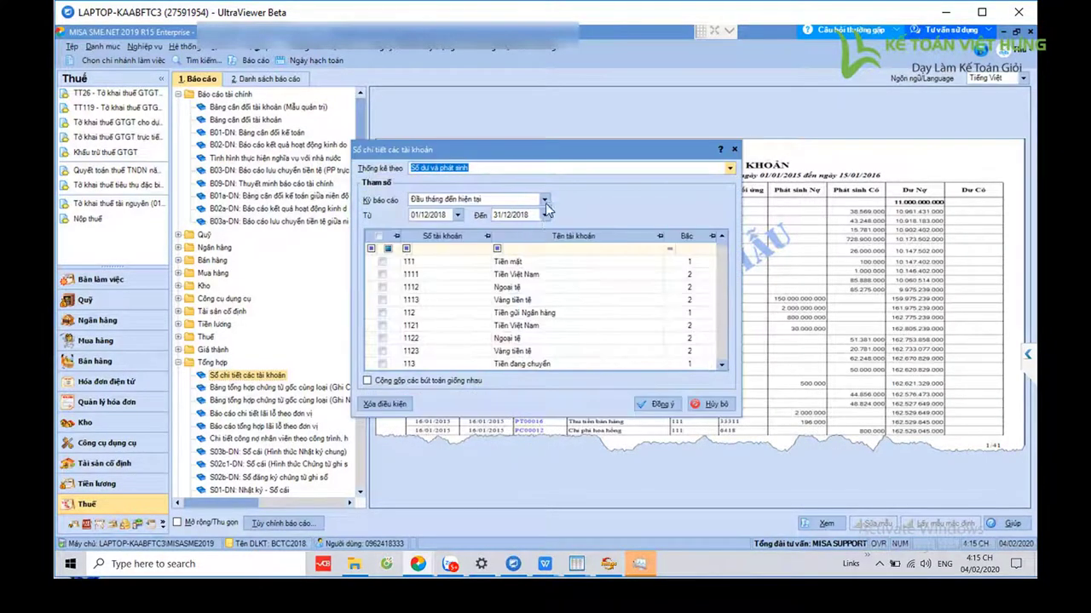
pyautogui.click(544, 200)
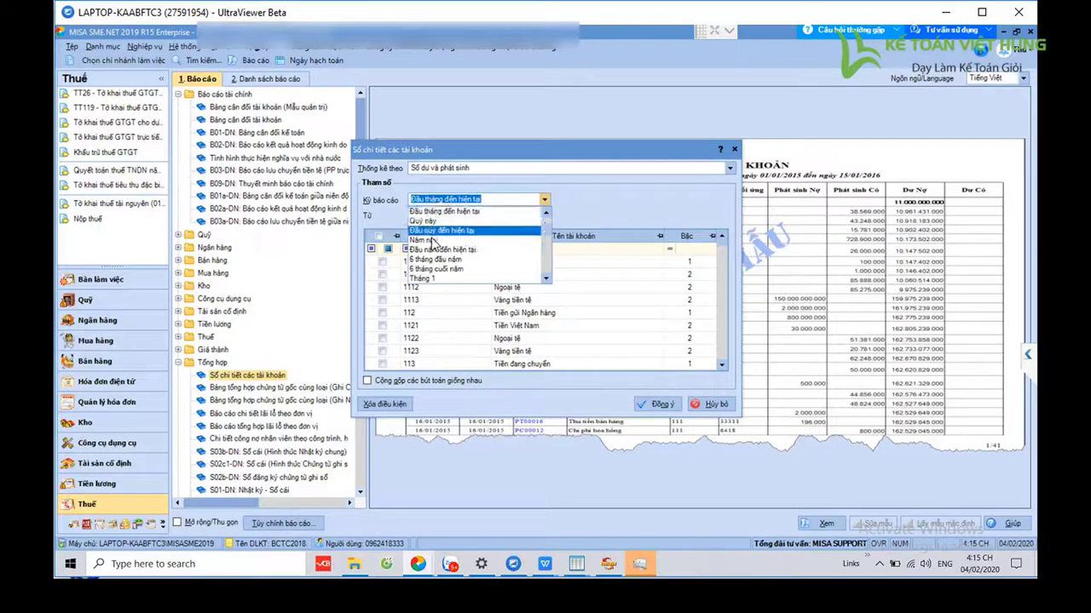
pyautogui.click(430, 241)
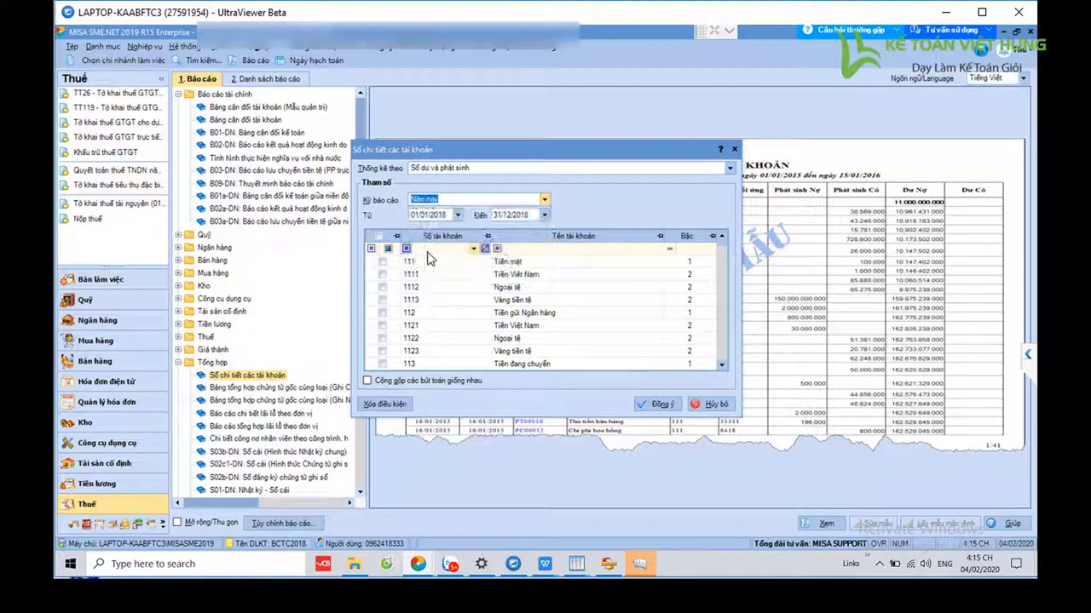
pyautogui.click(382, 262)
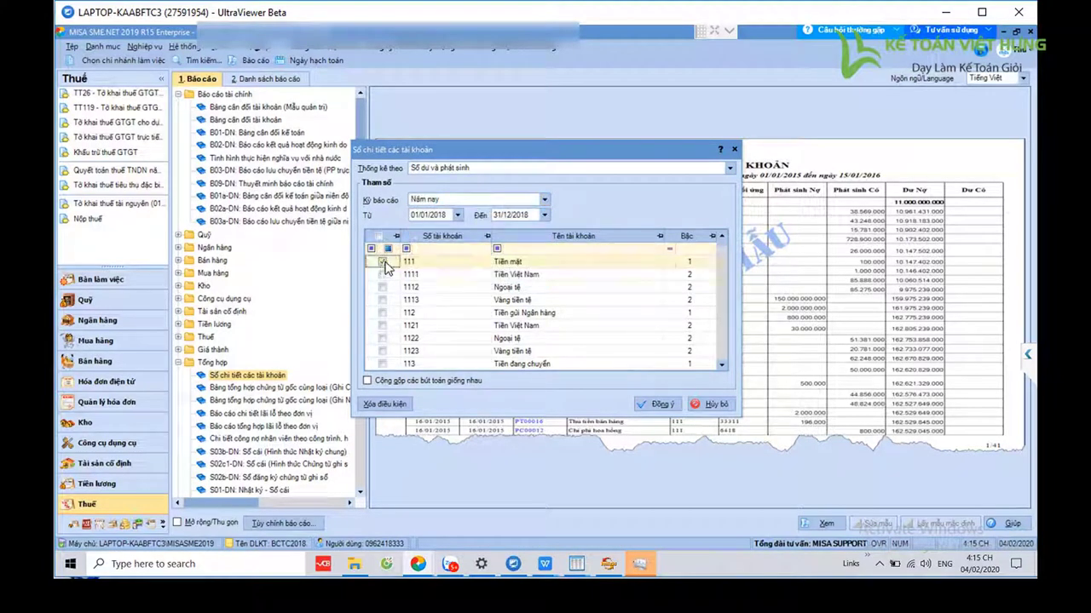
pyautogui.click(654, 404)
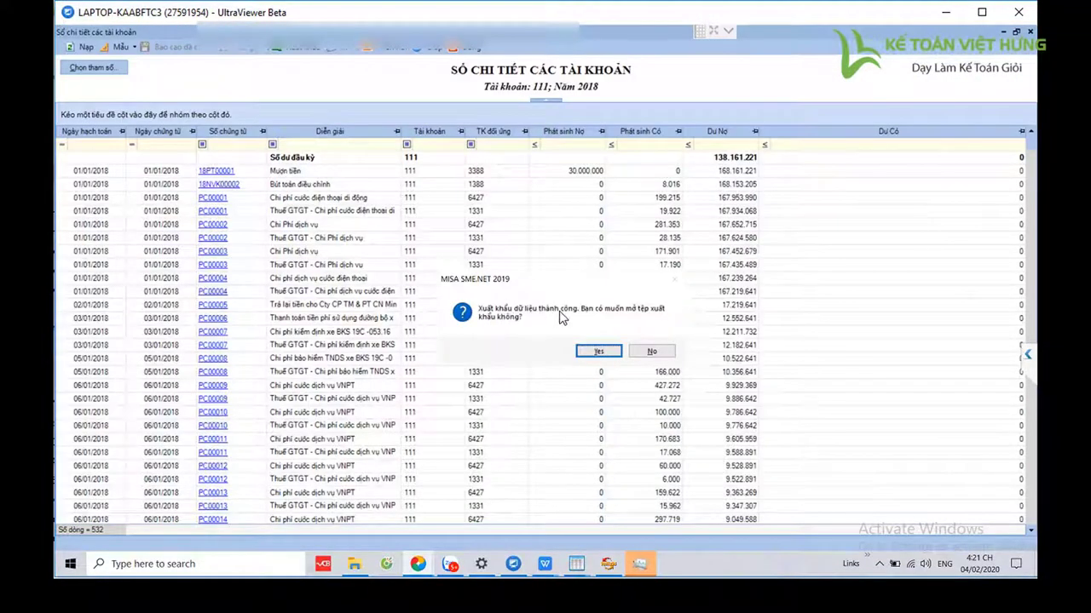
# Open the exported account 111 ledger workbook and rename its Báo cáo sheet to 111.
pyautogui.click(597, 356)
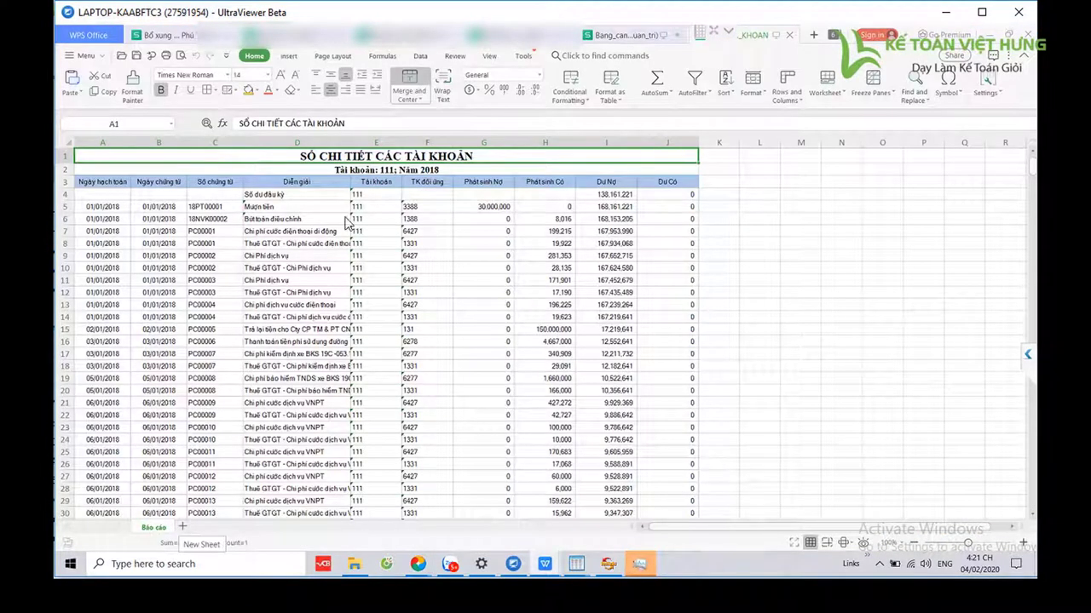
pyautogui.rightClick(154, 529)
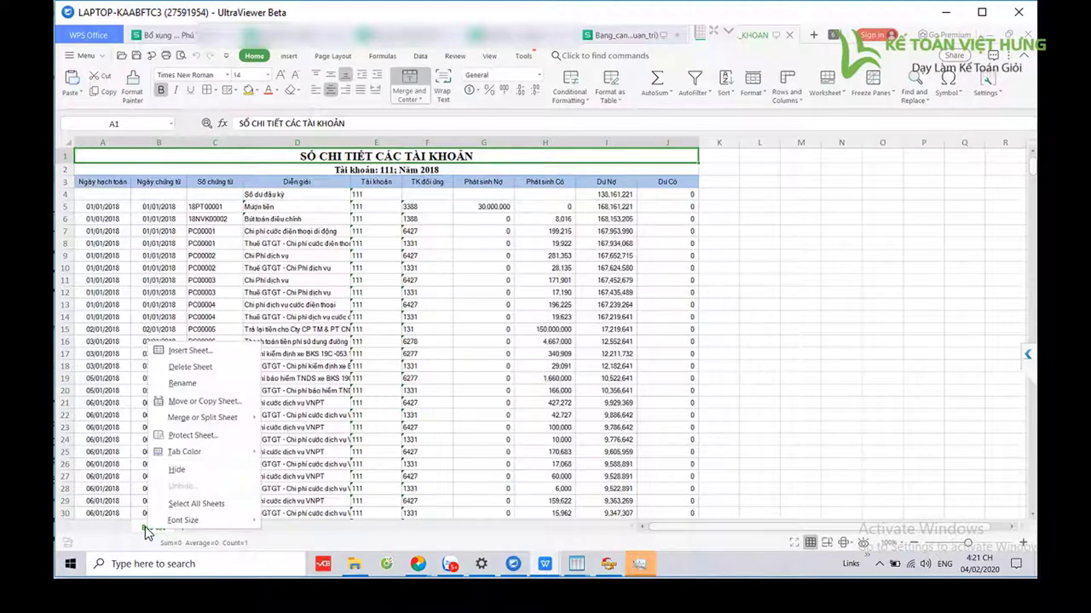
pyautogui.click(182, 385)
pyautogui.write('111')
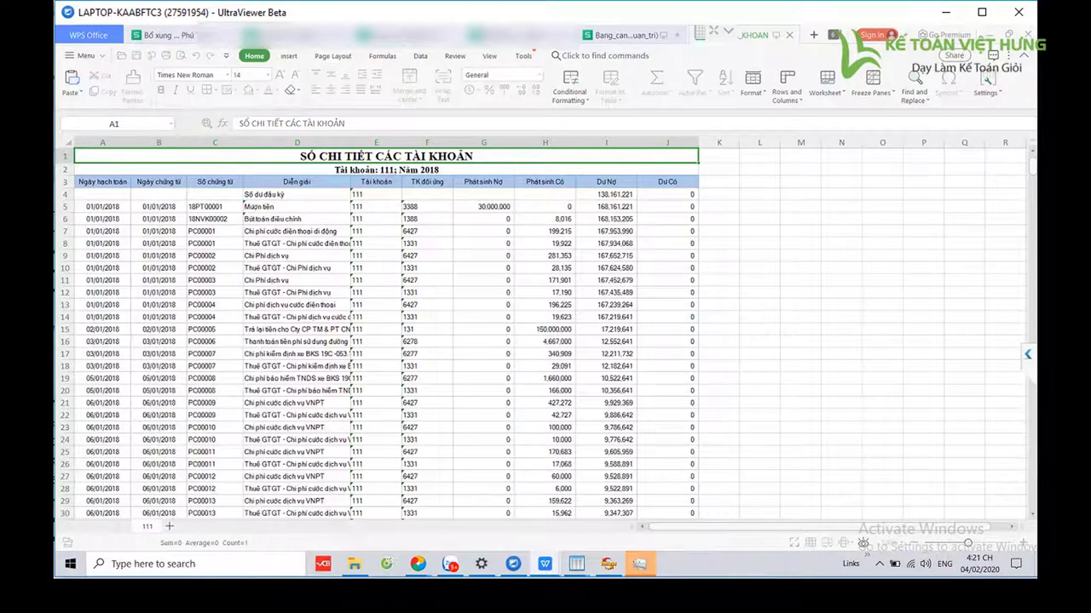
pyautogui.press('Return')
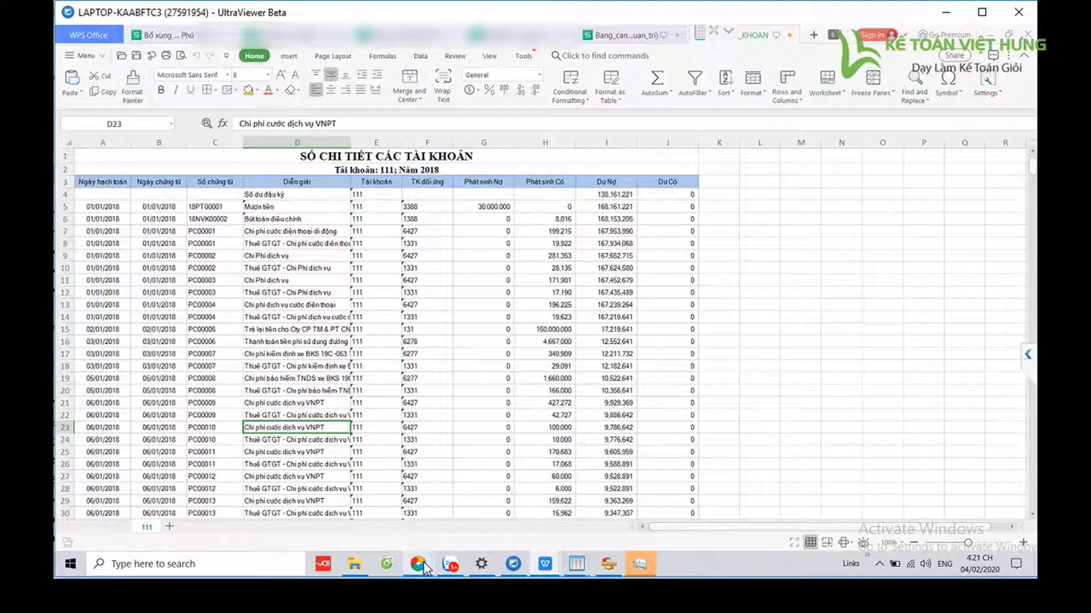
# Switch to MISA, generate the Sổ chi tiết các tài khoản report for account 211 only, and export it to Excel.
pyautogui.moveTo(419, 566)
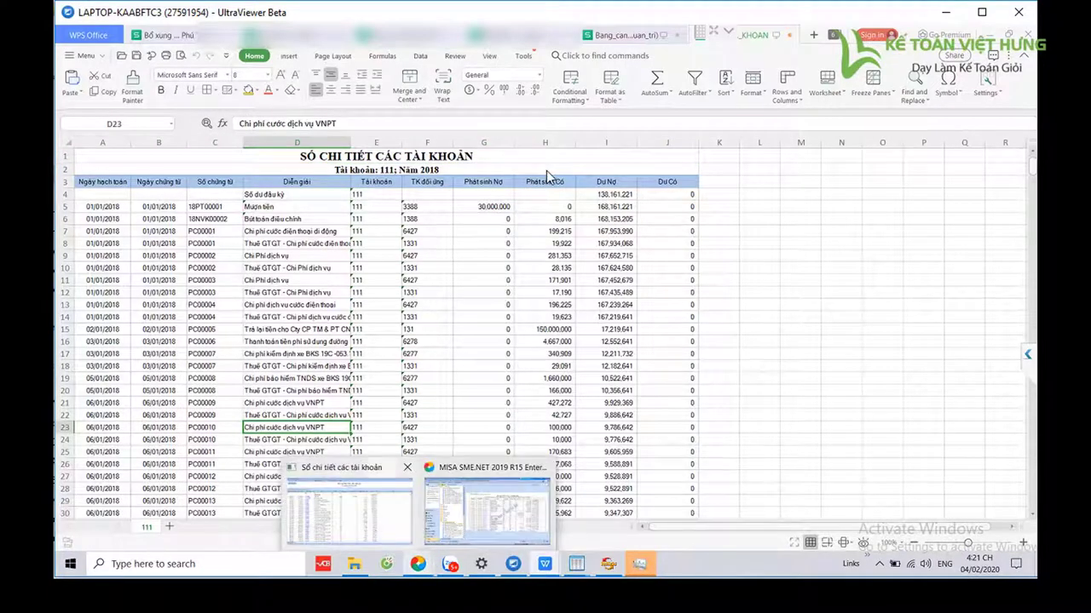
pyautogui.click(486, 509)
pyautogui.click(383, 312)
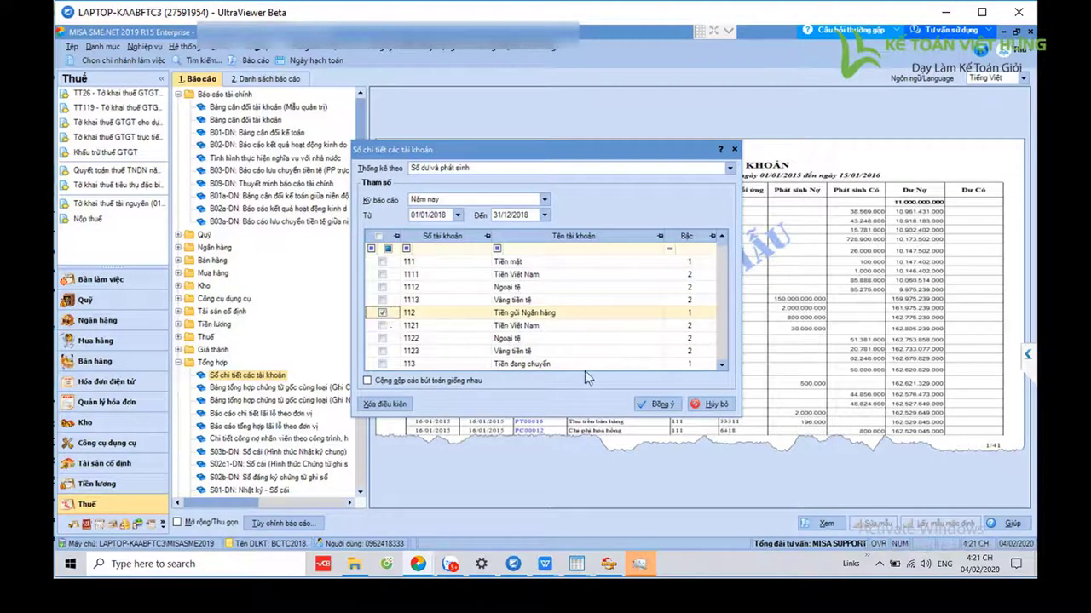
pyautogui.click(382, 313)
pyautogui.scroll(-4, 722, 368)
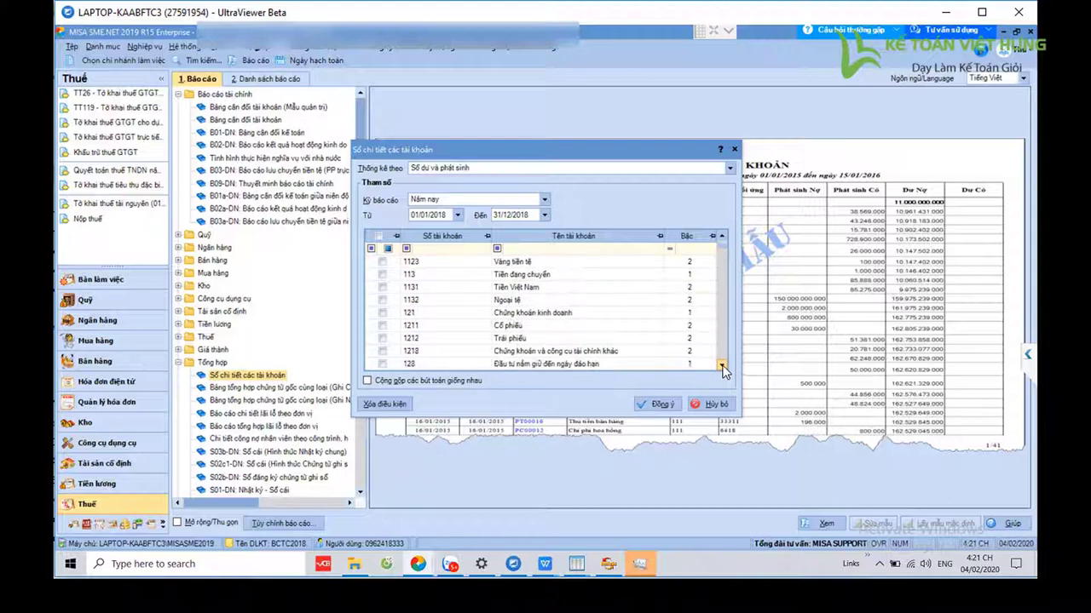
pyautogui.scroll(-1, 721, 368)
pyautogui.click(428, 249)
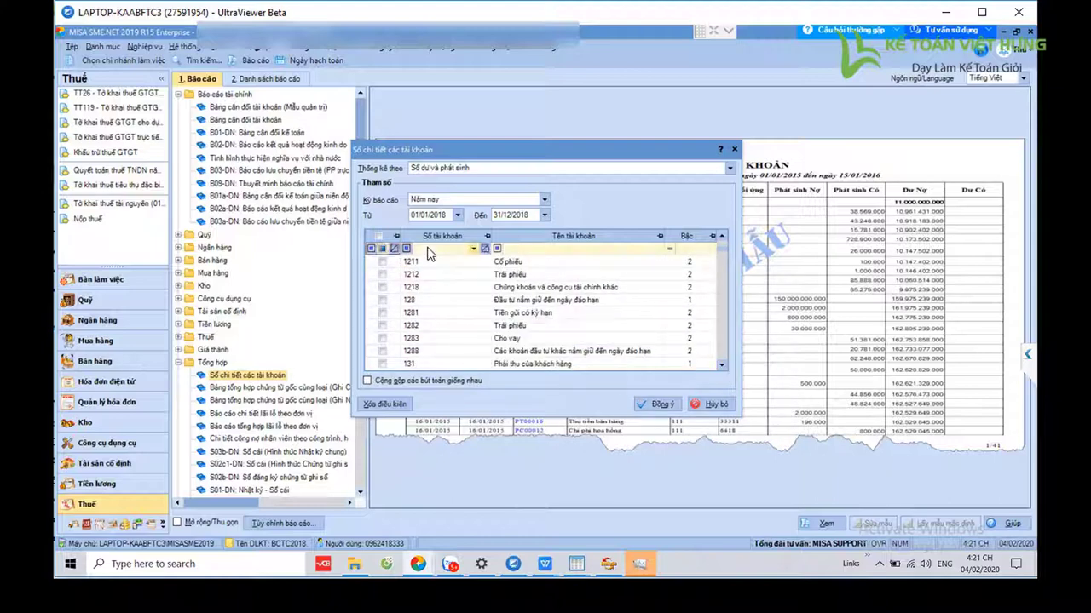
pyautogui.write('211')
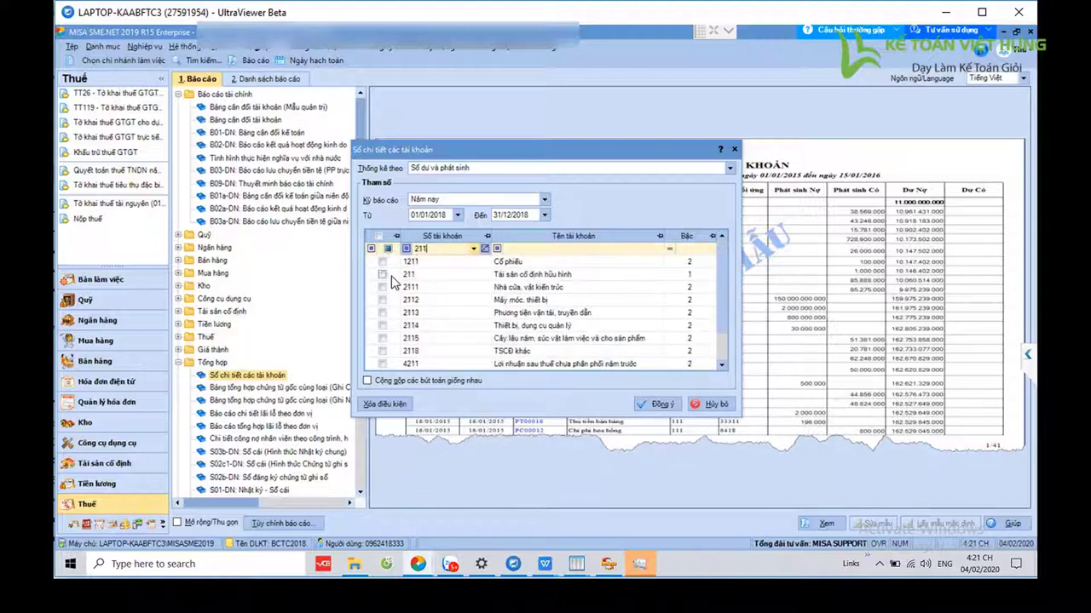
pyautogui.click(383, 275)
pyautogui.click(656, 404)
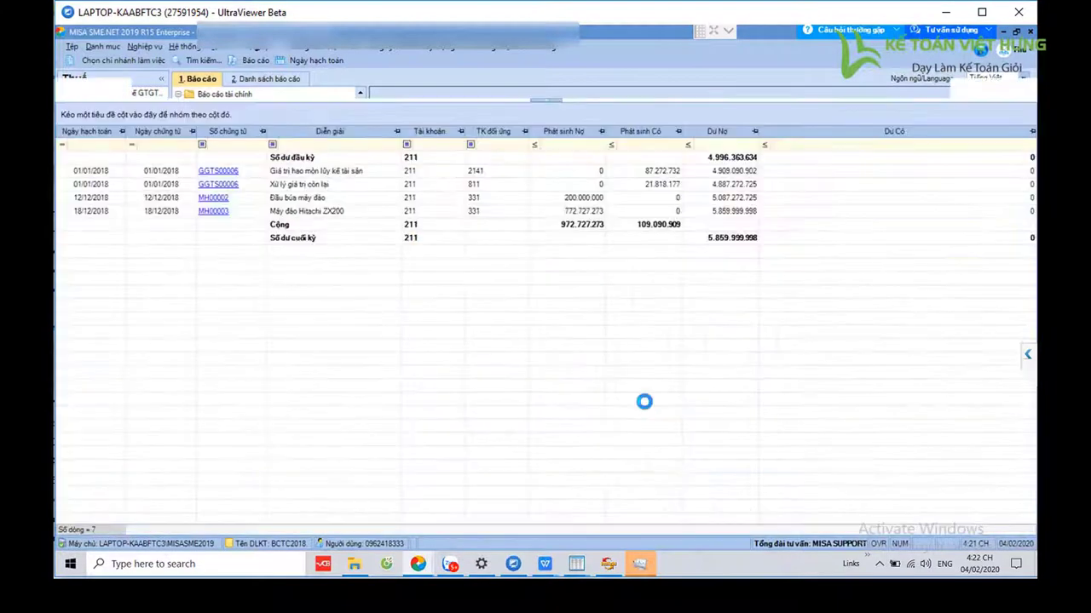
pyautogui.click(305, 51)
# Copy sheet 211 into the workbook SO_CHI_TIET_CAC_TAI_KHOAN.xlsx, placing it before sheet 111.
pyautogui.rightClick(147, 528)
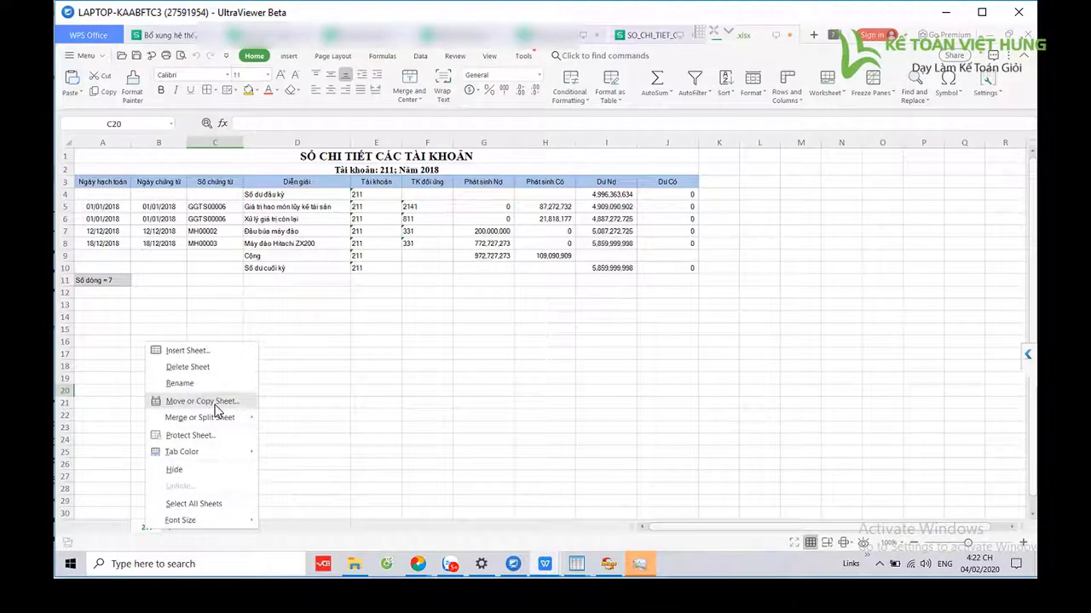
pyautogui.click(201, 401)
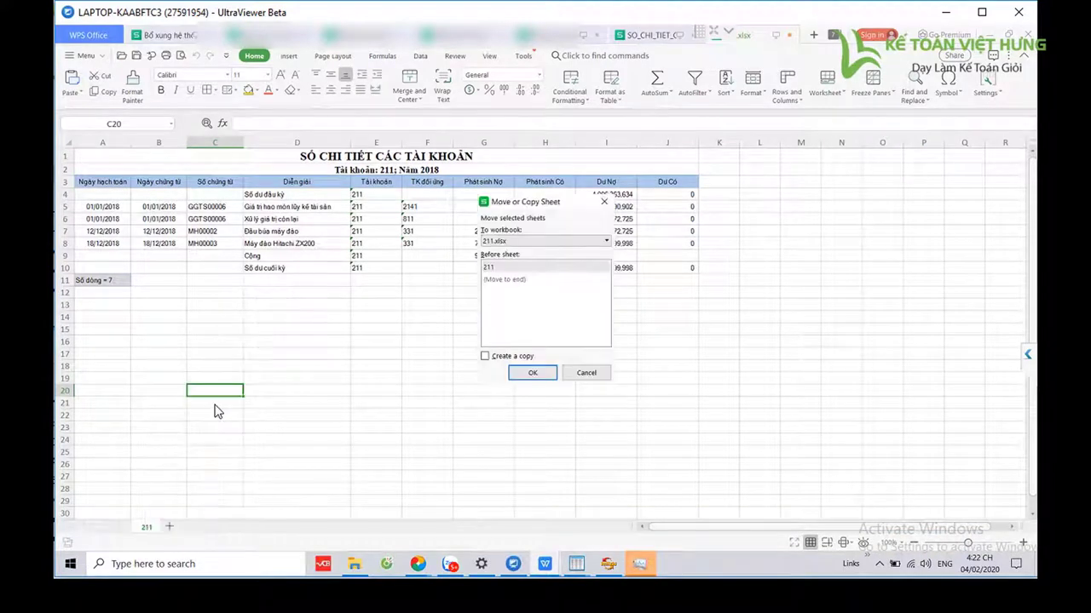
pyautogui.click(608, 243)
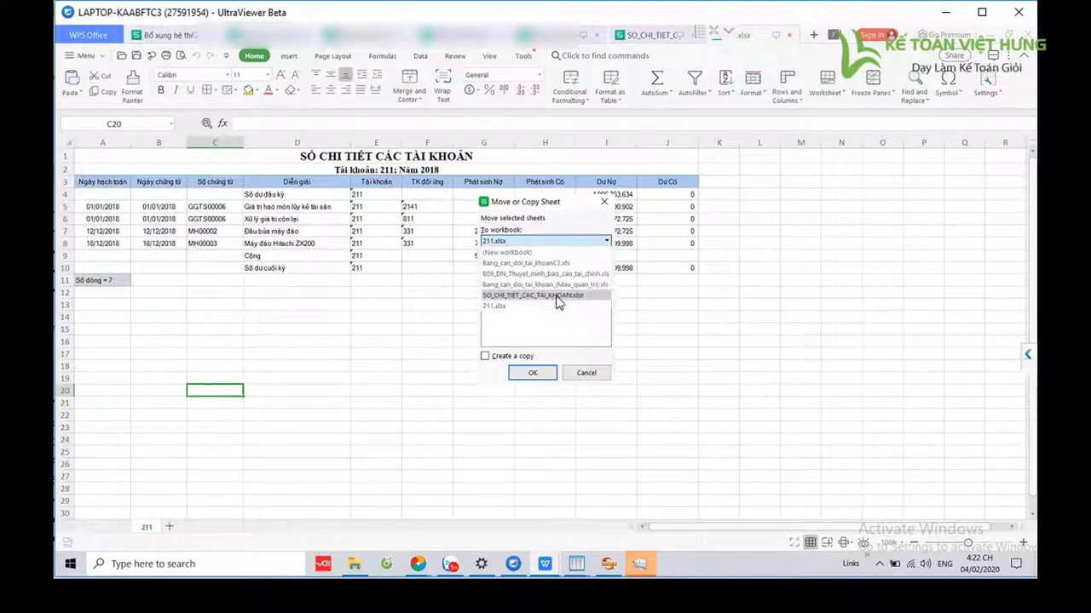
pyautogui.click(556, 295)
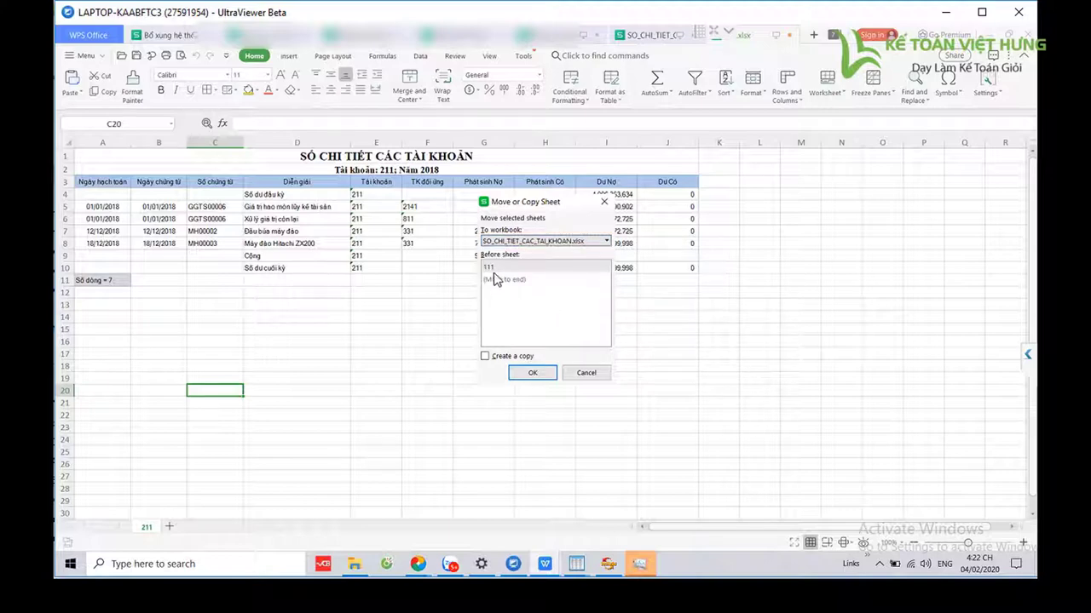
pyautogui.click(486, 357)
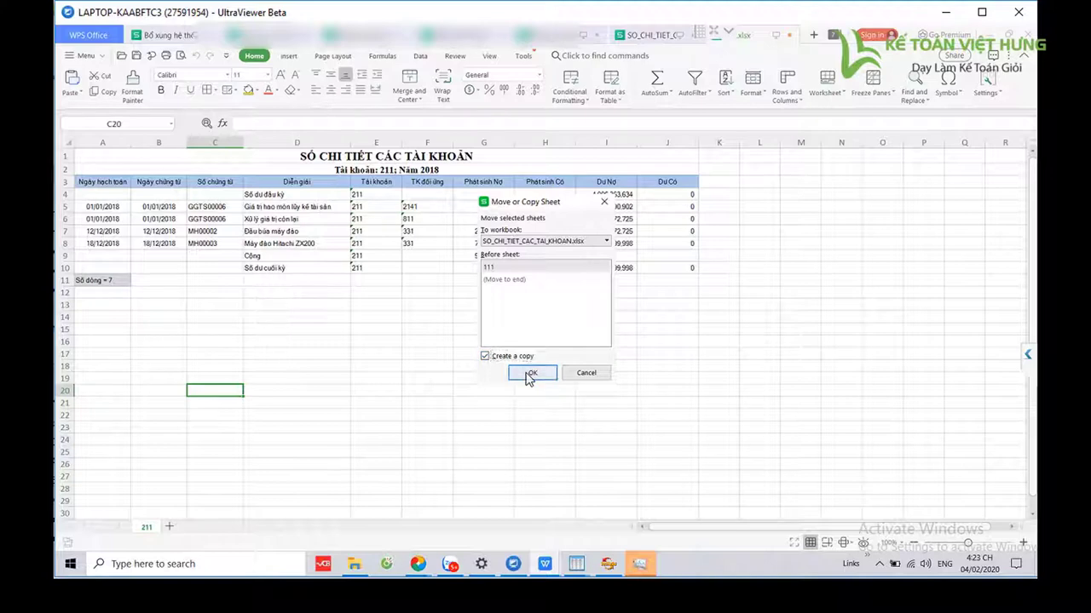
pyautogui.click(528, 373)
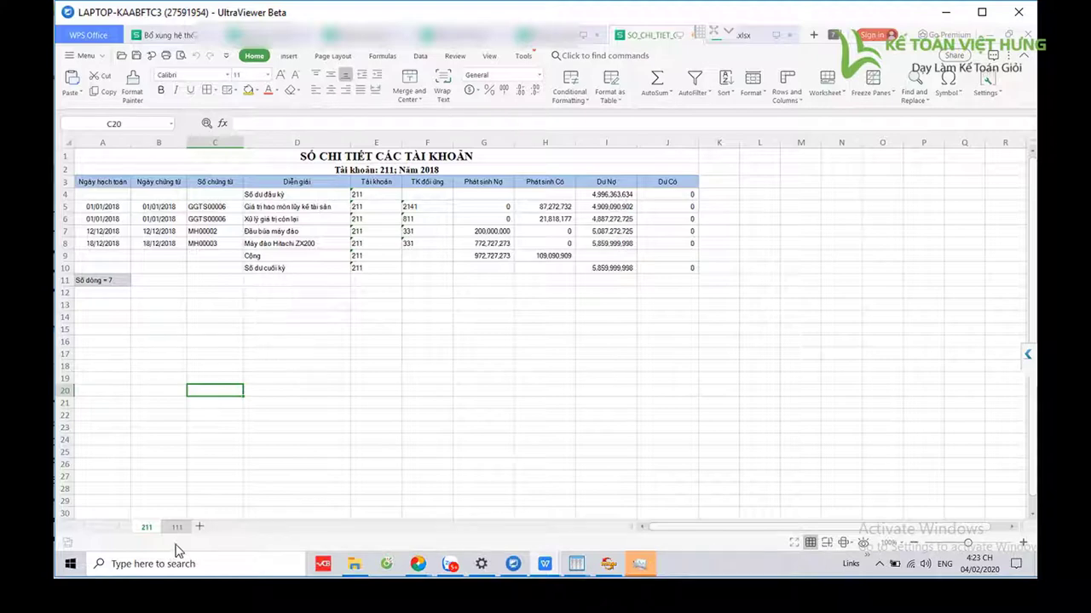
# Switch back to MISA's account 211 ledger report and close it.
pyautogui.moveTo(420, 569)
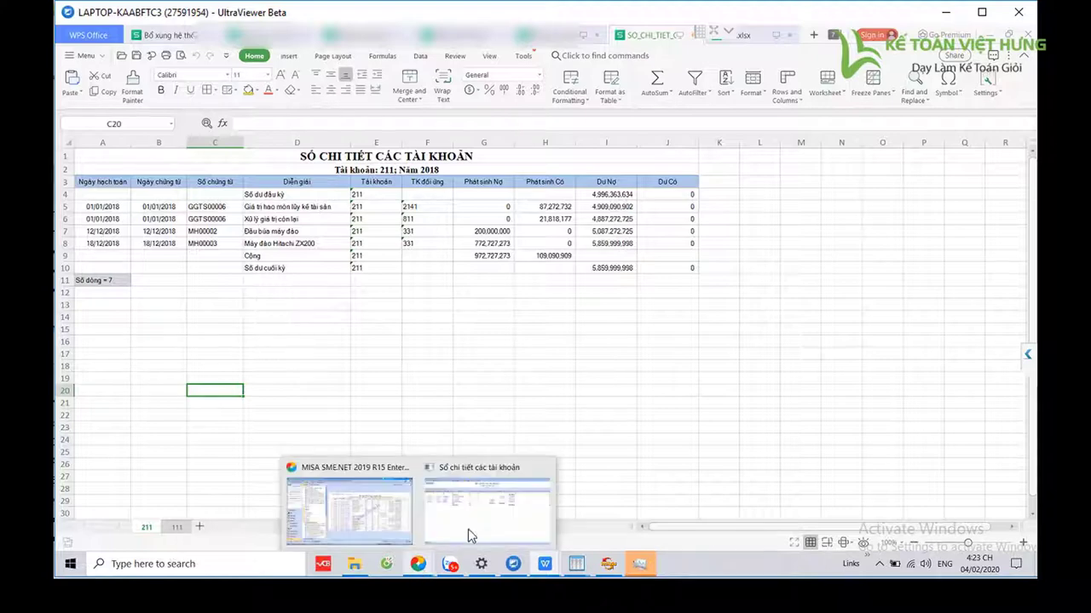
pyautogui.click(503, 514)
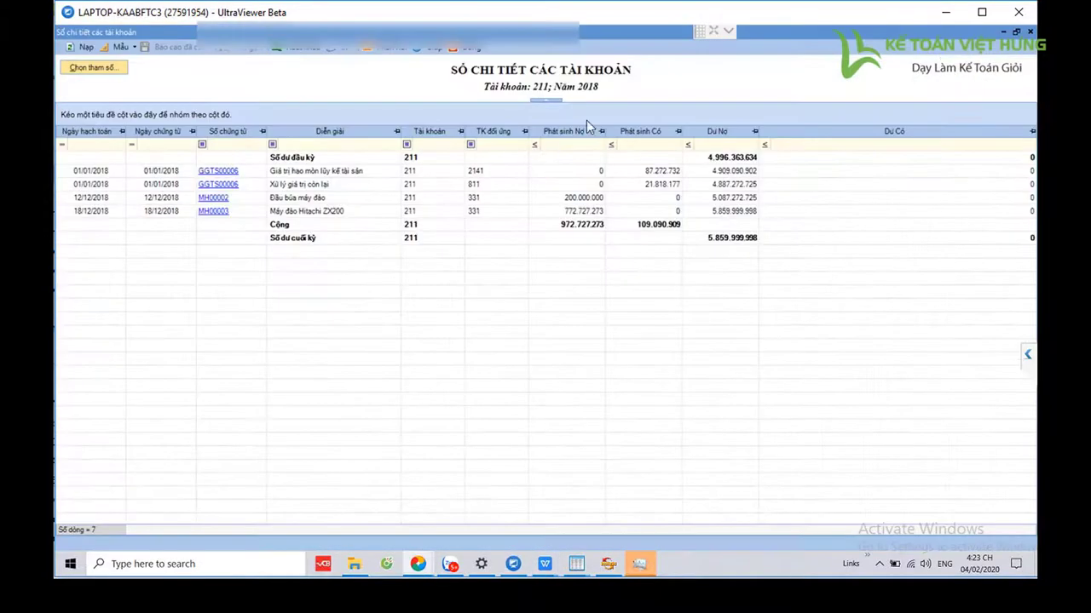
pyautogui.click(469, 49)
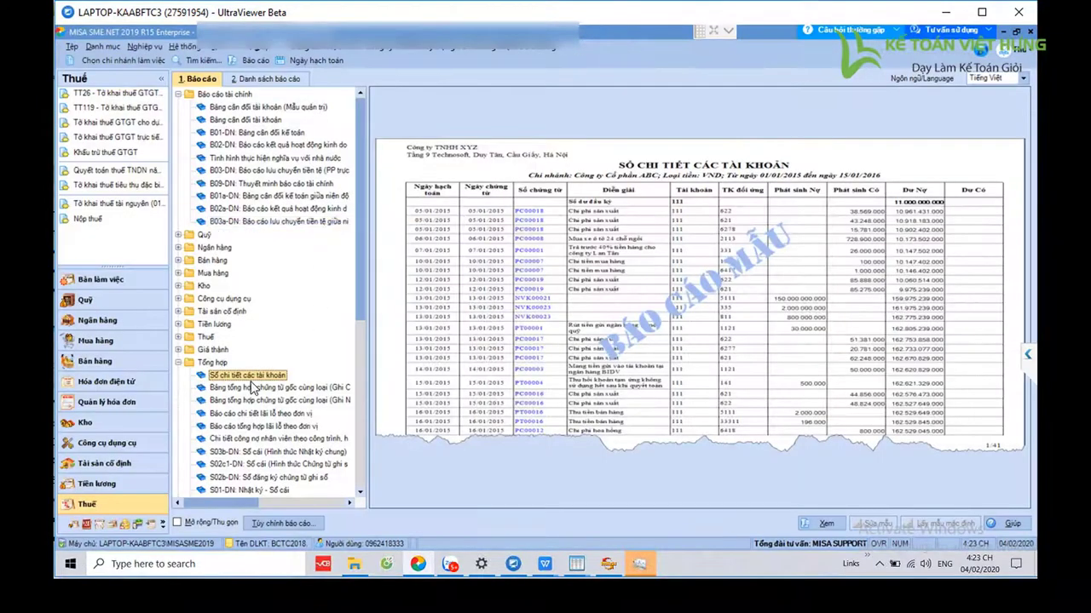
# Try generating the Sổ chi tiết các tài khoản report for account 2111, and close the report.
pyautogui.doubleClick(252, 377)
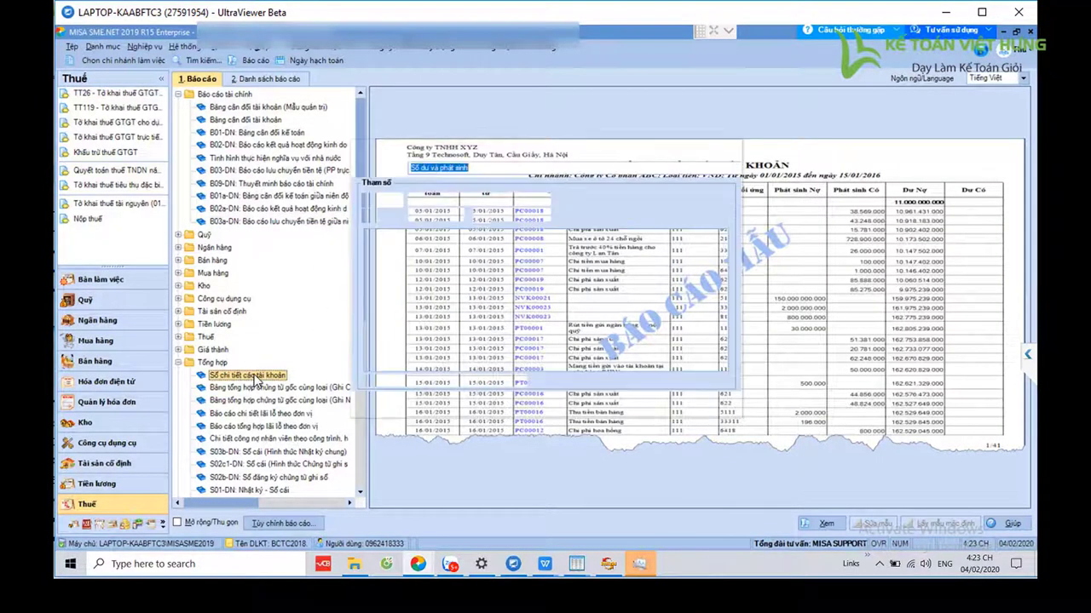
pyautogui.click(380, 264)
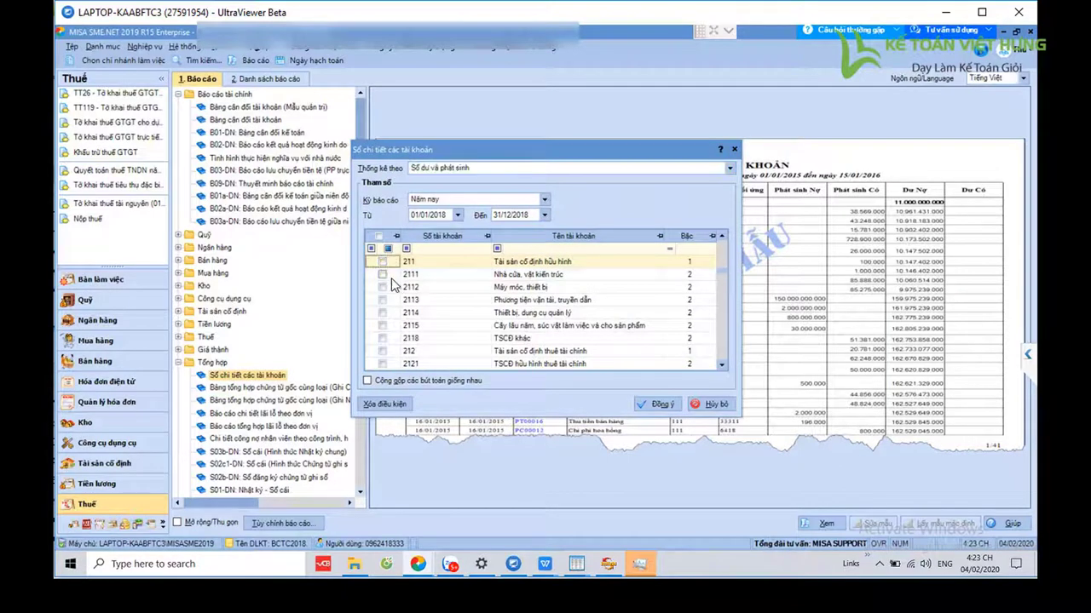
pyautogui.click(382, 275)
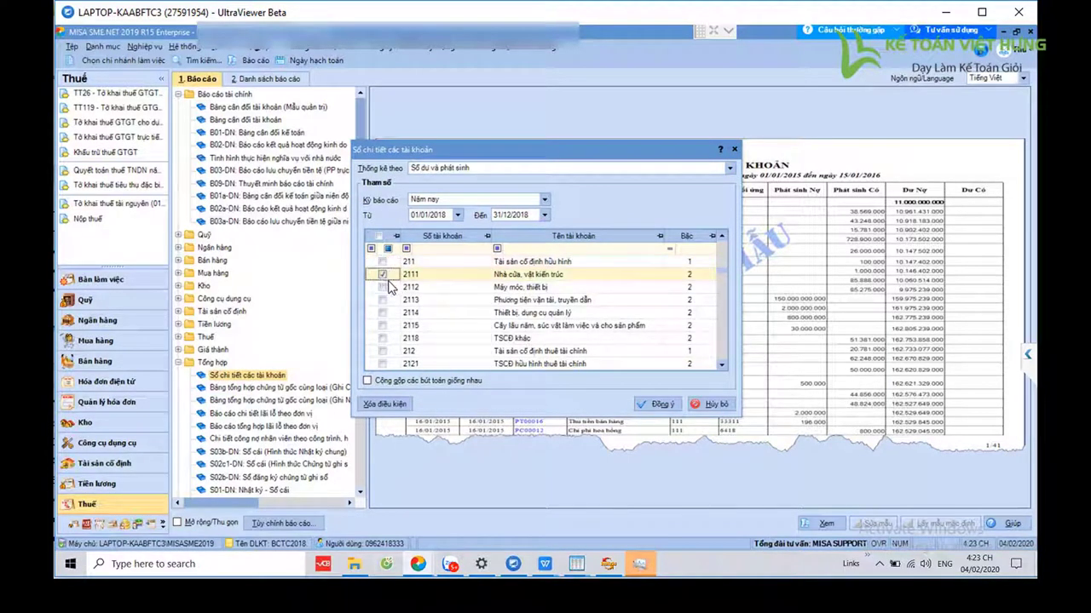
pyautogui.click(662, 404)
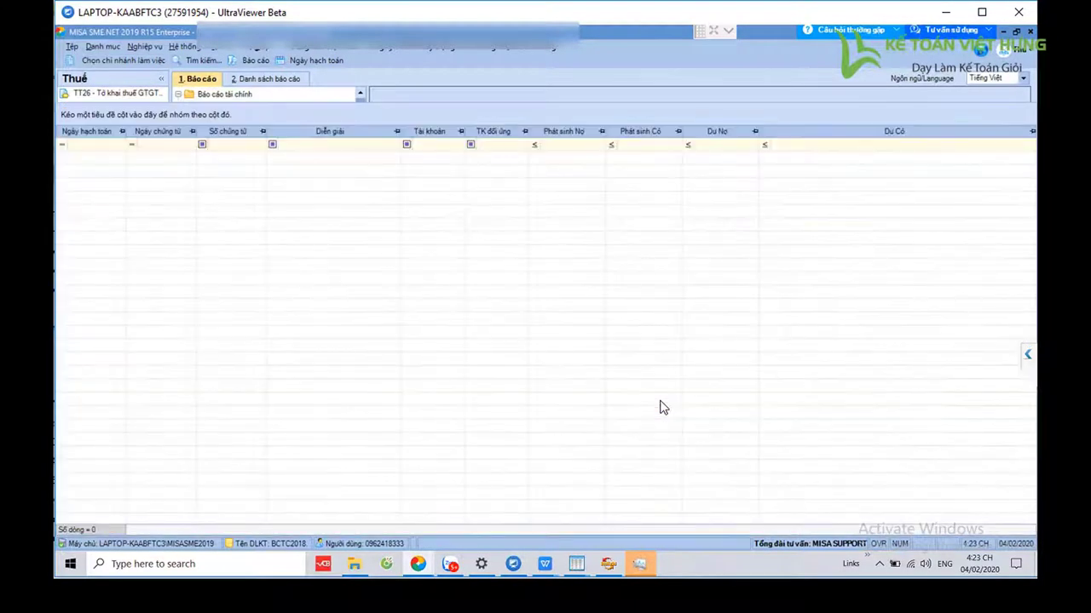
pyautogui.press('Escape')
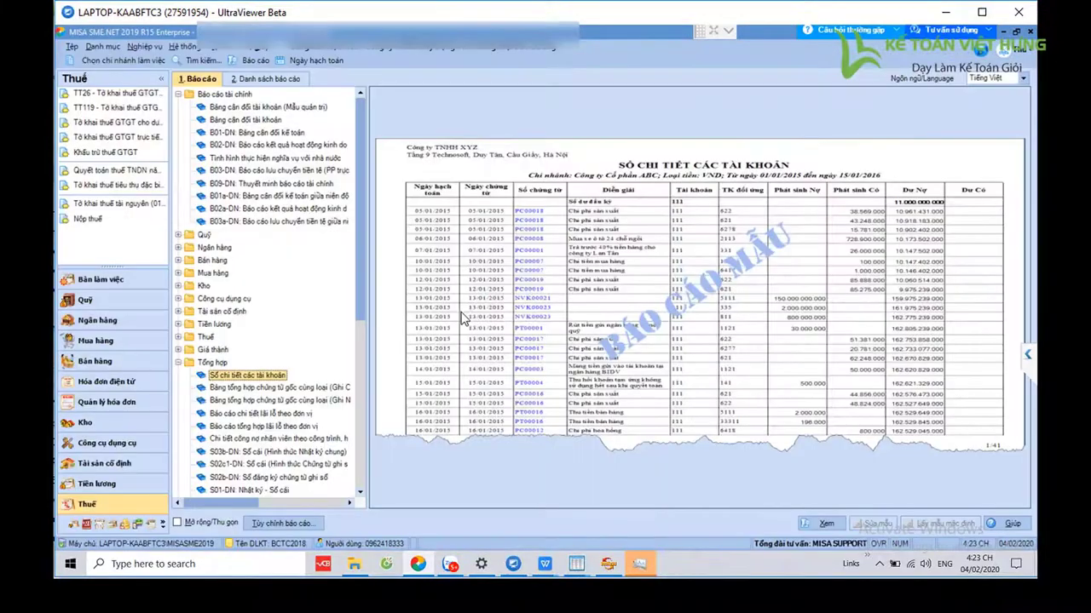
# Generate the Sổ chi tiết các tài khoản report for account 2112 only.
pyautogui.doubleClick(247, 376)
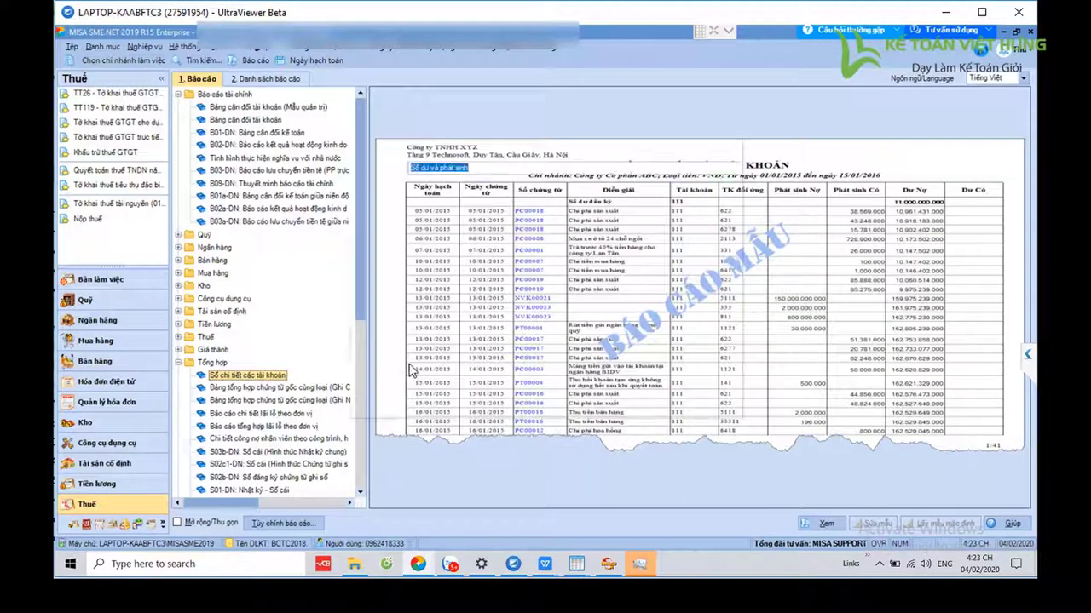
pyautogui.click(382, 262)
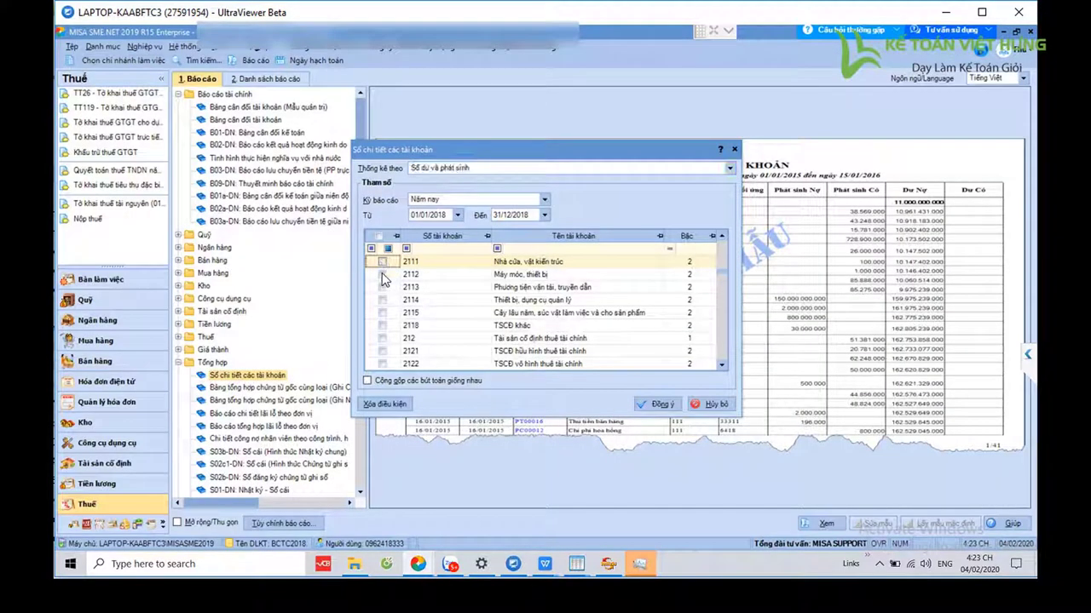
pyautogui.click(382, 274)
pyautogui.click(656, 405)
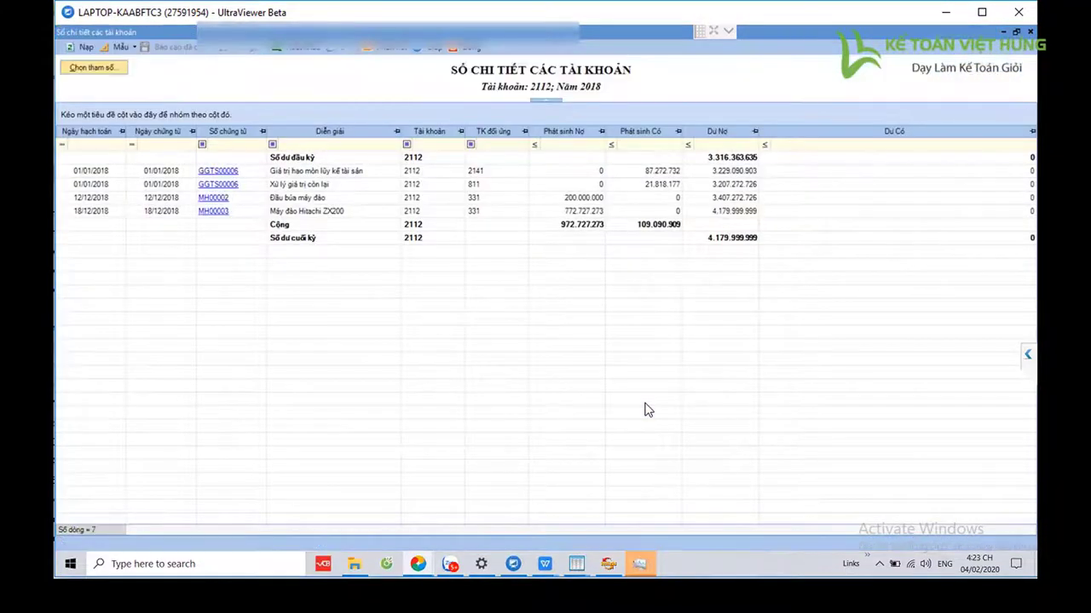
# Export the account 2112 ledger as an Xlsx file named 2112 in the SO SACH 2018 folder and open it.
pyautogui.click(307, 47)
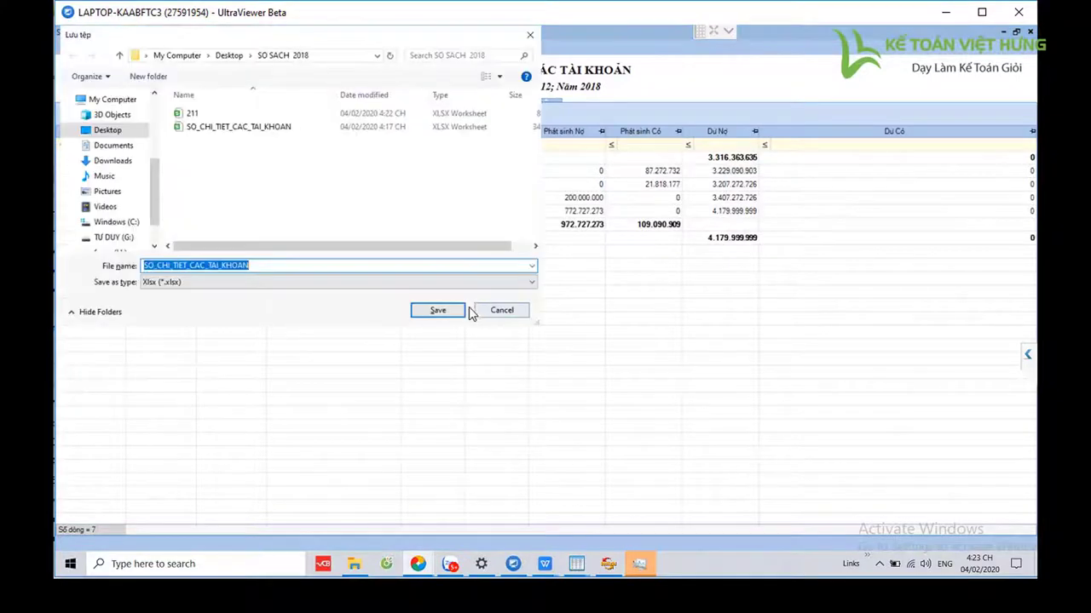
pyautogui.write('2112')
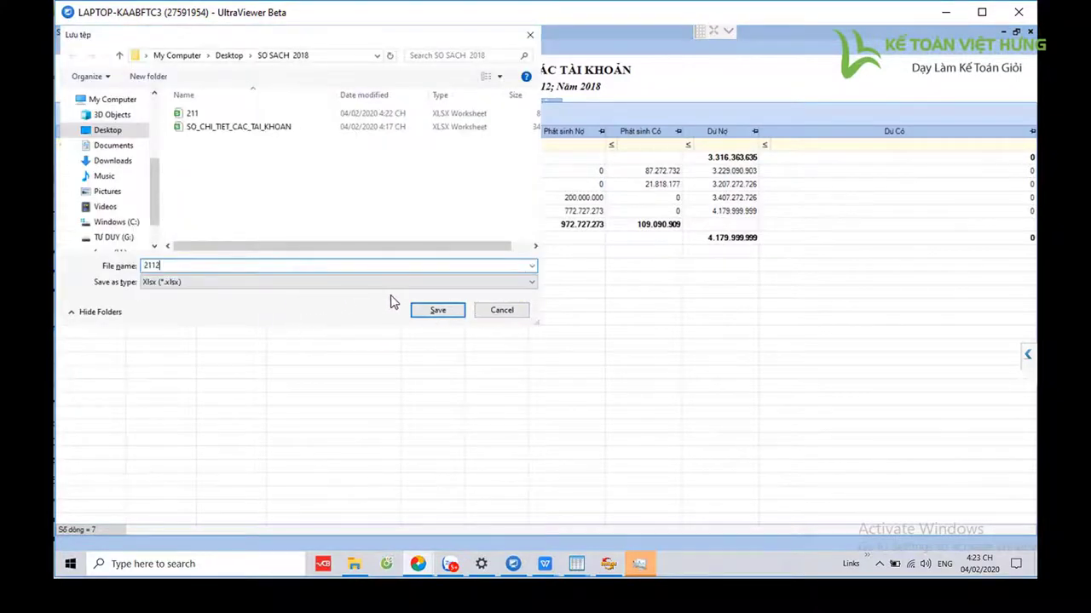
pyautogui.click(434, 311)
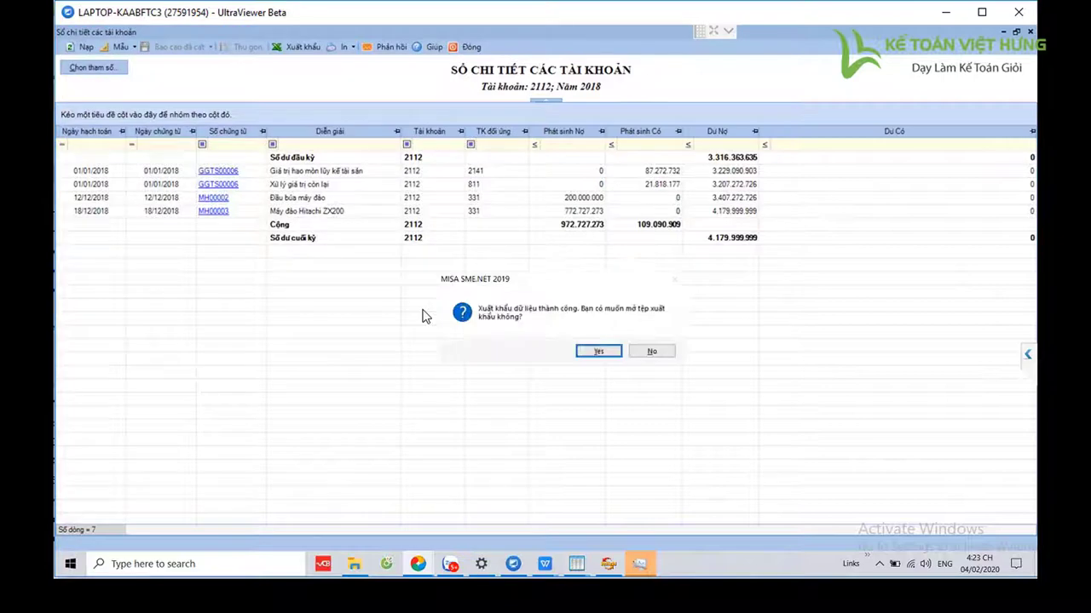
pyautogui.click(598, 352)
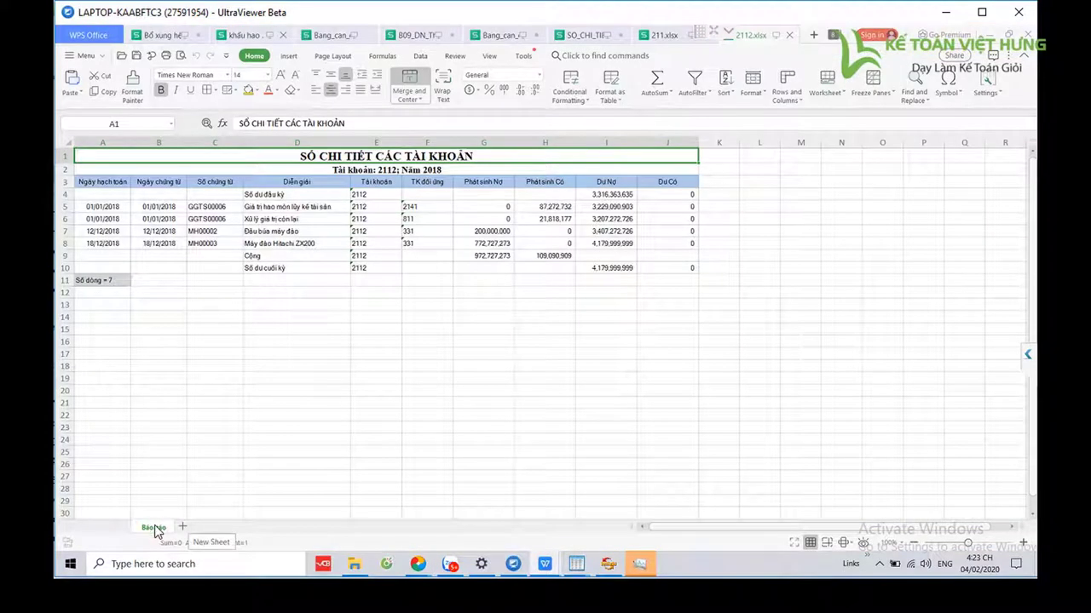
# Rename the Báo cáo sheet of the exported workbook to 2112.
pyautogui.rightClick(155, 526)
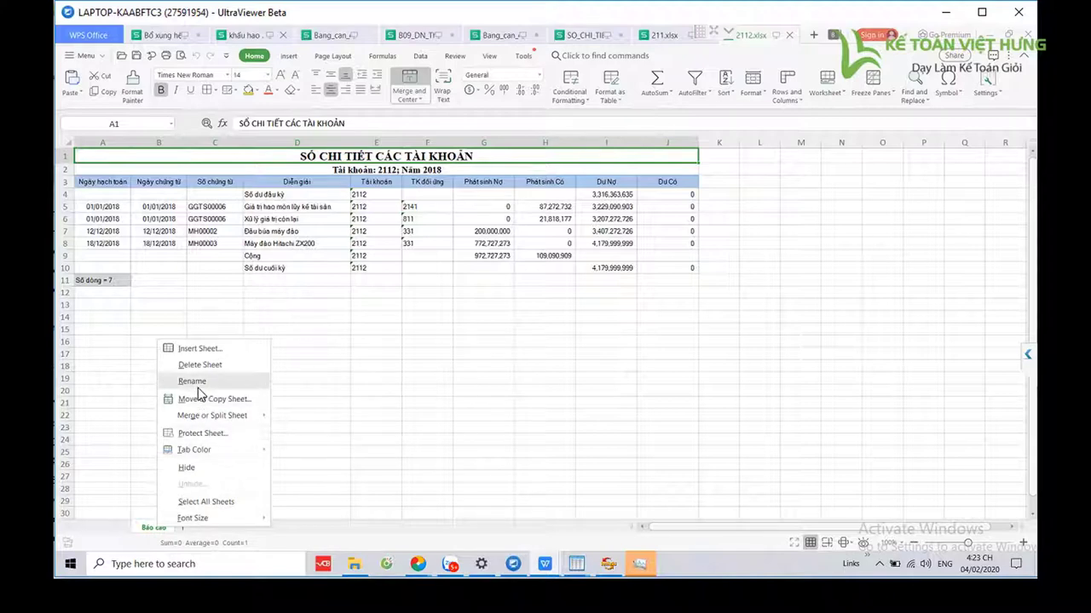
pyautogui.click(194, 383)
pyautogui.write('2112')
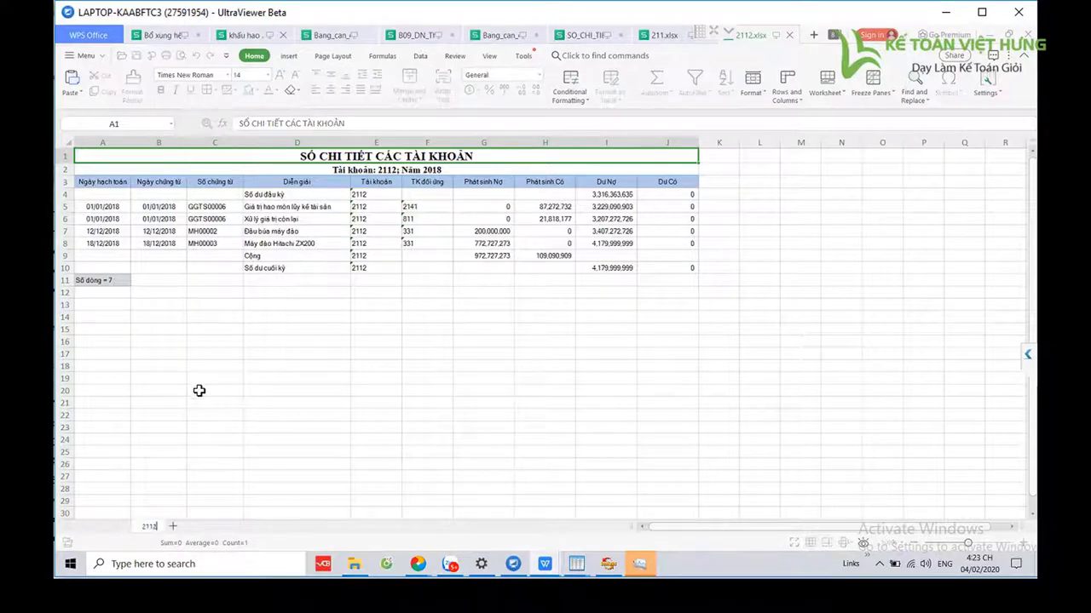
pyautogui.click(224, 441)
# Move the 2112 sheet into the SO_CHI_TIET_CAC_TAI_KHOAN.xlsx workbook, before sheet 211, and view both sheets there.
pyautogui.rightClick(150, 530)
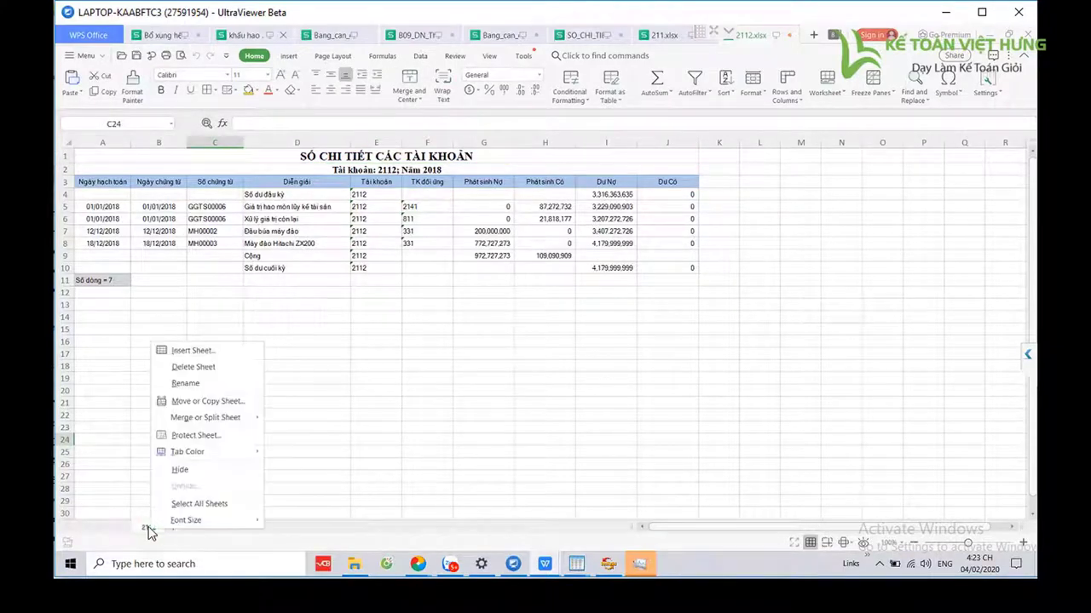
pyautogui.click(237, 401)
pyautogui.click(608, 243)
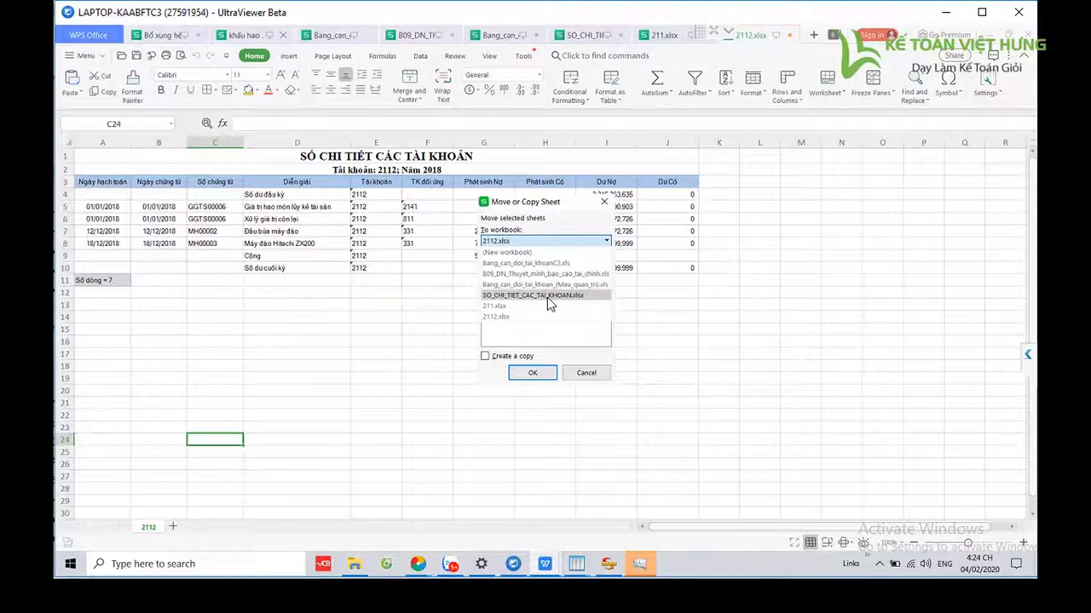
pyautogui.click(550, 295)
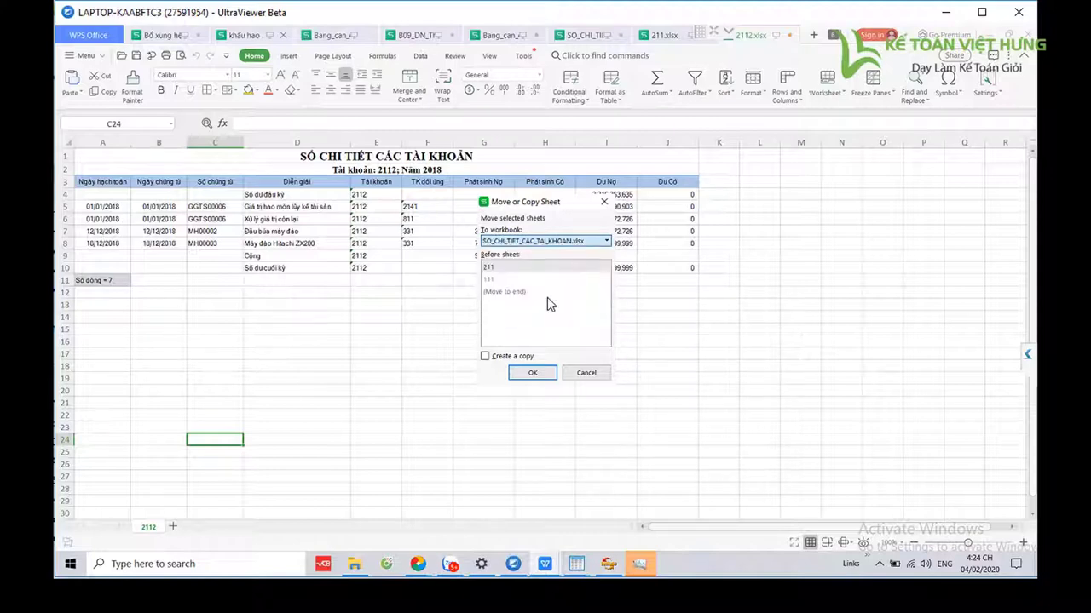
pyautogui.click(525, 373)
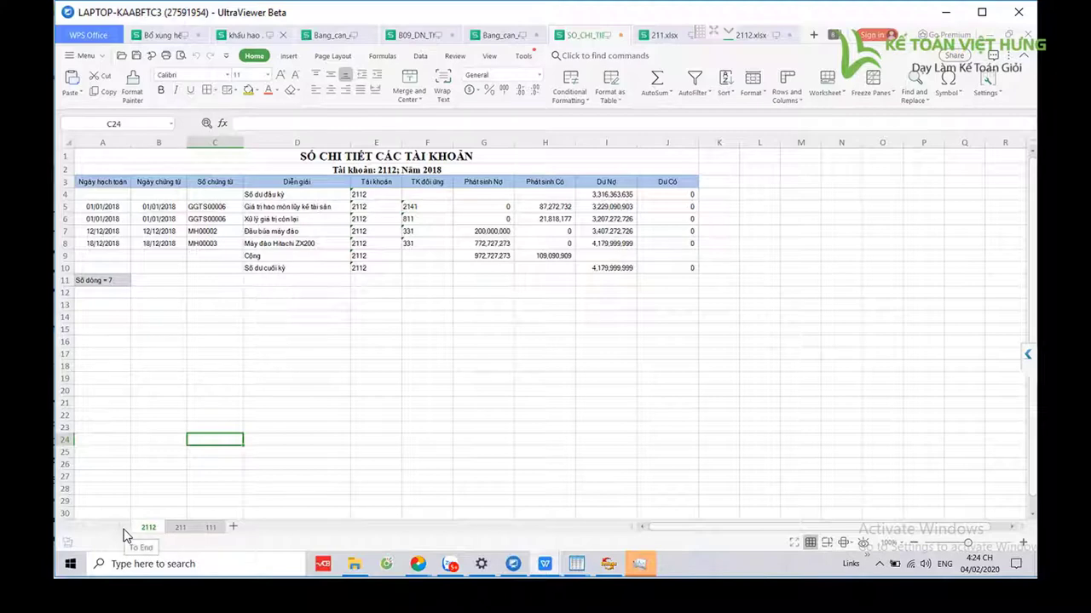
pyautogui.click(179, 532)
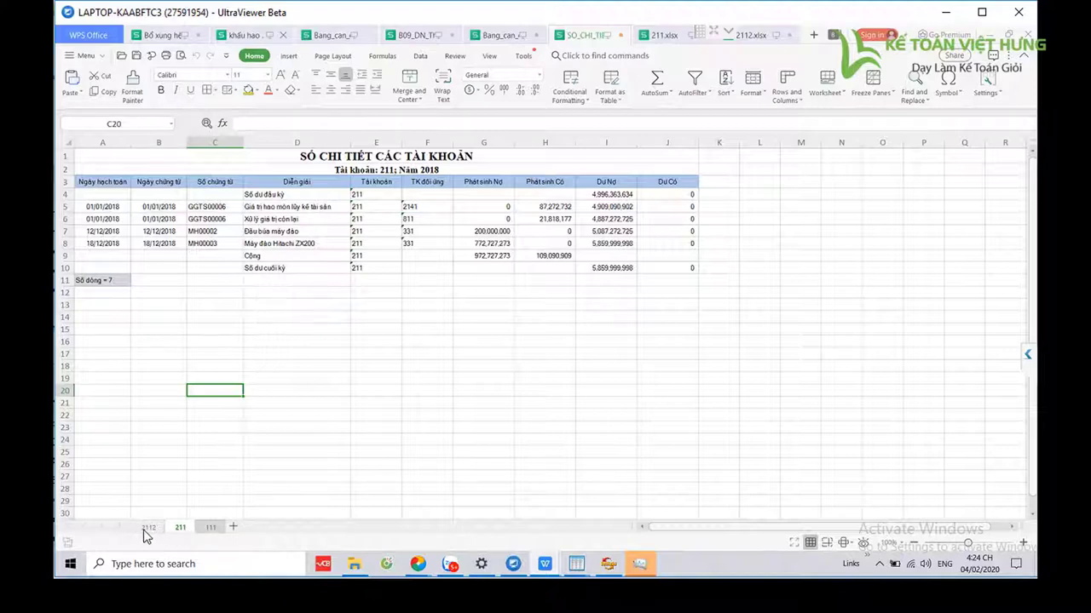
pyautogui.click(147, 529)
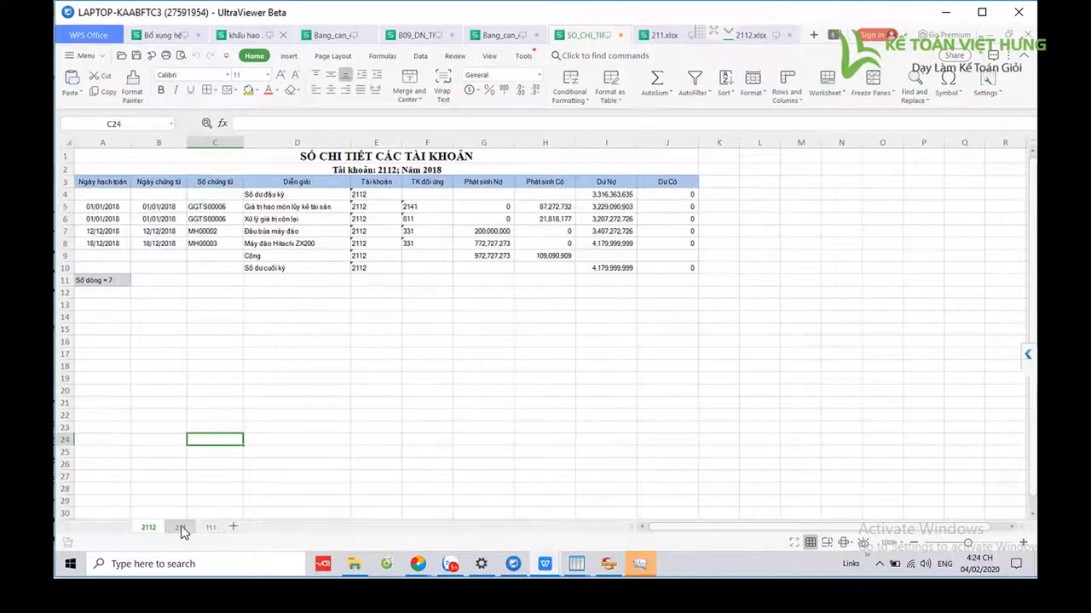
# Insert three blank rows above the SỔ CHI TIẾT CÁC TÀI KHOẢN title on sheet 2112.
pyautogui.click(514, 351)
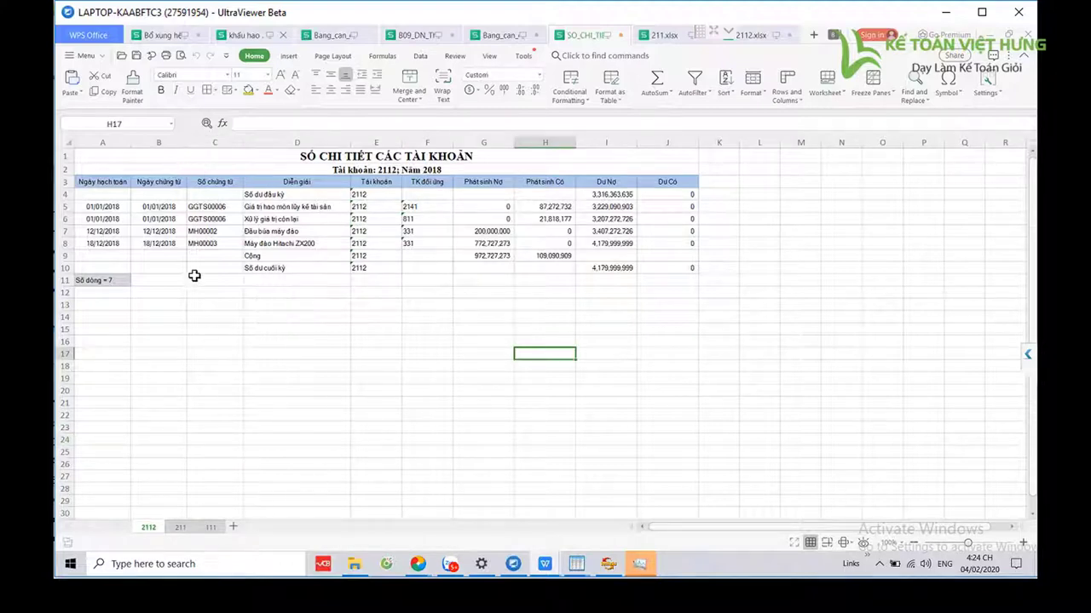
pyautogui.click(364, 158)
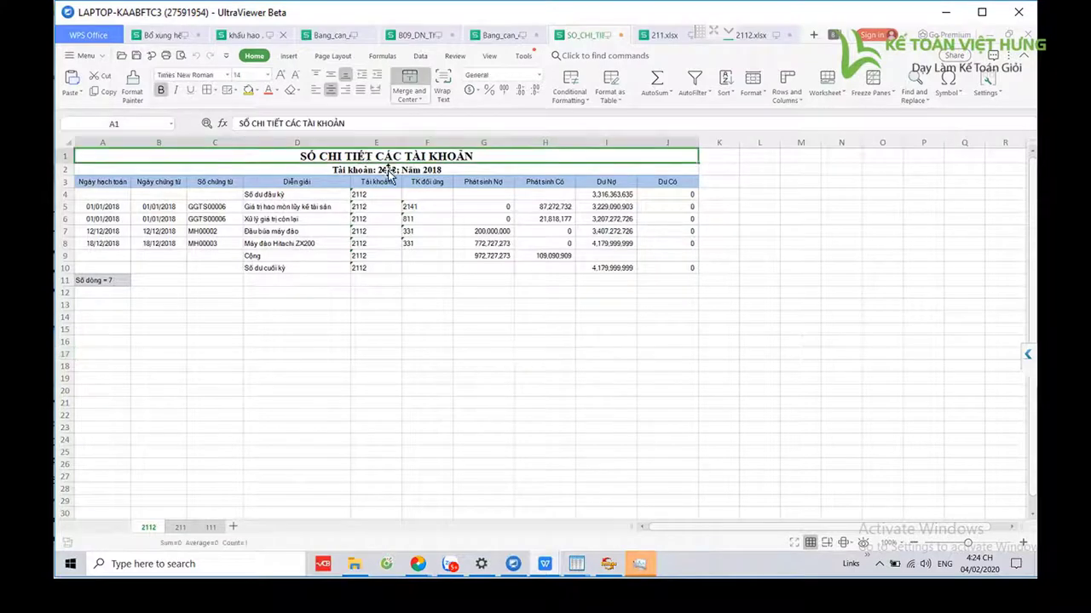
pyautogui.click(395, 172)
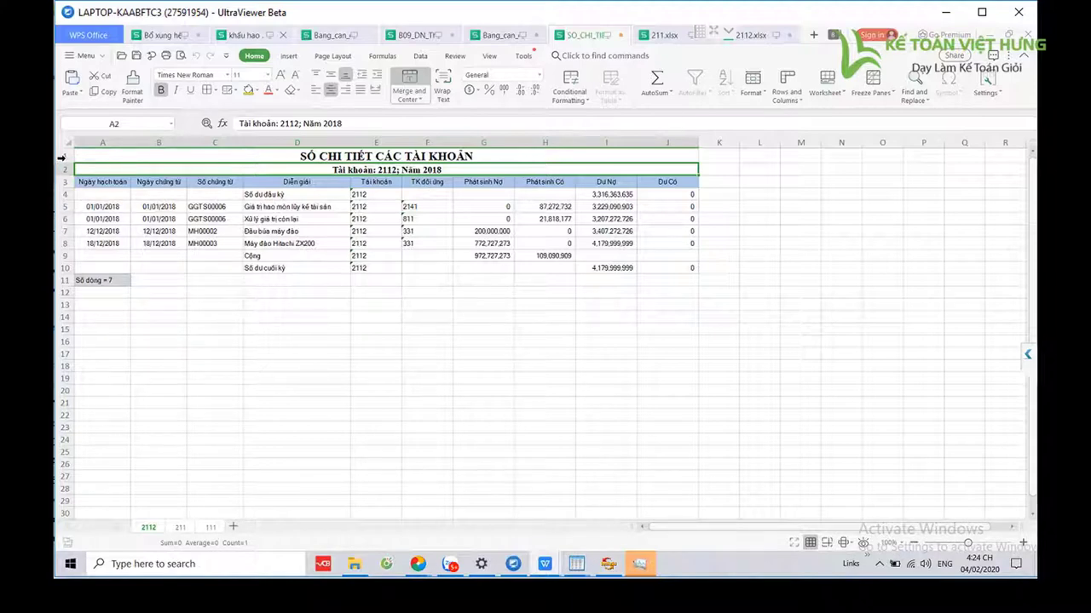
pyautogui.moveTo(61, 156); pyautogui.dragTo(65, 199)
pyautogui.rightClick(70, 199)
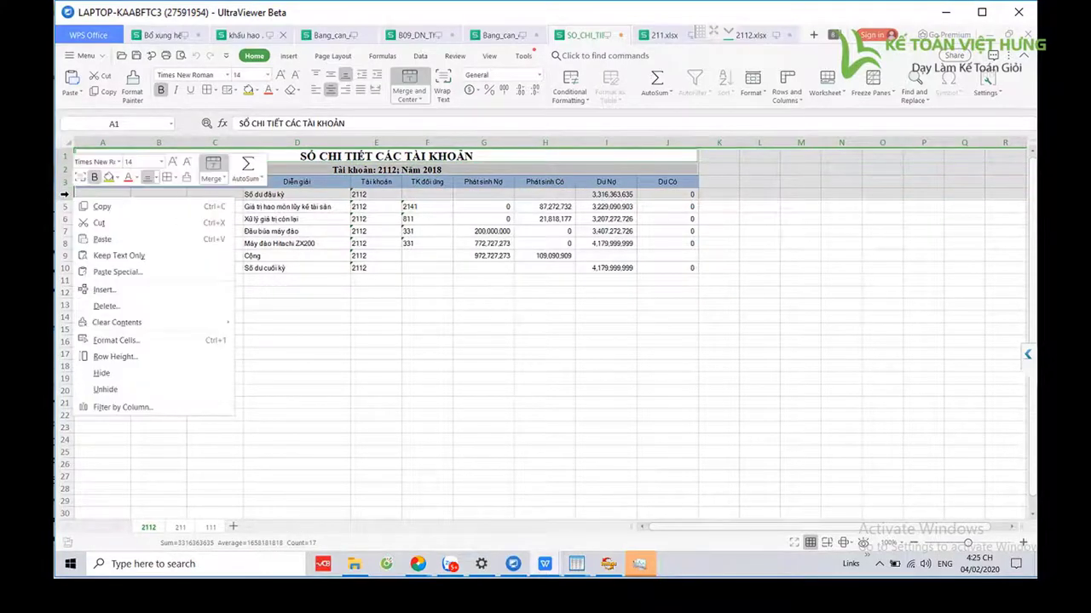
pyautogui.click(106, 291)
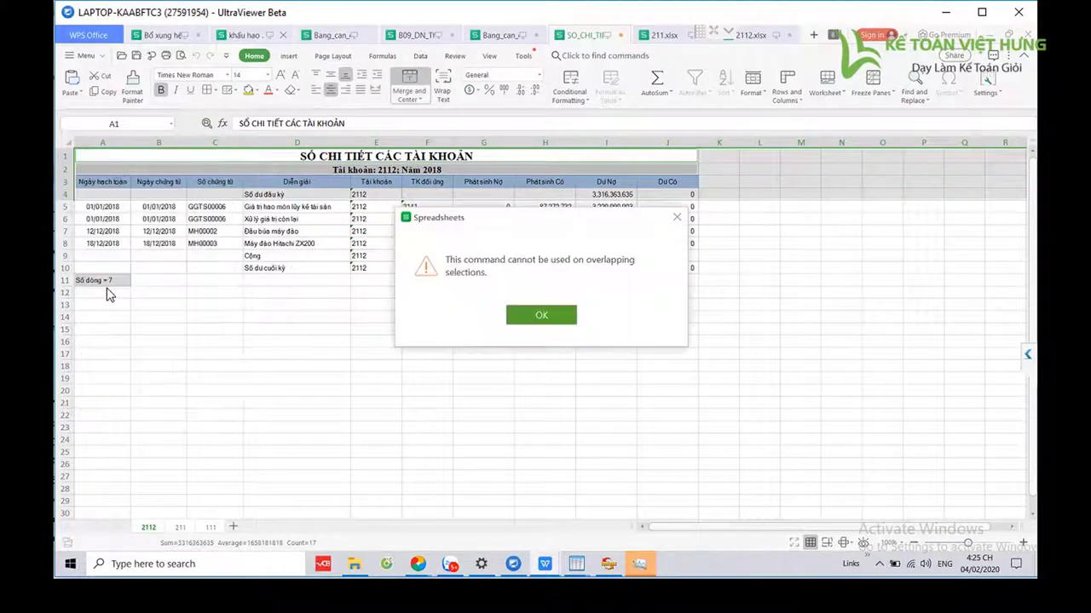
pyautogui.click(542, 317)
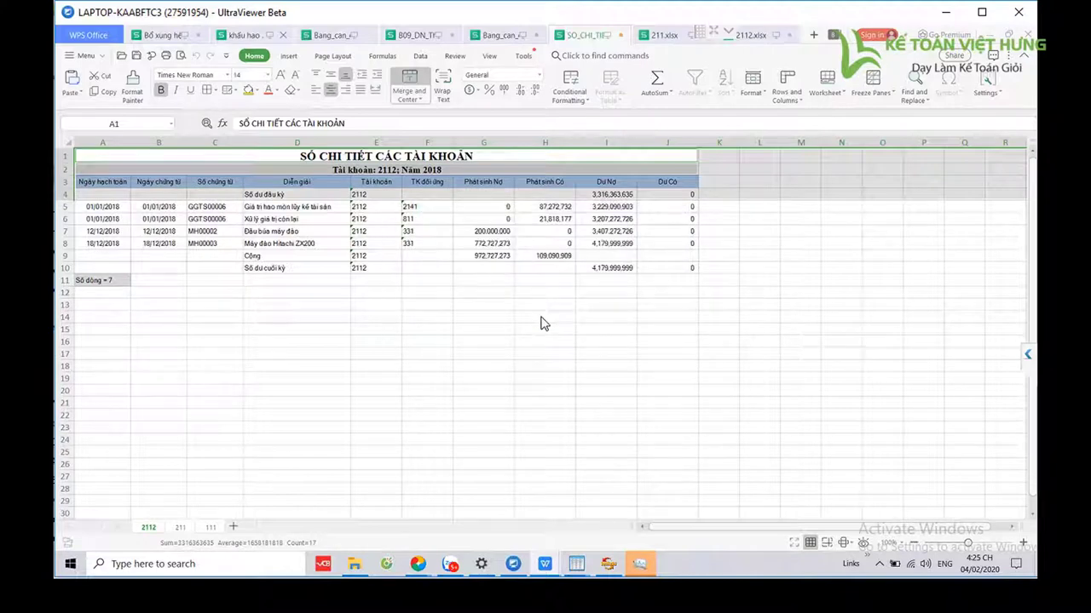
pyautogui.rightClick(69, 176)
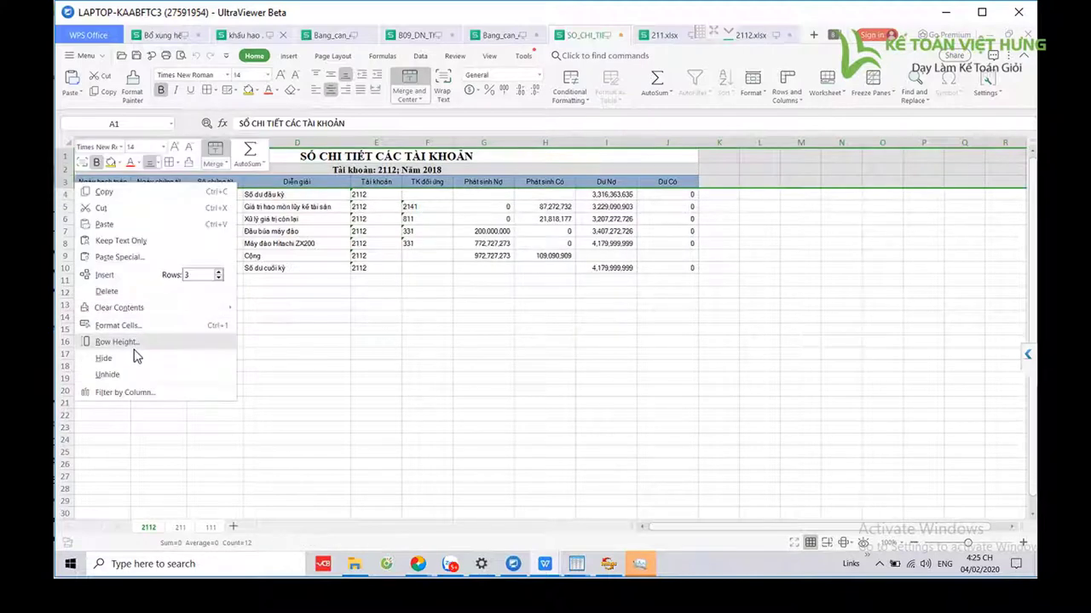
pyautogui.click(93, 271)
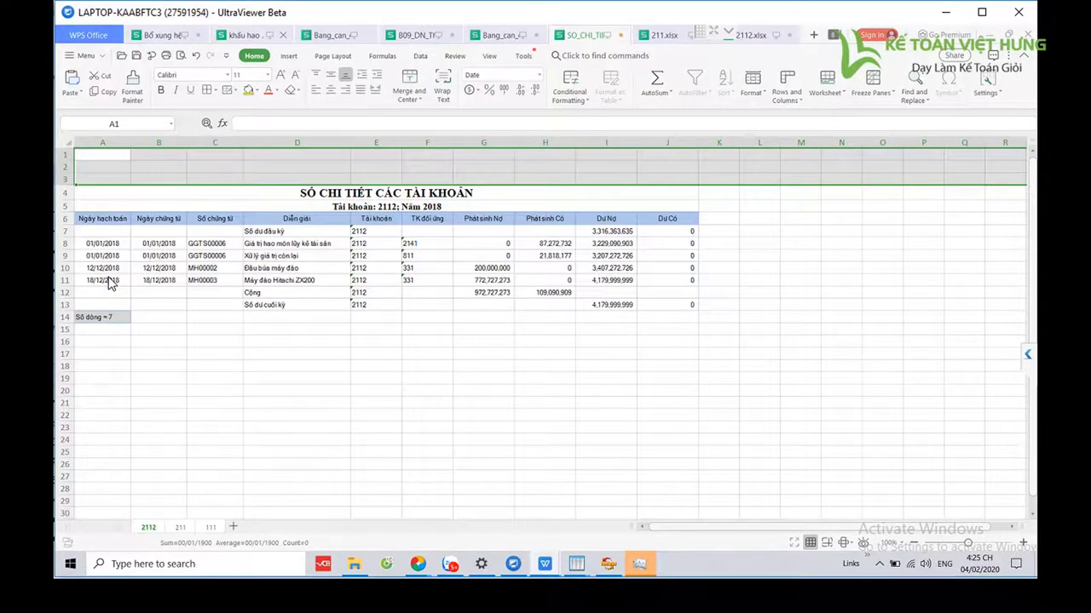
# Enter the header lines Công ty A in cell A1 and Địa chị in cell A2 of sheet 2112.
pyautogui.click(107, 157)
pyautogui.write('Công')
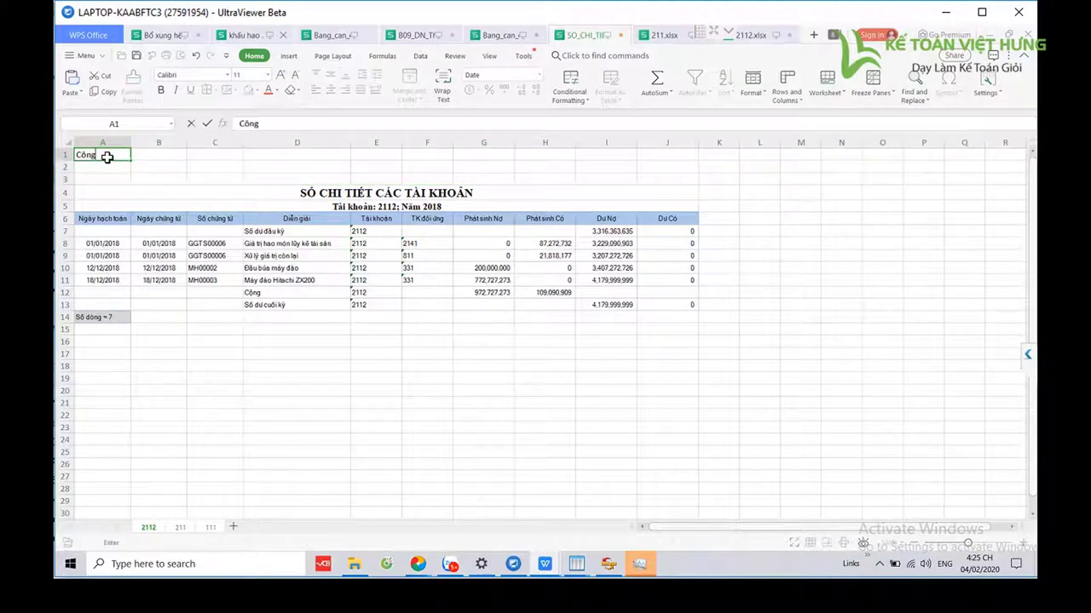
pyautogui.write(' ty AĐịa')
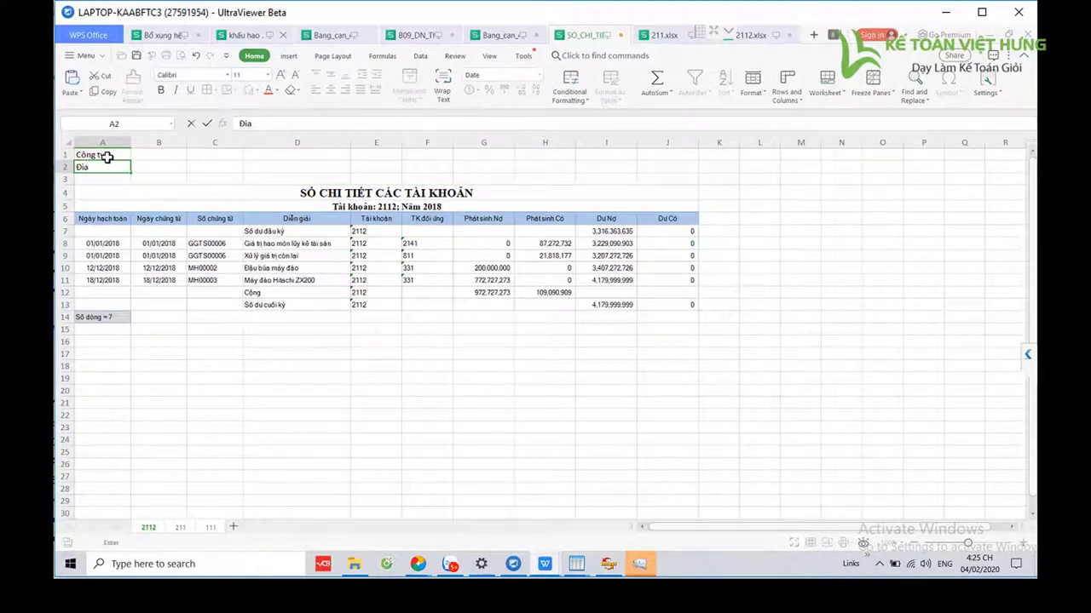
pyautogui.write(' chị')
pyautogui.press('Return')
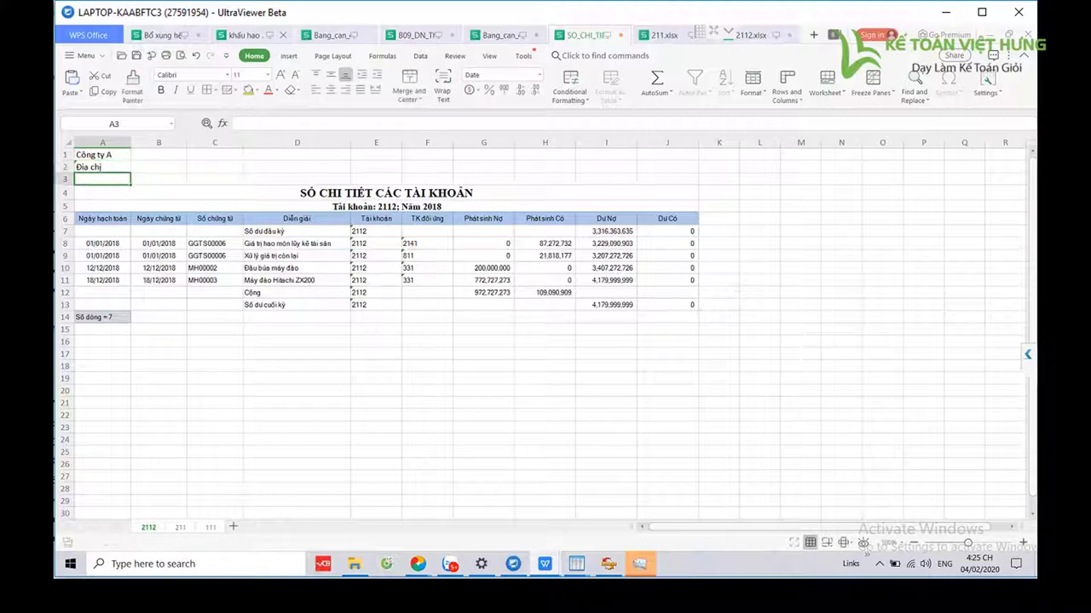
pyautogui.click(180, 528)
pyautogui.click(471, 305)
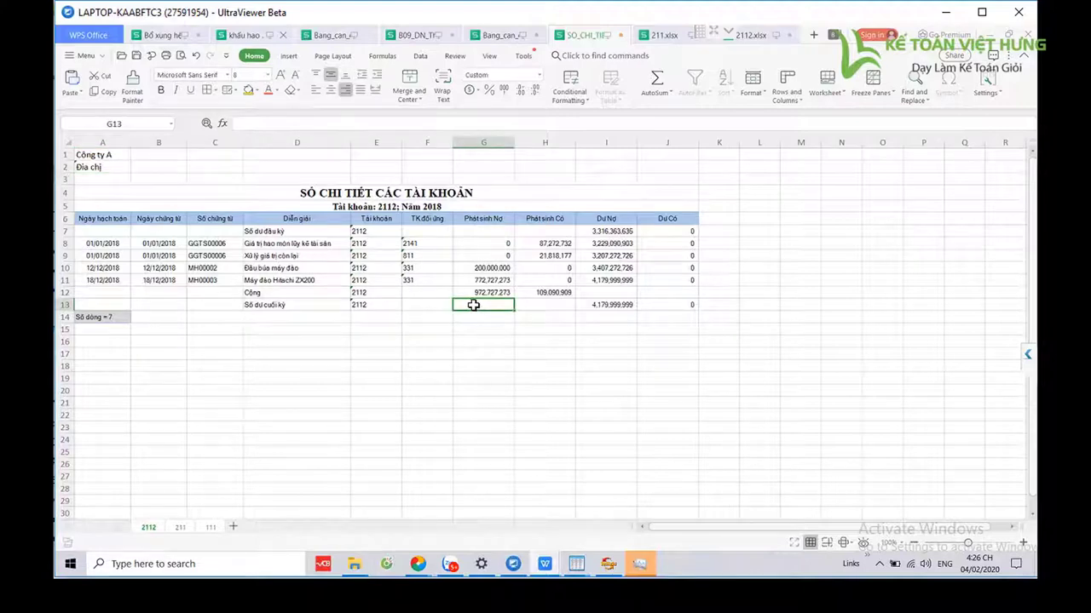
# Switch to MISA and close the Sổ chi tiết các tài khoản report for account 2112.
pyautogui.moveTo(417, 564)
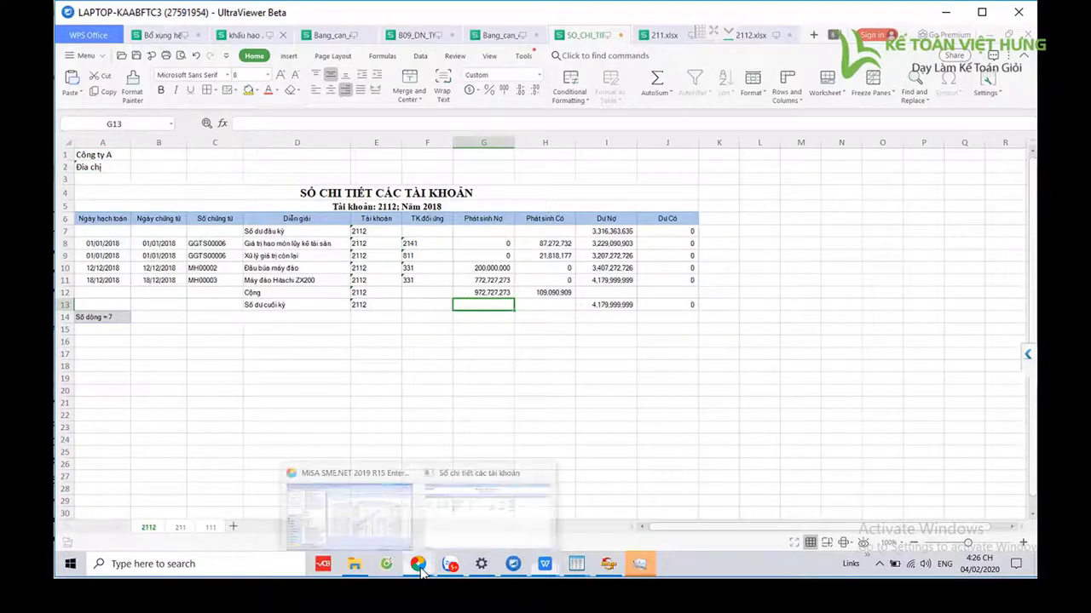
pyautogui.click(477, 515)
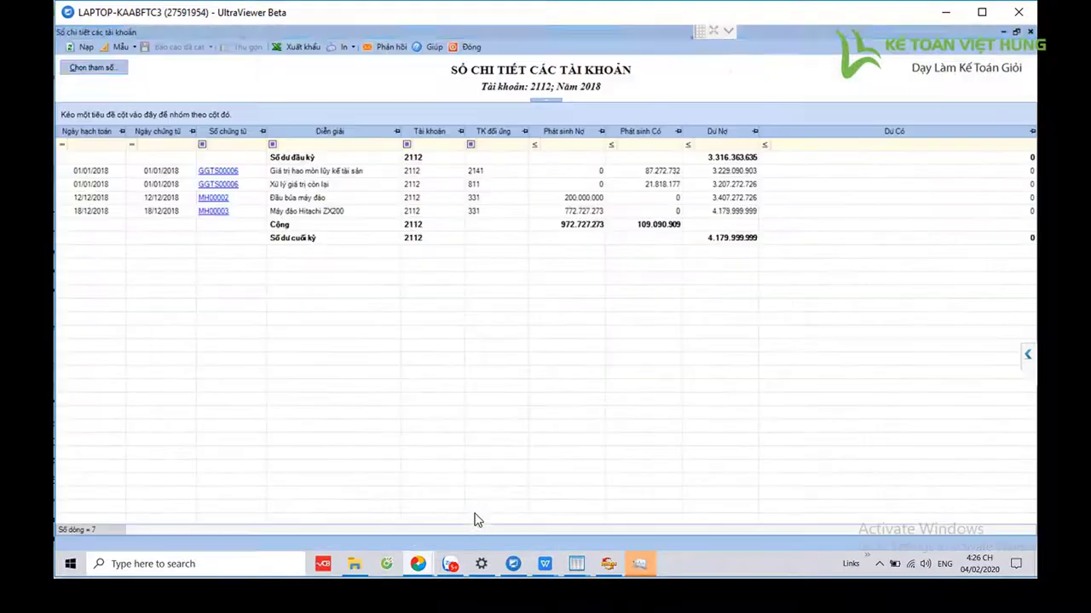
pyautogui.click(468, 48)
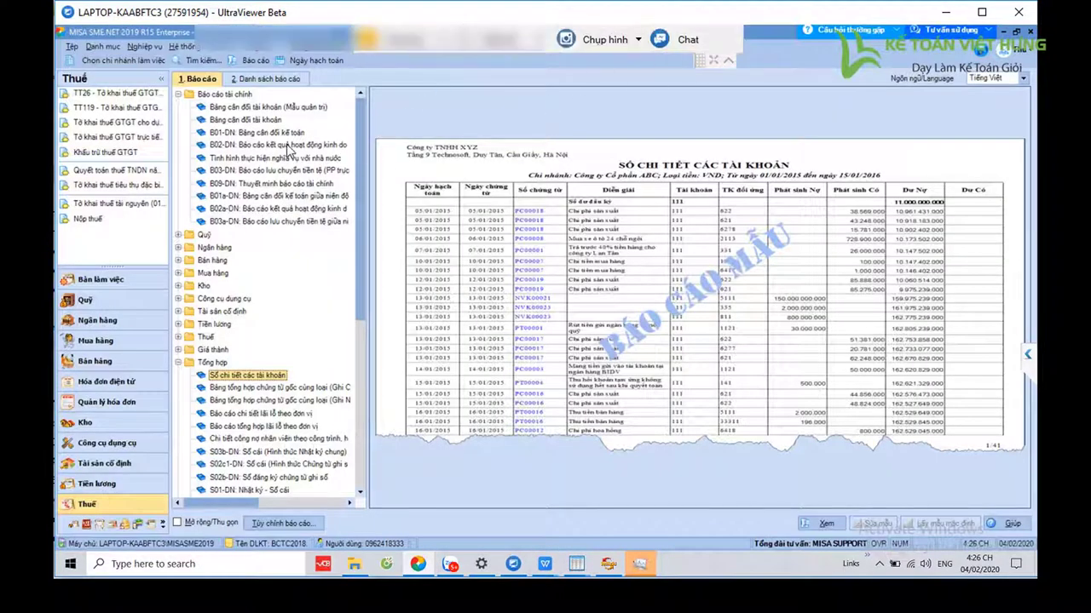
# Preview the Sổ kế toán chi tiết quỹ tiền mặt report under Quỹ and Sổ tiền gửi ngân hàng under Ngân hàng.
pyautogui.doubleClick(205, 235)
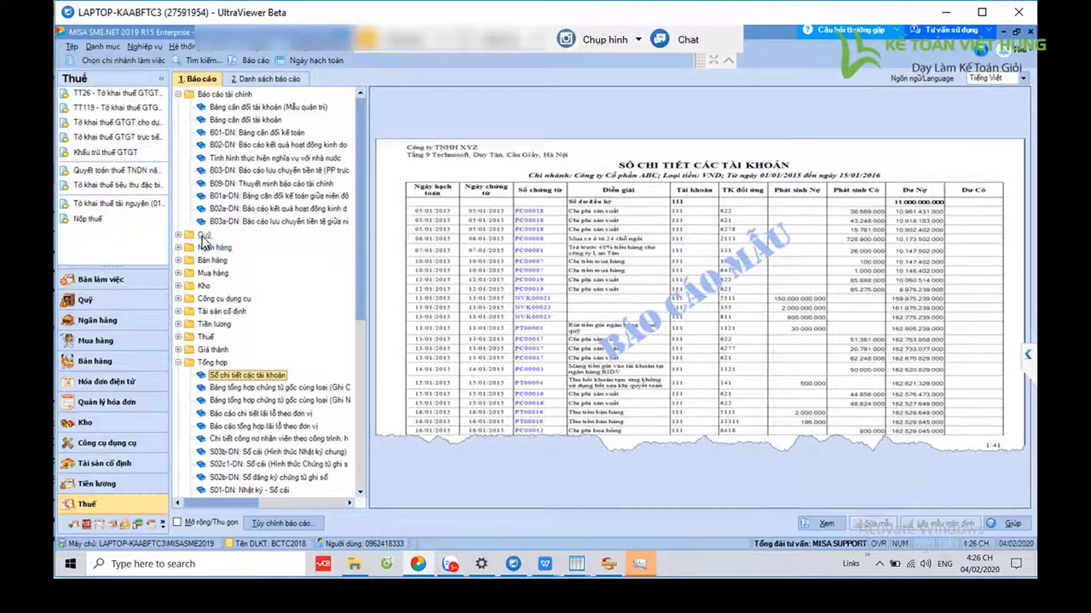
pyautogui.click(223, 247)
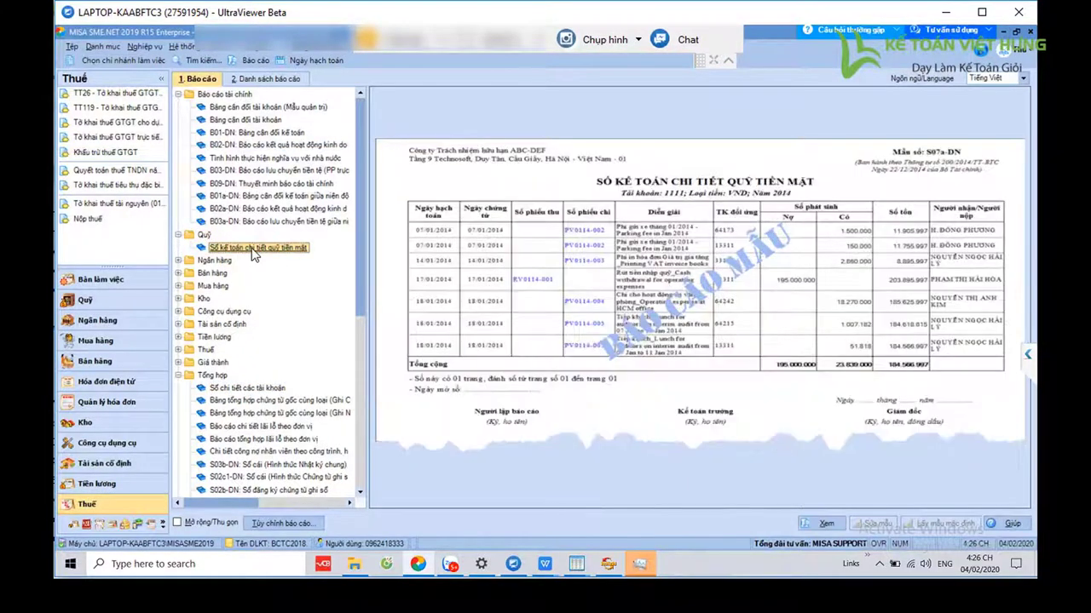
pyautogui.doubleClick(214, 261)
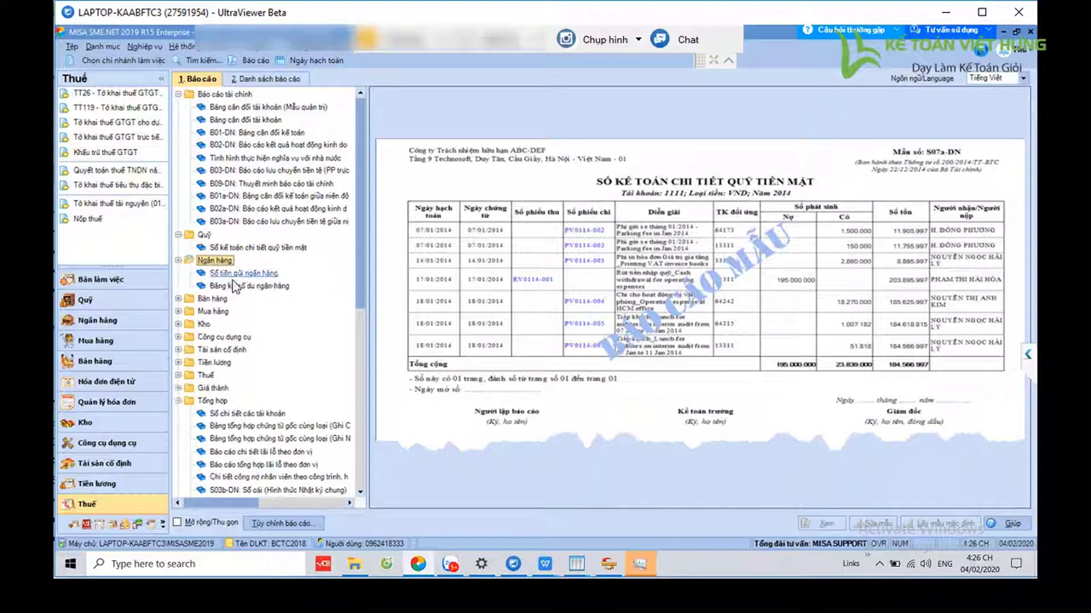
pyautogui.click(260, 275)
# Preview the summary and detailed customer receivables reports (công nợ phải thu khách hàng) in the Bán hàng group.
pyautogui.doubleClick(214, 299)
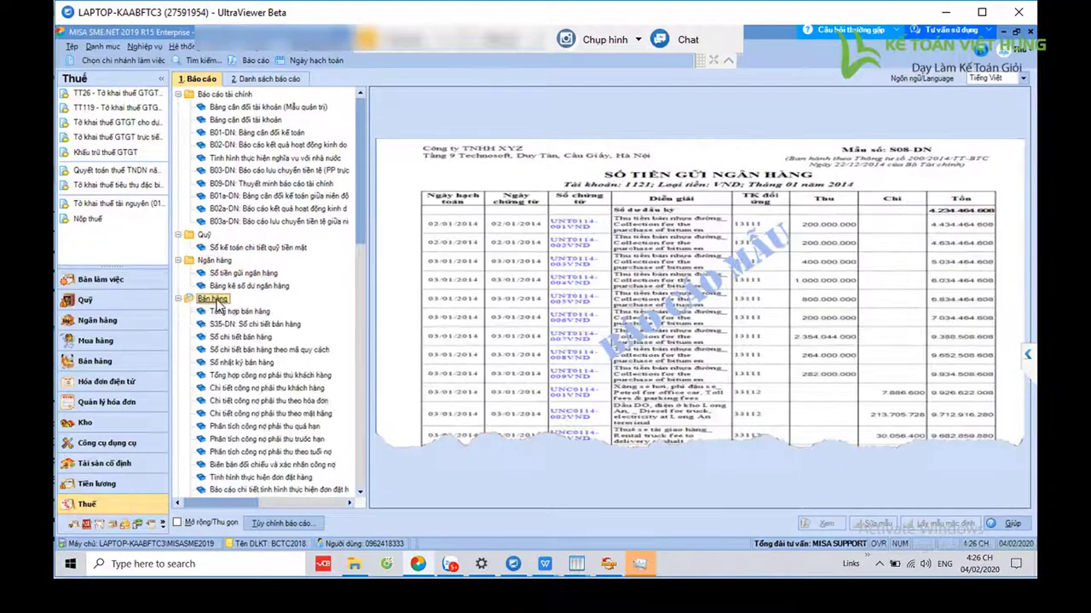
pyautogui.click(265, 375)
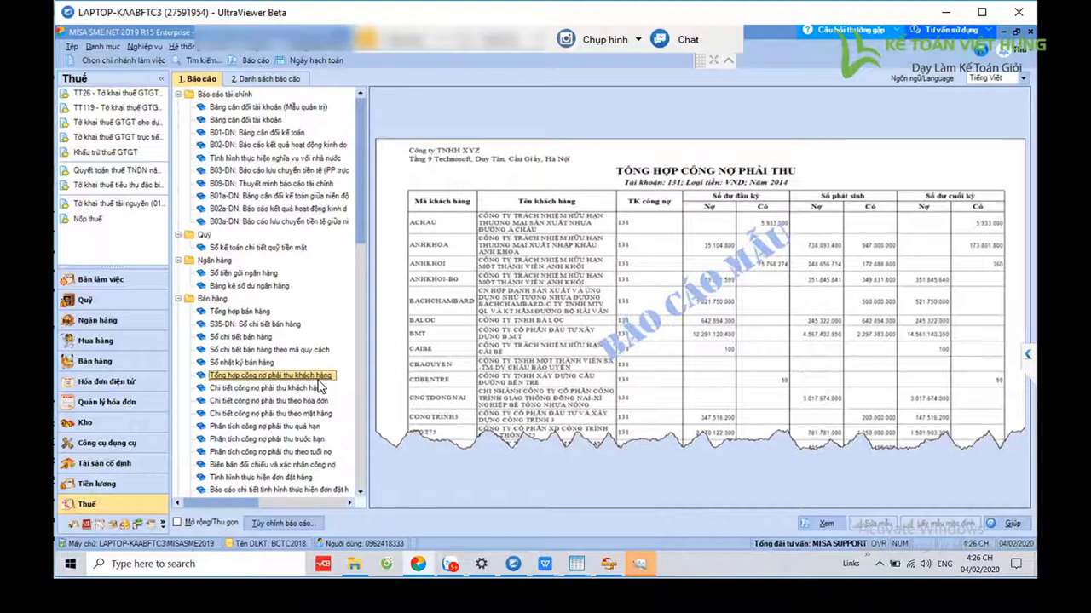
pyautogui.click(279, 390)
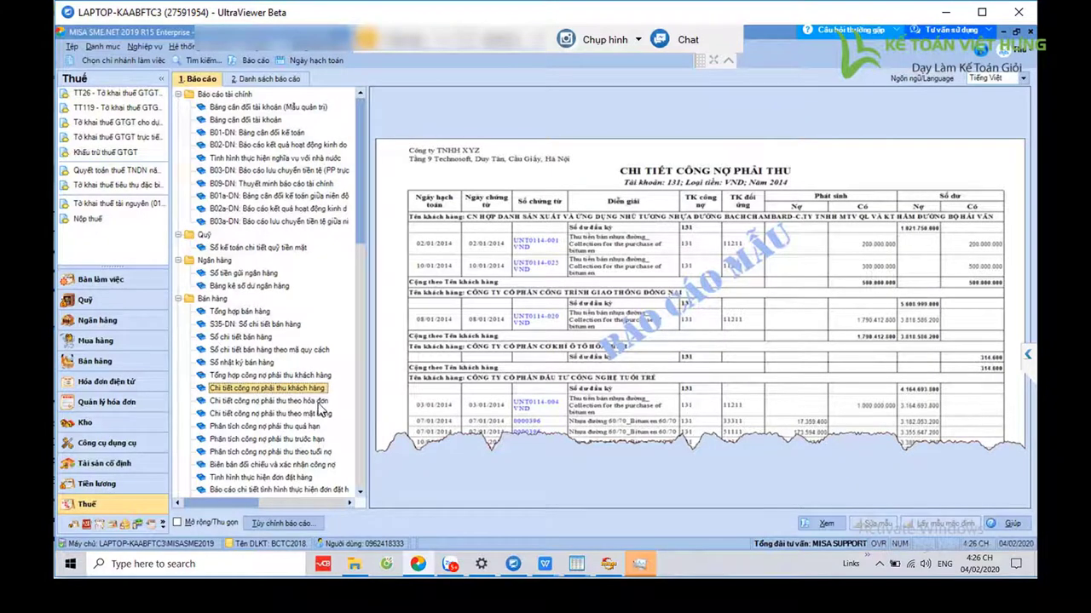
# Preview the summary and detailed supplier payables reports (công nợ phải trả nhà cung cấp) in the Mua hàng group.
pyautogui.scroll(-3, 315, 413)
pyautogui.scroll(-3, 315, 413)
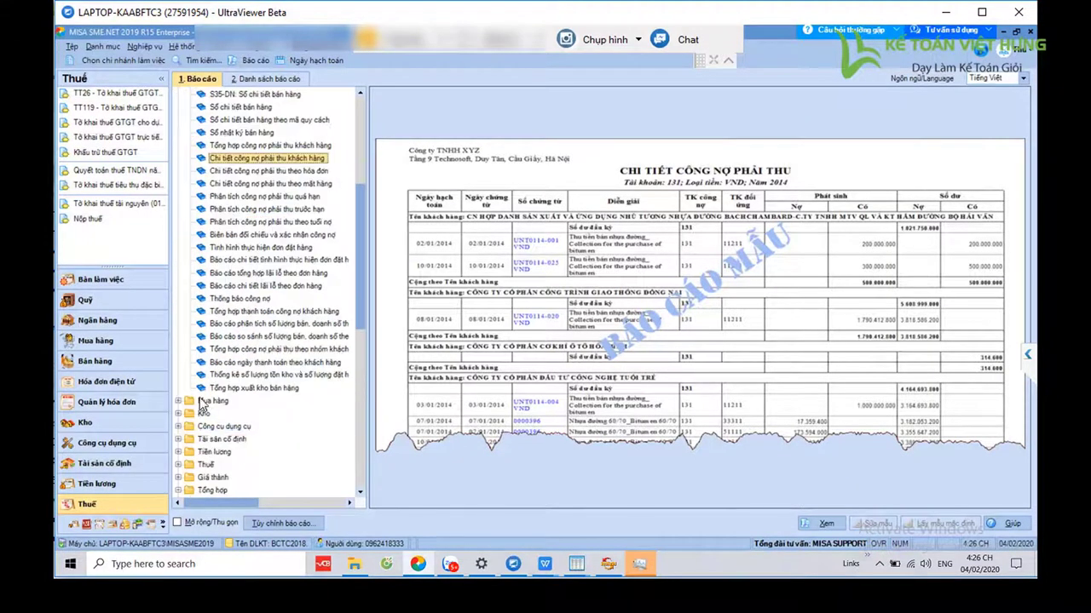
pyautogui.click(179, 401)
pyautogui.scroll(-1, 298, 458)
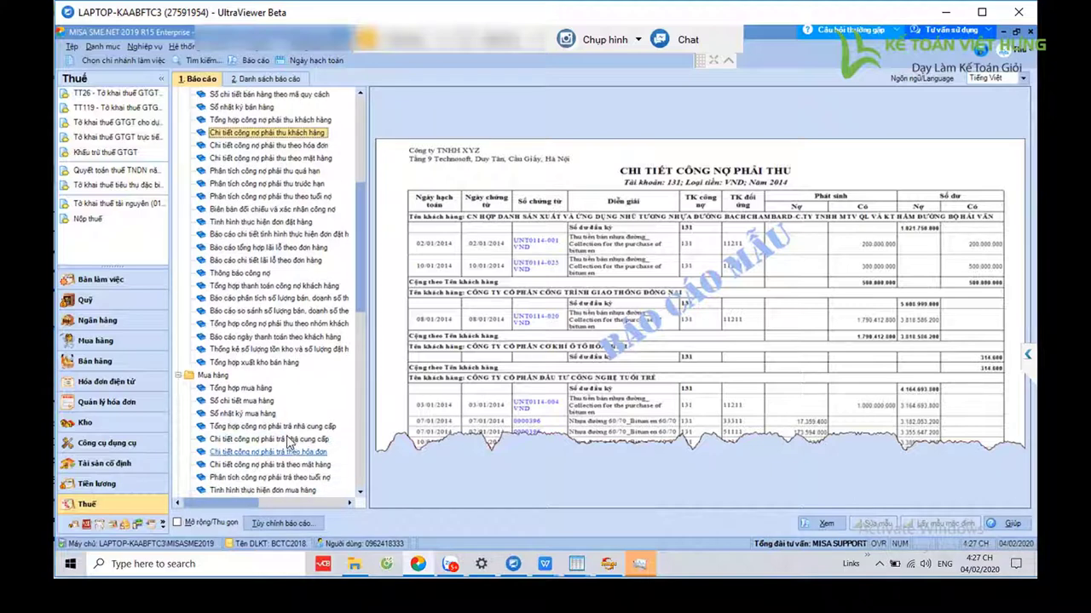
pyautogui.click(312, 428)
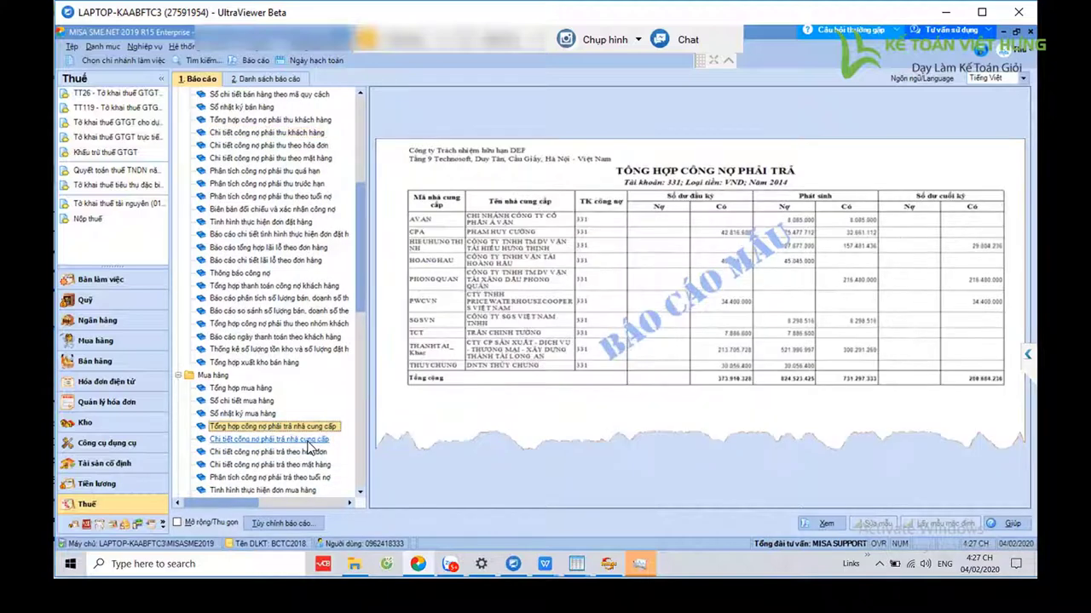
pyautogui.click(304, 441)
# Expand the Kho and Công cụ dụng cụ report groups and preview the Tổng hợp tồn kho report.
pyautogui.scroll(-2, 312, 443)
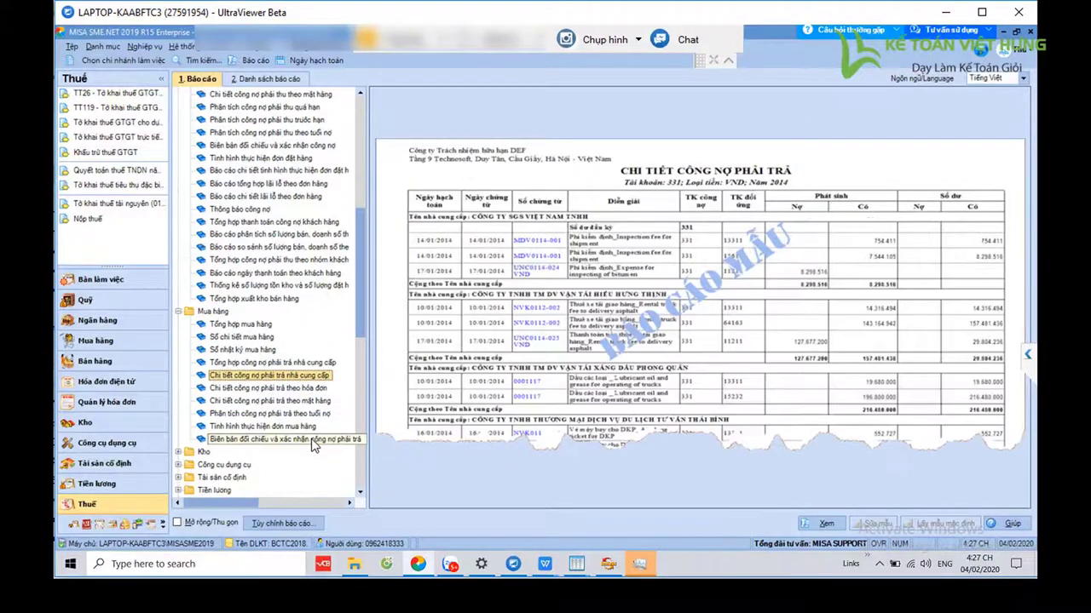
pyautogui.doubleClick(203, 402)
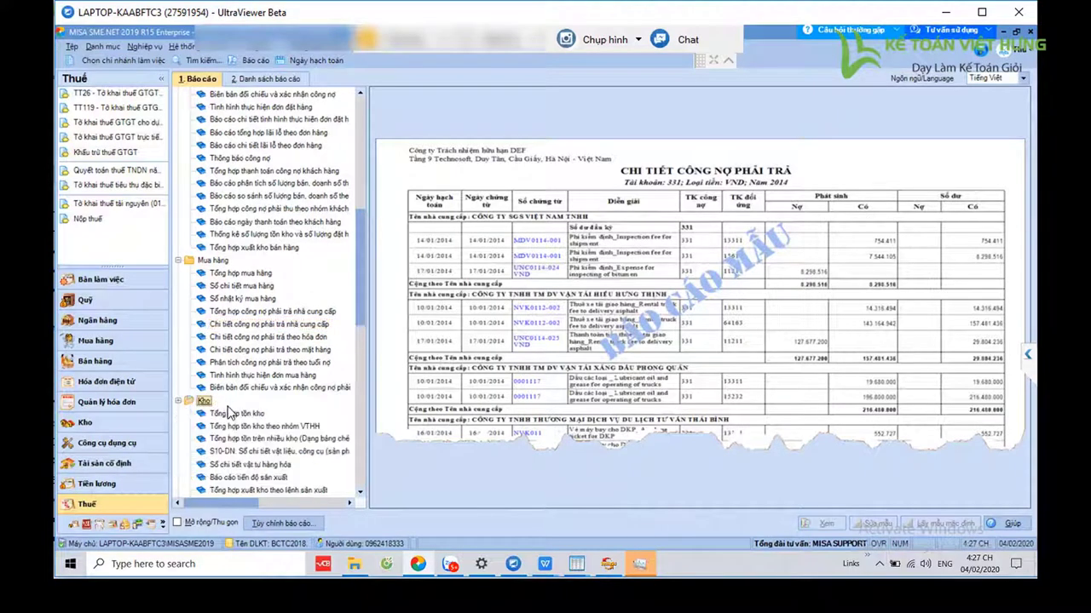
pyautogui.scroll(-2, 223, 443)
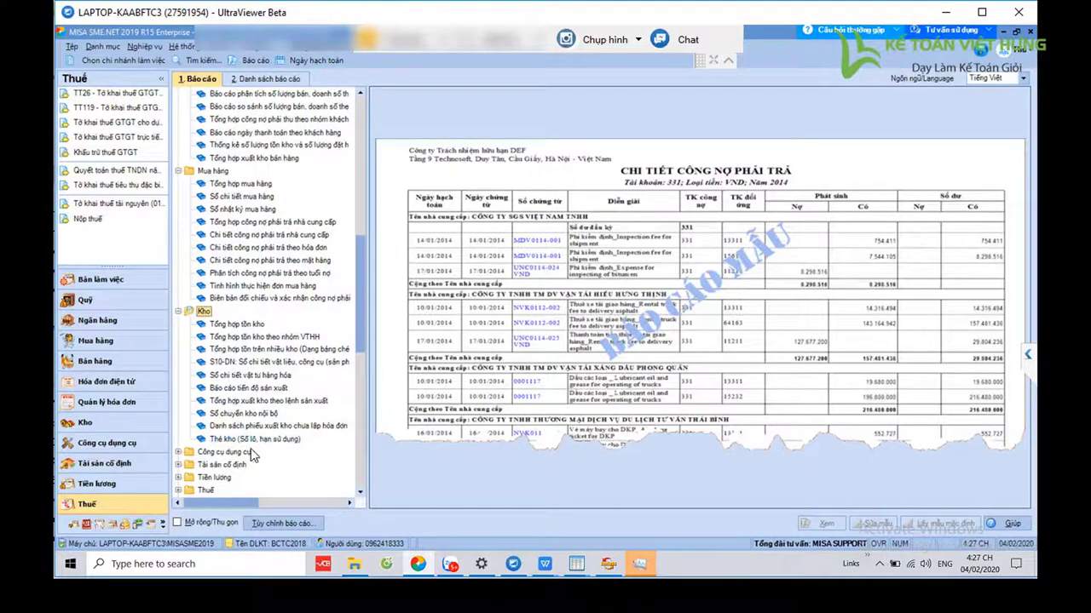
pyautogui.doubleClick(226, 452)
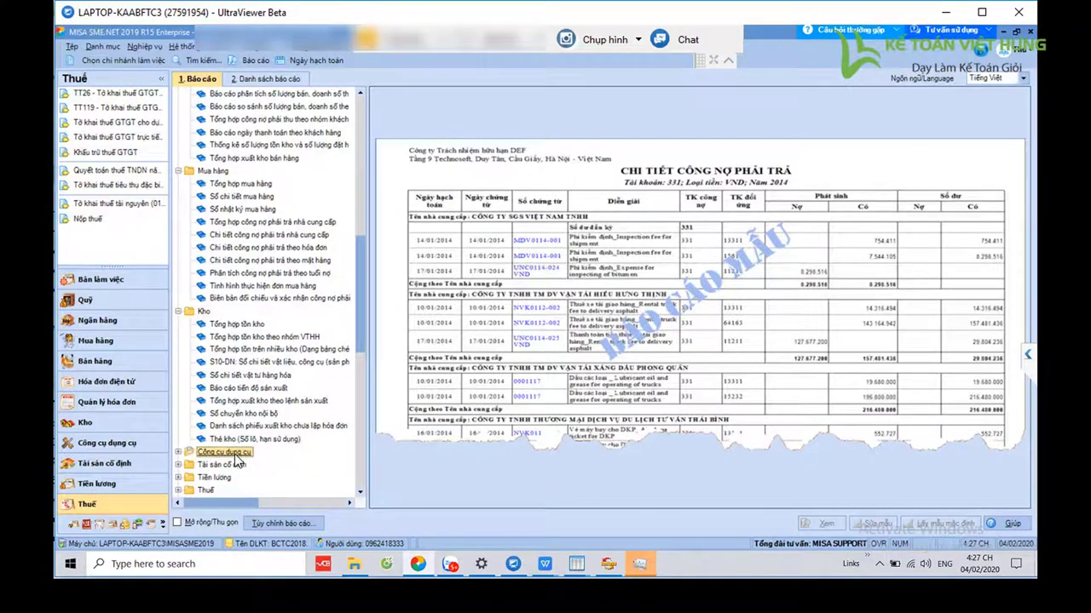
pyautogui.click(253, 327)
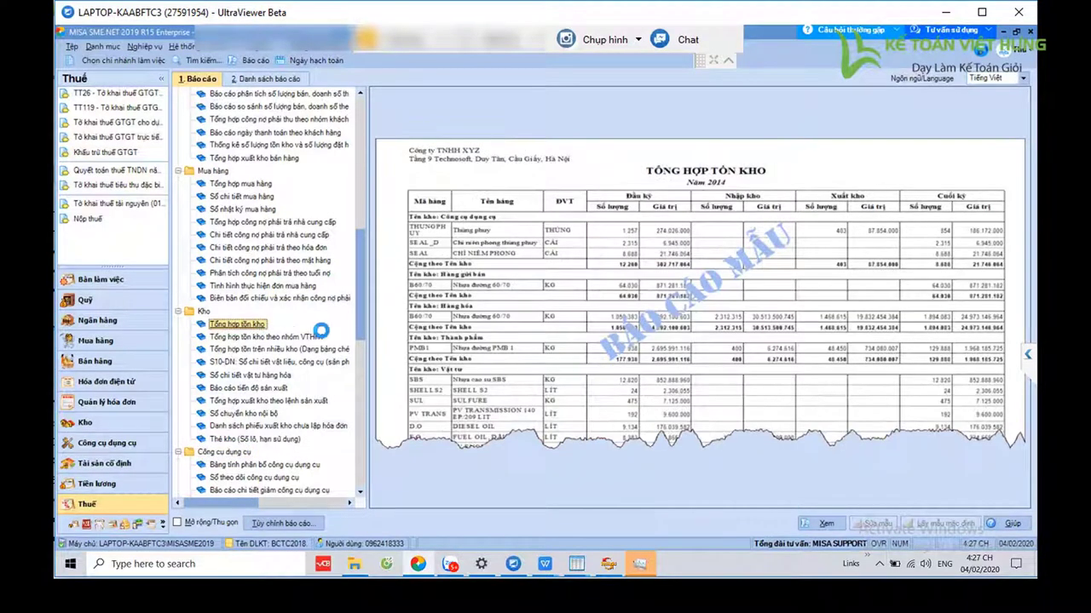
# View the Tổng hợp tồn kho report for the period Năm nay, limited to the K_CC,DC warehouse, and close it.
pyautogui.click(449, 293)
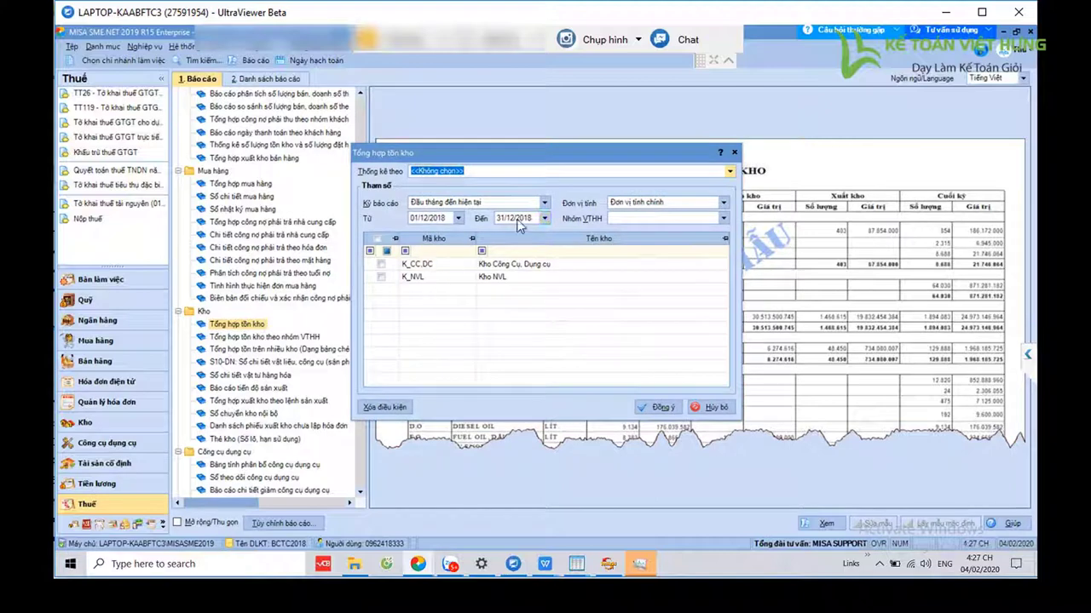
pyautogui.click(544, 202)
pyautogui.click(443, 244)
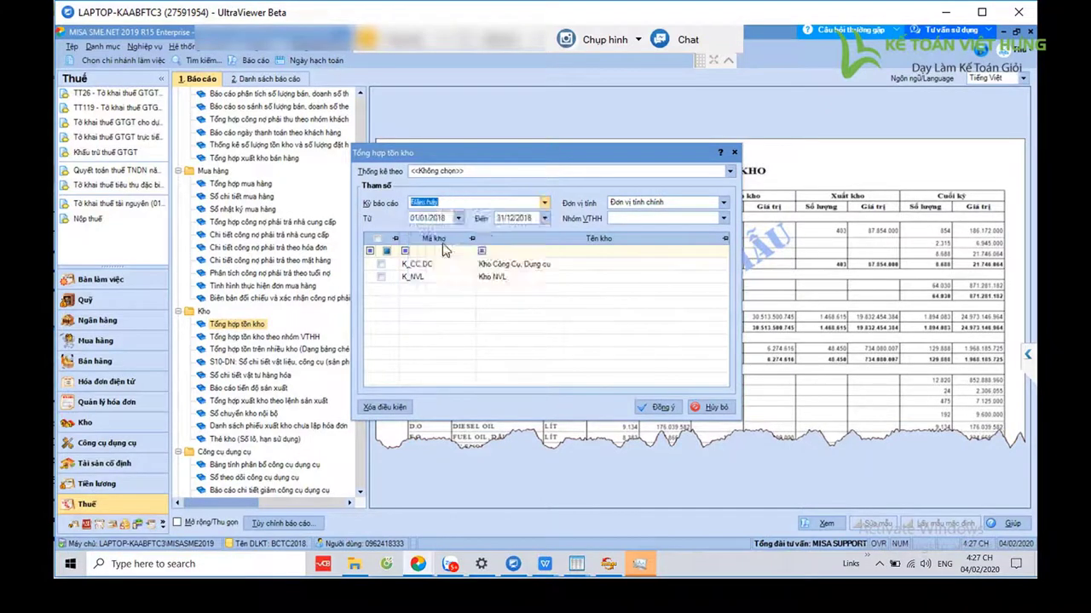
pyautogui.click(381, 265)
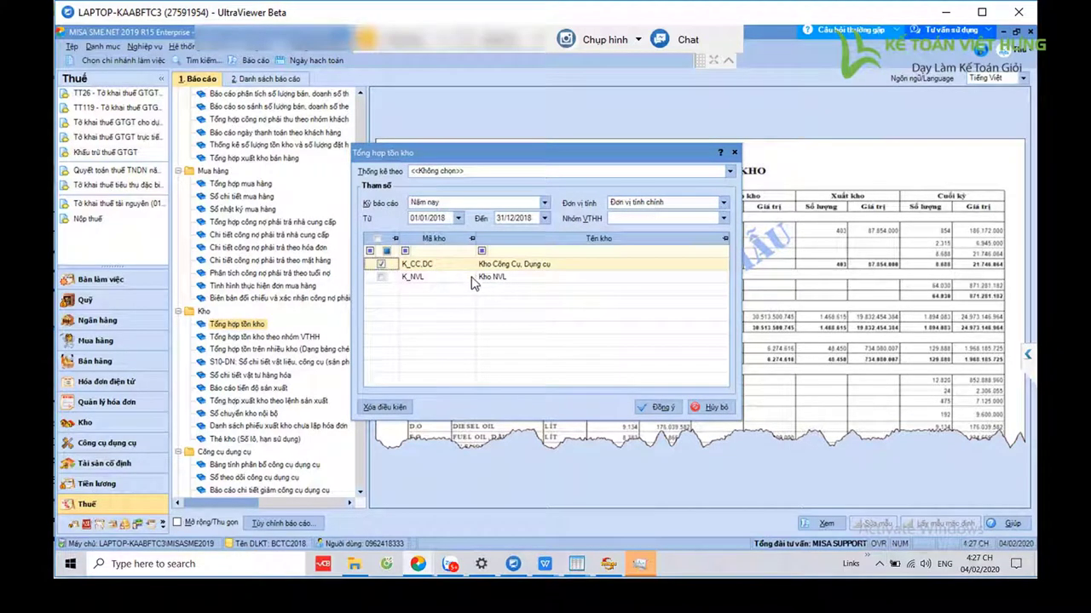
pyautogui.click(664, 408)
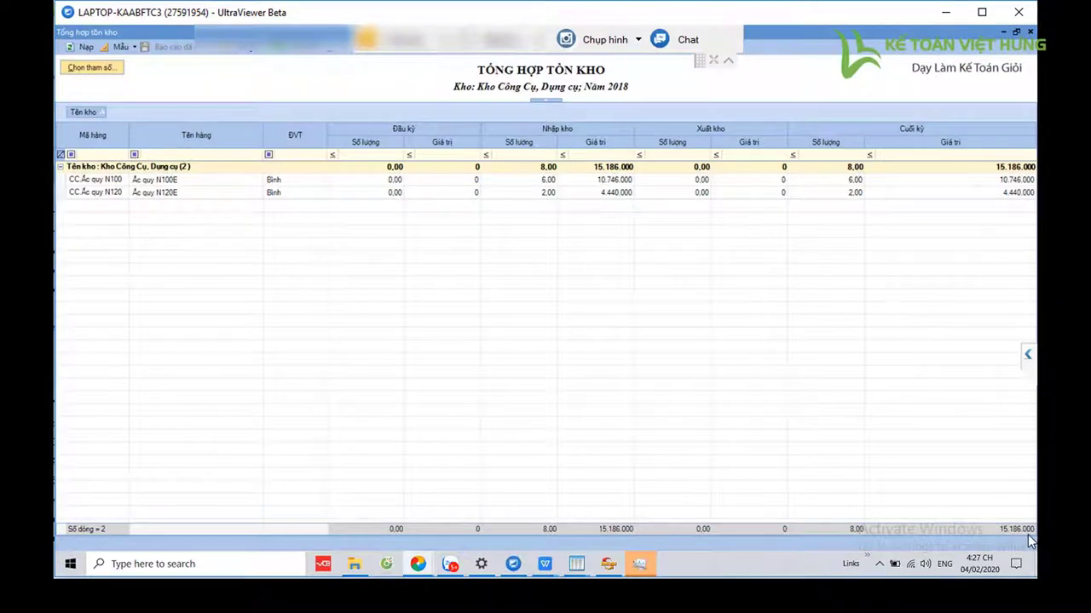
pyautogui.click(727, 60)
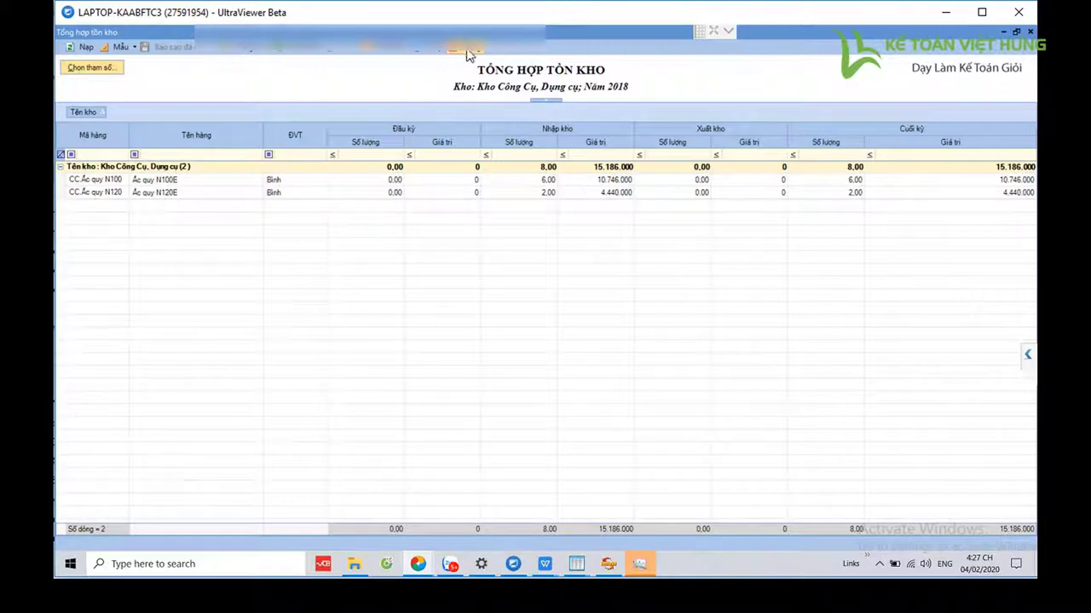
pyautogui.press('Escape')
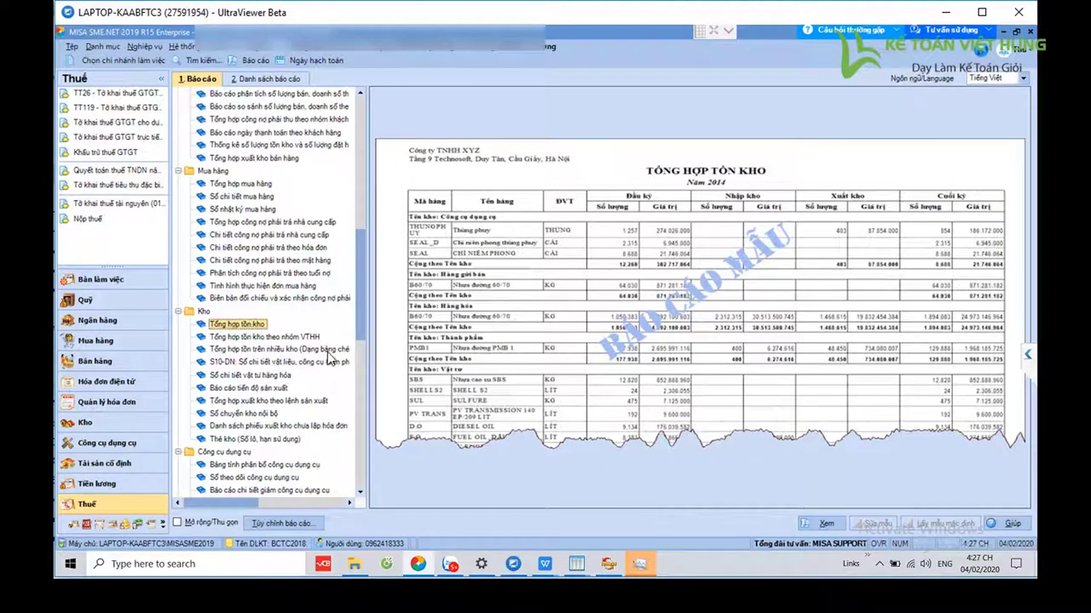
# Preview Bảng tính phân bổ công cụ dụng cụ and Sổ theo dõi công cụ dụng cụ, dismissing the latter's parameter dialog.
pyautogui.scroll(-2, 266, 449)
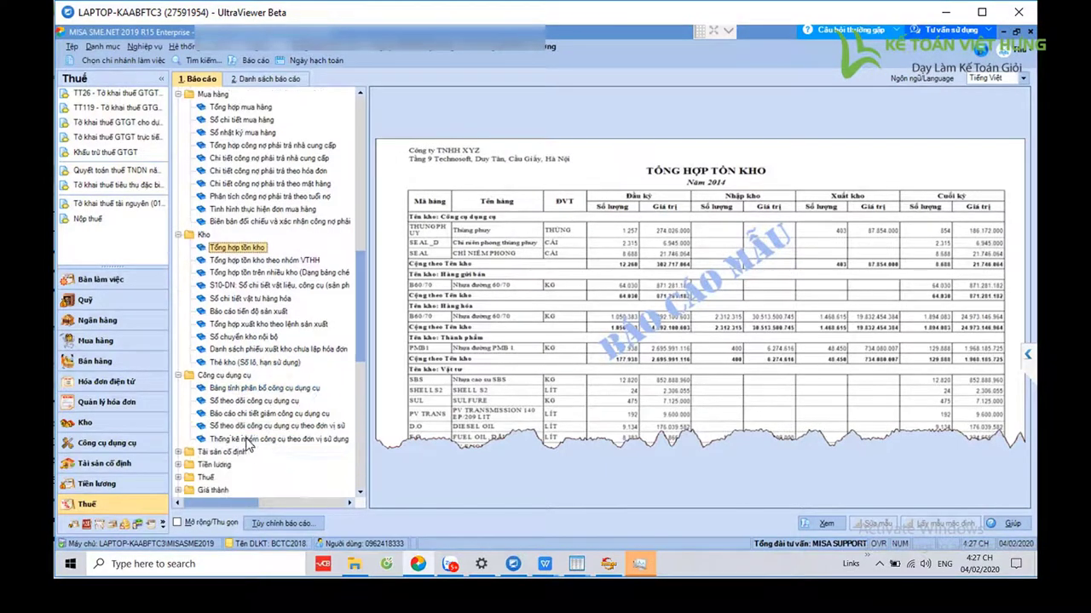
pyautogui.click(278, 386)
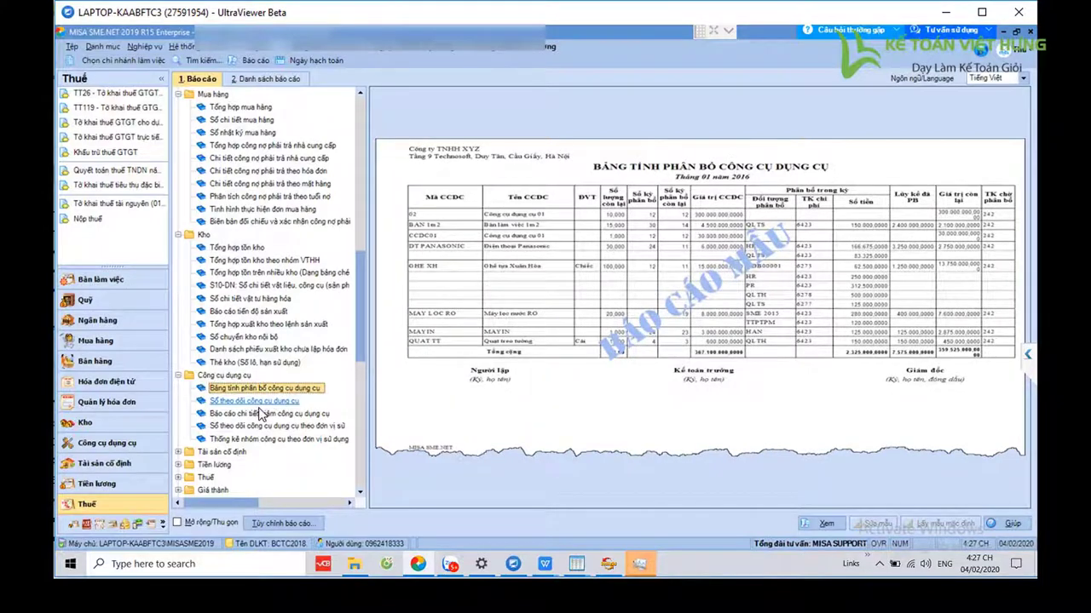
pyautogui.doubleClick(267, 402)
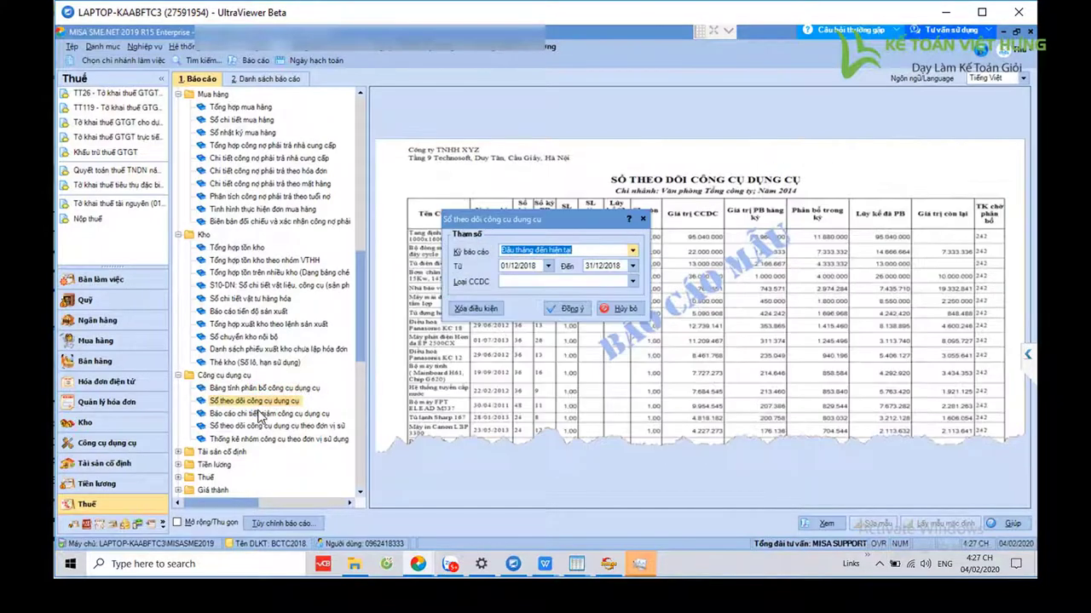
pyautogui.click(628, 307)
# Expand the Tài sản cố định report group and preview the Sổ tài sản cố định report.
pyautogui.click(236, 453)
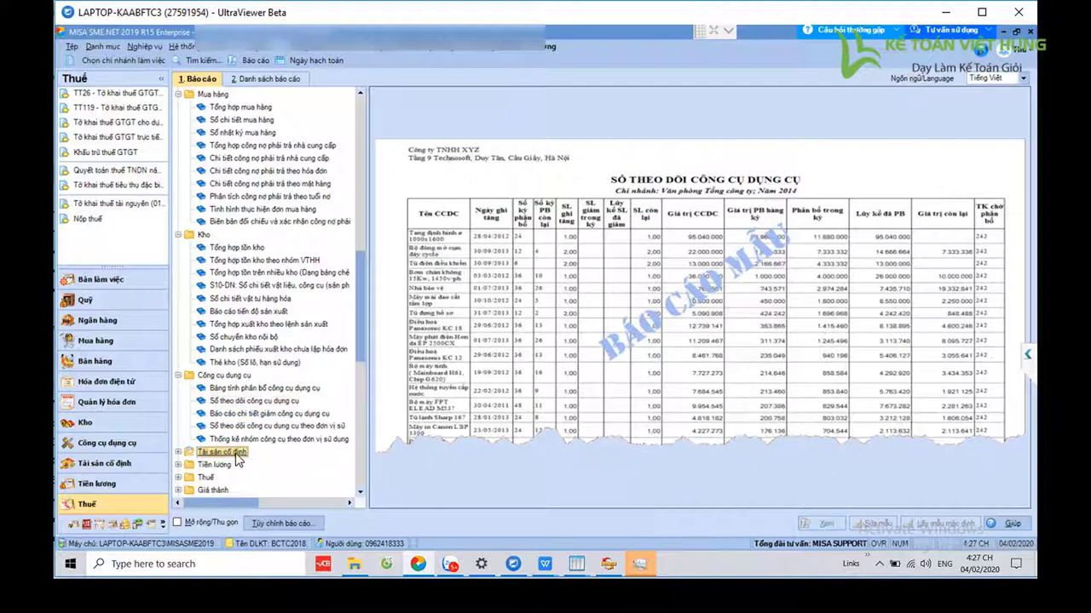
pyautogui.doubleClick(287, 452)
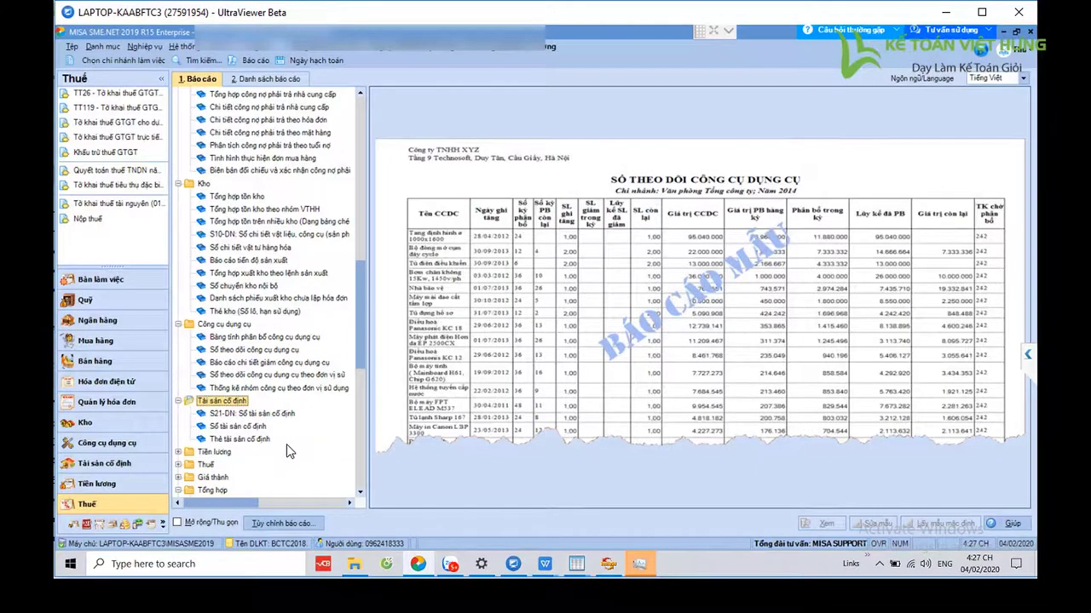
pyautogui.click(252, 429)
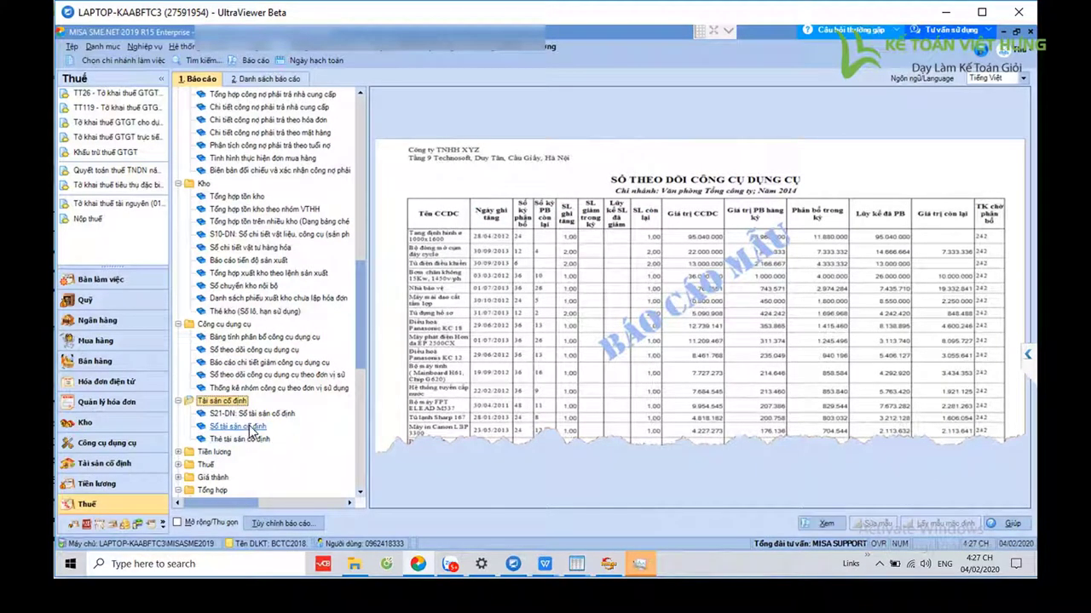
pyautogui.click(252, 427)
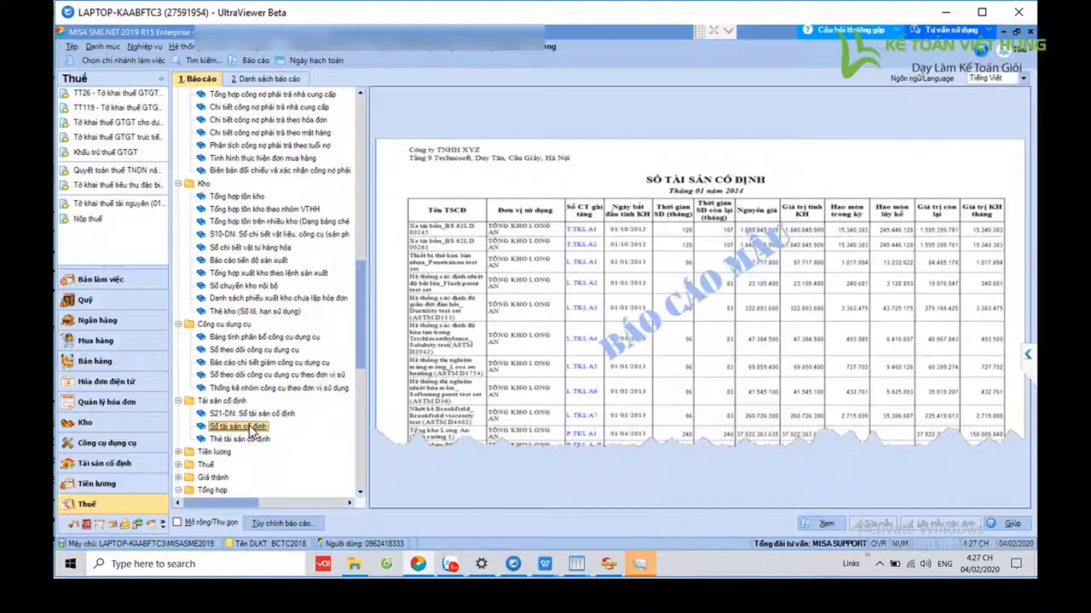
# Expand the Giá thành group and preview Báo cáo chi tiết lãi lỗ theo công trình, S36-DN and Tổng hợp chi phí sản xuất kinh doanh.
pyautogui.doubleClick(224, 481)
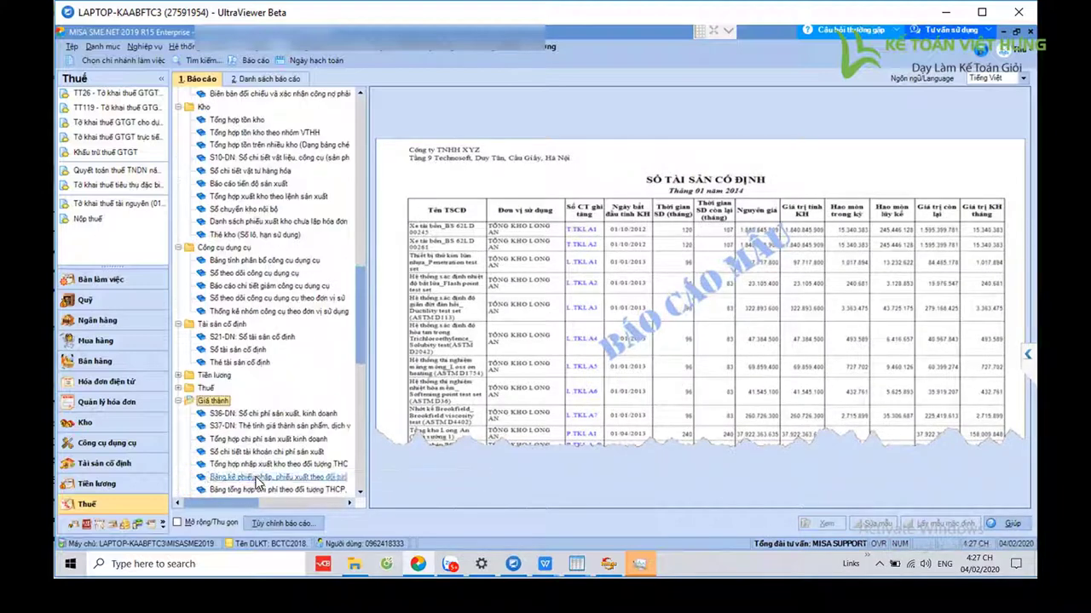
pyautogui.scroll(-2, 255, 482)
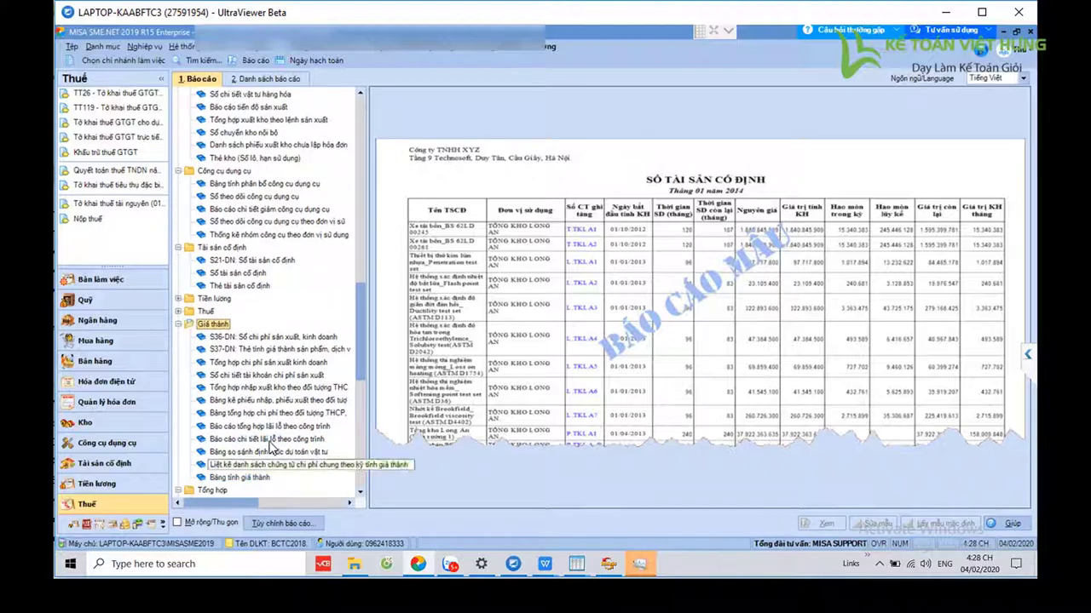
pyautogui.click(277, 447)
pyautogui.click(275, 441)
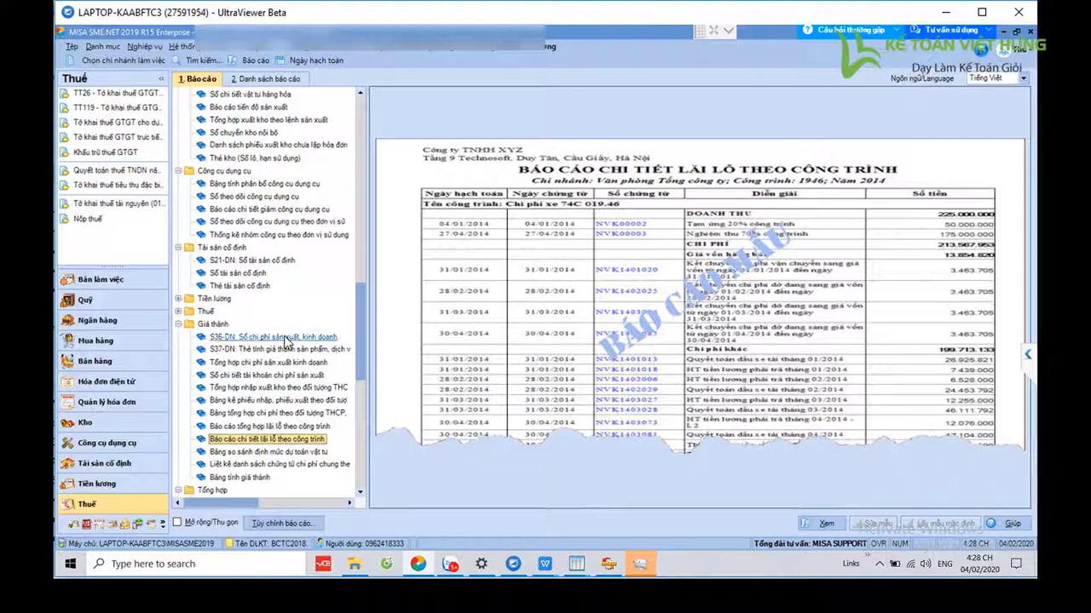
pyautogui.click(286, 338)
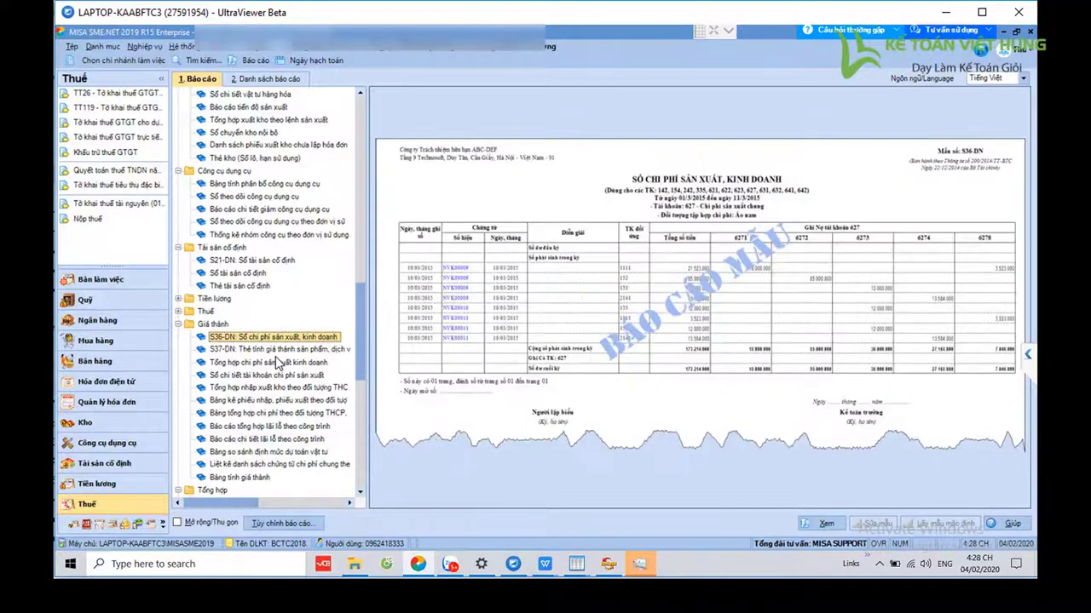
pyautogui.click(276, 361)
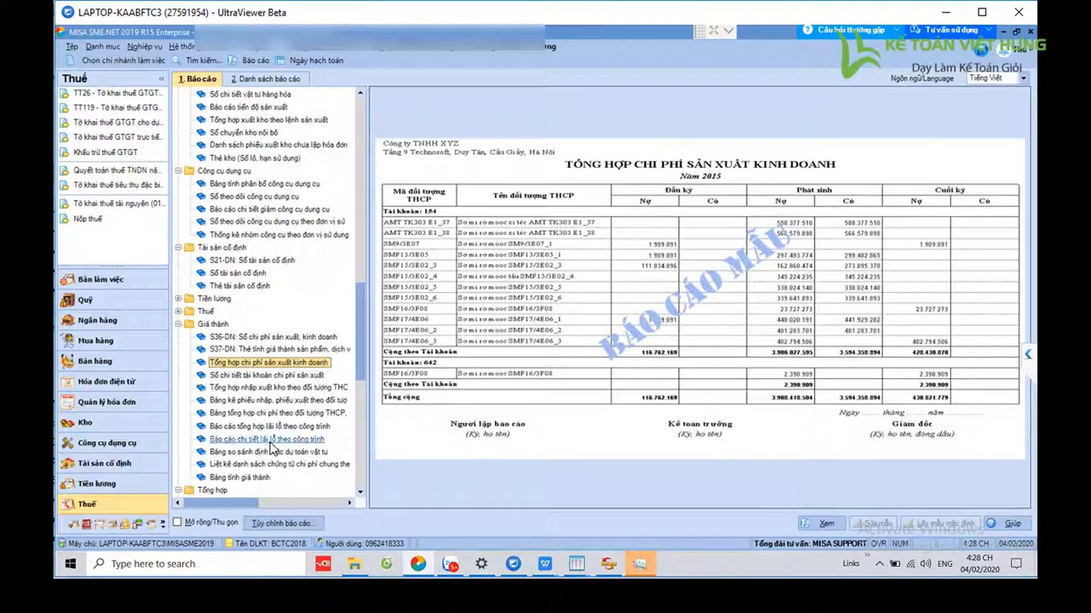
pyautogui.scroll(-1, 271, 450)
pyautogui.scroll(5, 266, 442)
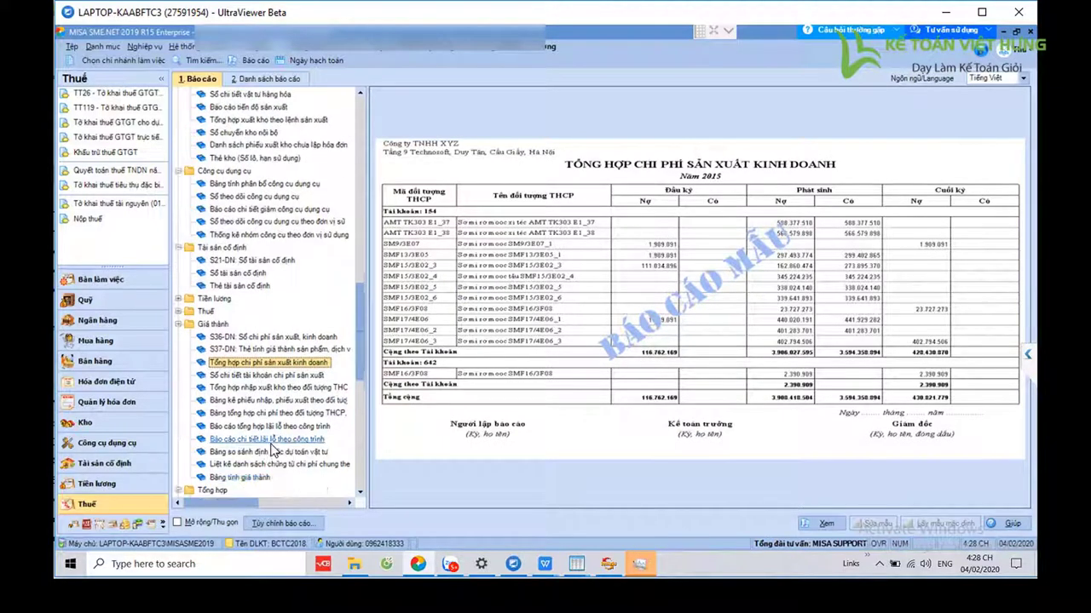
pyautogui.scroll(10, 266, 438)
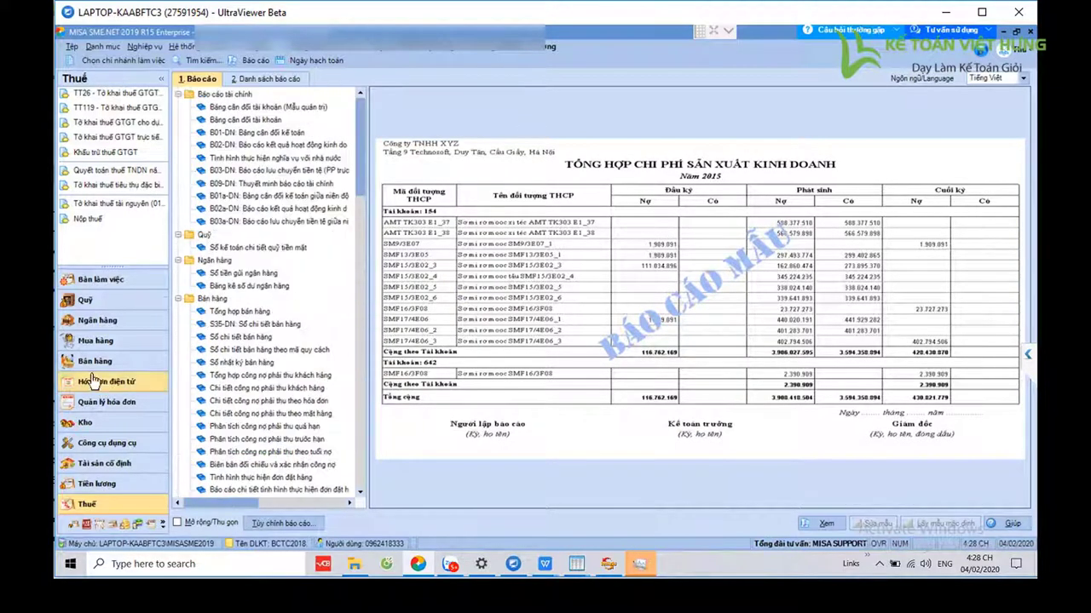
# List the cash receipts in the Quỹ module with period Năm nay and type Phiếu thu.
pyautogui.click(85, 305)
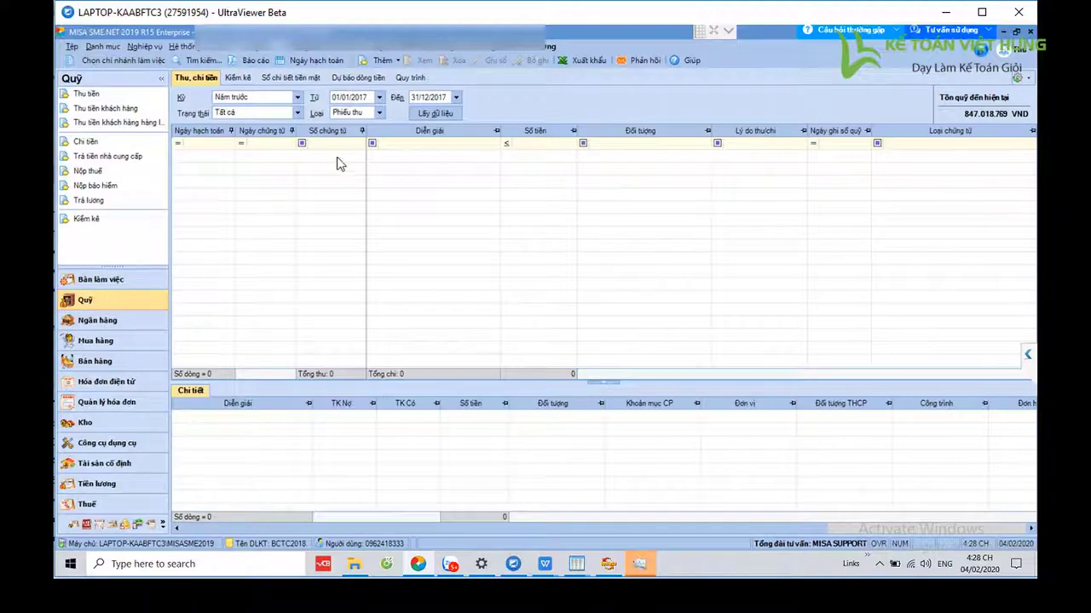
pyautogui.click(302, 66)
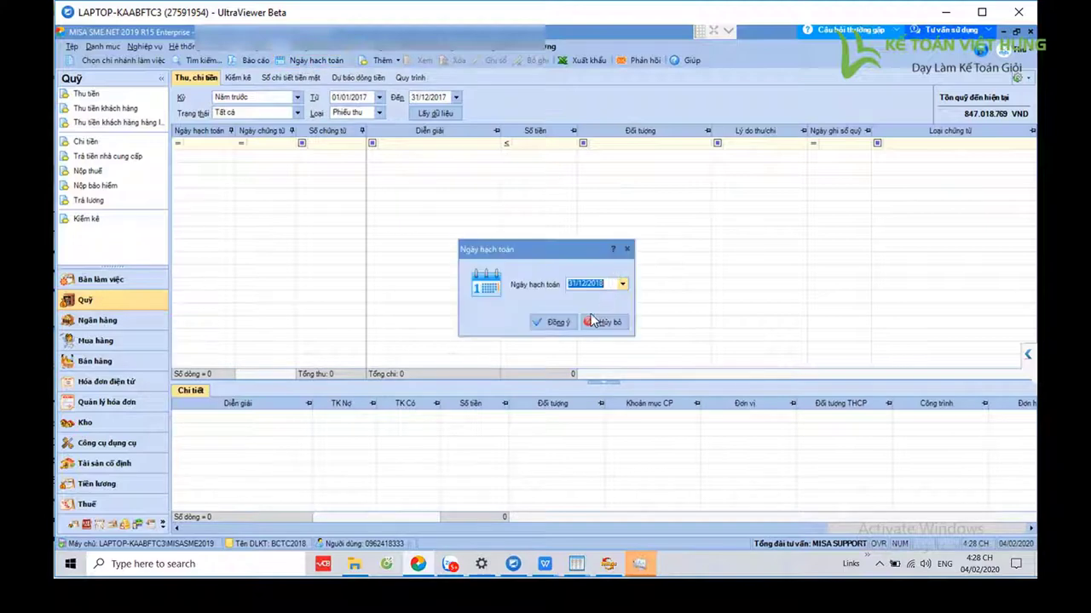
pyautogui.press('Escape')
pyautogui.click(298, 97)
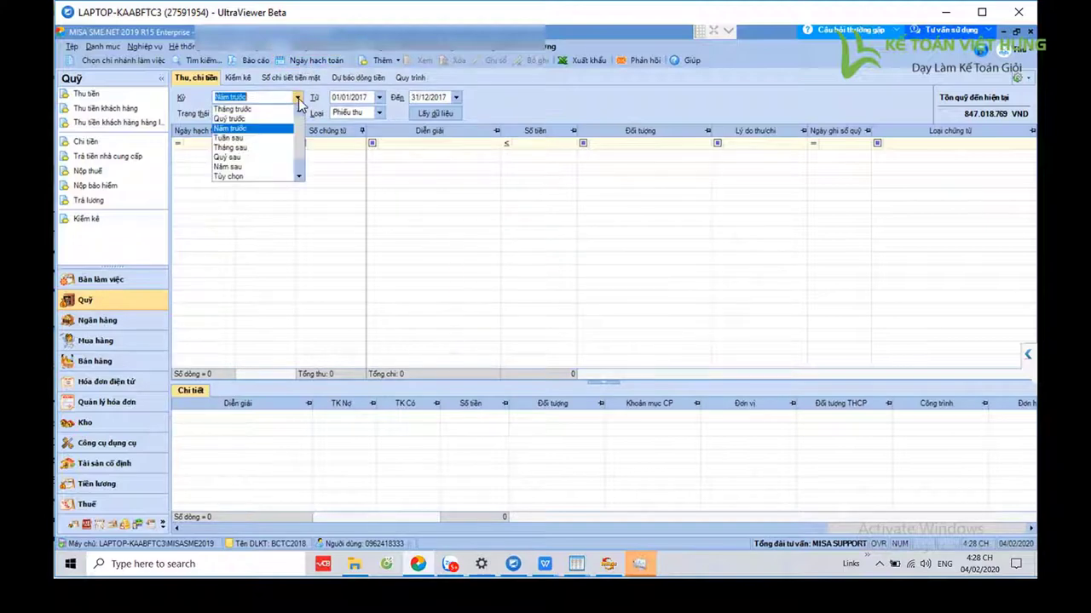
pyautogui.write('nay')
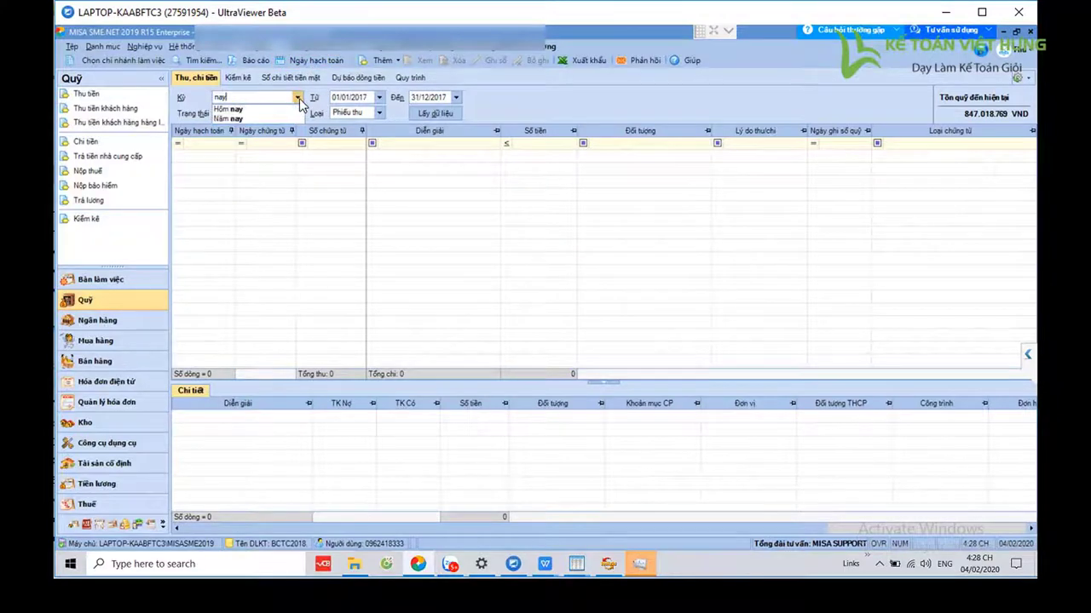
pyautogui.click(242, 118)
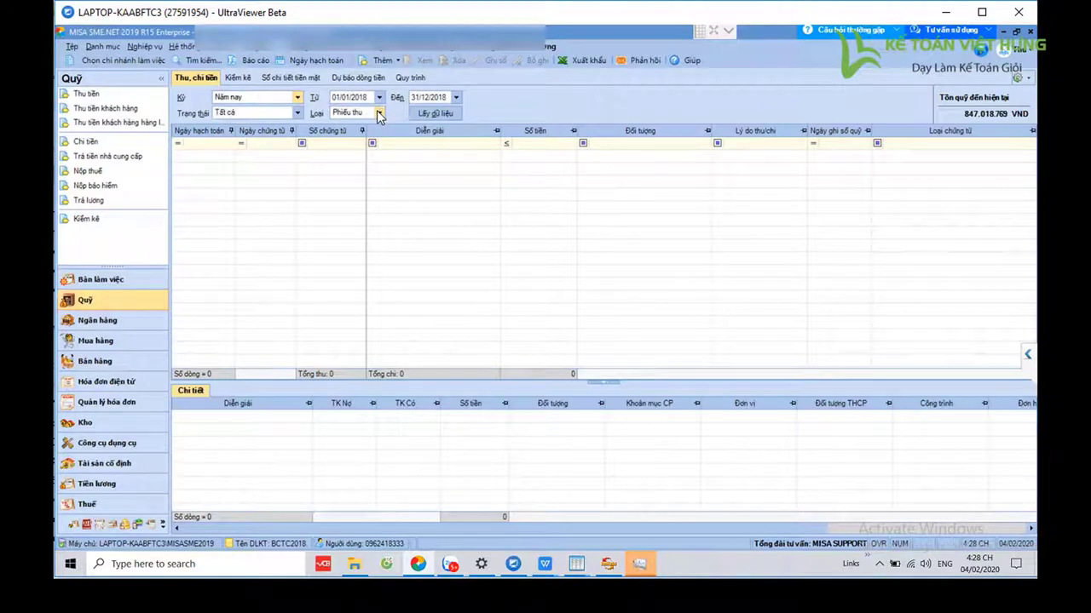
pyautogui.click(379, 113)
pyautogui.click(349, 126)
pyautogui.click(428, 117)
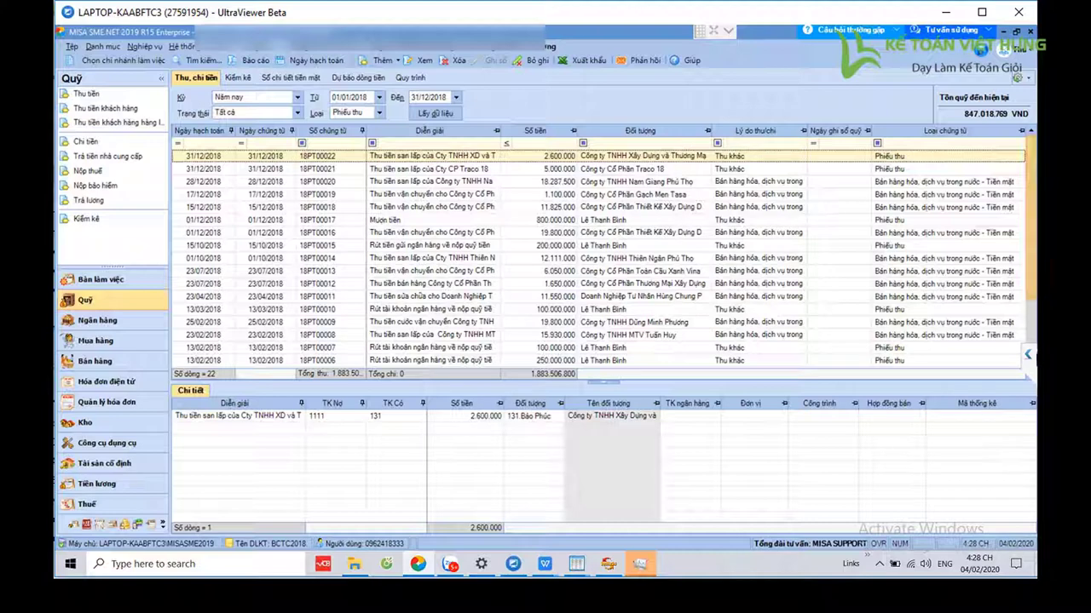
# Open the Mượn tiền cash receipt dated 01/01/2018 at the end of the list.
pyautogui.scroll(-2, 596, 255)
pyautogui.click(385, 361)
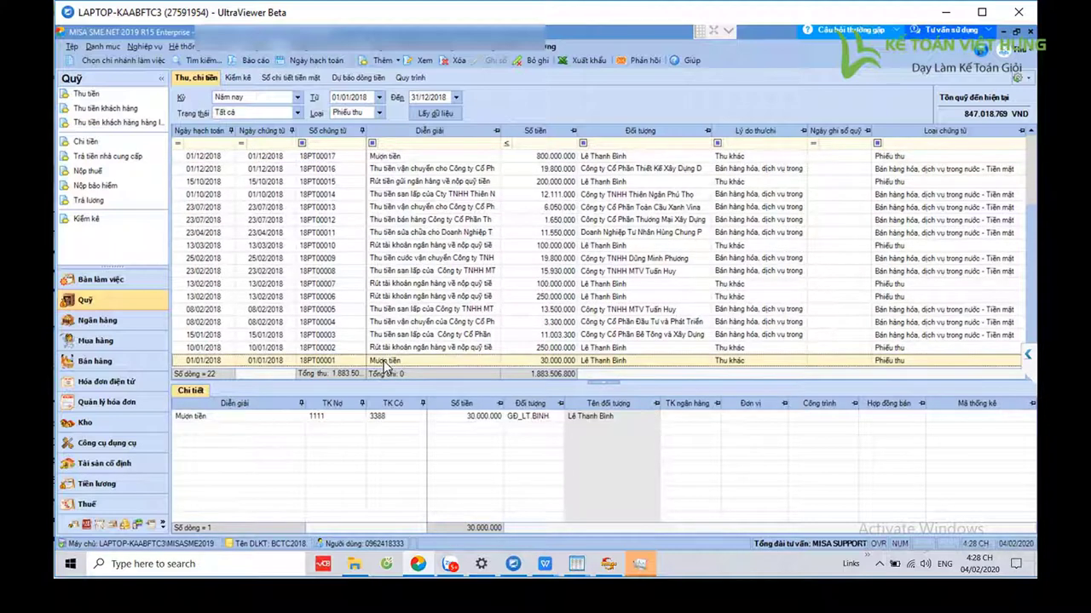
pyautogui.doubleClick(312, 362)
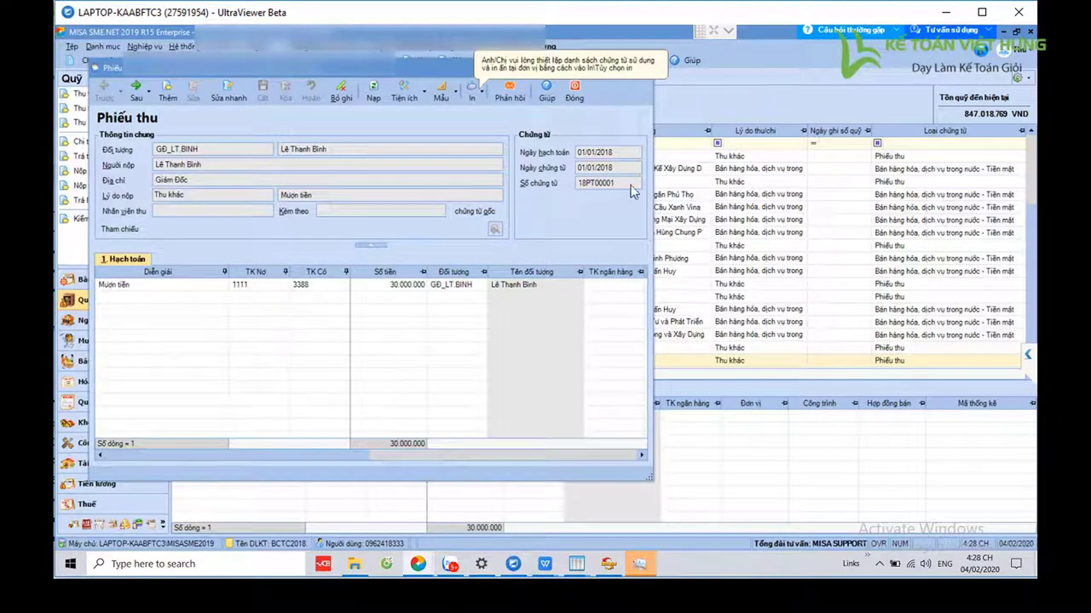
pyautogui.click(605, 153)
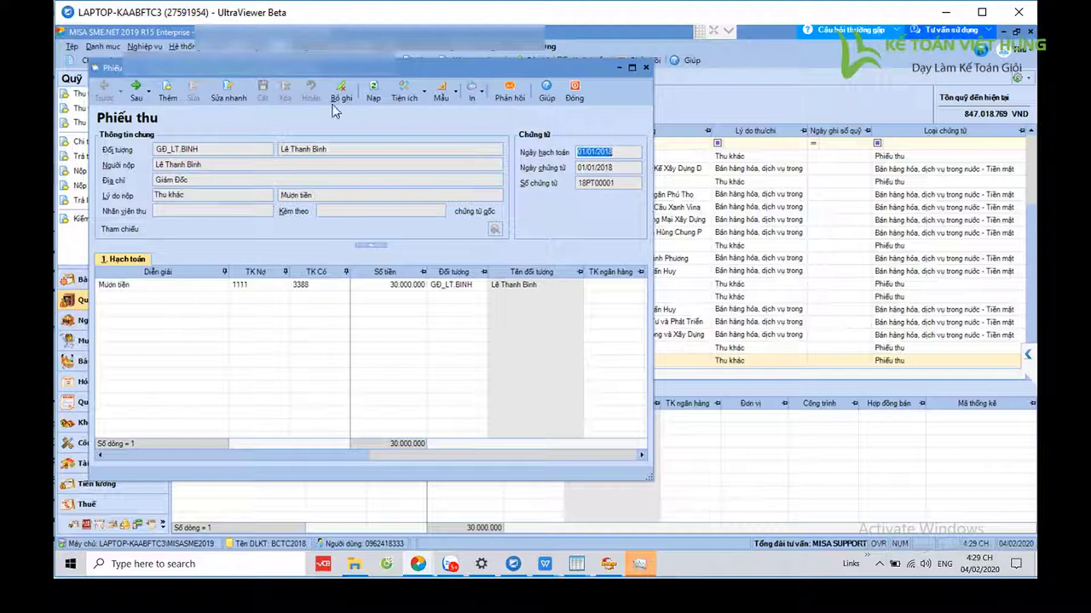
# In the receipt's print options, turn off Xem trước khi in, enable In theo lô for 01-TT: Phiếu thu, and proceed to document selection.
pyautogui.click(482, 96)
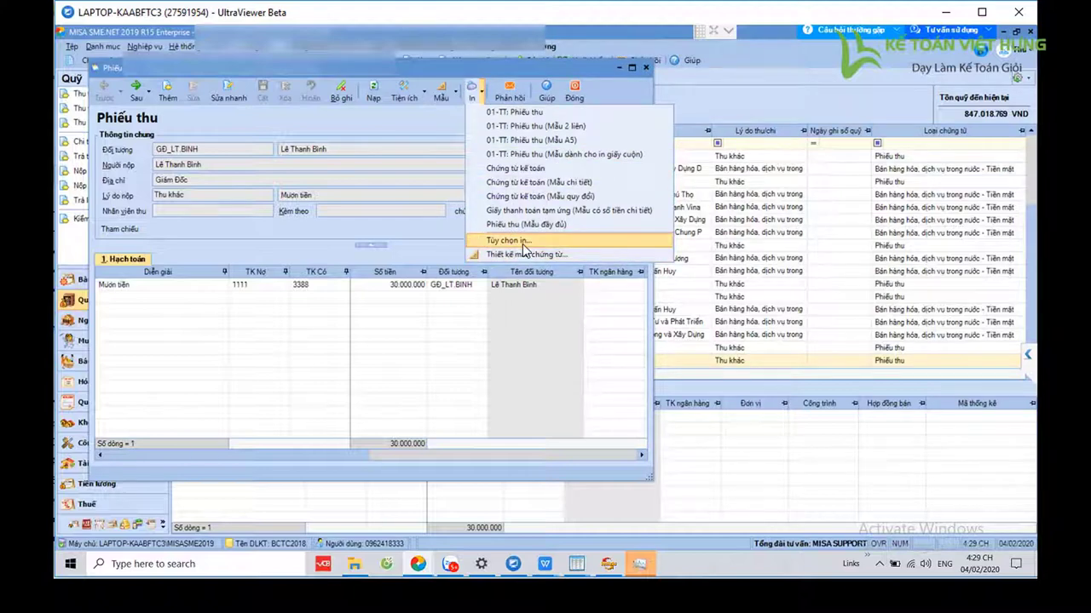
pyautogui.click(508, 240)
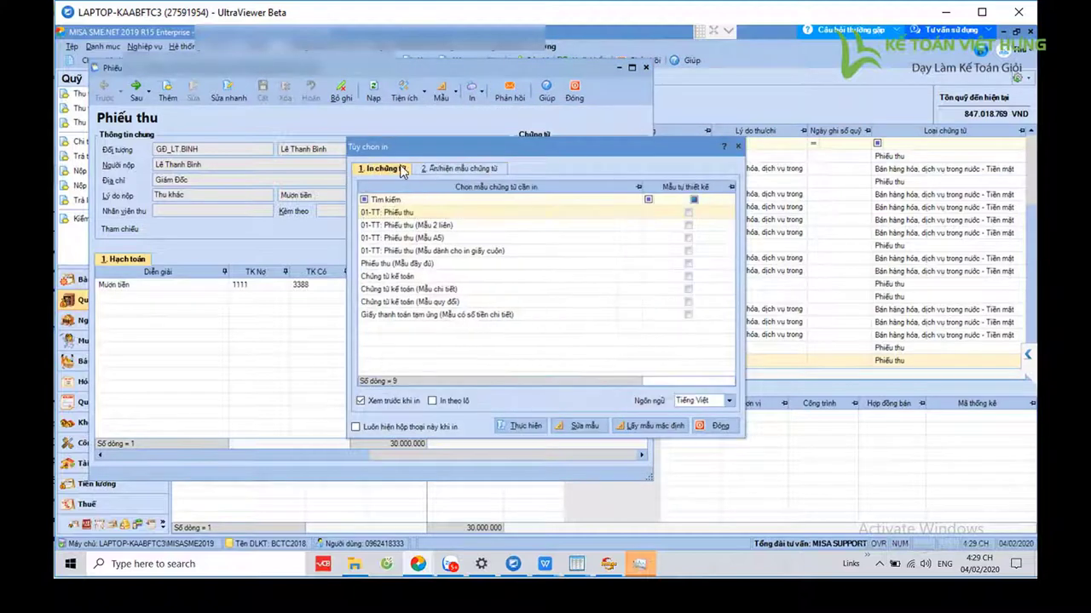
pyautogui.click(456, 172)
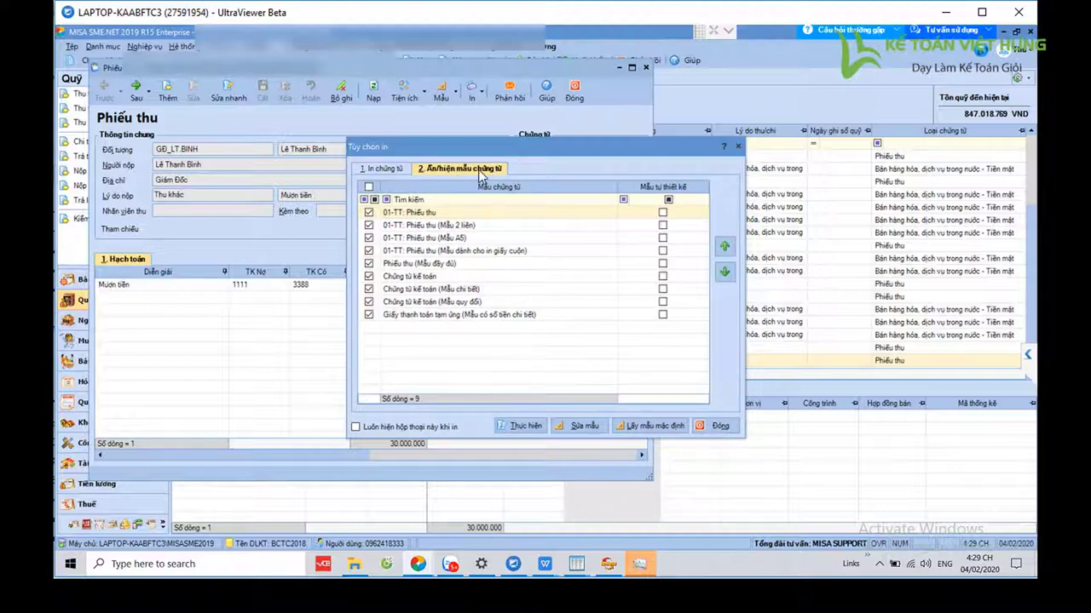
pyautogui.click(383, 170)
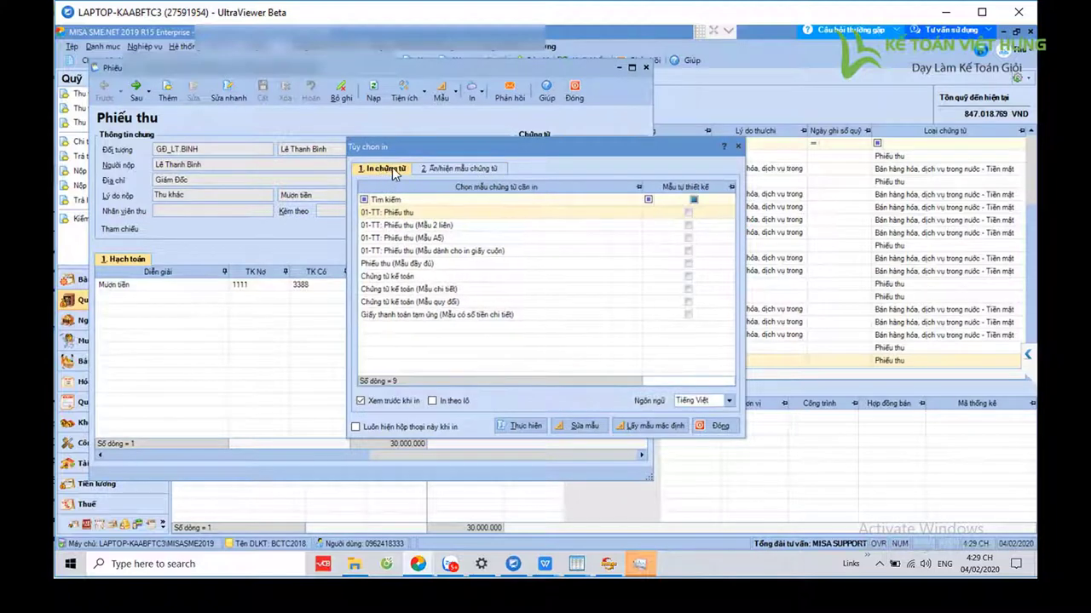
pyautogui.click(360, 402)
pyautogui.click(361, 402)
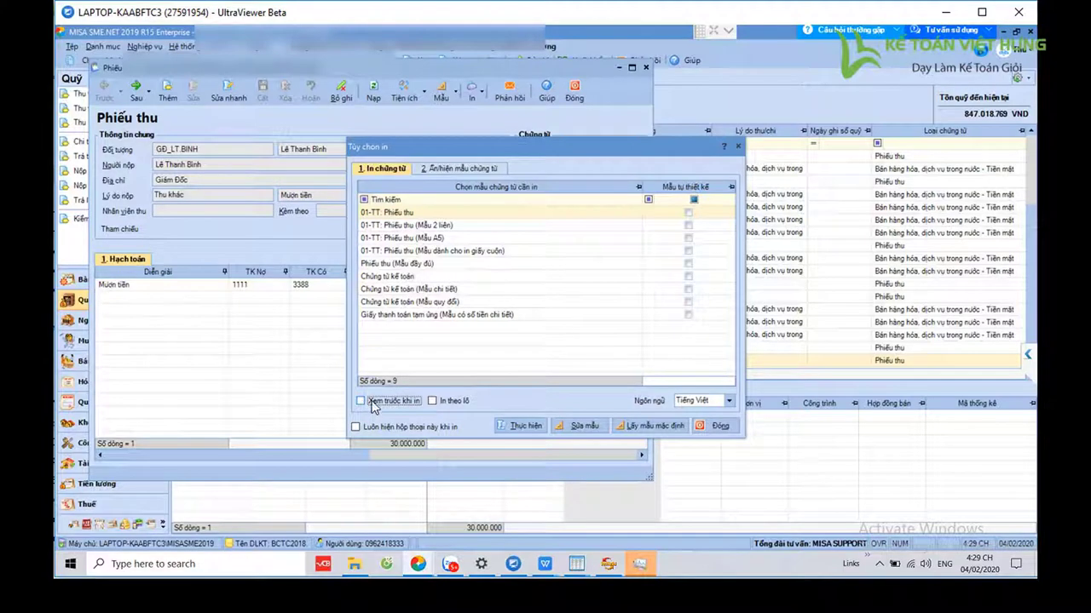
pyautogui.click(433, 402)
pyautogui.click(520, 426)
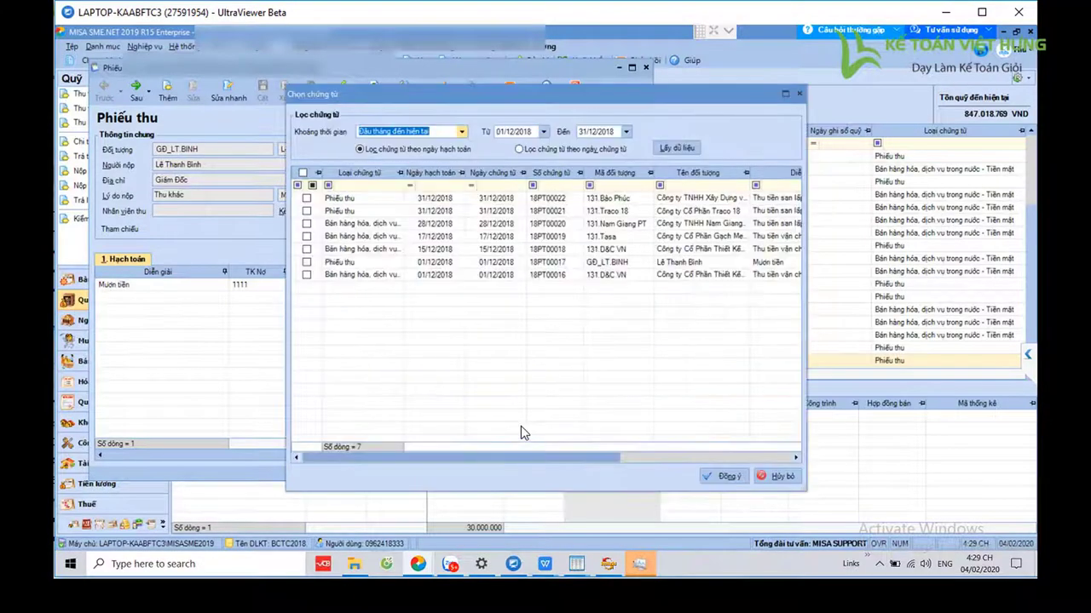
# Set the document period to Năm nay, load the matching cash receipts, select them all and confirm the batch.
pyautogui.click(461, 132)
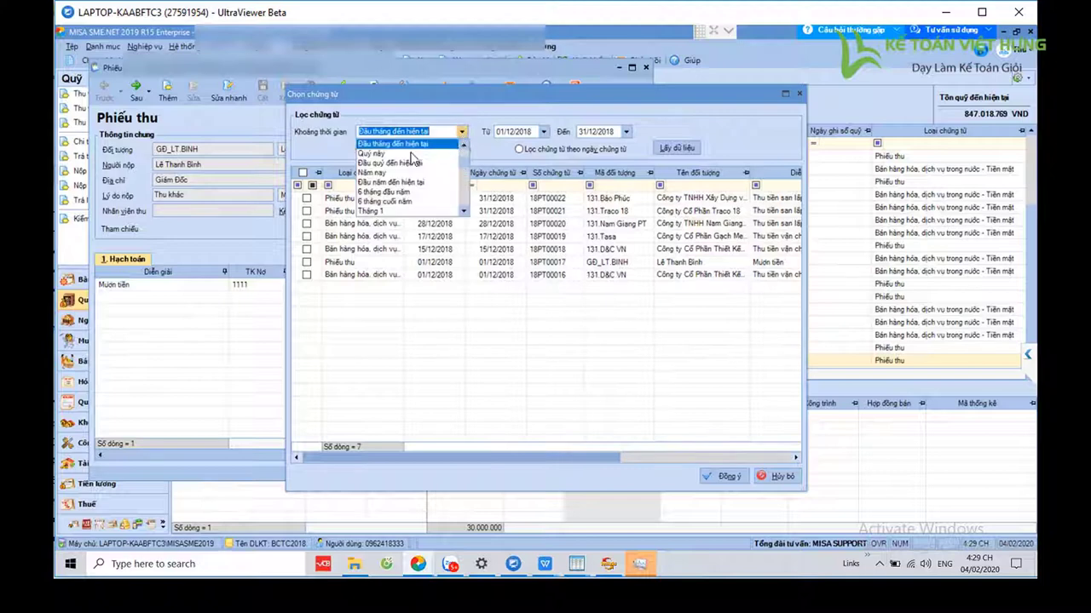
pyautogui.click(380, 175)
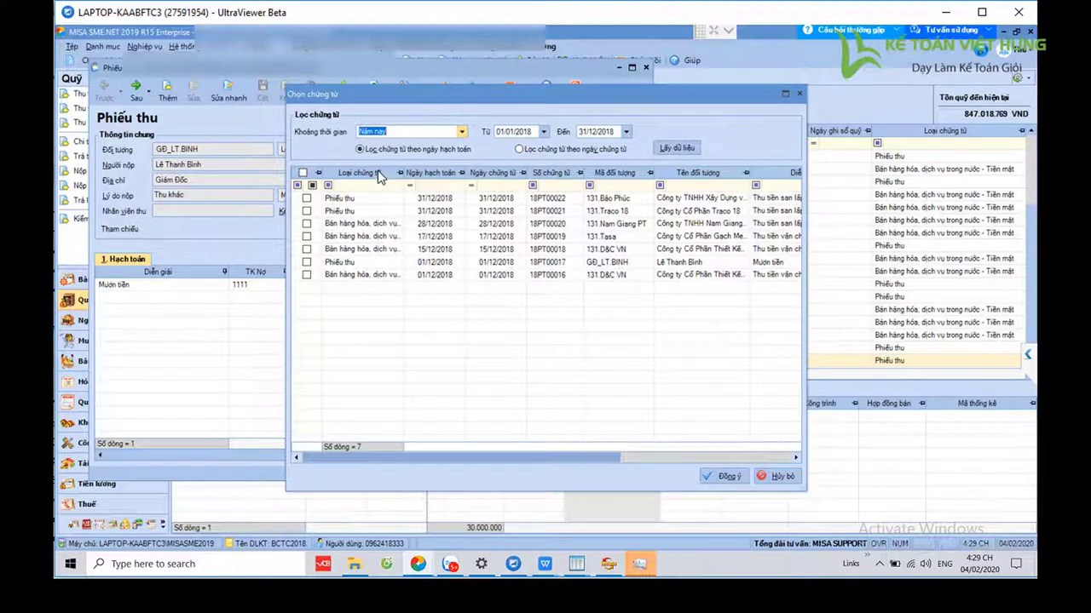
pyautogui.click(683, 150)
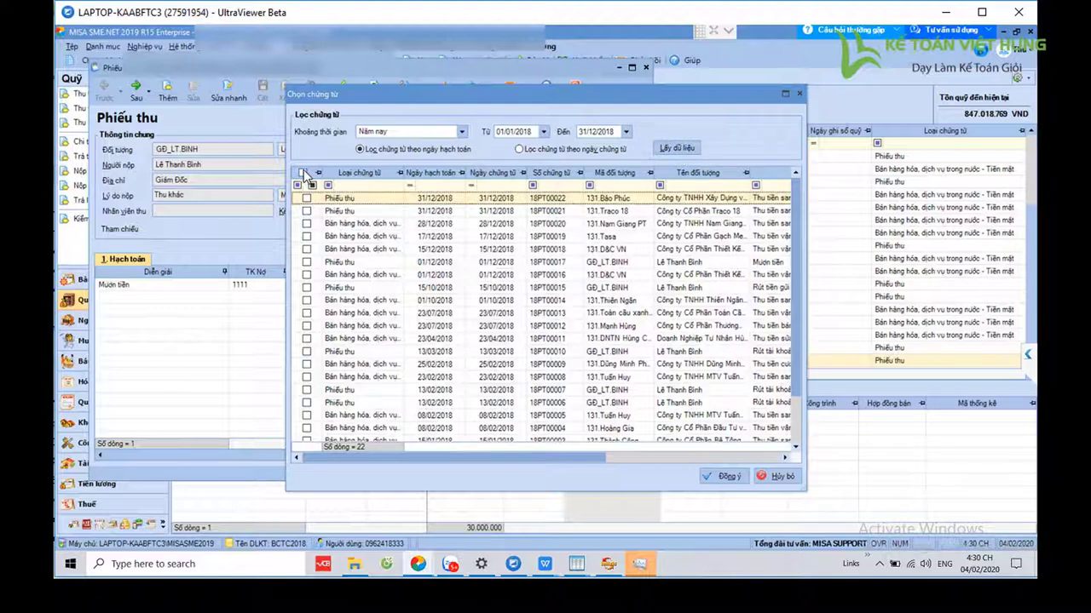
pyautogui.click(720, 475)
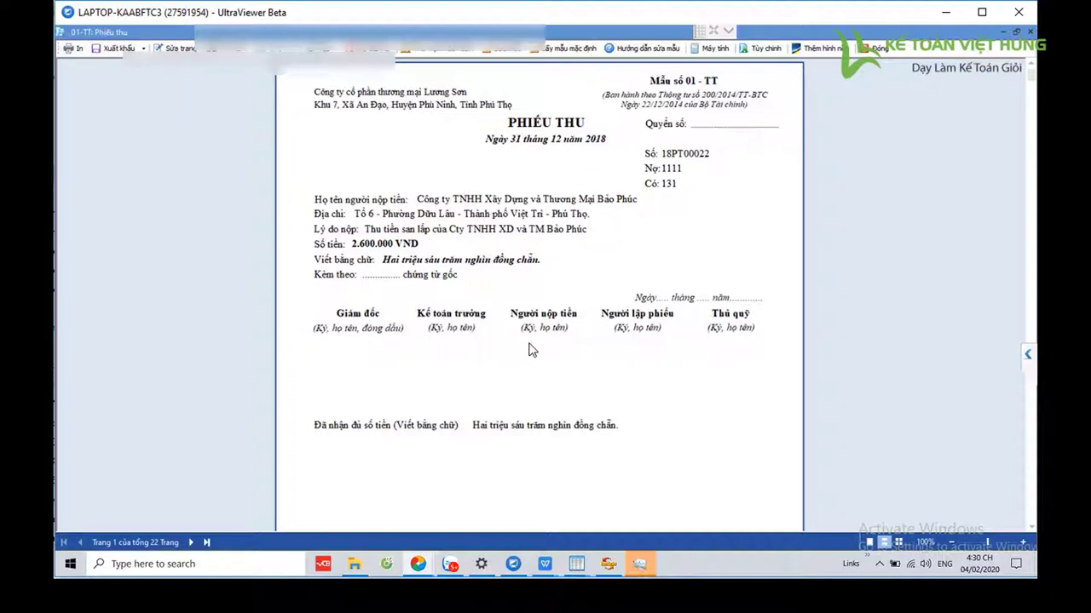
# Export the batch of receipts as the Excel file 01_TT_Phieu_thu in the desktop folder SO SACH 2018 and open it.
pyautogui.click(117, 49)
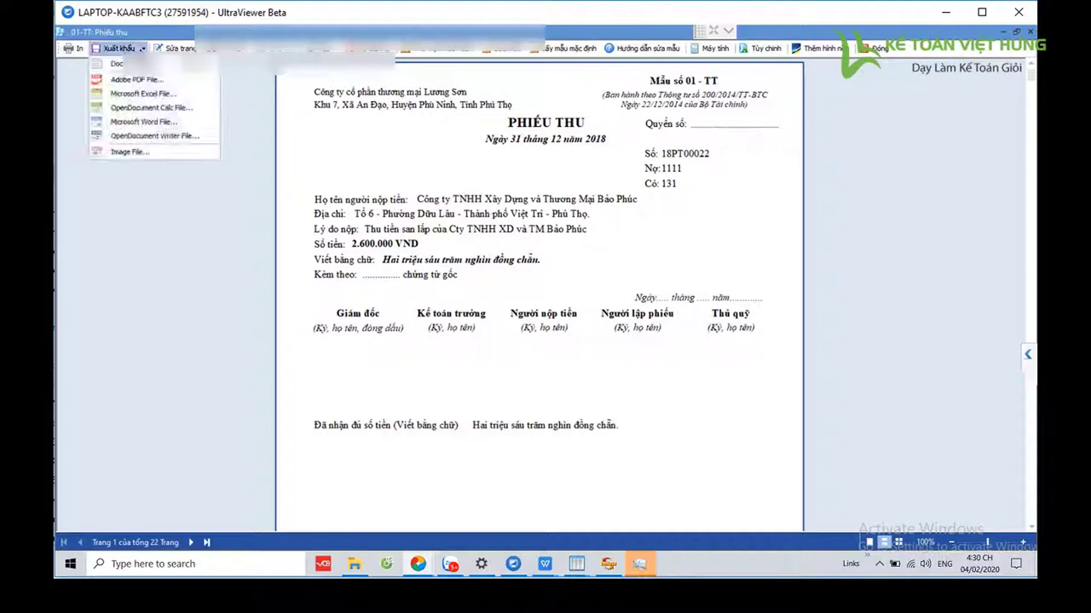
pyautogui.click(141, 93)
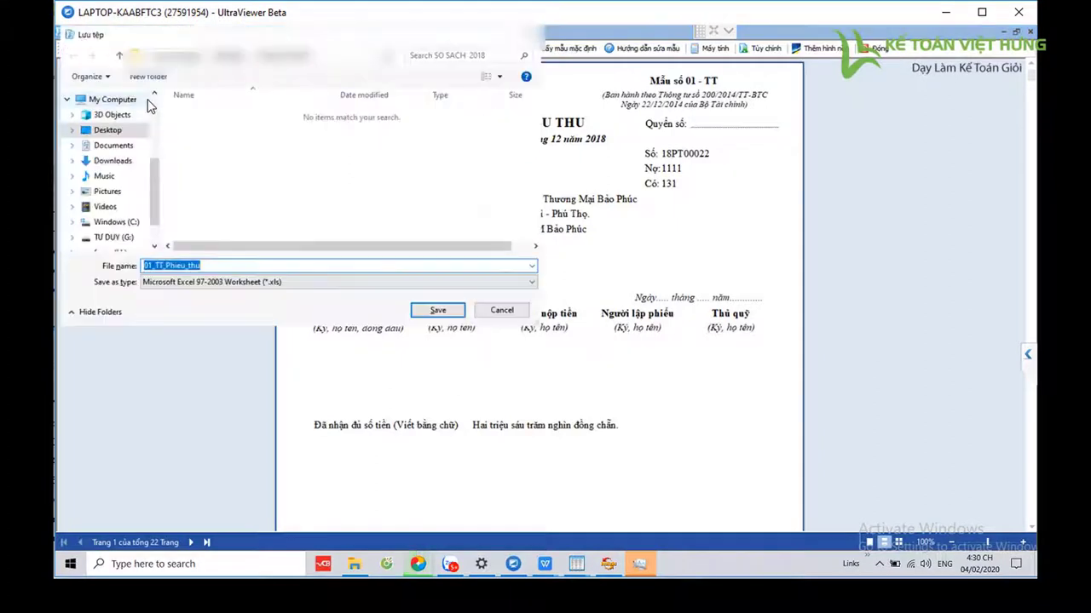
pyautogui.click(109, 130)
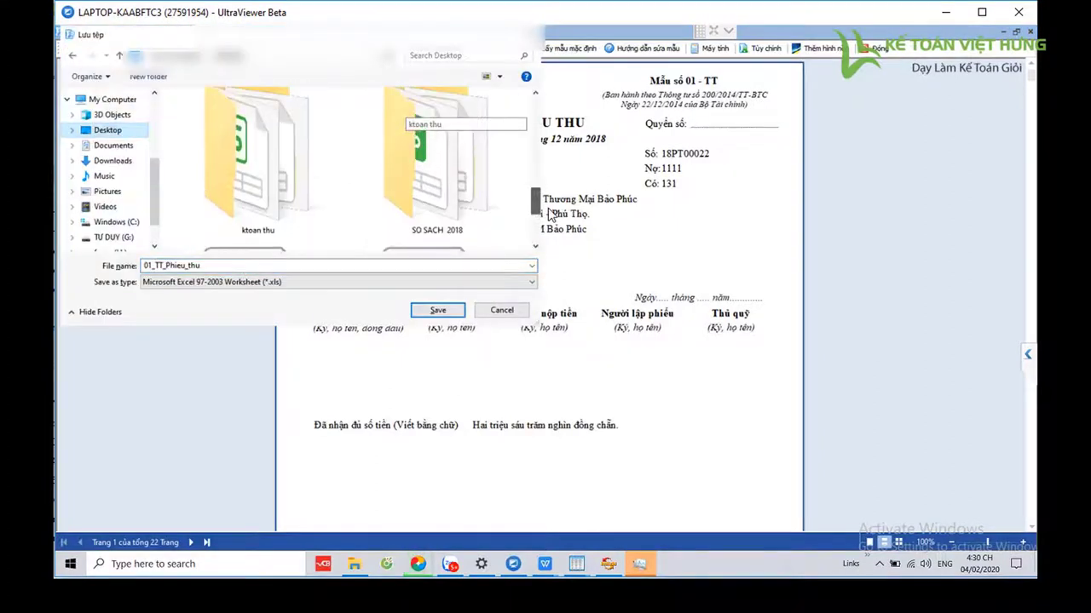
pyautogui.doubleClick(470, 183)
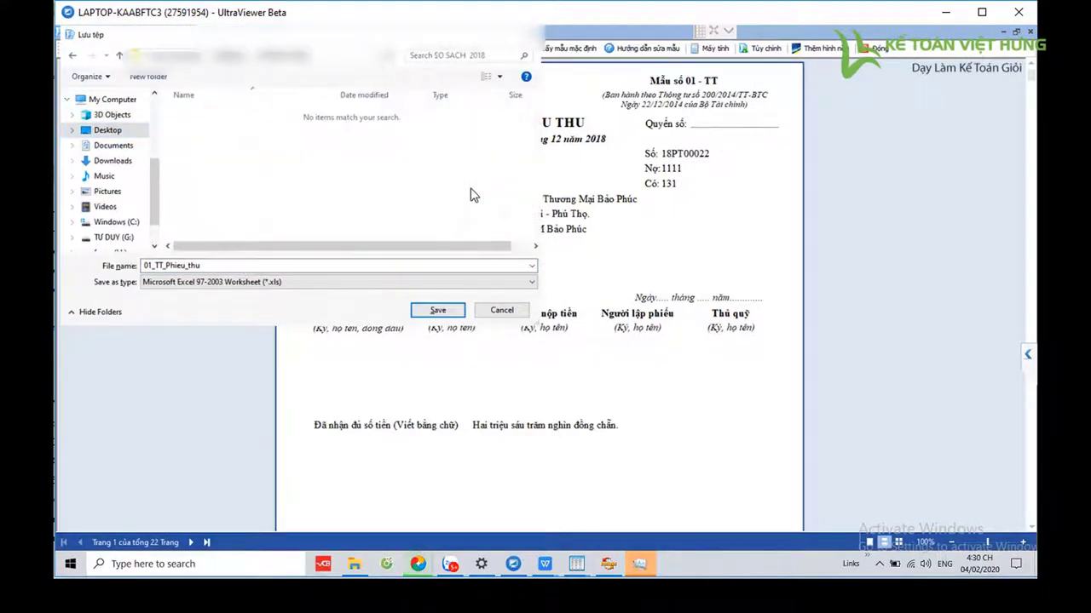
pyautogui.click(434, 311)
pyautogui.click(599, 355)
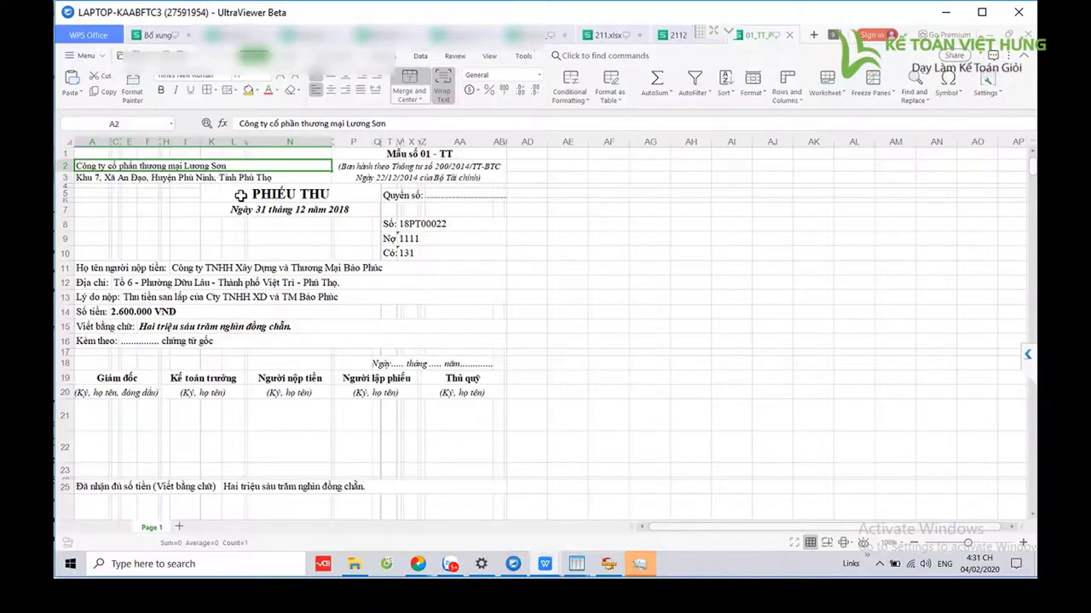
# Examine the issuing company's name in A2 and the payer's name in I11 of the exported receipt.
pyautogui.click(395, 126)
pyautogui.moveTo(395, 126); pyautogui.dragTo(237, 125)
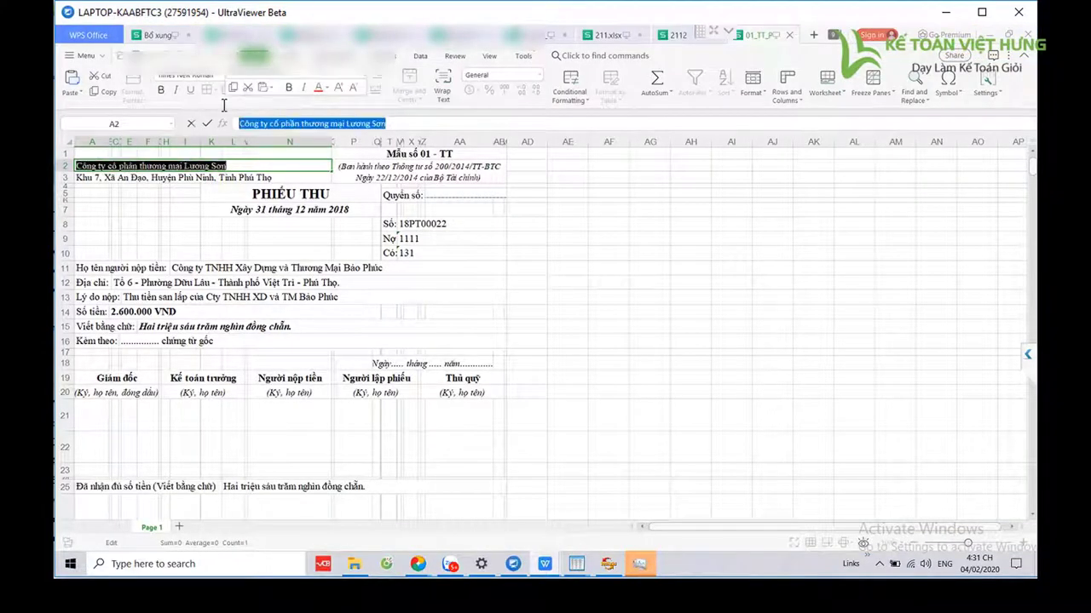
pyautogui.click(327, 266)
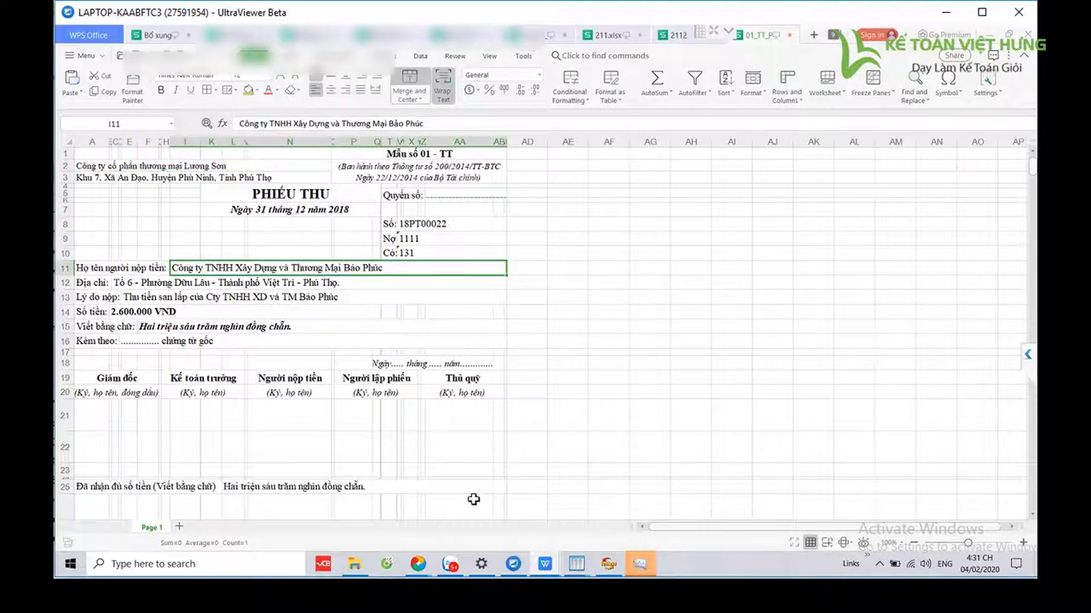
# Return to the 01-TT: Phiếu thu preview in MISA and close it.
pyautogui.moveTo(422, 567)
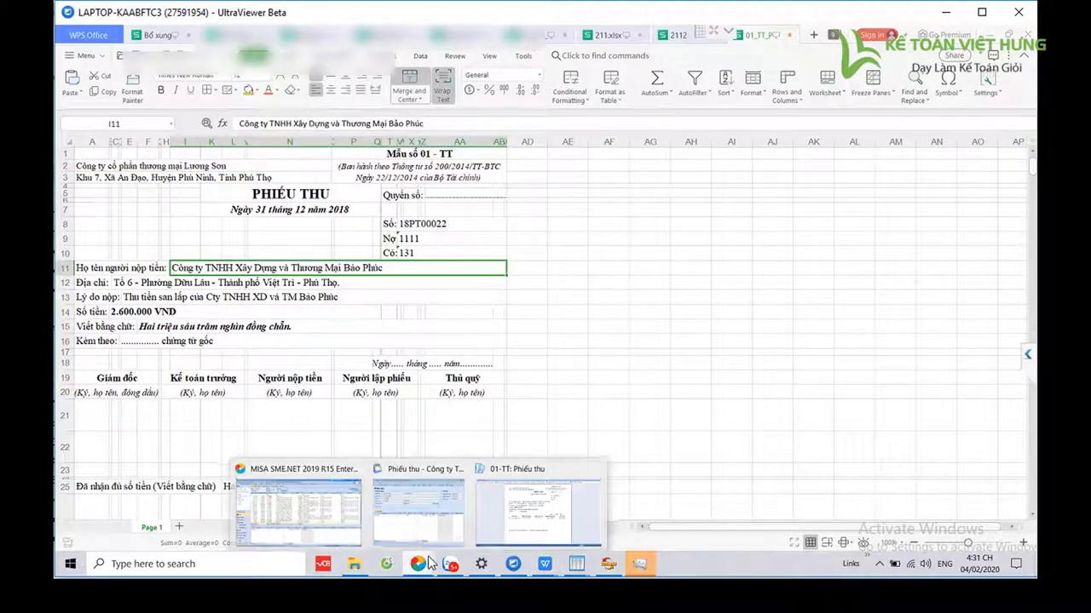
pyautogui.click(535, 505)
pyautogui.click(881, 49)
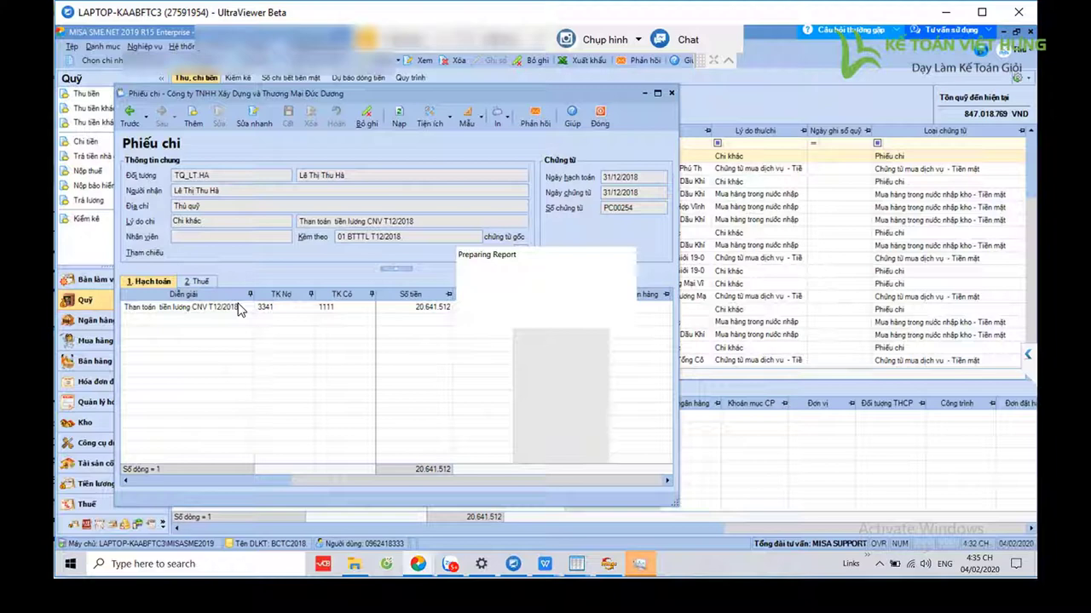
# Switch to the ongoing Zalo call window.
pyautogui.click(451, 573)
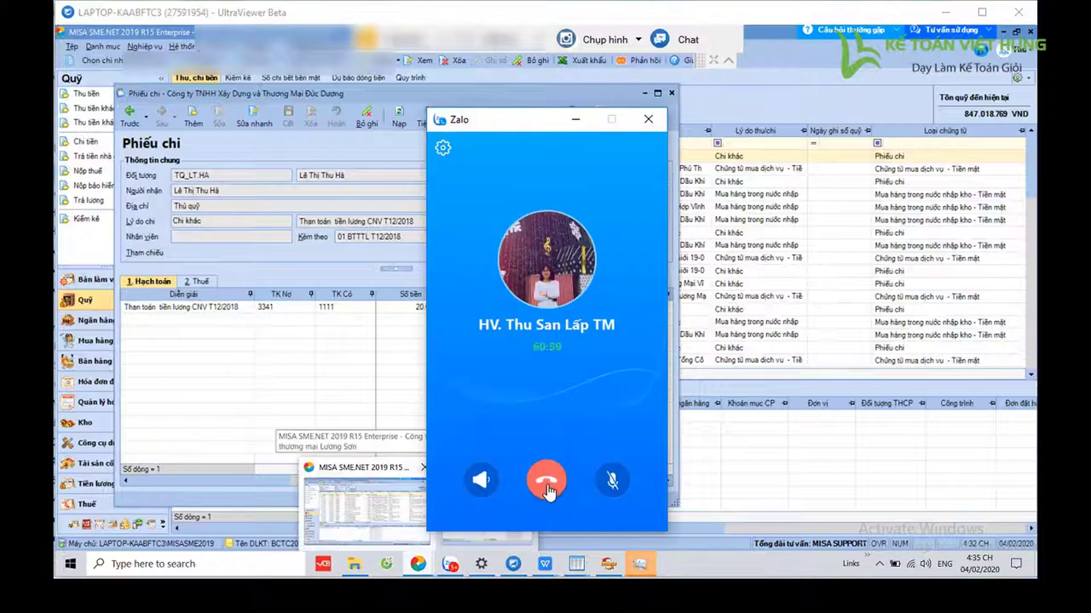